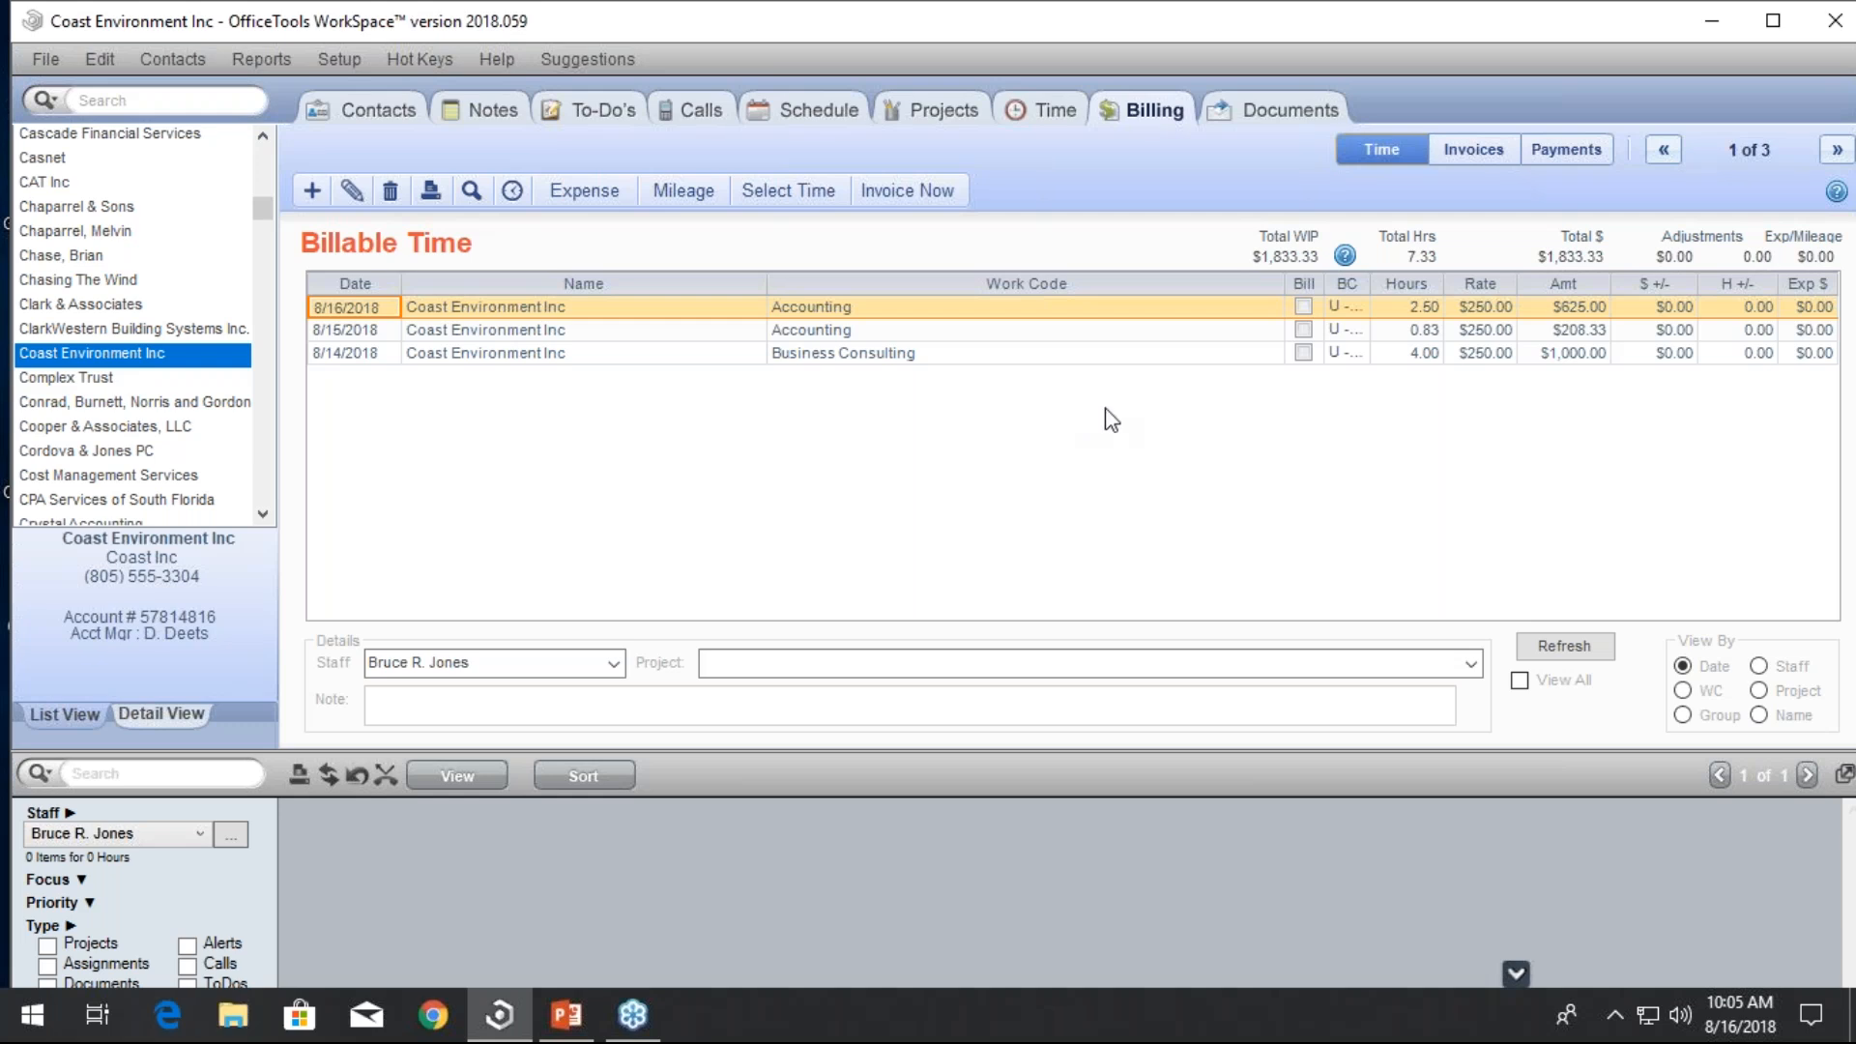
# Create a new credit memo for Coast Environment Inc and set its description item amount to -$750.00
pyautogui.click(1470, 152)
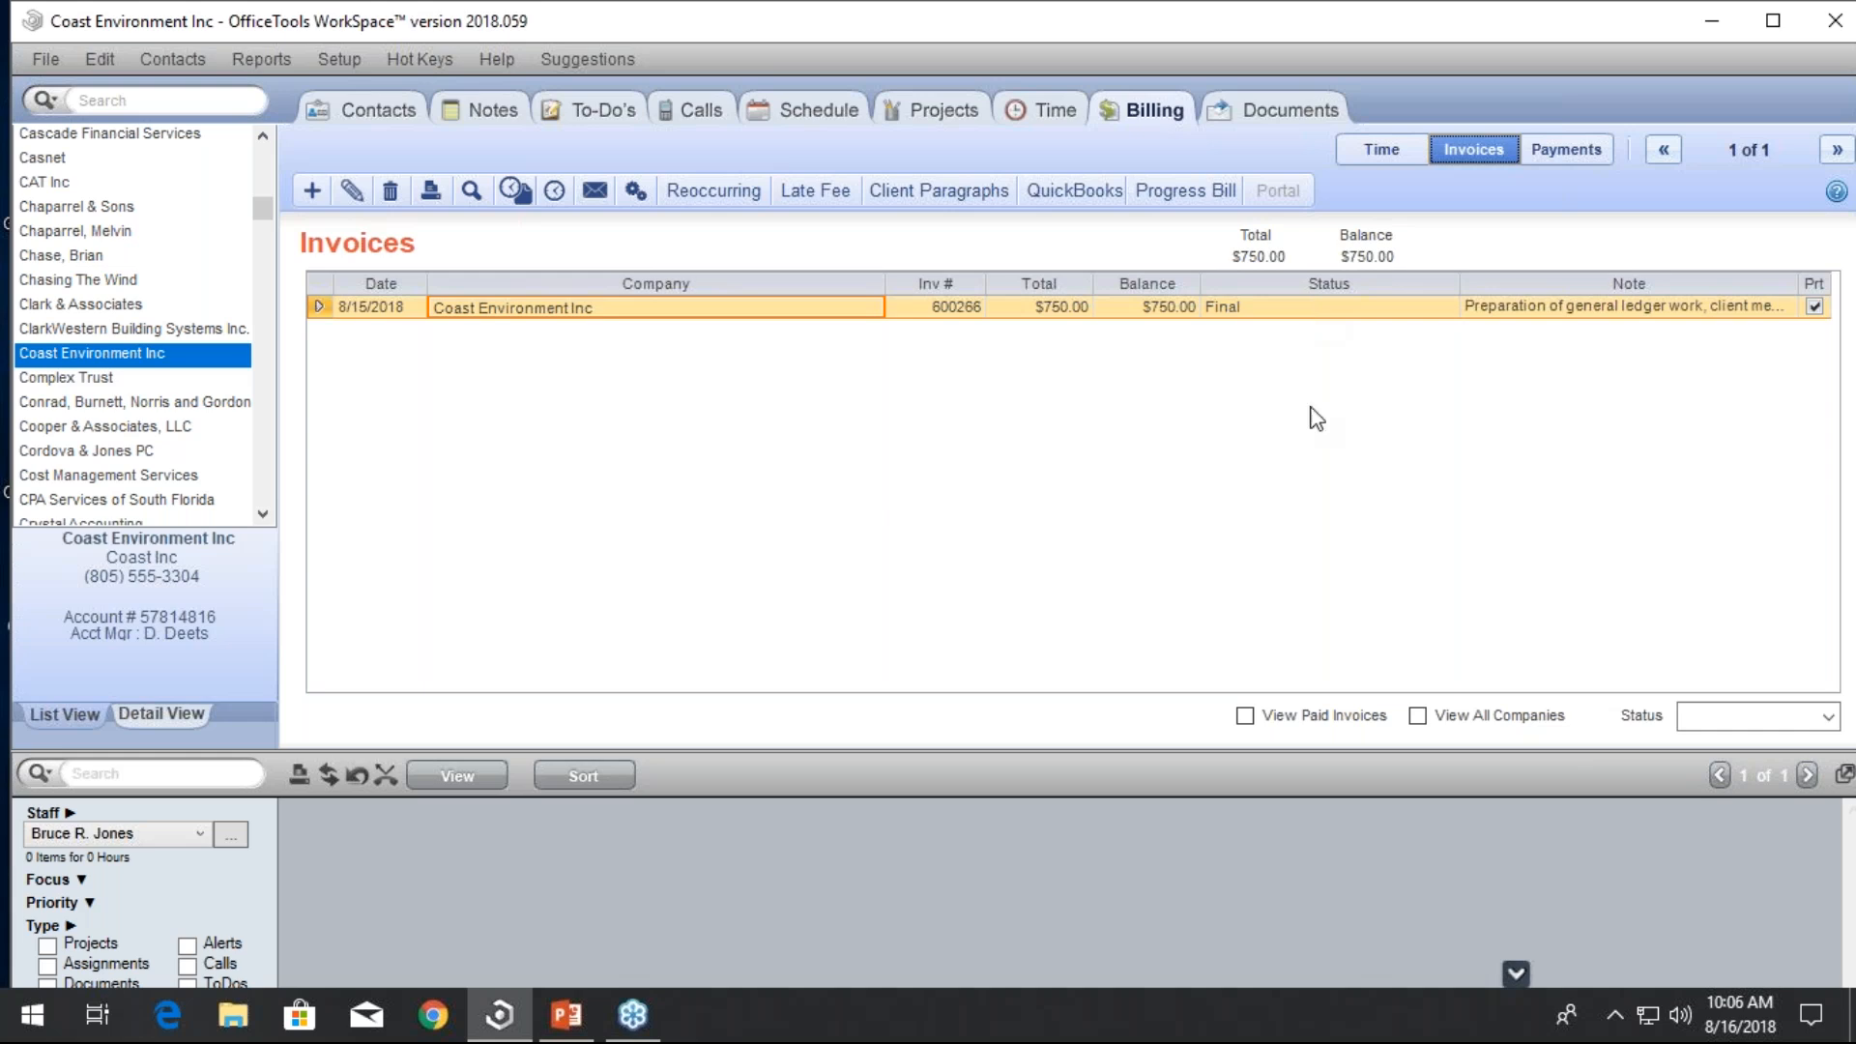
pyautogui.click(1568, 158)
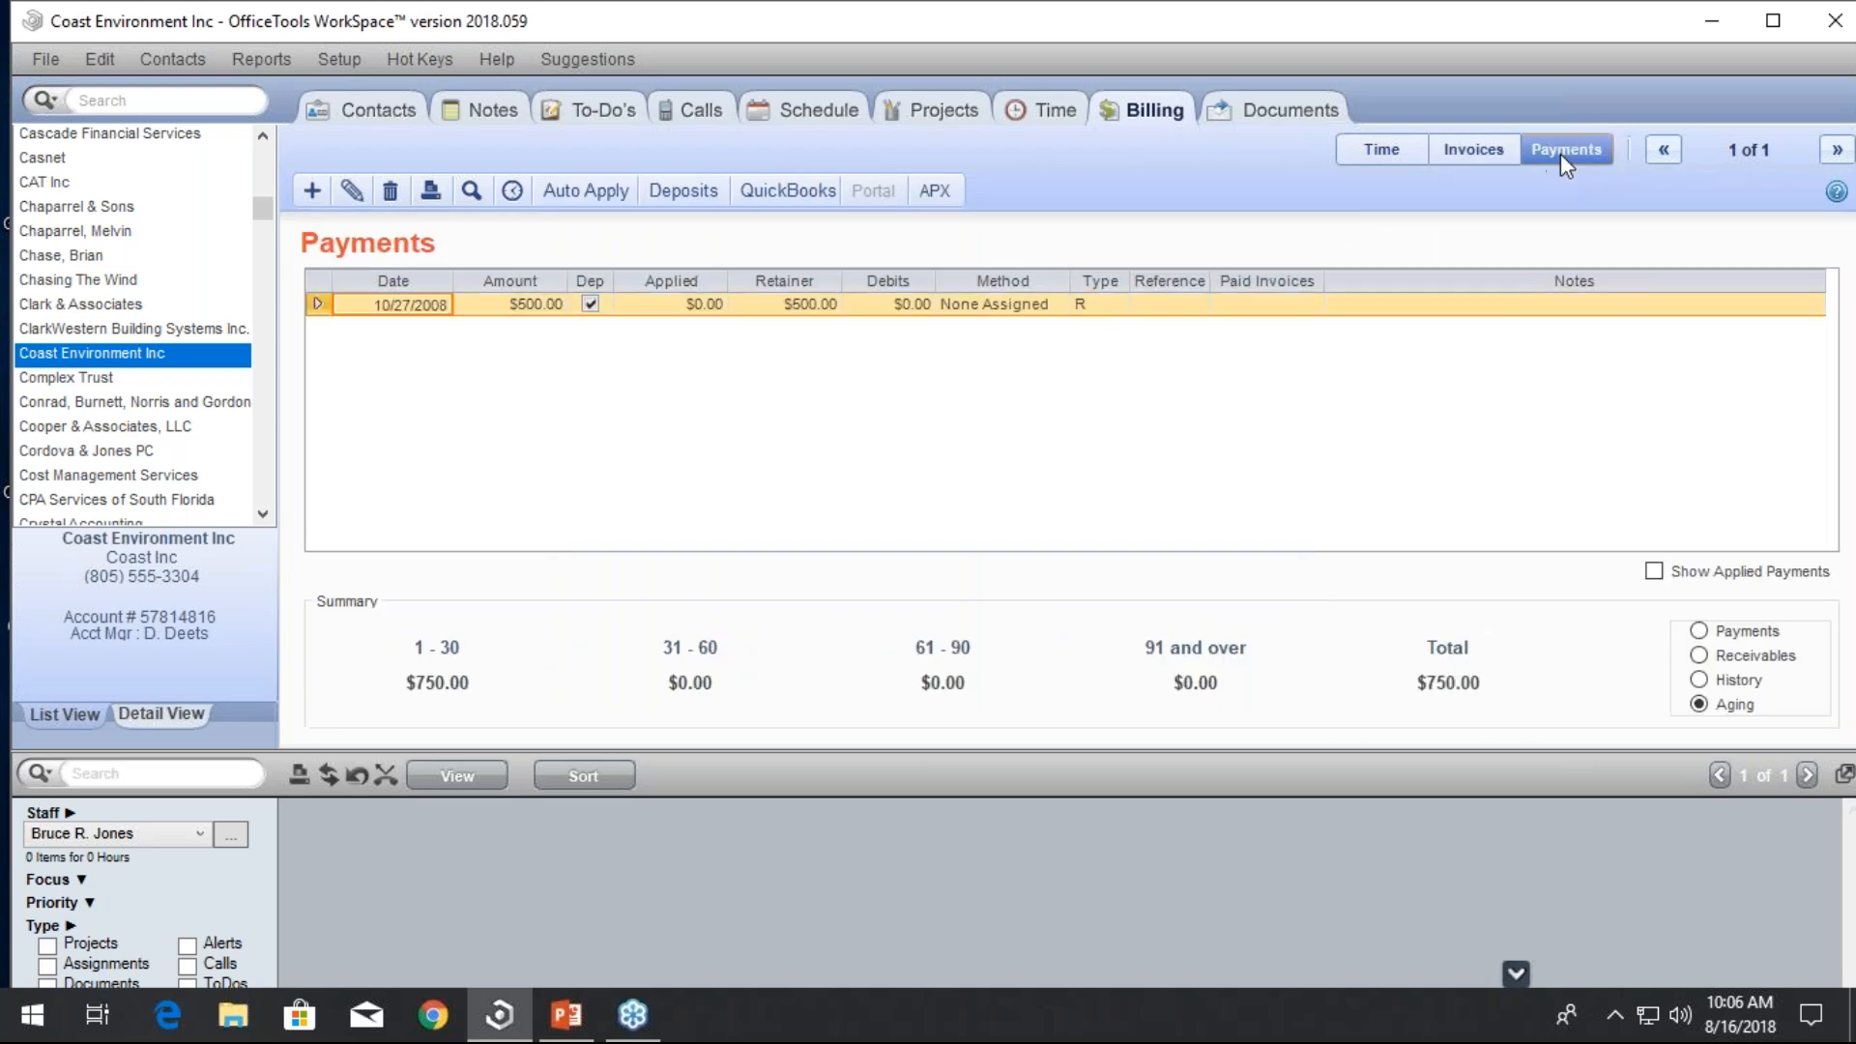
pyautogui.click(308, 199)
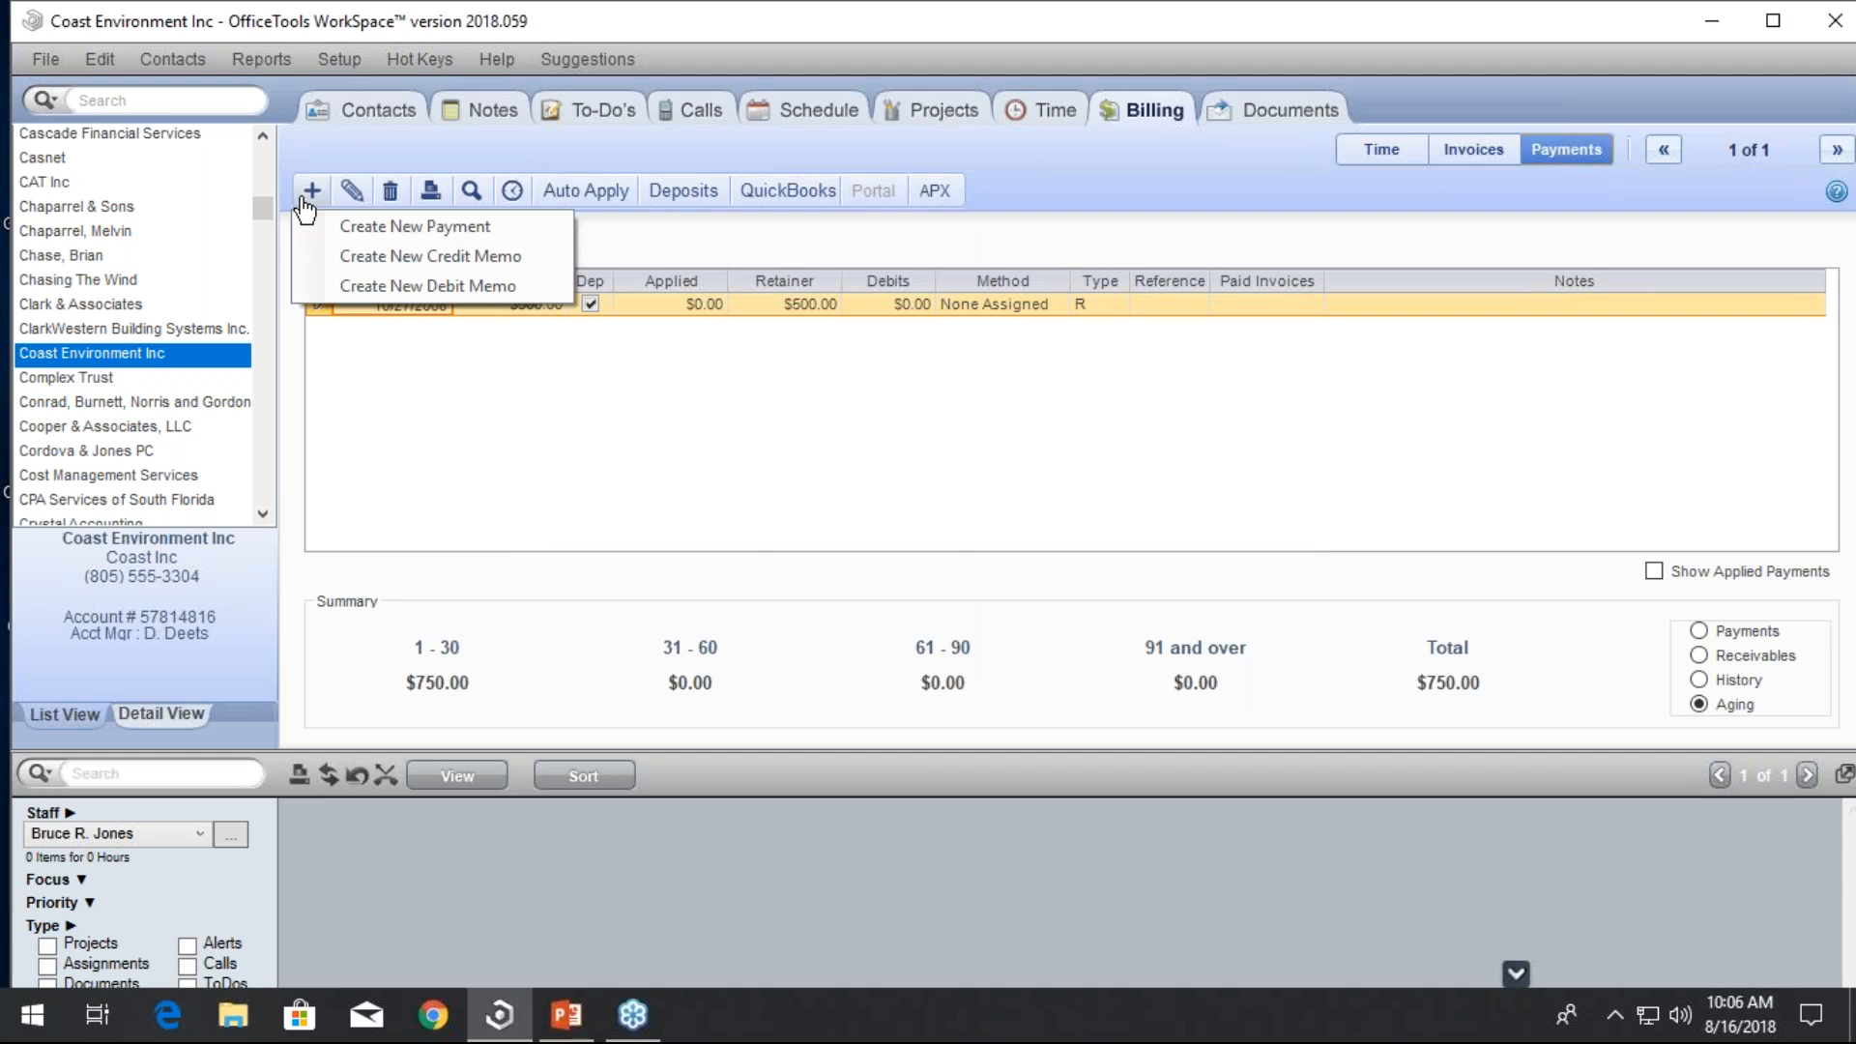
pyautogui.click(405, 259)
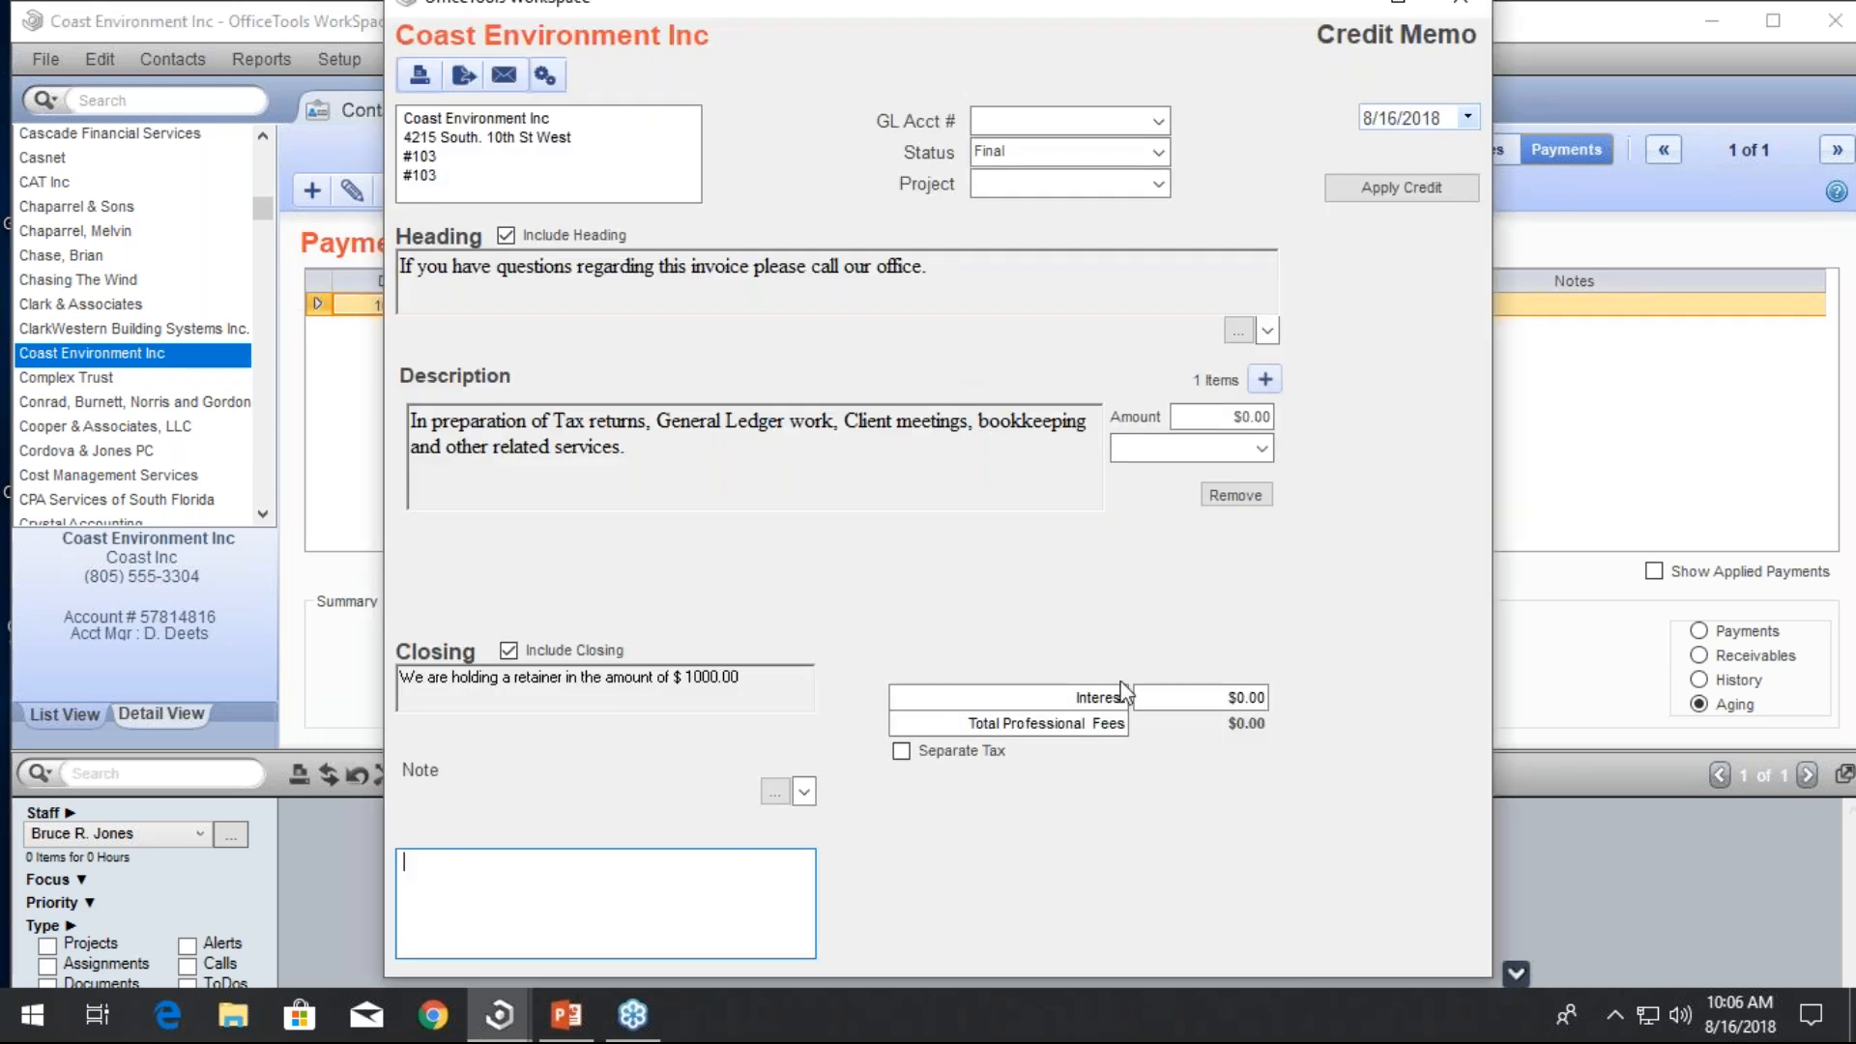
pyautogui.click(1232, 697)
pyautogui.click(1232, 697)
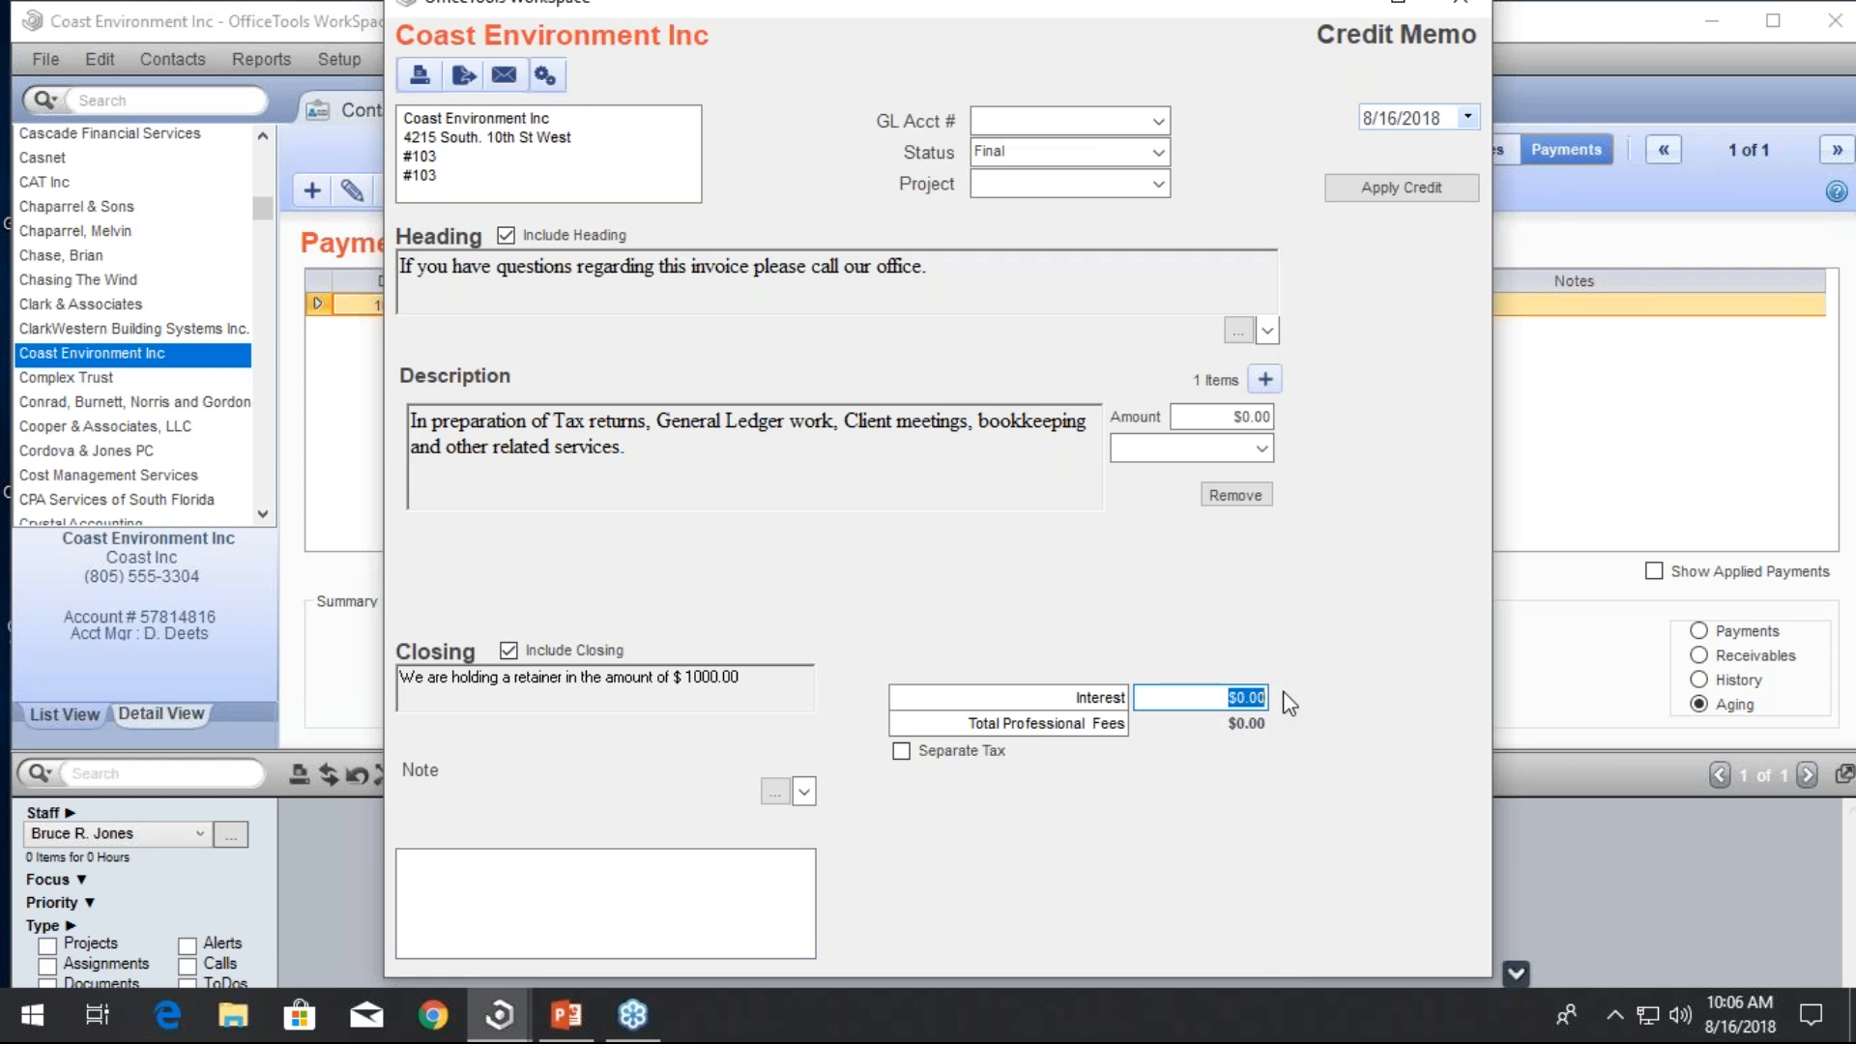
pyautogui.click(1267, 418)
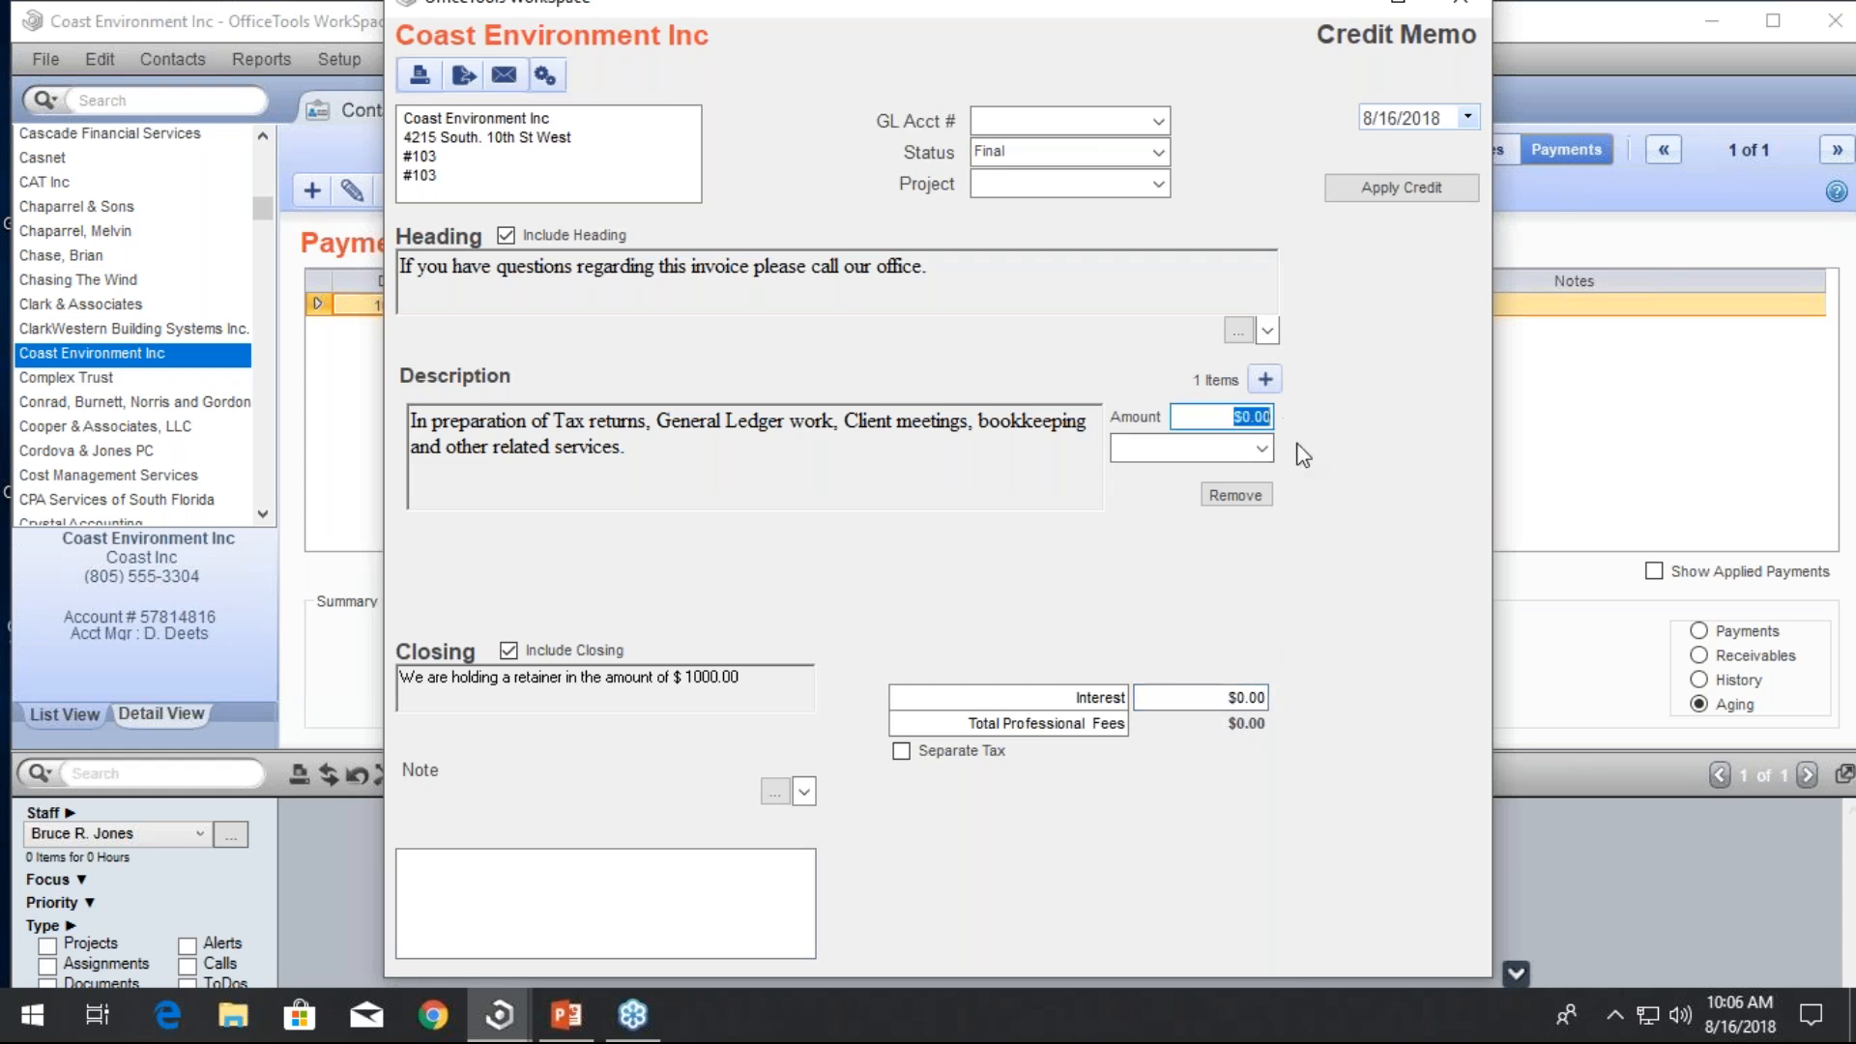
pyautogui.write('-750')
pyautogui.press('Tab')
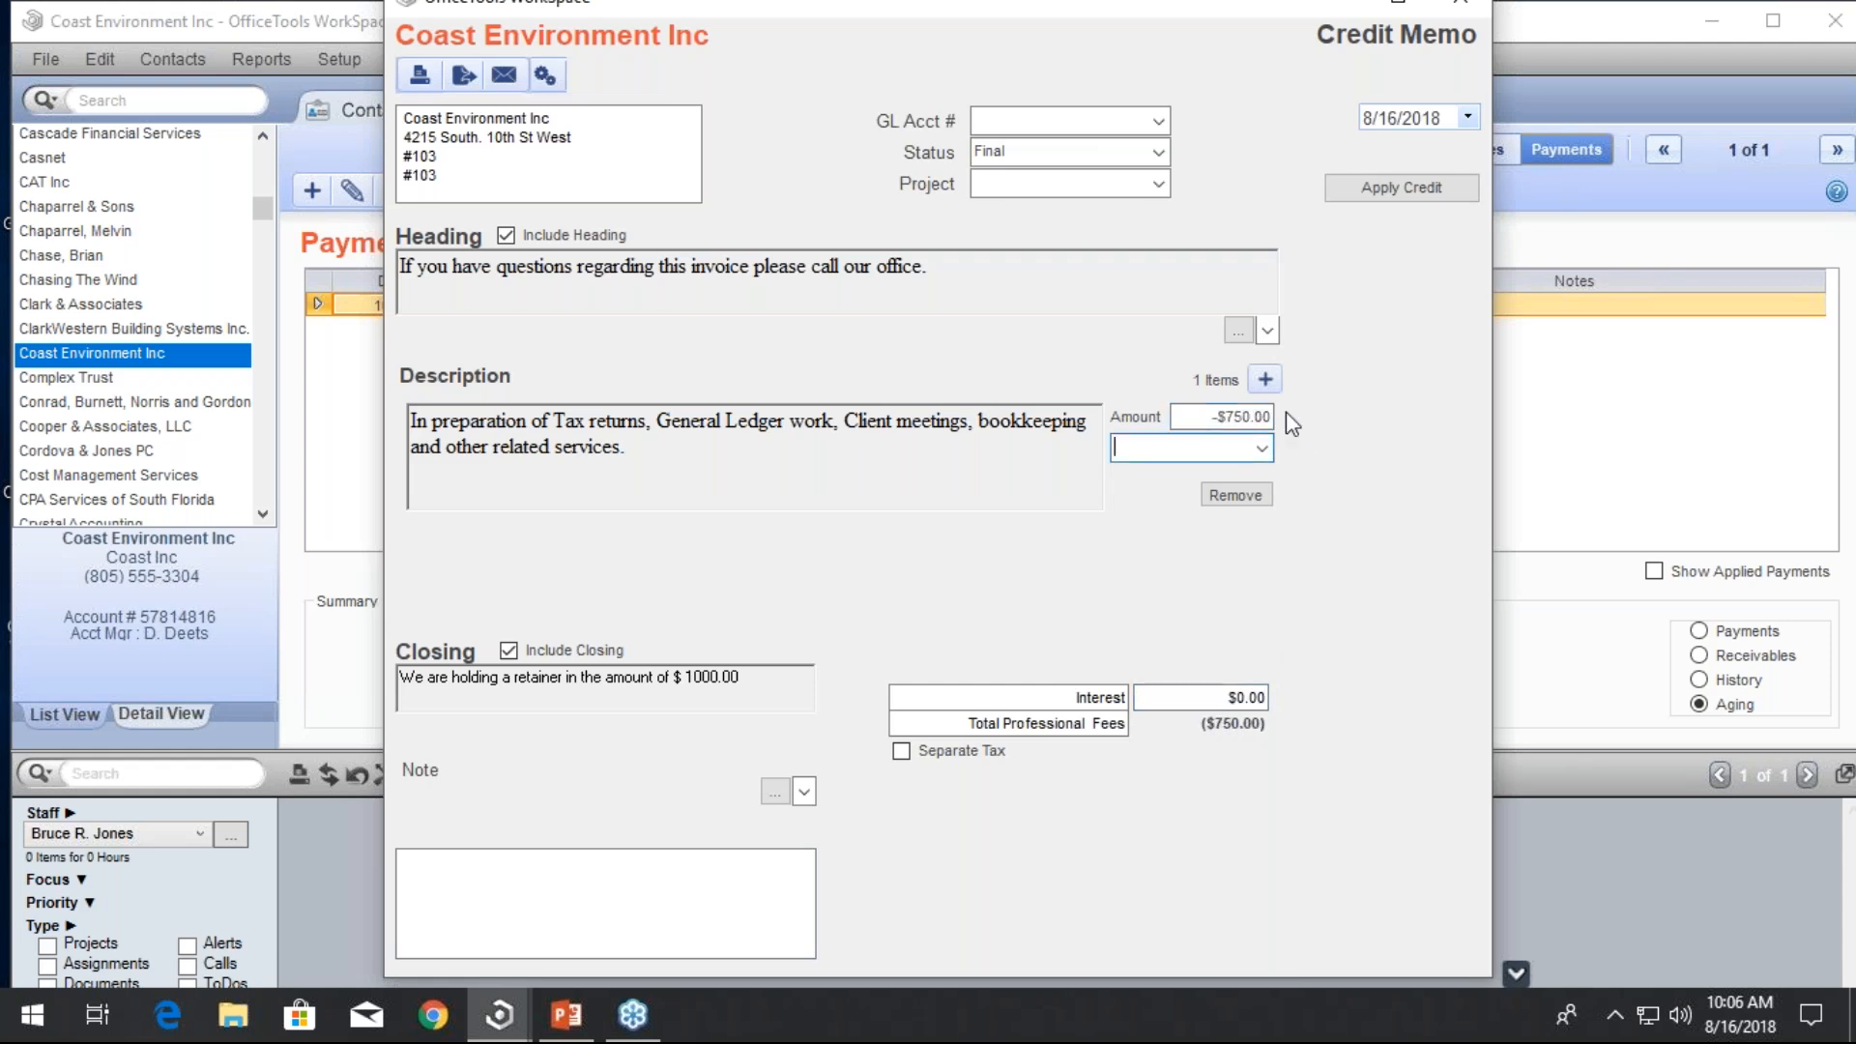
# Apply the credit memo to the 8/15/2018 invoice and close the memo
pyautogui.click(1441, 185)
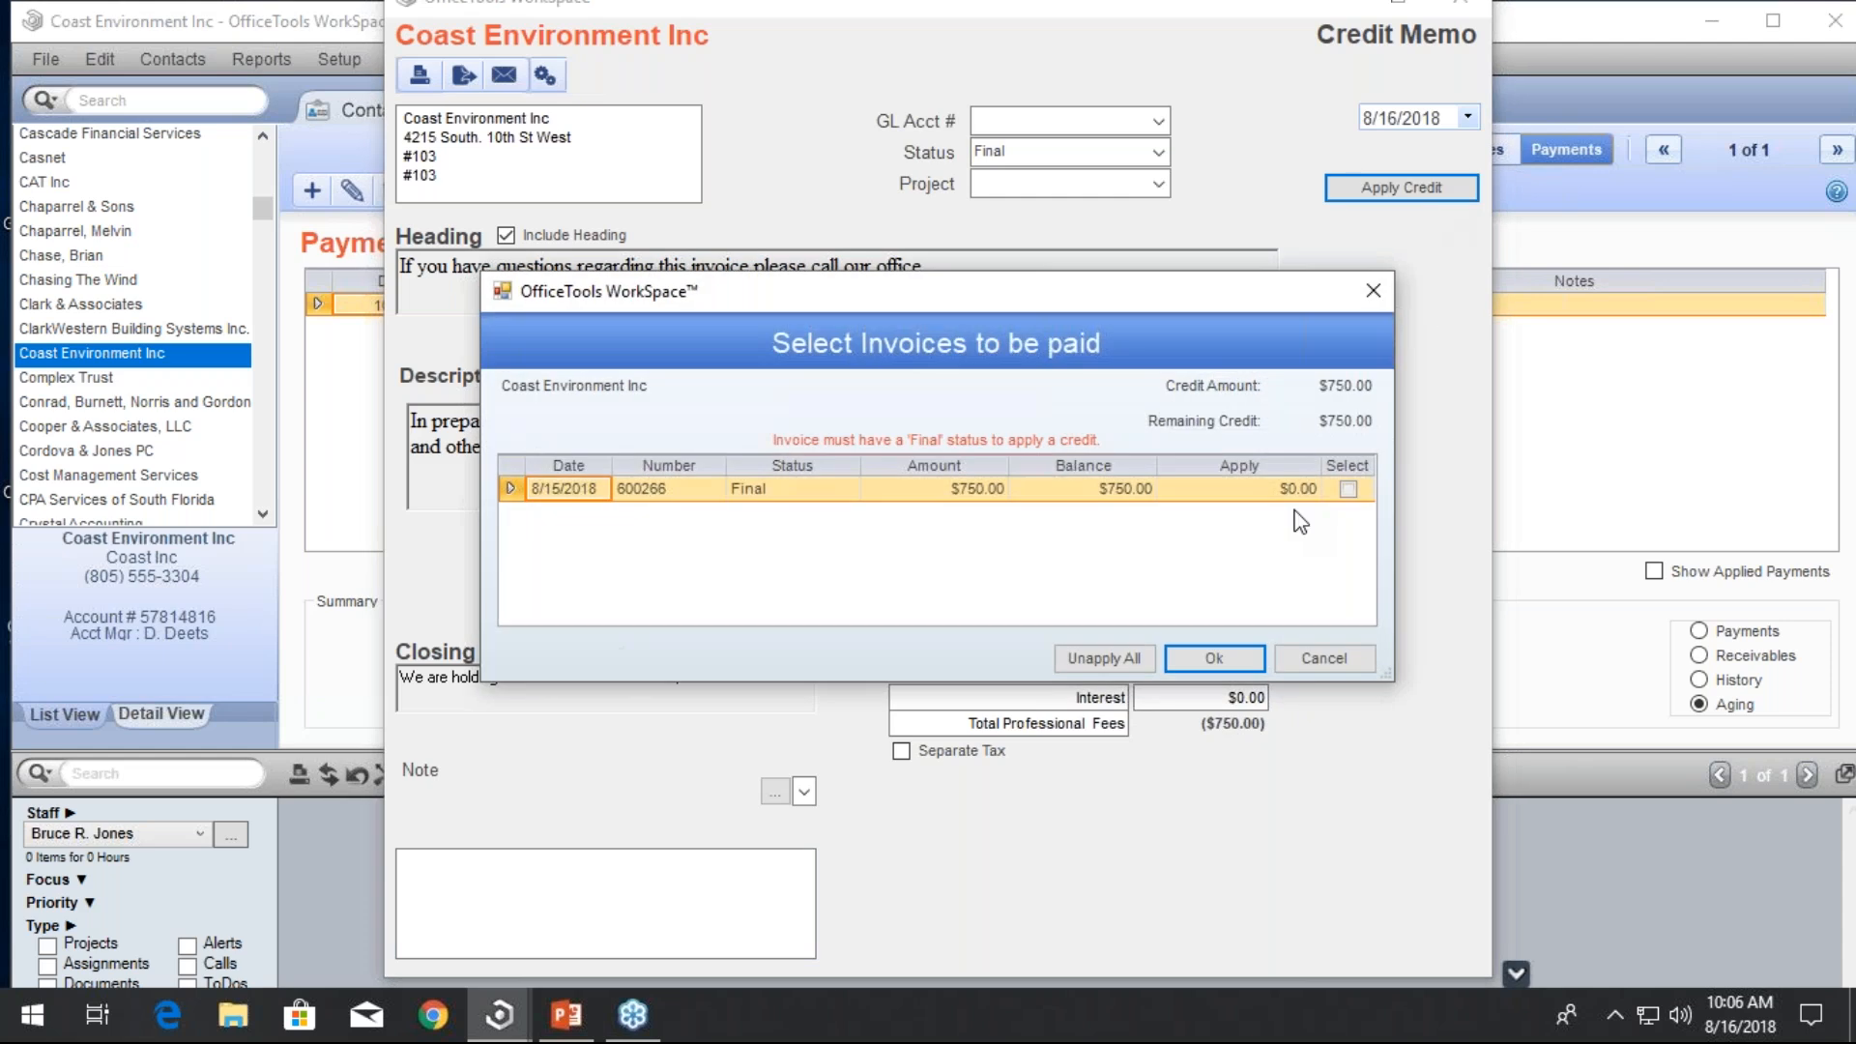
pyautogui.click(1348, 490)
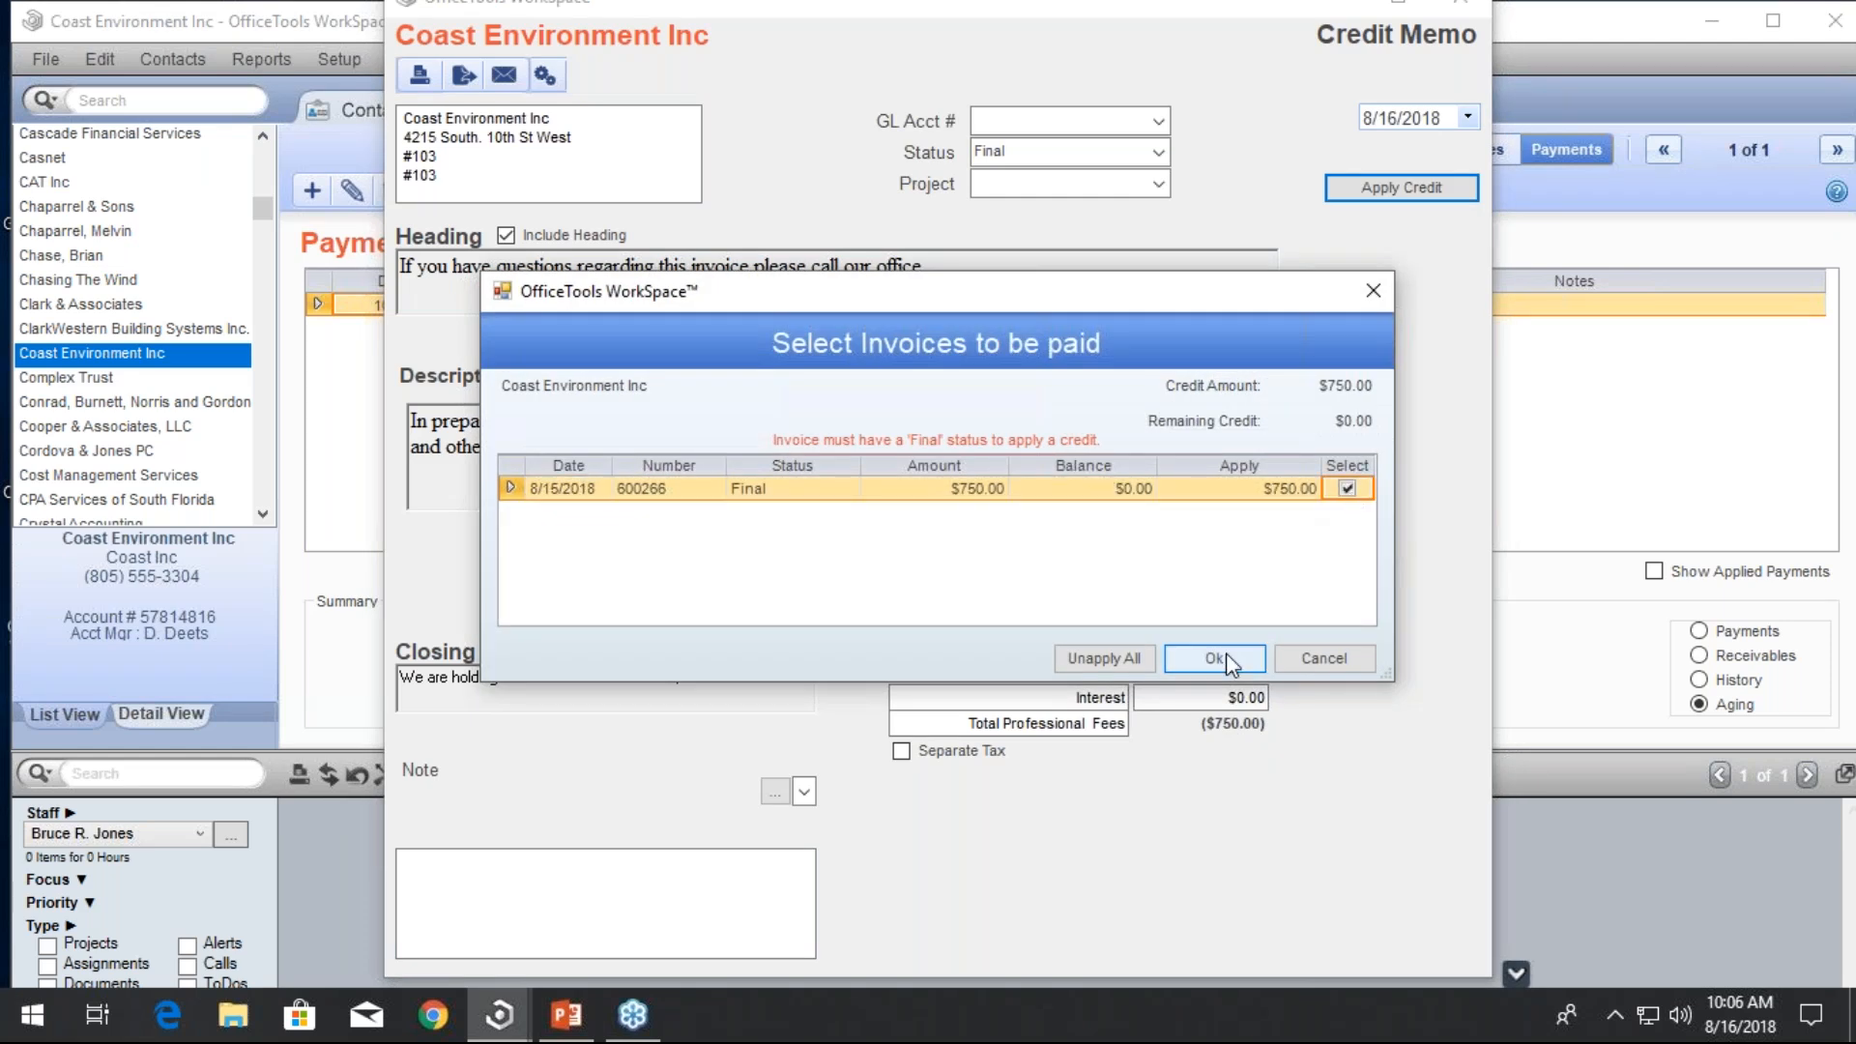
pyautogui.click(1264, 660)
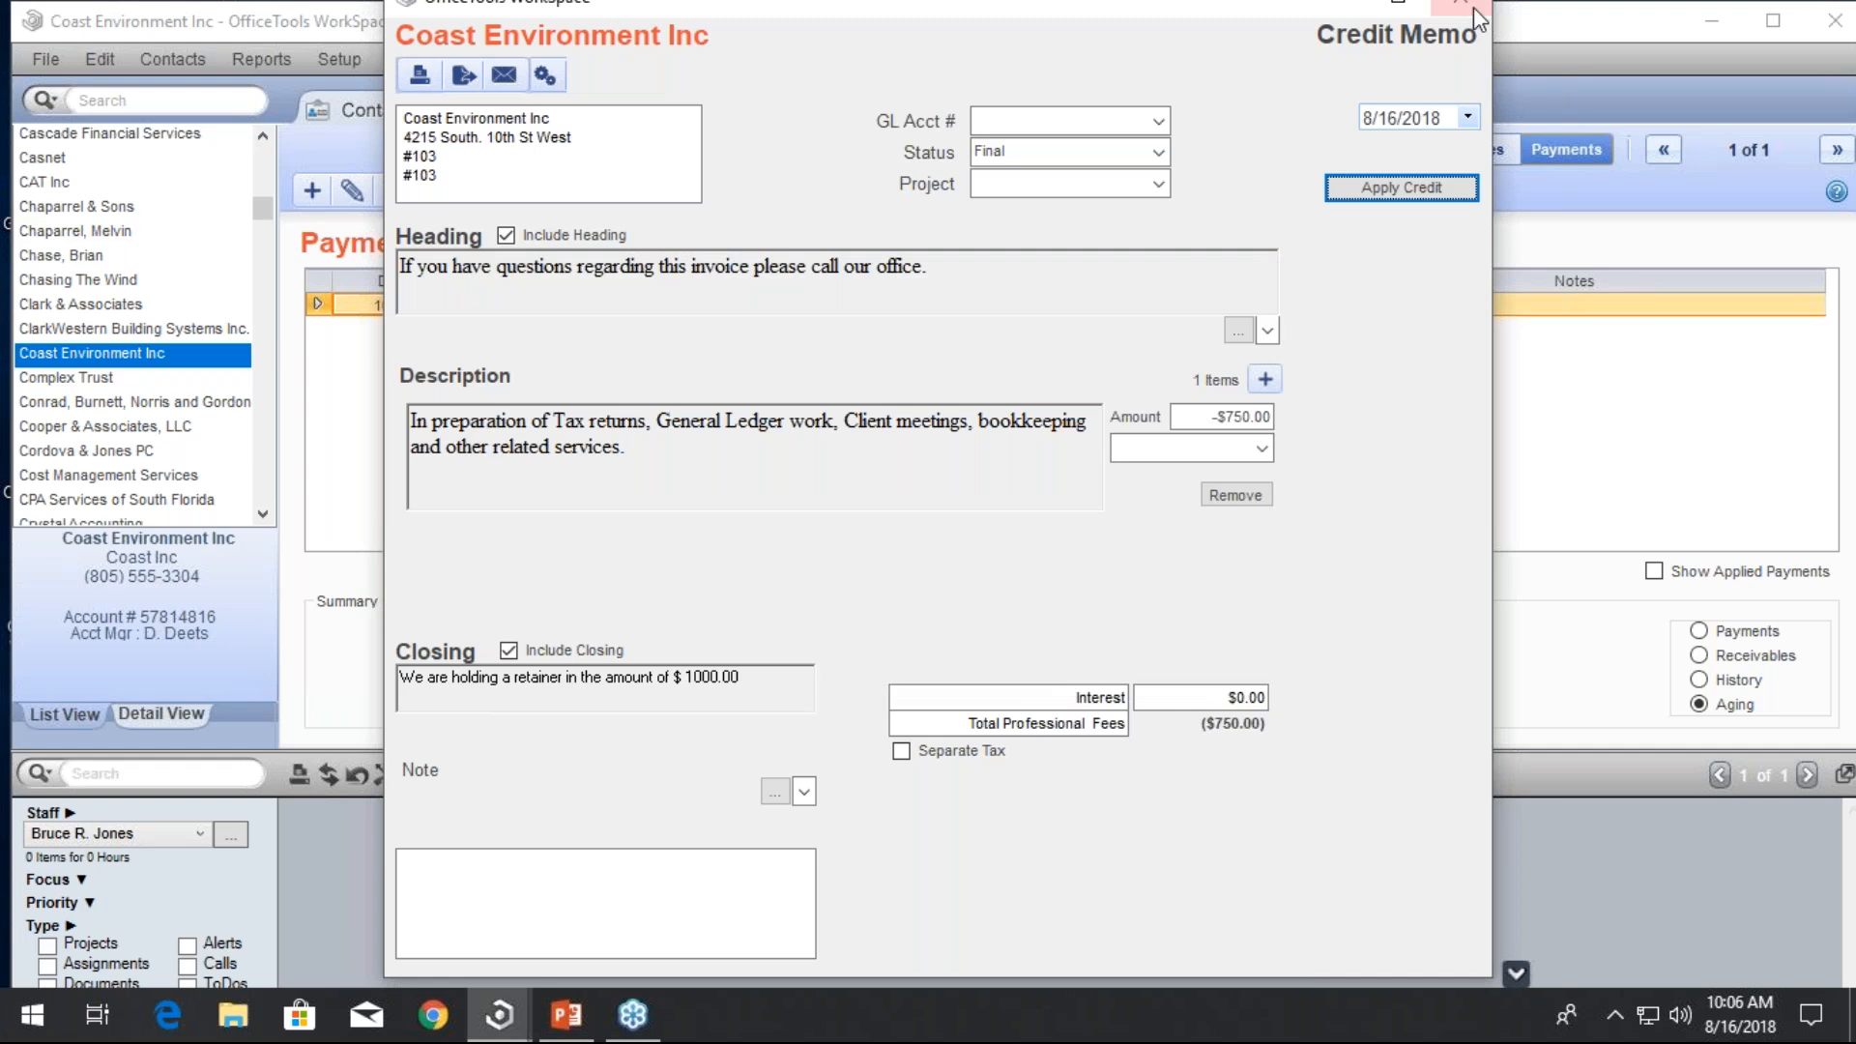
pyautogui.click(1468, 6)
# Reload the invoice list for Coast Environment Inc and include paid invoices
pyautogui.click(1474, 151)
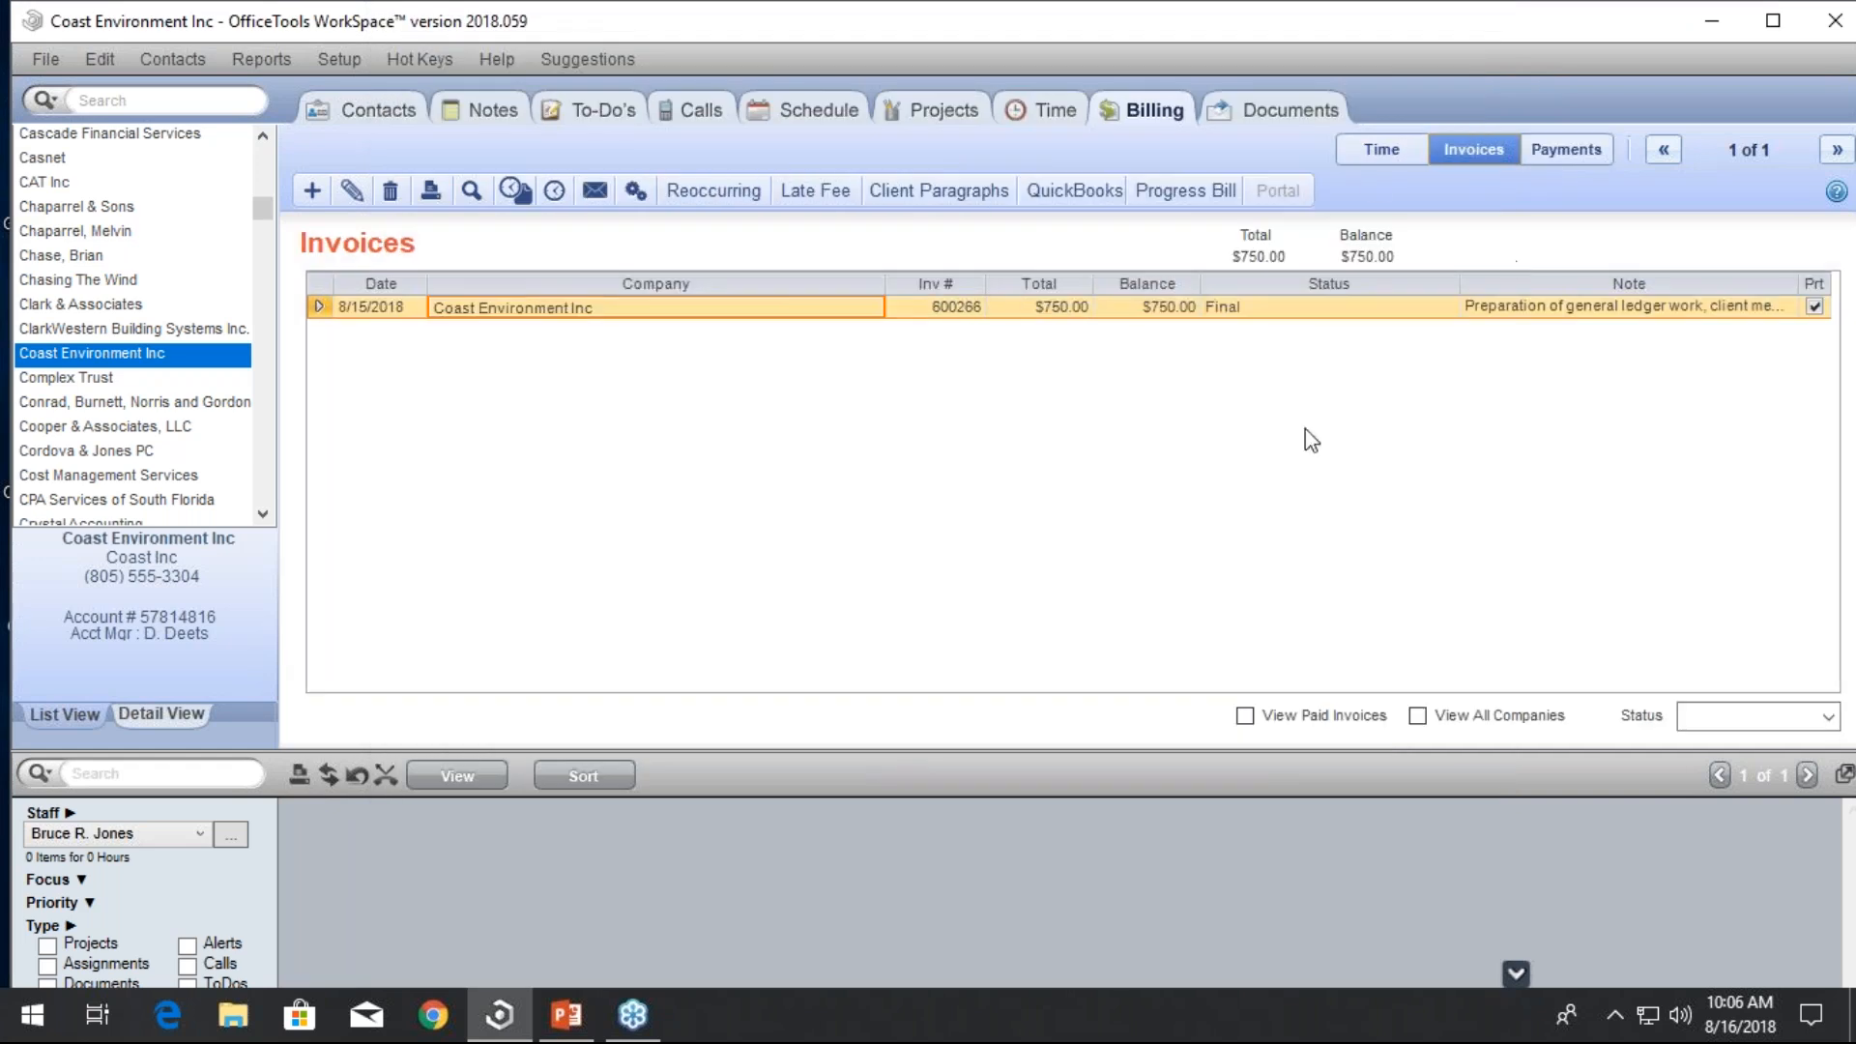
pyautogui.click(79, 382)
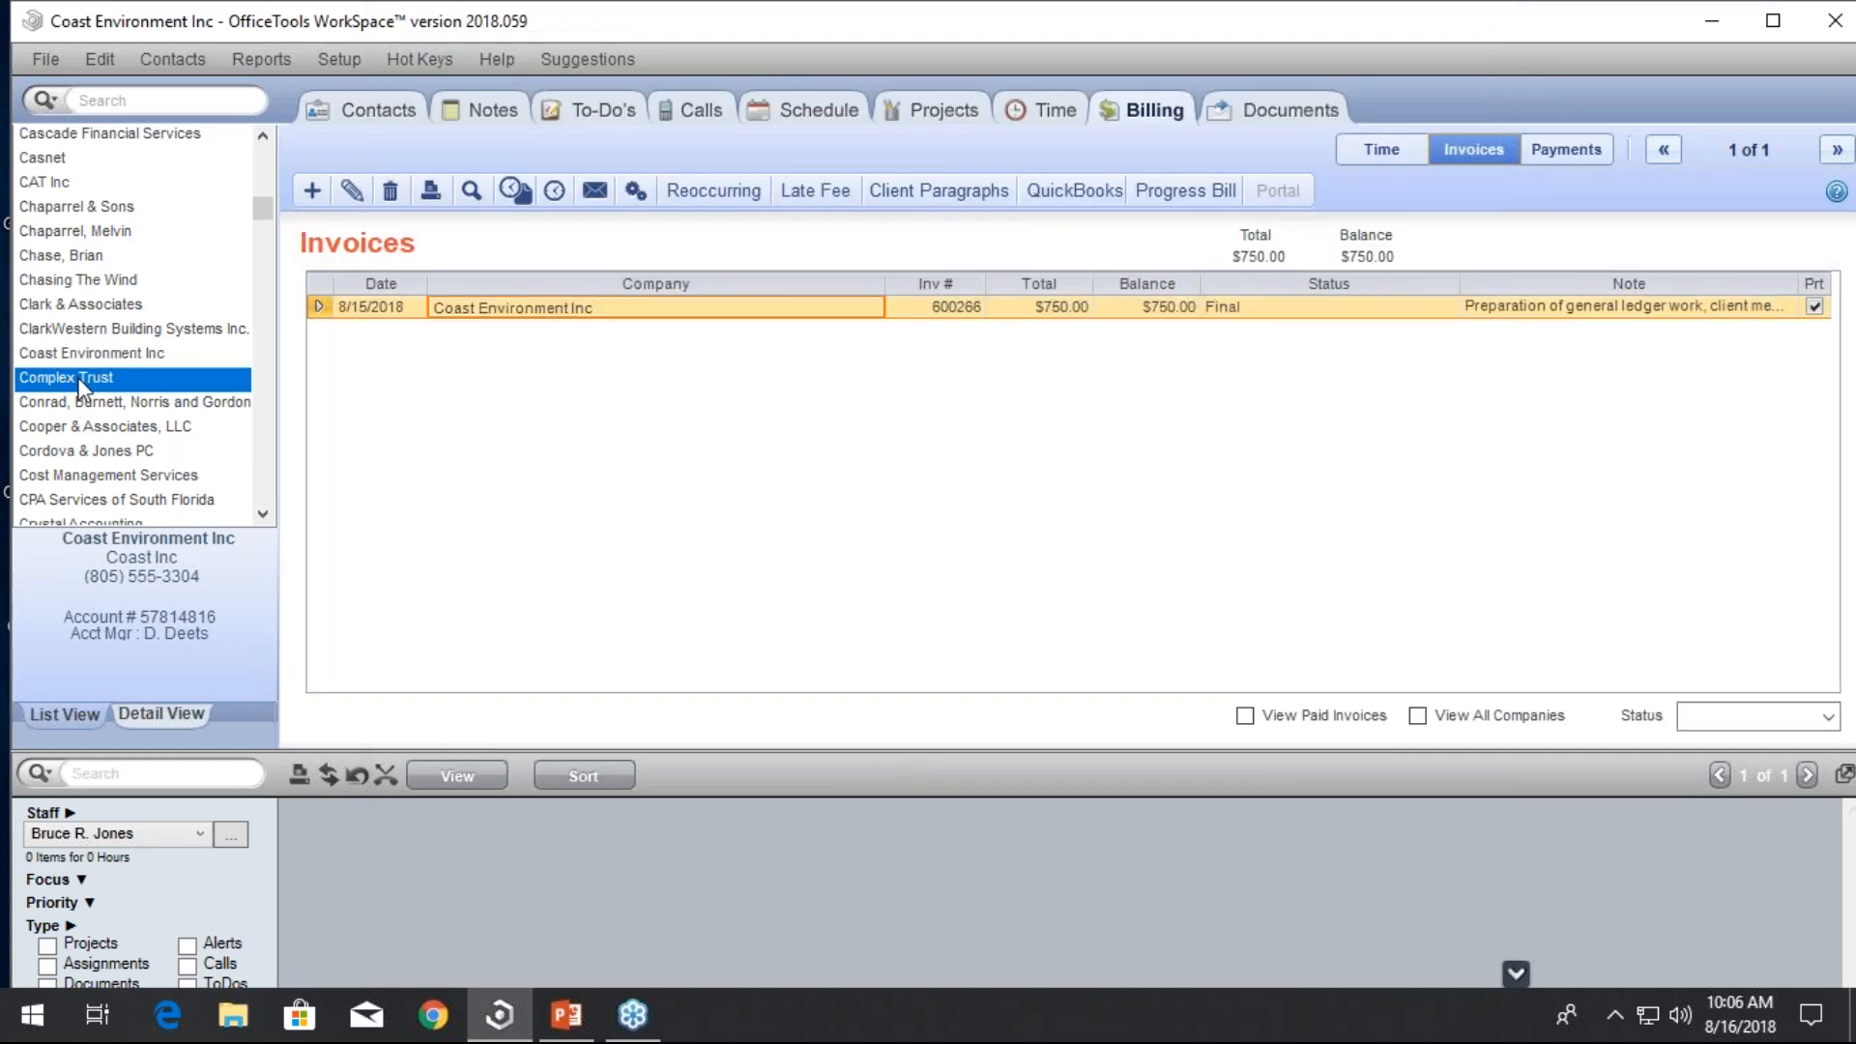
pyautogui.click(93, 353)
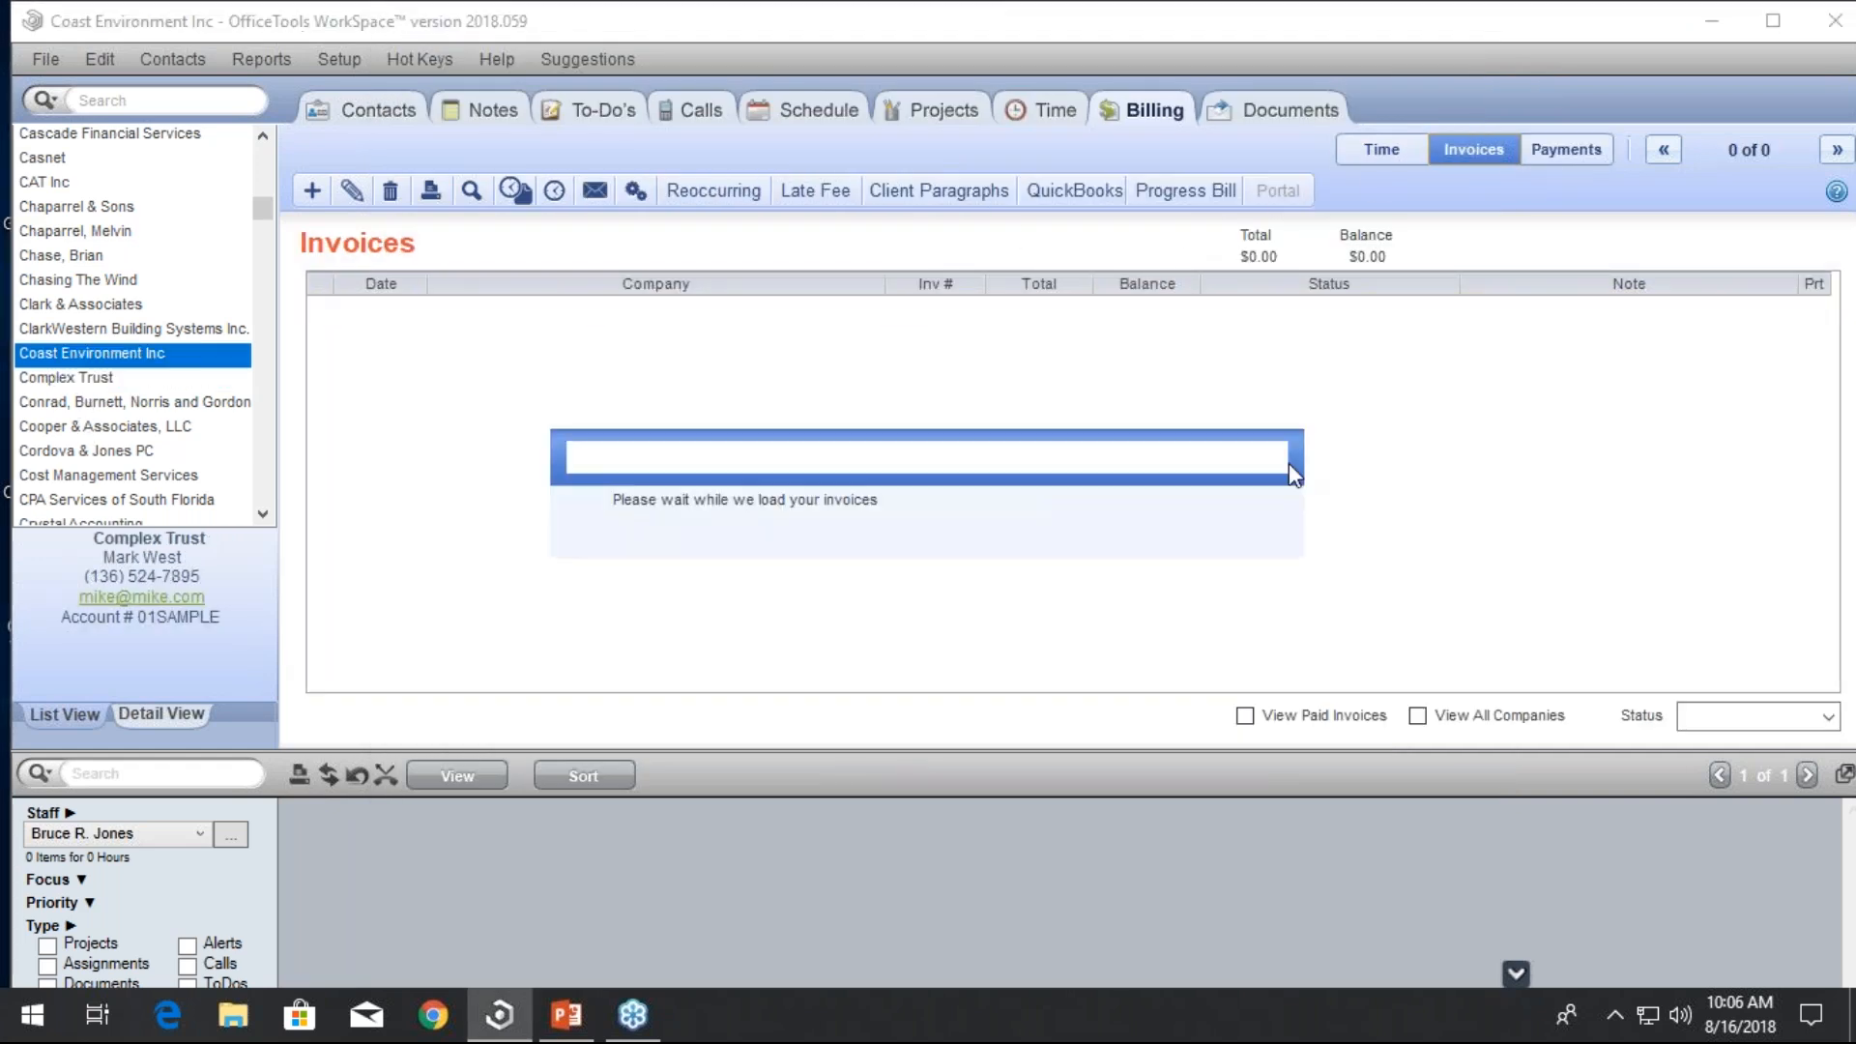
pyautogui.click(1323, 718)
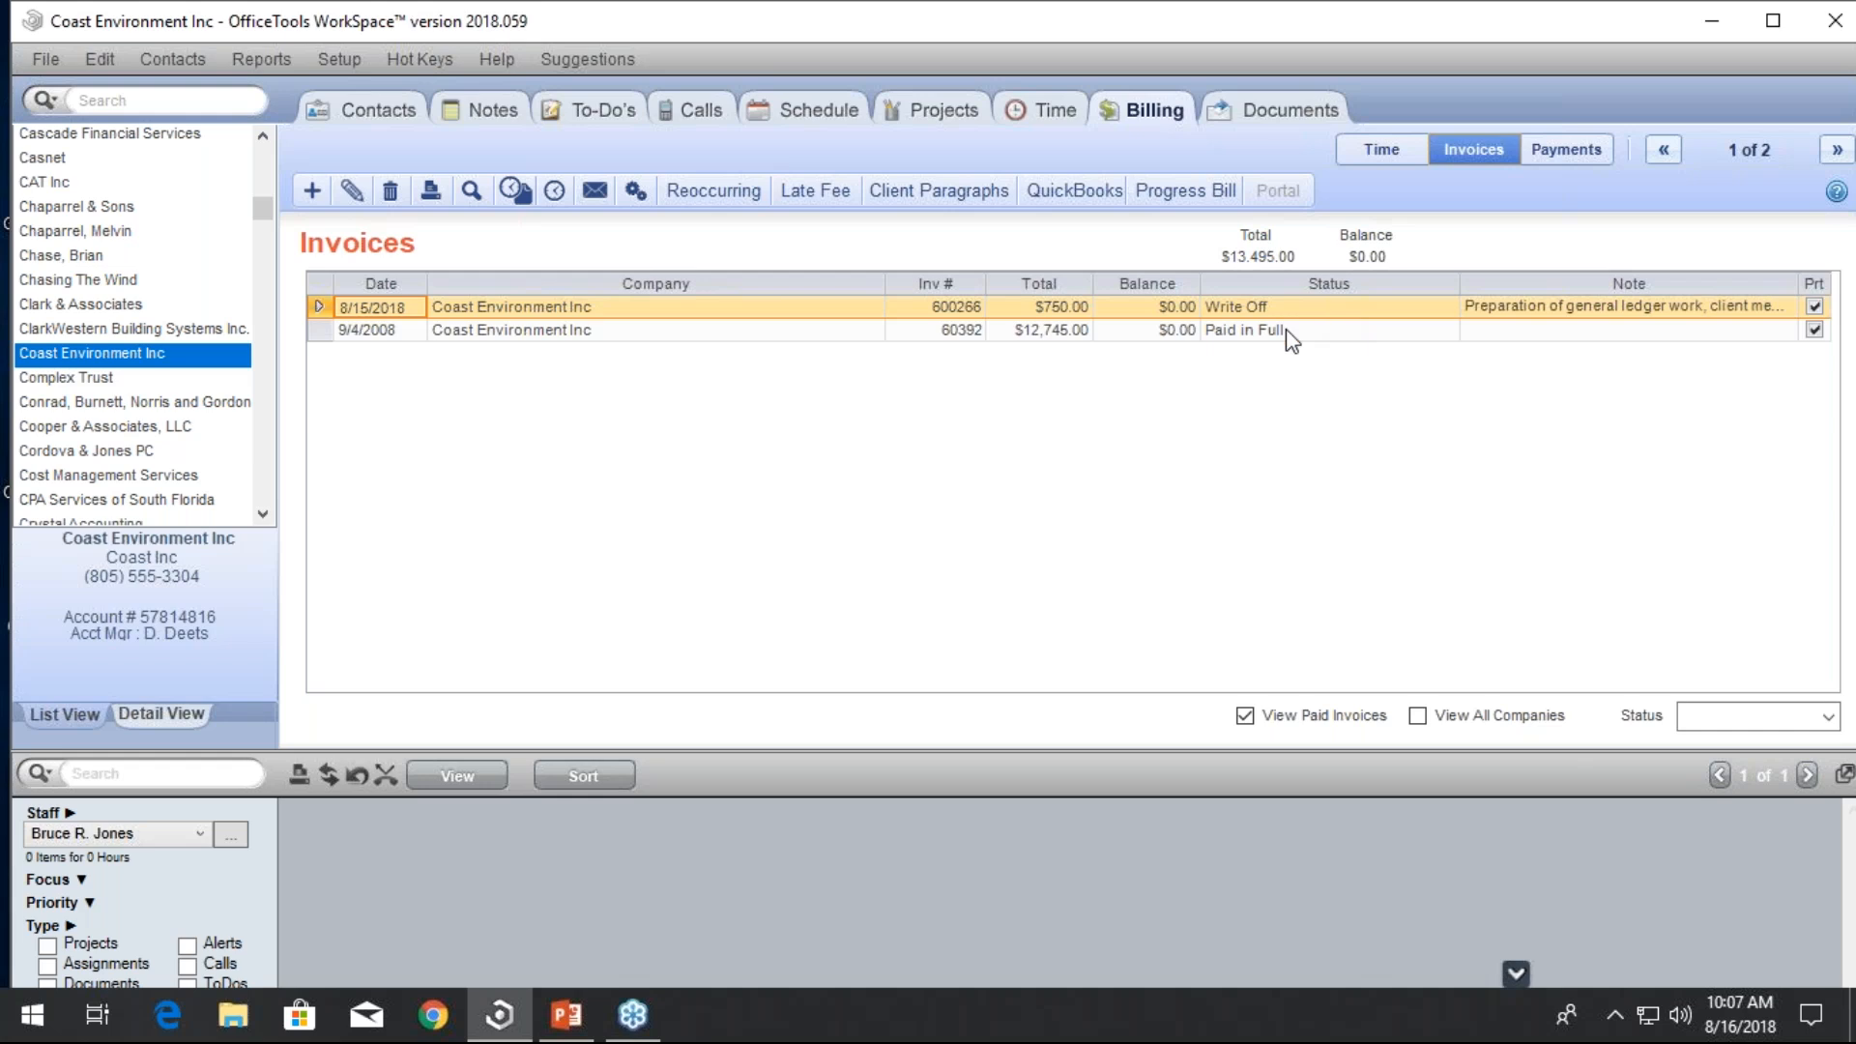
# Examine the time cards associated with the 8/15/2018 invoice and close them
pyautogui.rightClick(1048, 313)
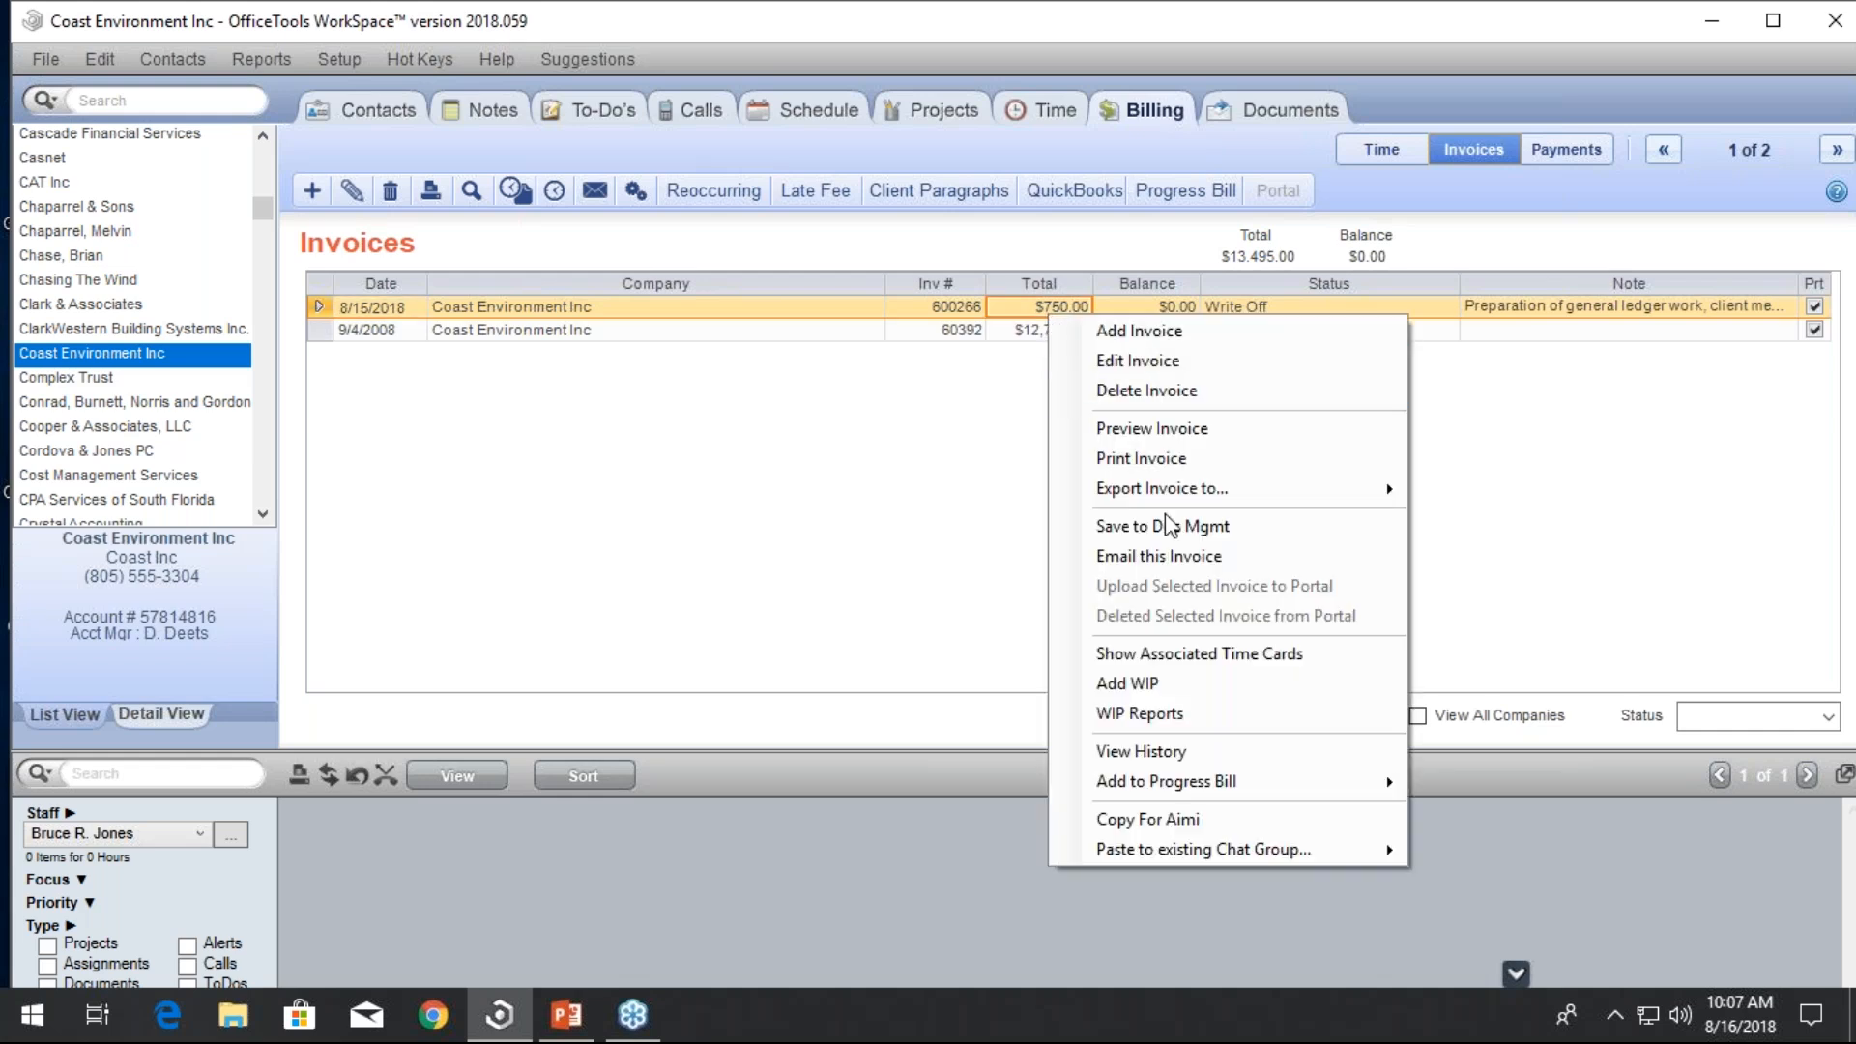
pyautogui.click(1199, 655)
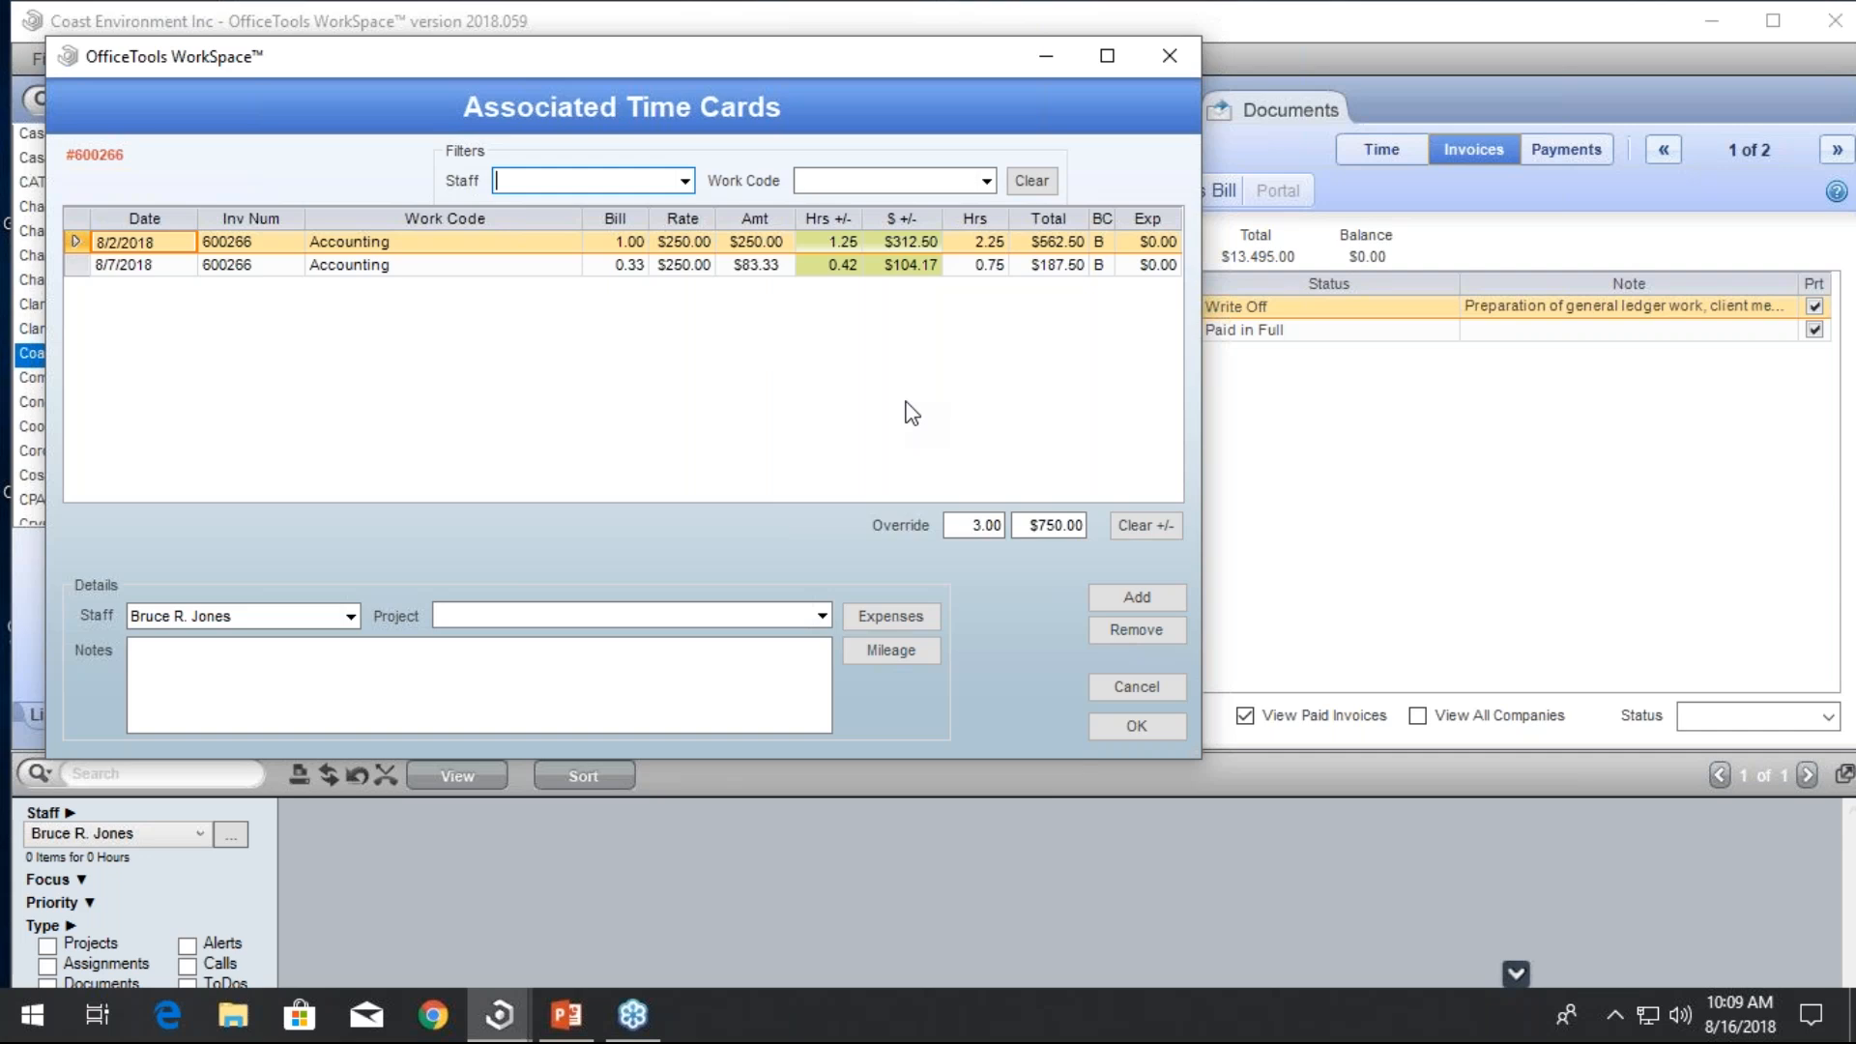
pyautogui.click(1166, 55)
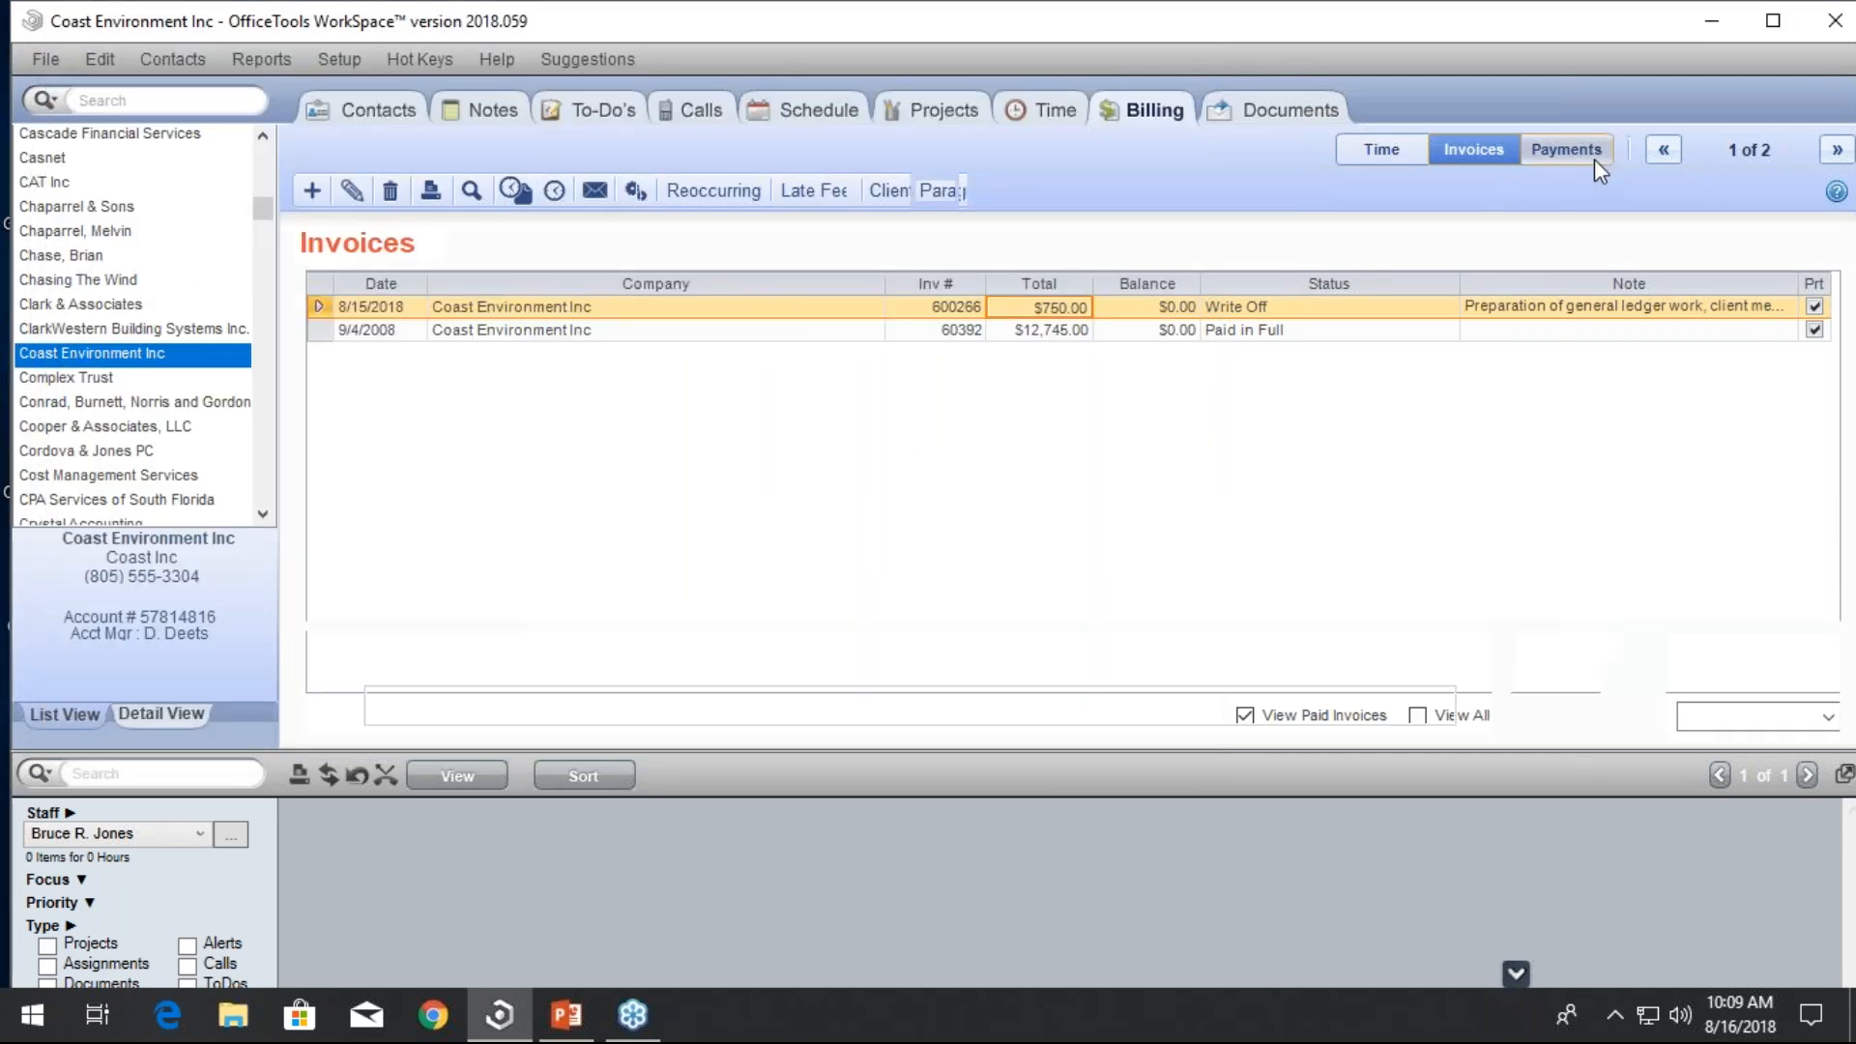
# Show the client's applied payments and delete the 8/16/2018 credit memo
pyautogui.click(1586, 153)
pyautogui.click(1654, 572)
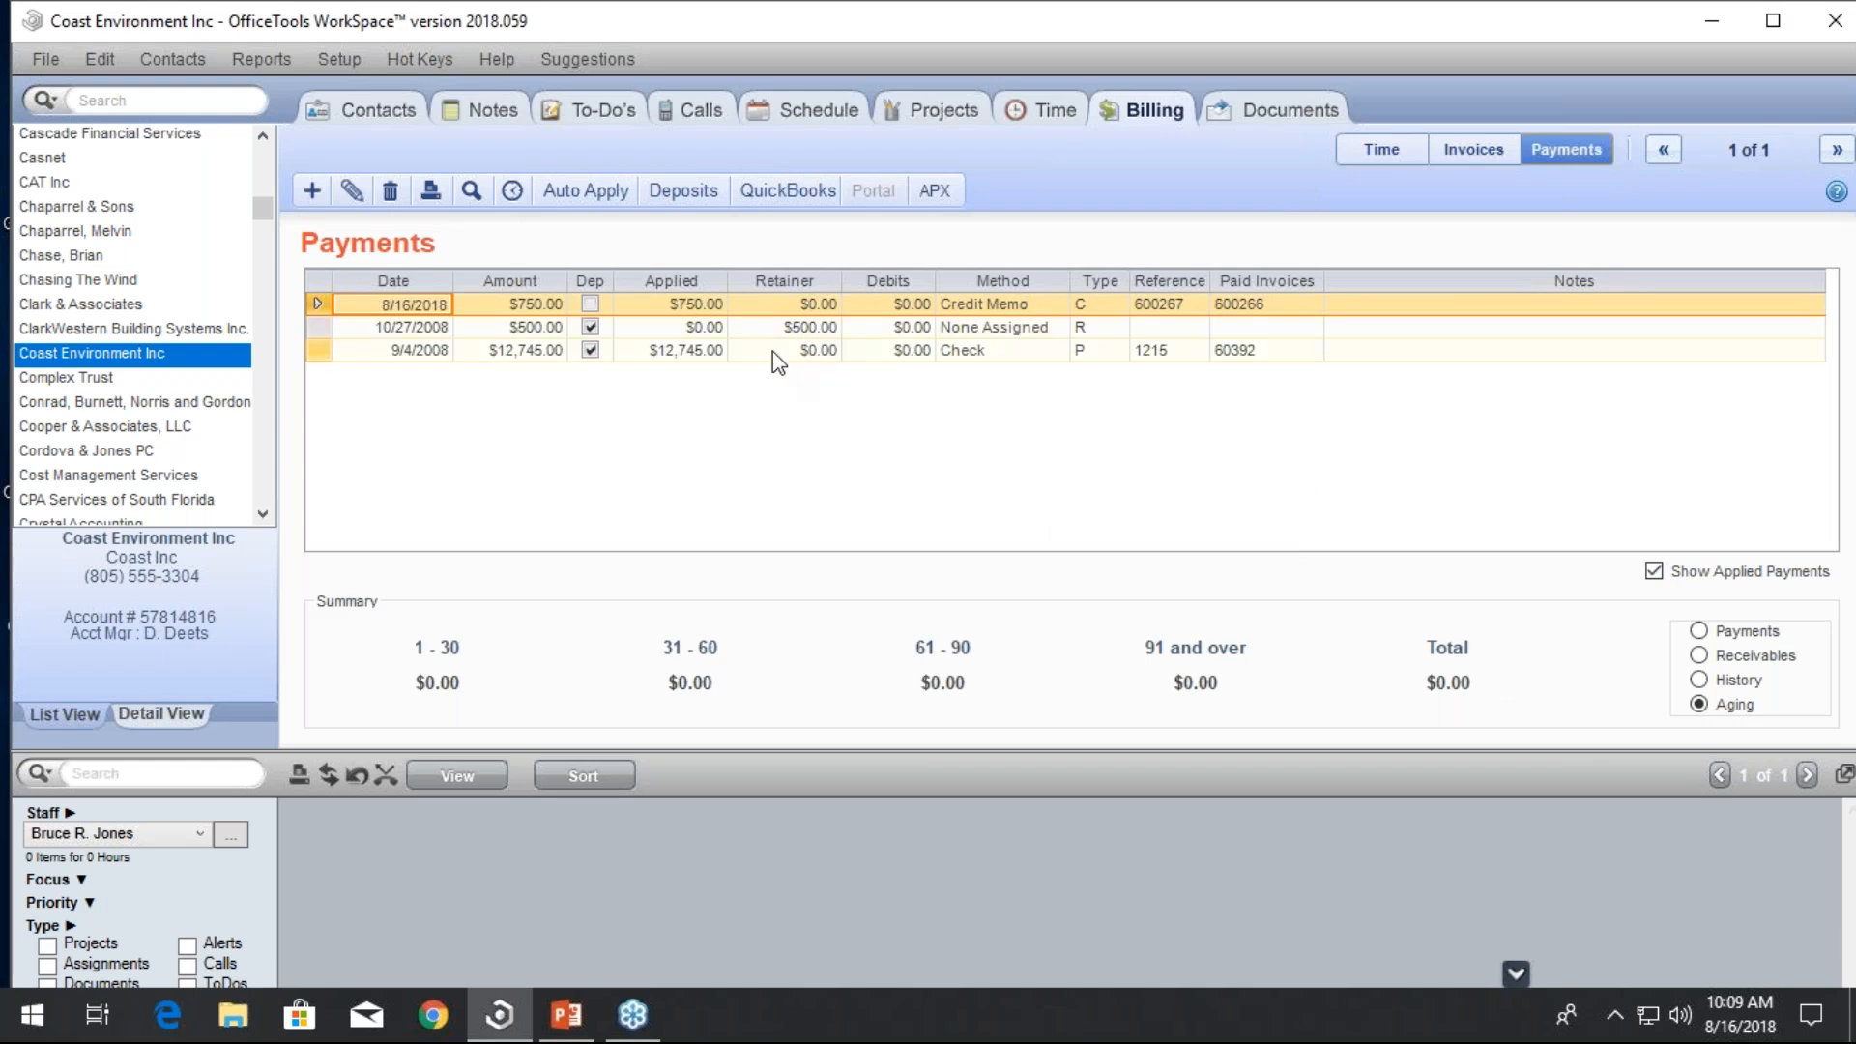
pyautogui.click(692, 308)
pyautogui.rightClick(693, 311)
pyautogui.click(769, 359)
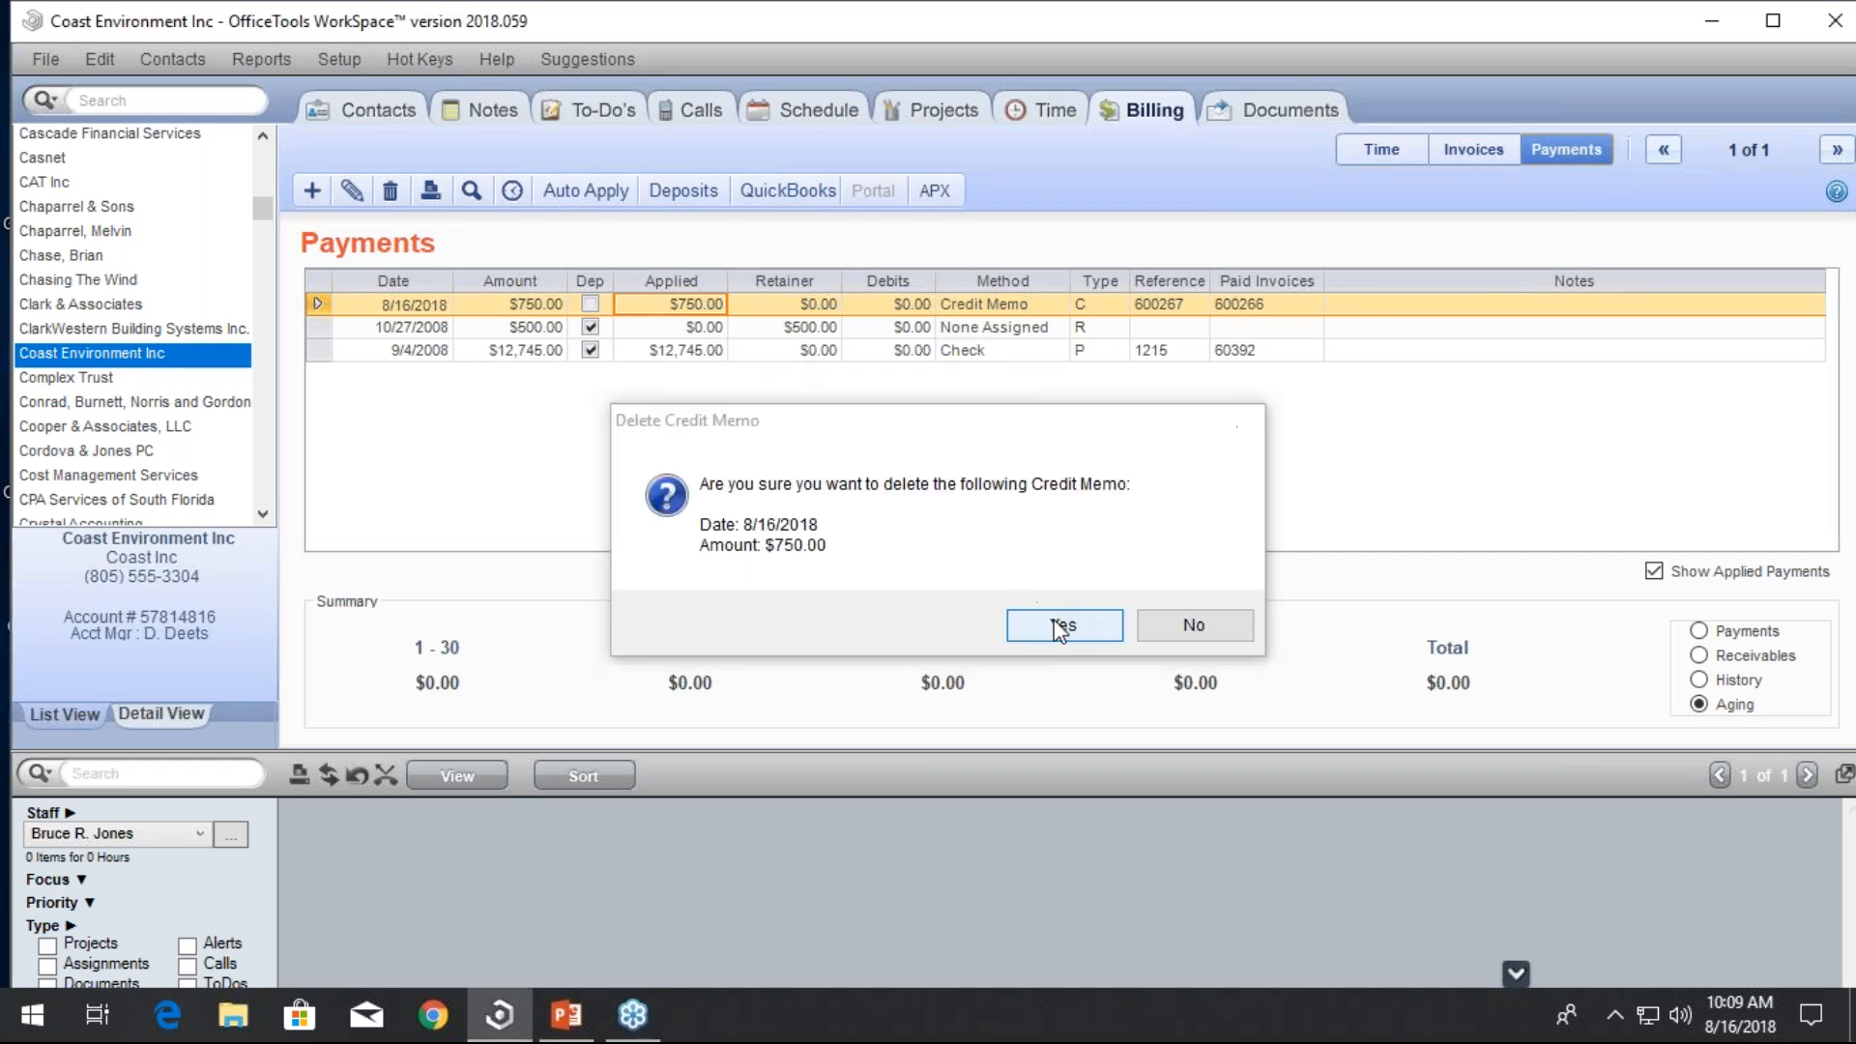
pyautogui.click(1060, 625)
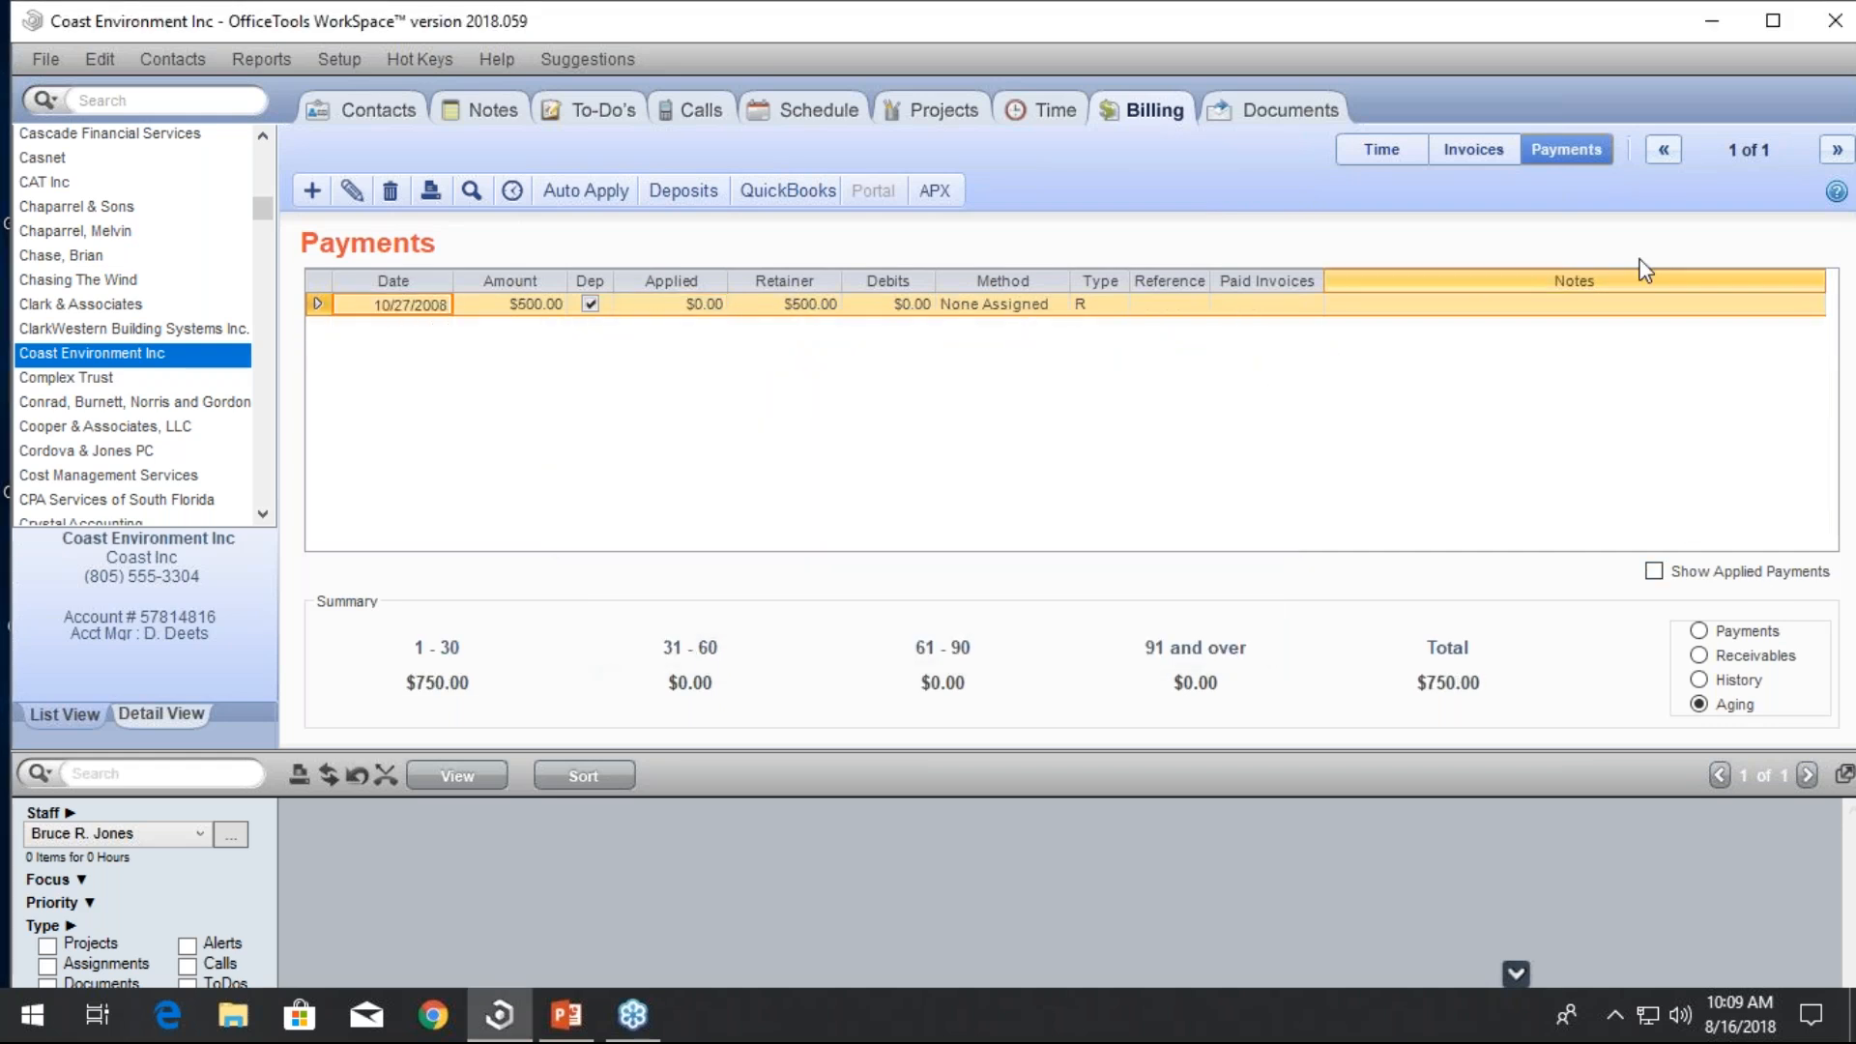
# Reload the invoices of Coast Environment Inc and exclude paid invoices from the list
pyautogui.click(1504, 151)
pyautogui.click(107, 304)
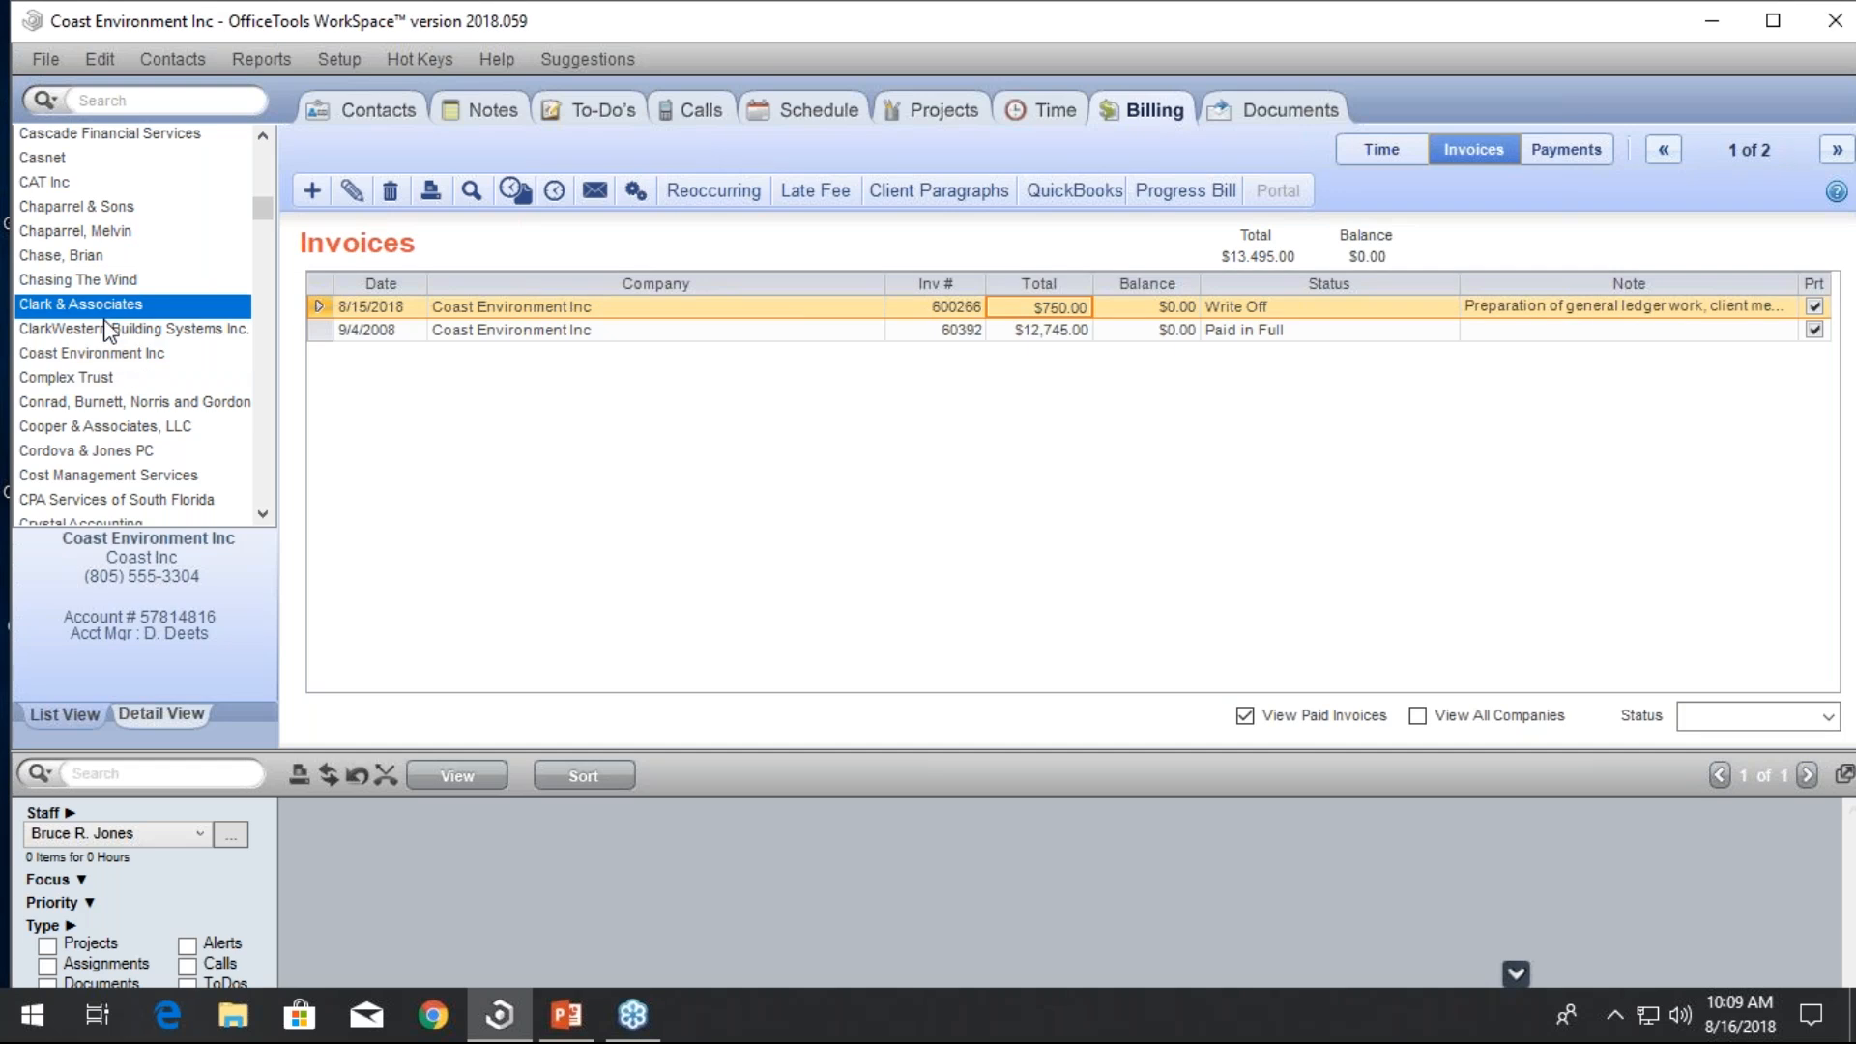
pyautogui.click(109, 353)
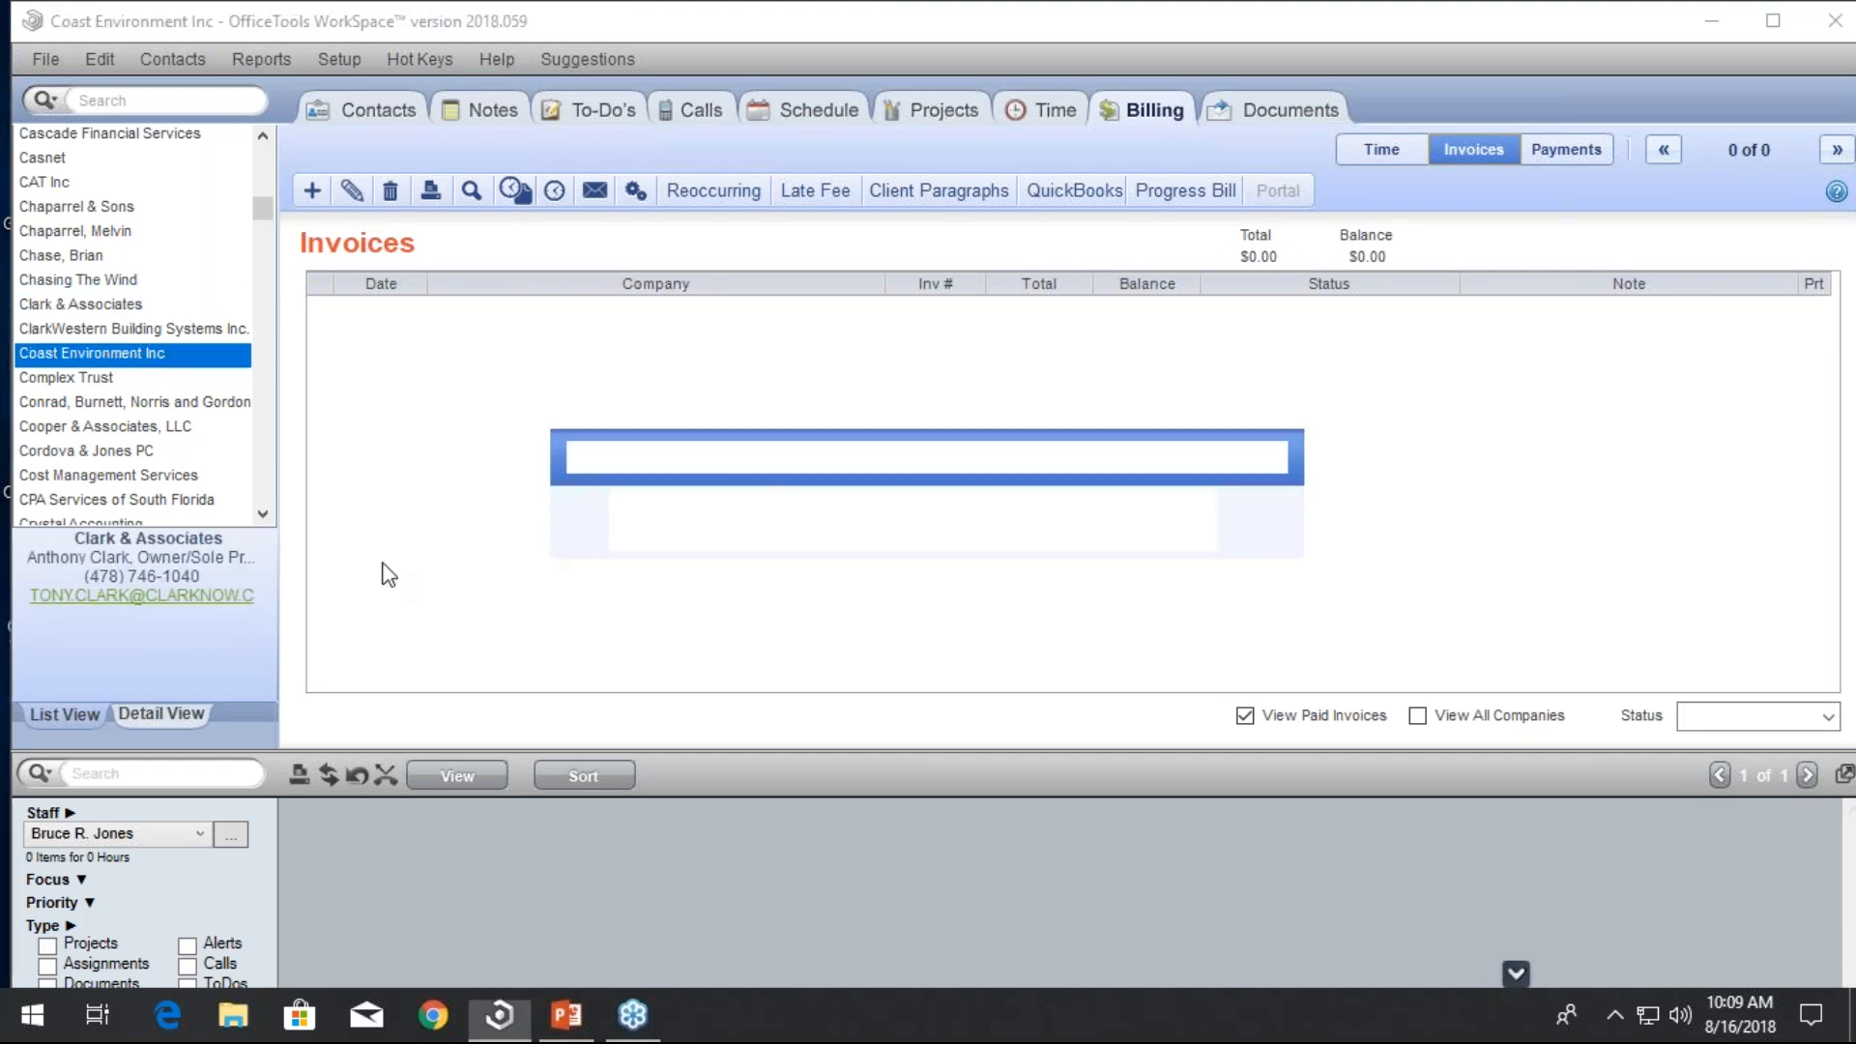
pyautogui.click(1307, 723)
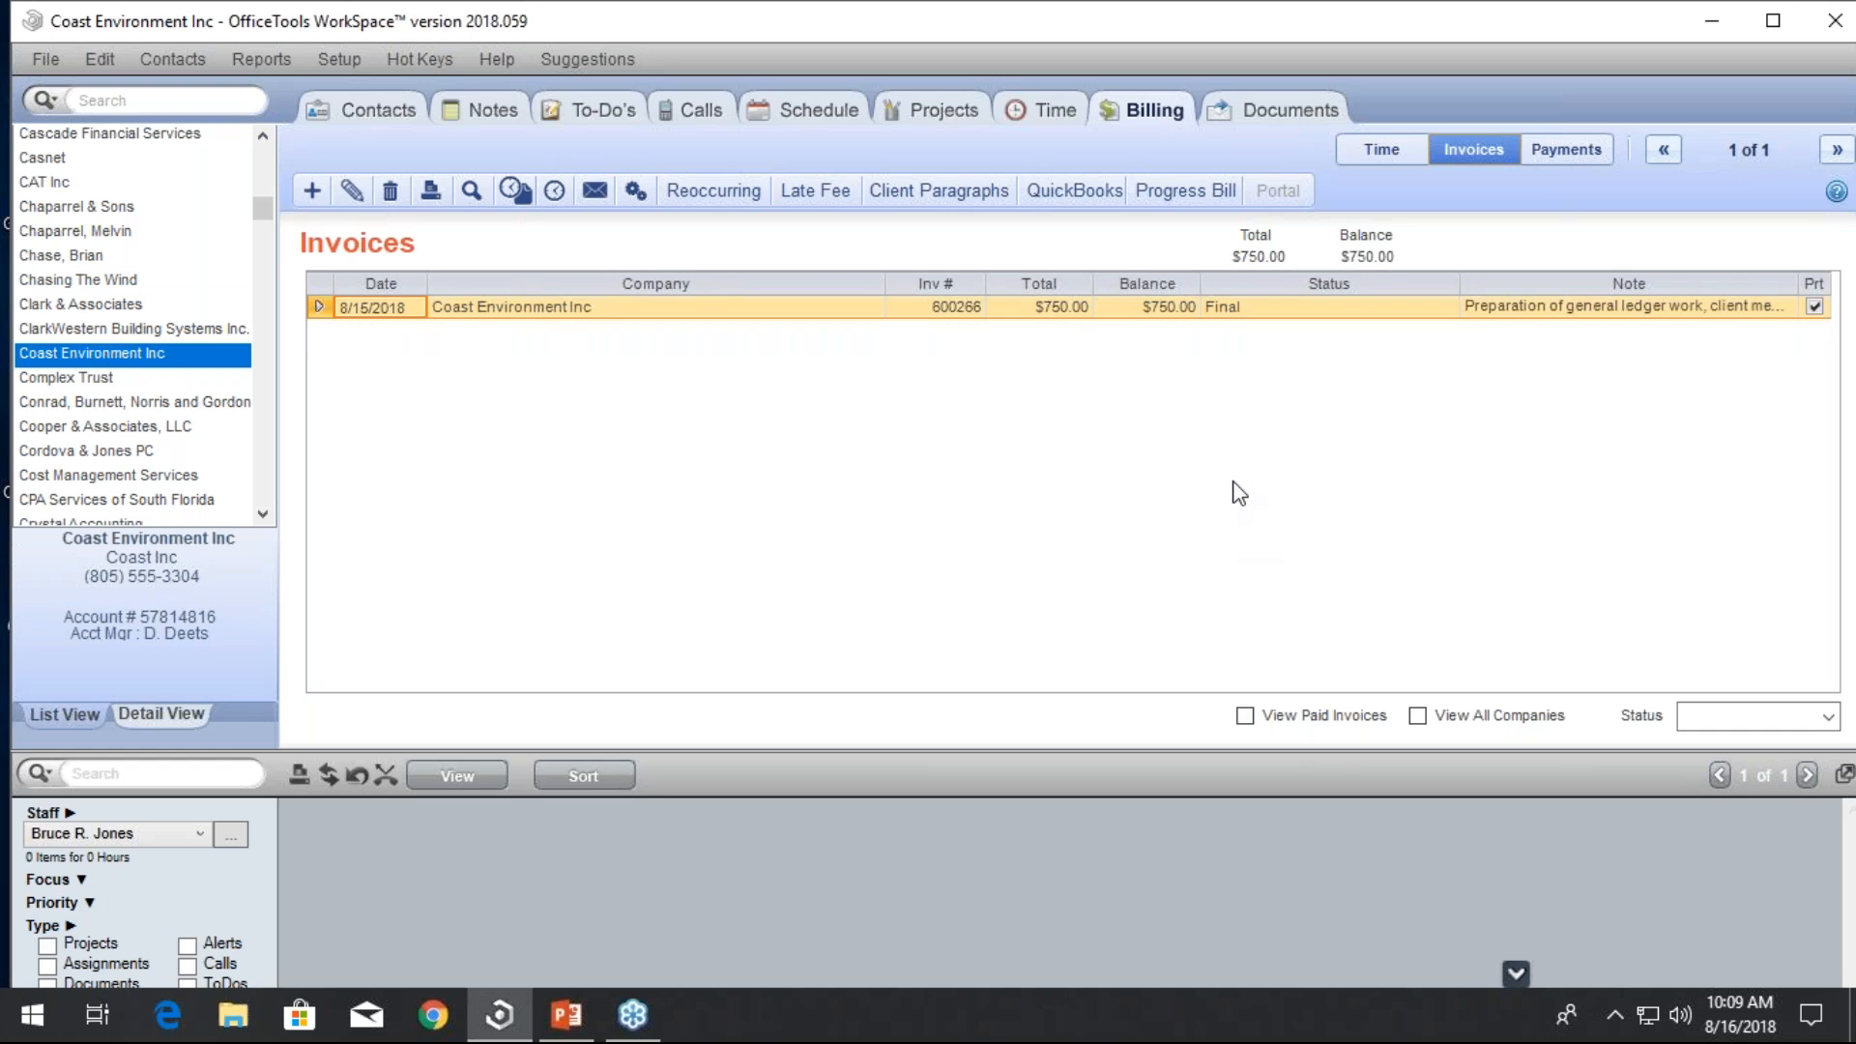
# Open the 8/15/2018 invoice for editing and enter a courtesy discount of 200
pyautogui.doubleClick(712, 307)
pyautogui.click(895, 615)
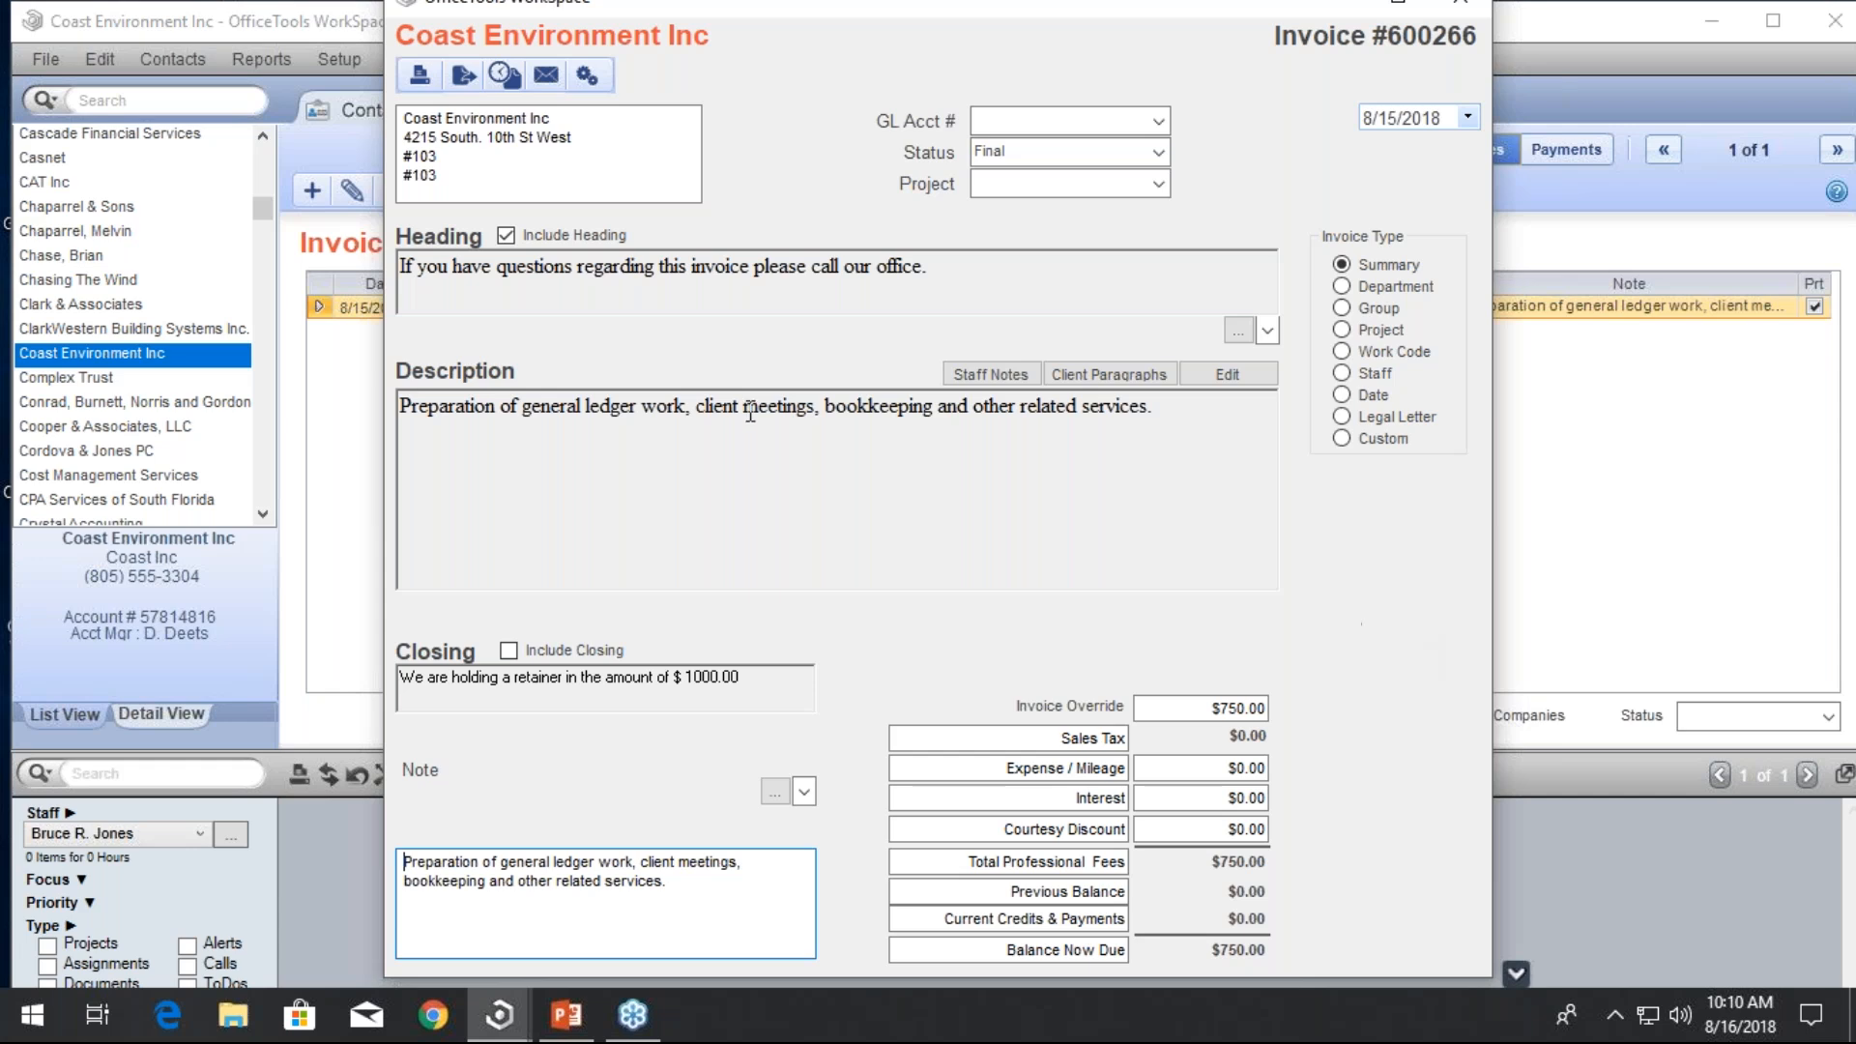
pyautogui.click(1241, 835)
pyautogui.moveTo(1243, 843); pyautogui.dragTo(1308, 833)
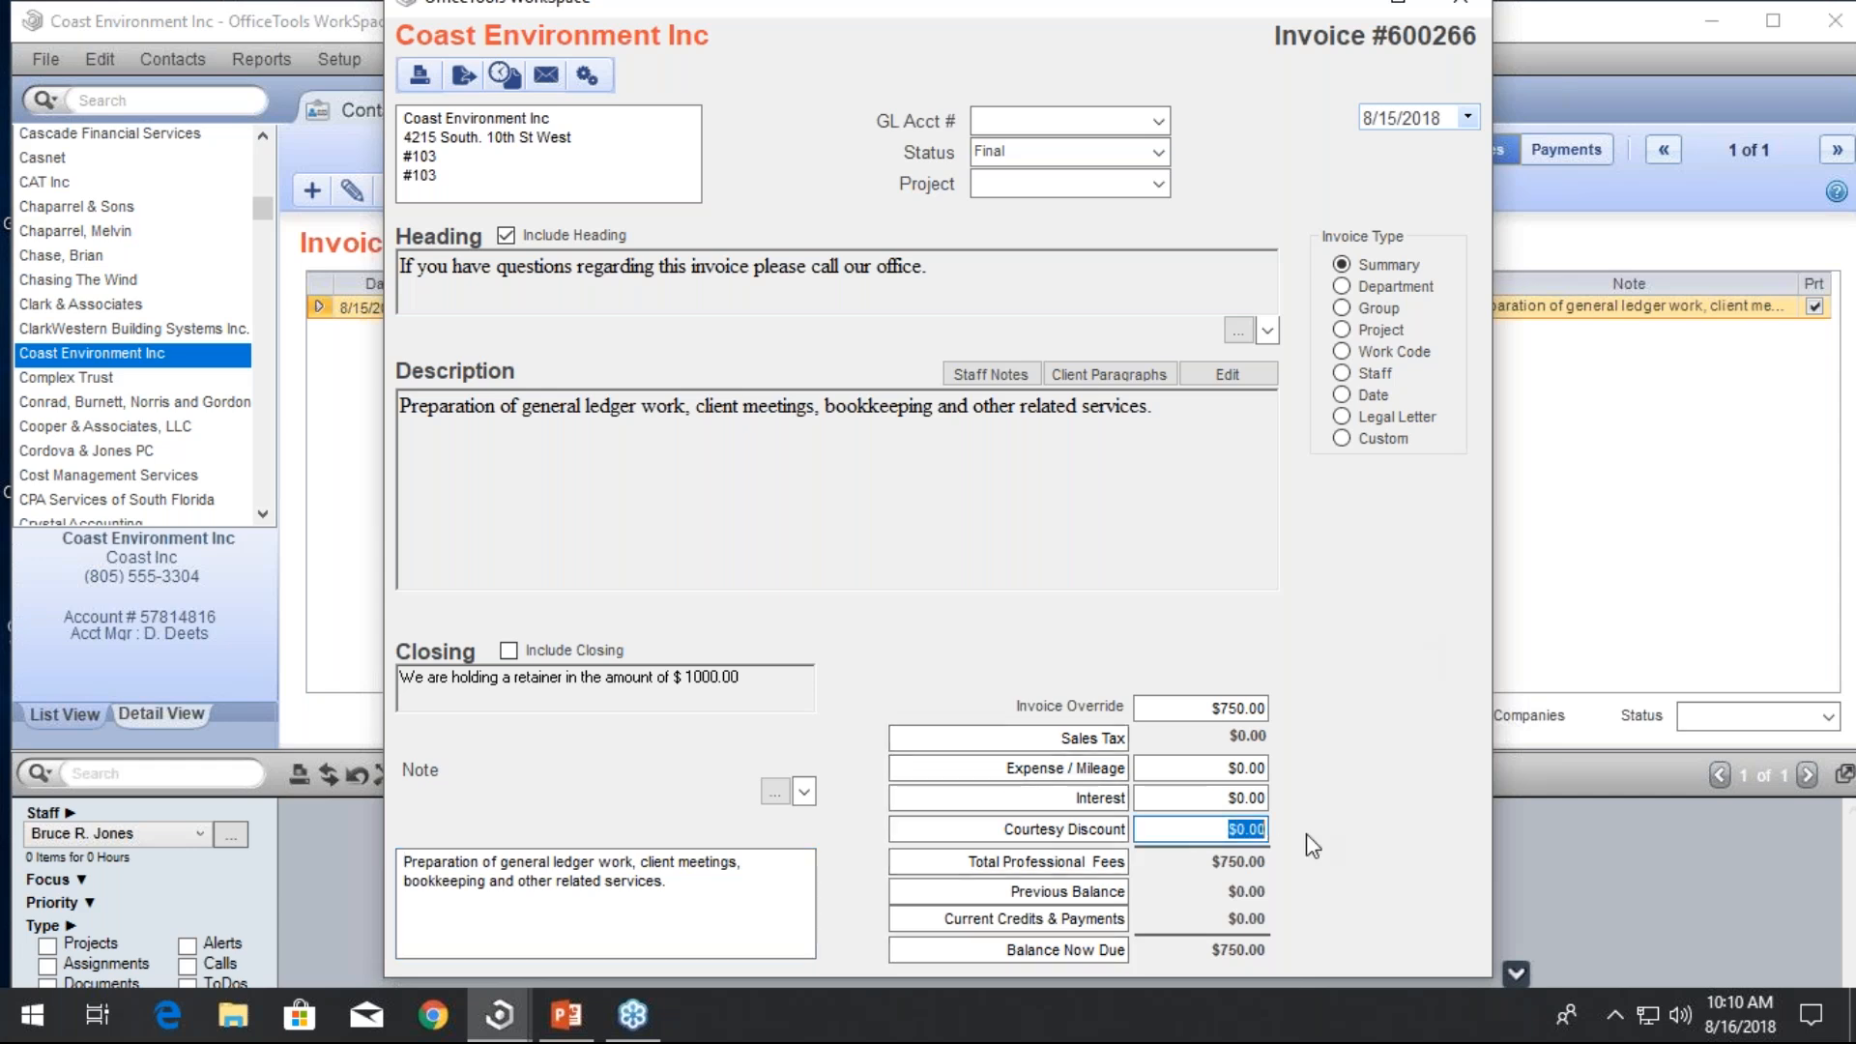
pyautogui.write('200')
pyautogui.press('Tab')
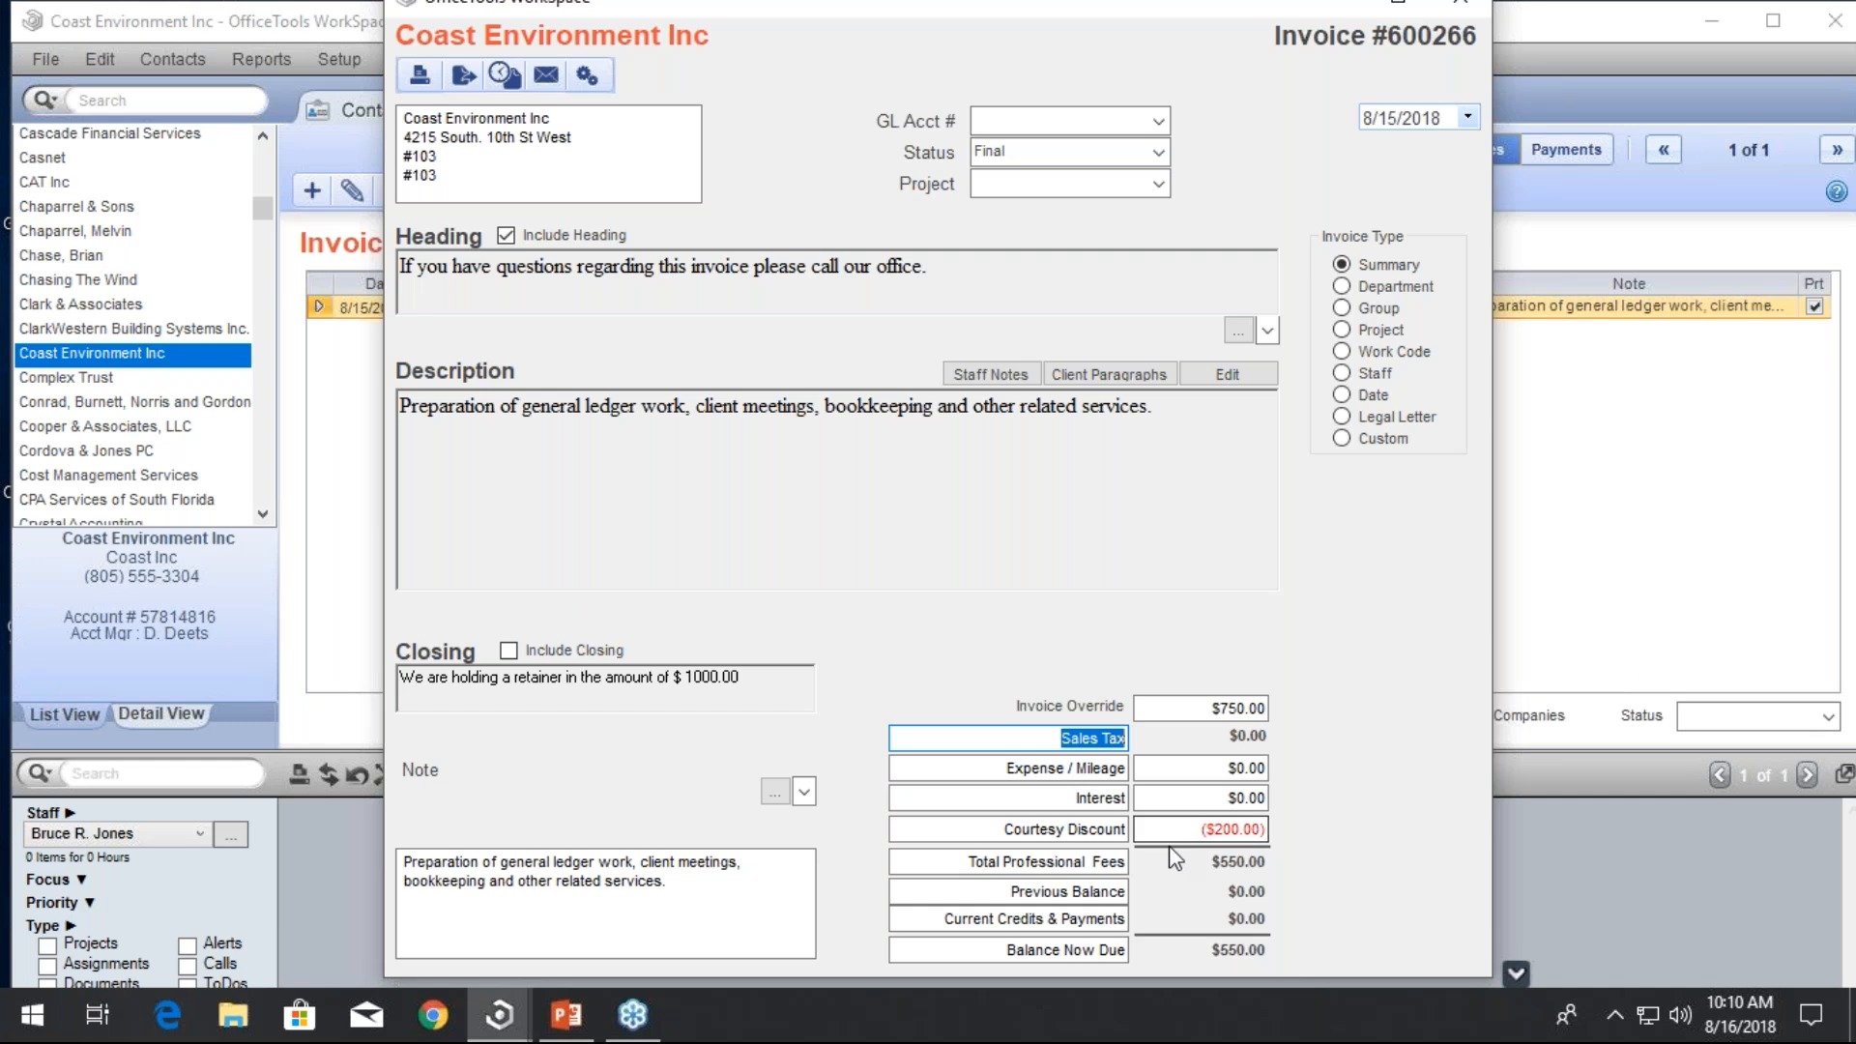
# Write off the whole invoice by setting its courtesy discount to 750
pyautogui.click(1256, 830)
pyautogui.write('750')
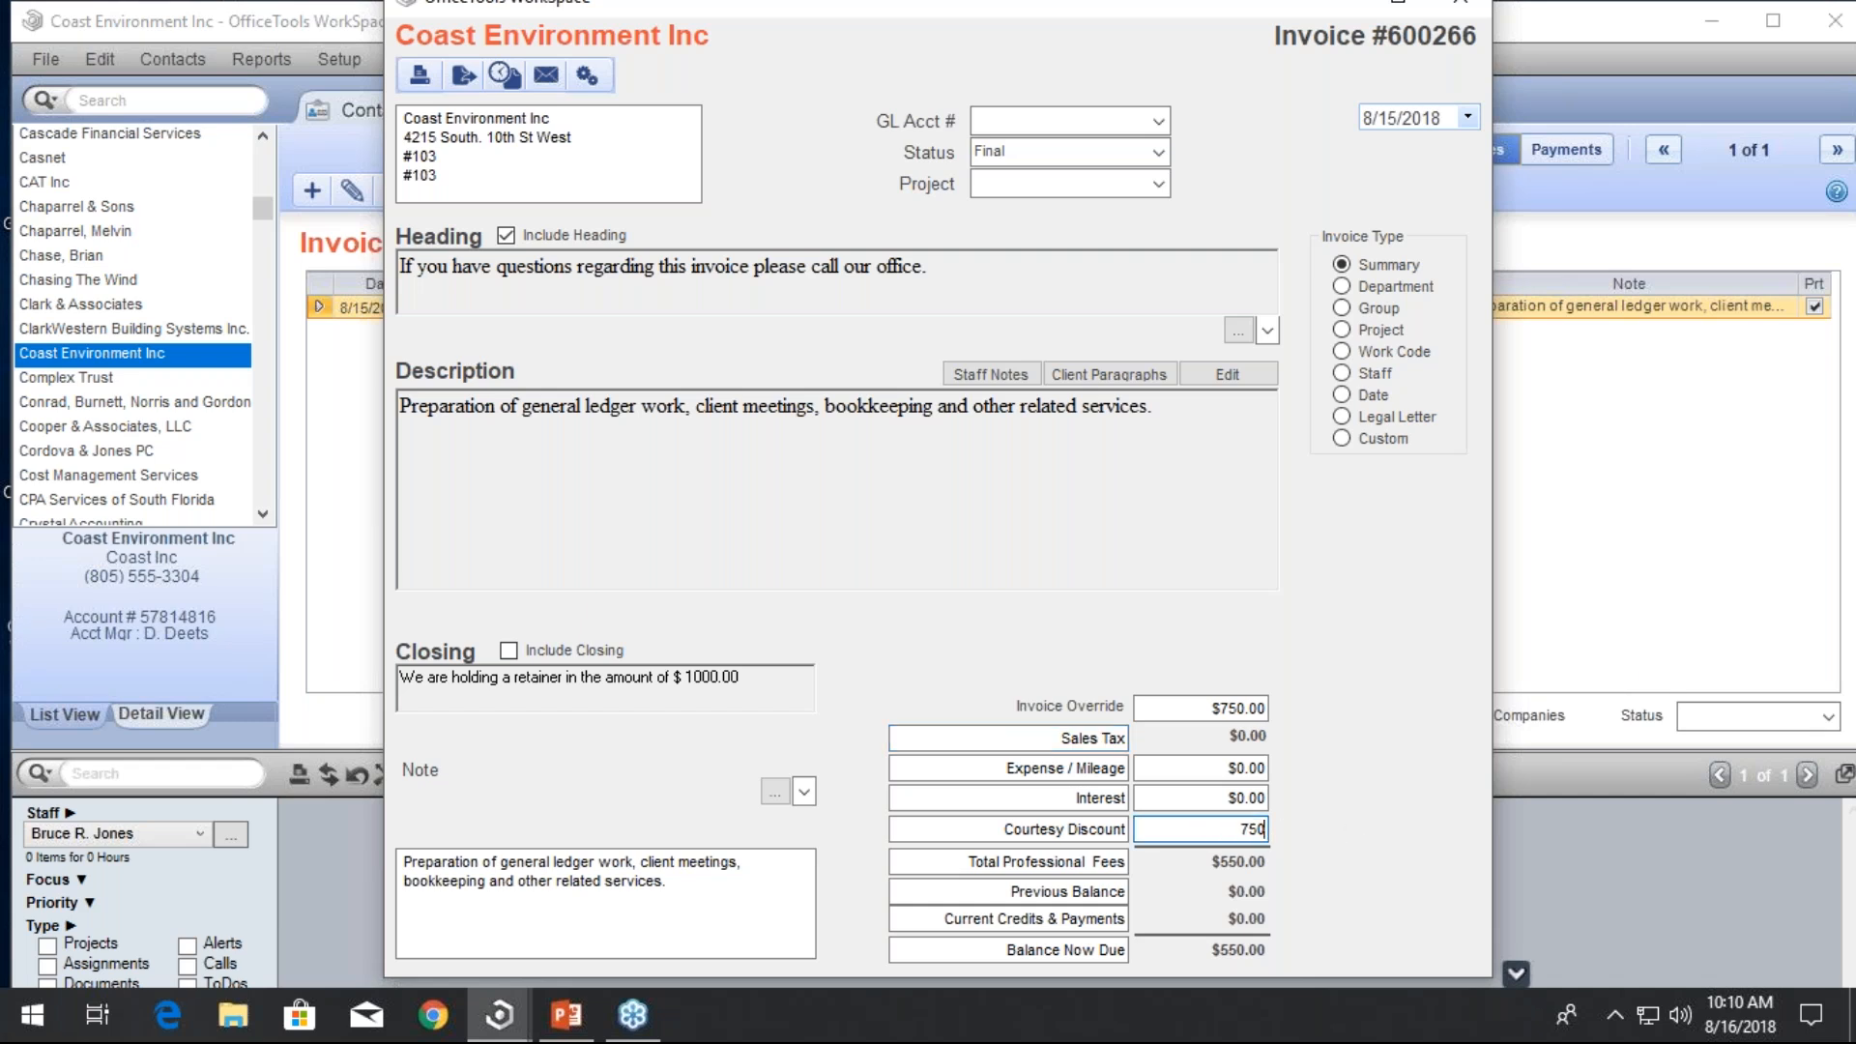
pyautogui.press('Tab')
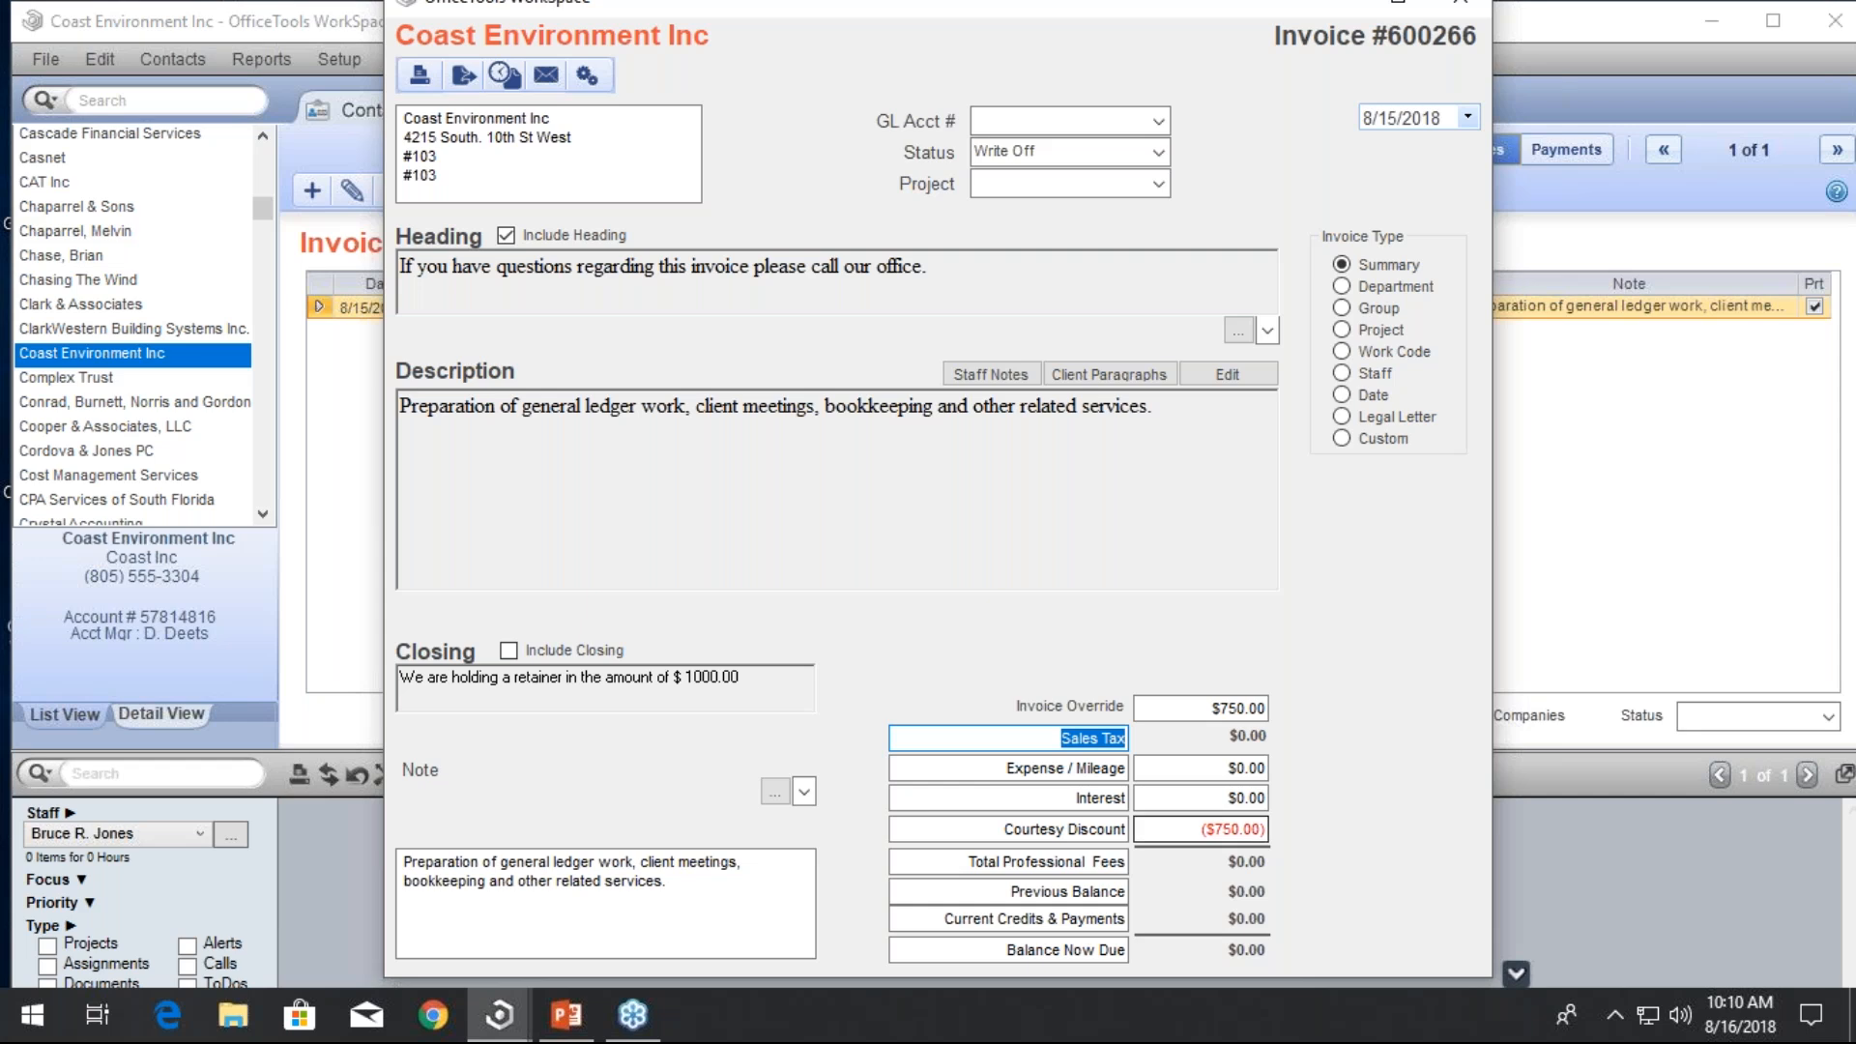
# Review the open invoice's override amount and its associated time cards
pyautogui.click(1238, 708)
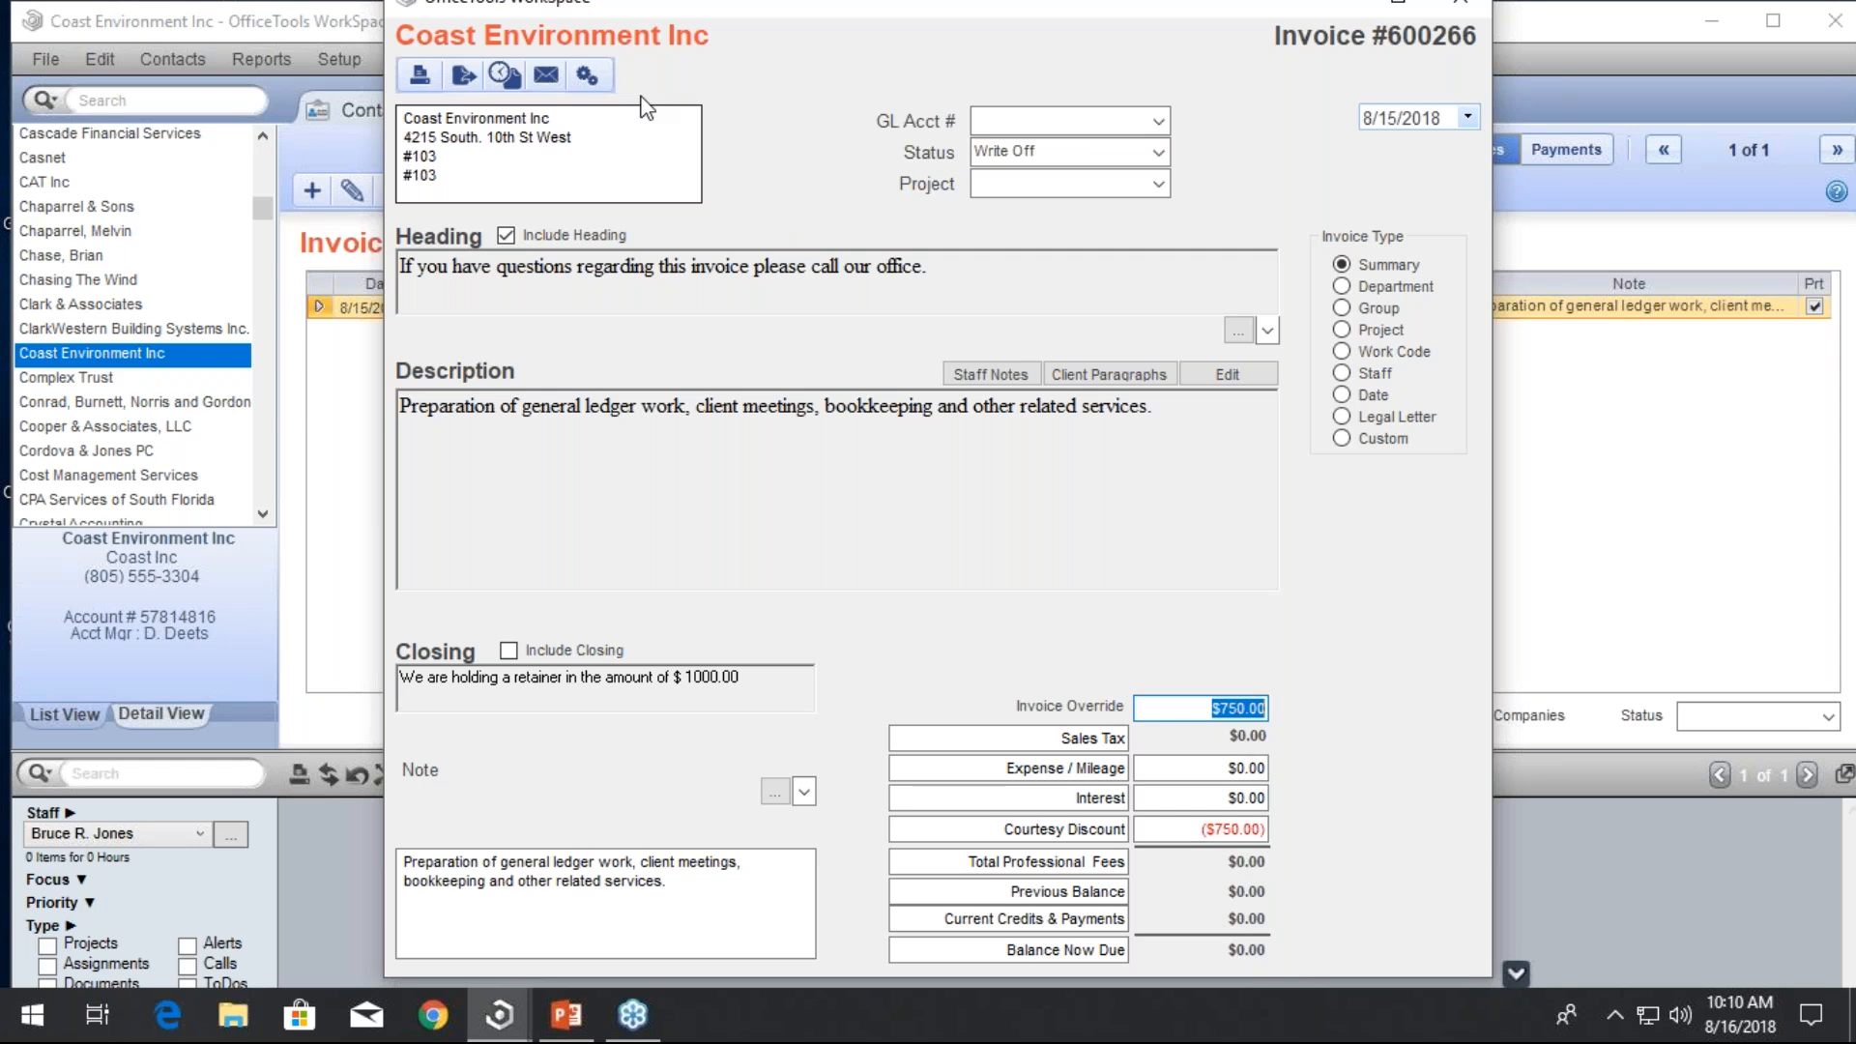
pyautogui.press('Tab')
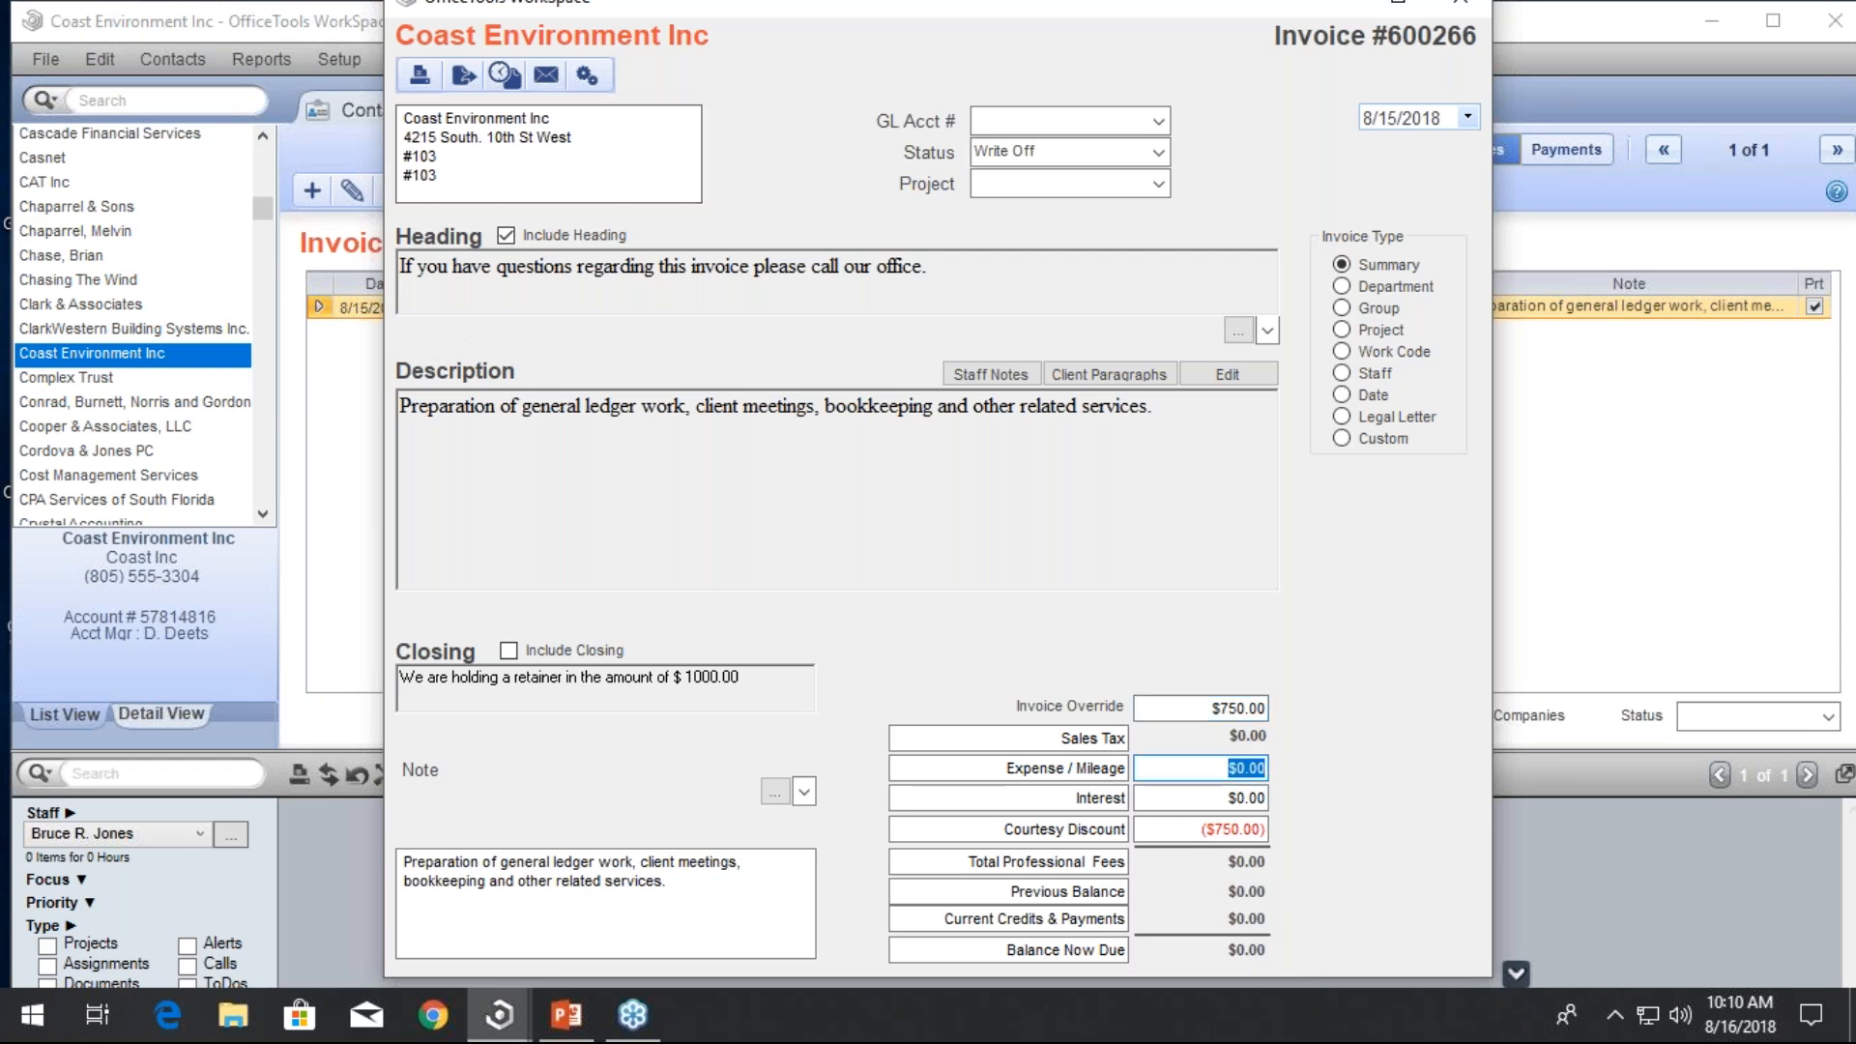
pyautogui.click(503, 81)
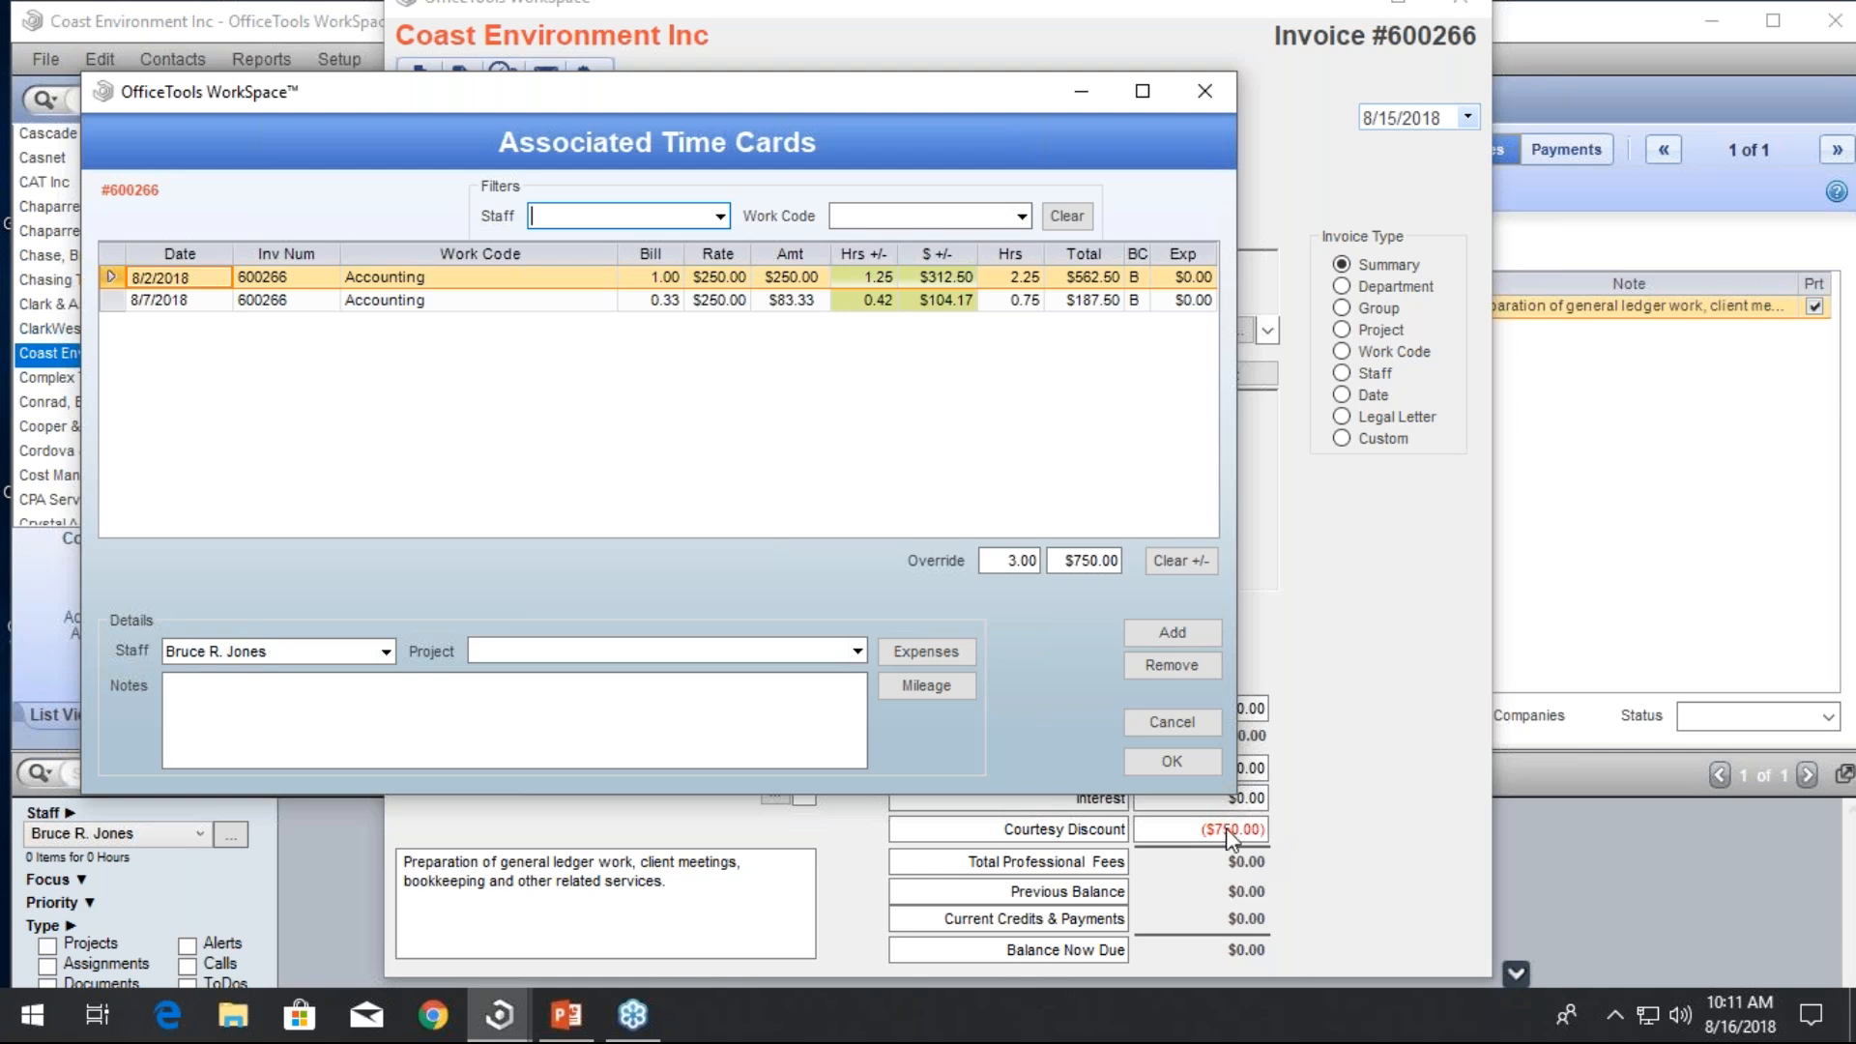
pyautogui.click(1172, 762)
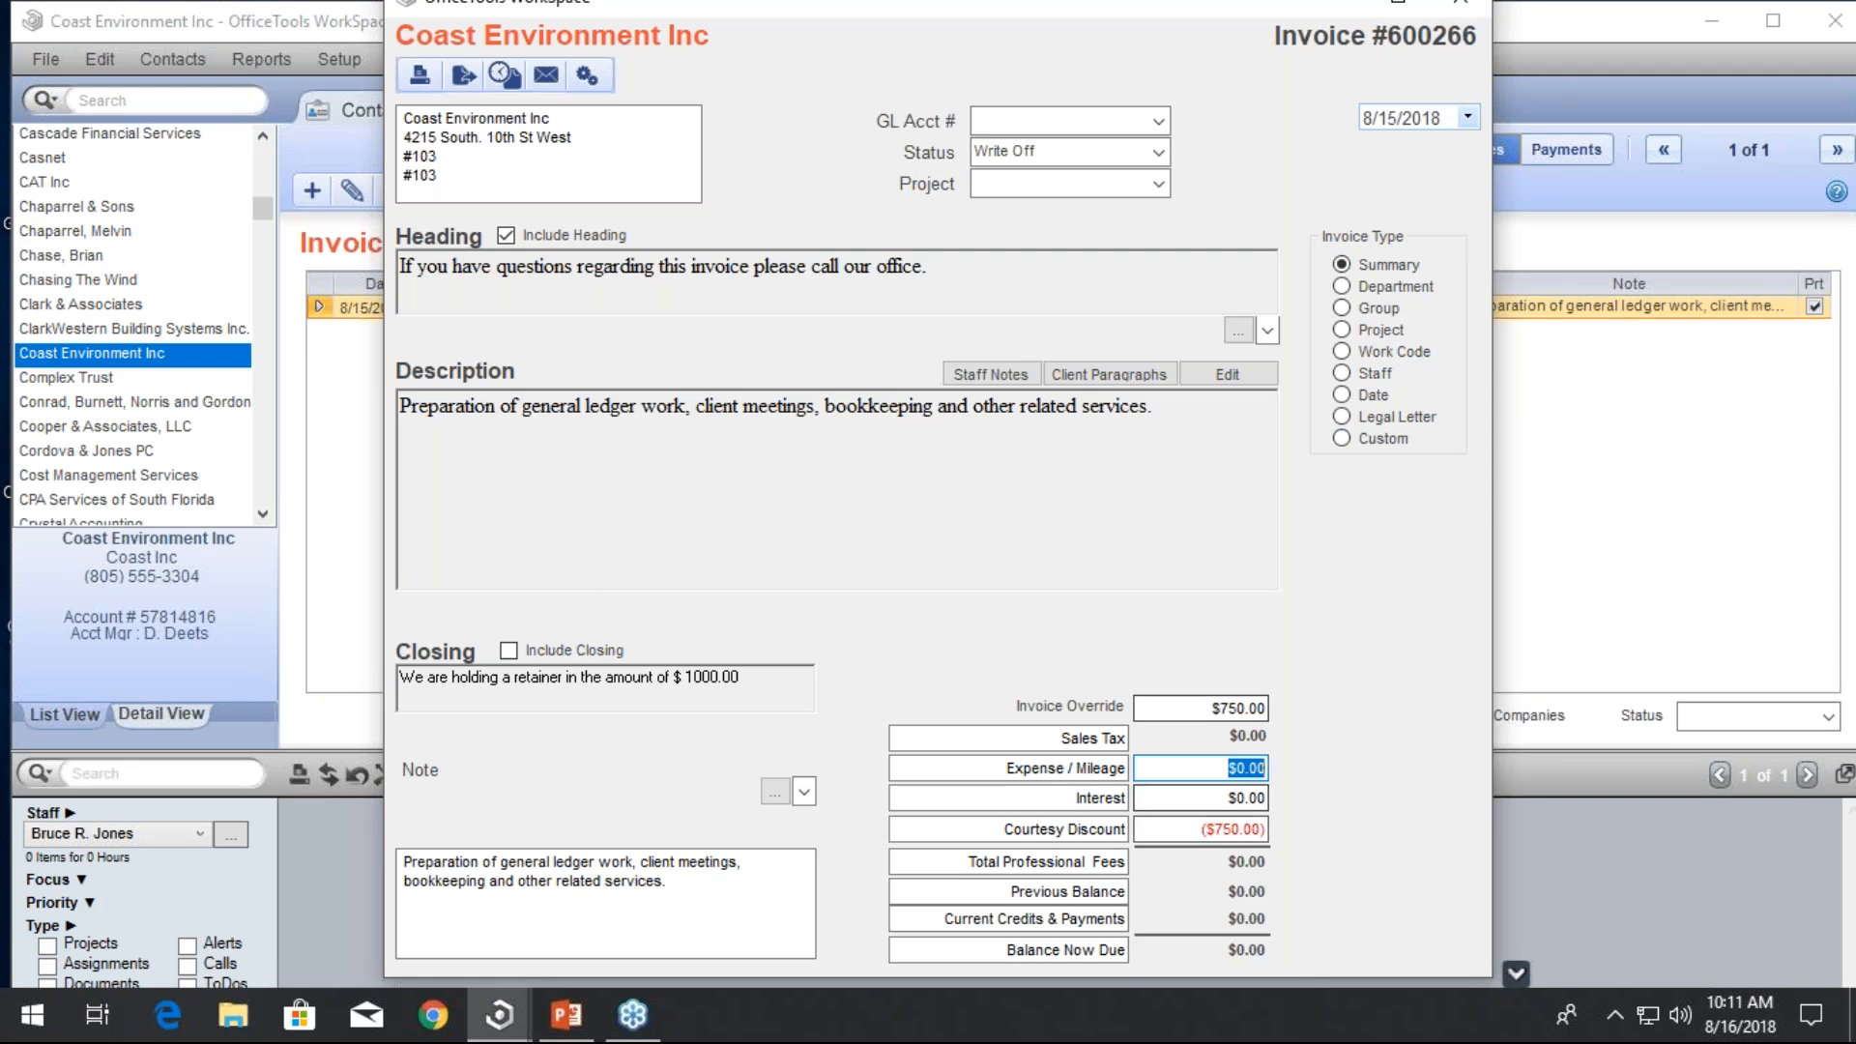
# Reset the invoice's courtesy discount to 0 and close the invoice
pyautogui.press('Tab')
pyautogui.press('Tab')
pyautogui.write('0')
pyautogui.press('Tab')
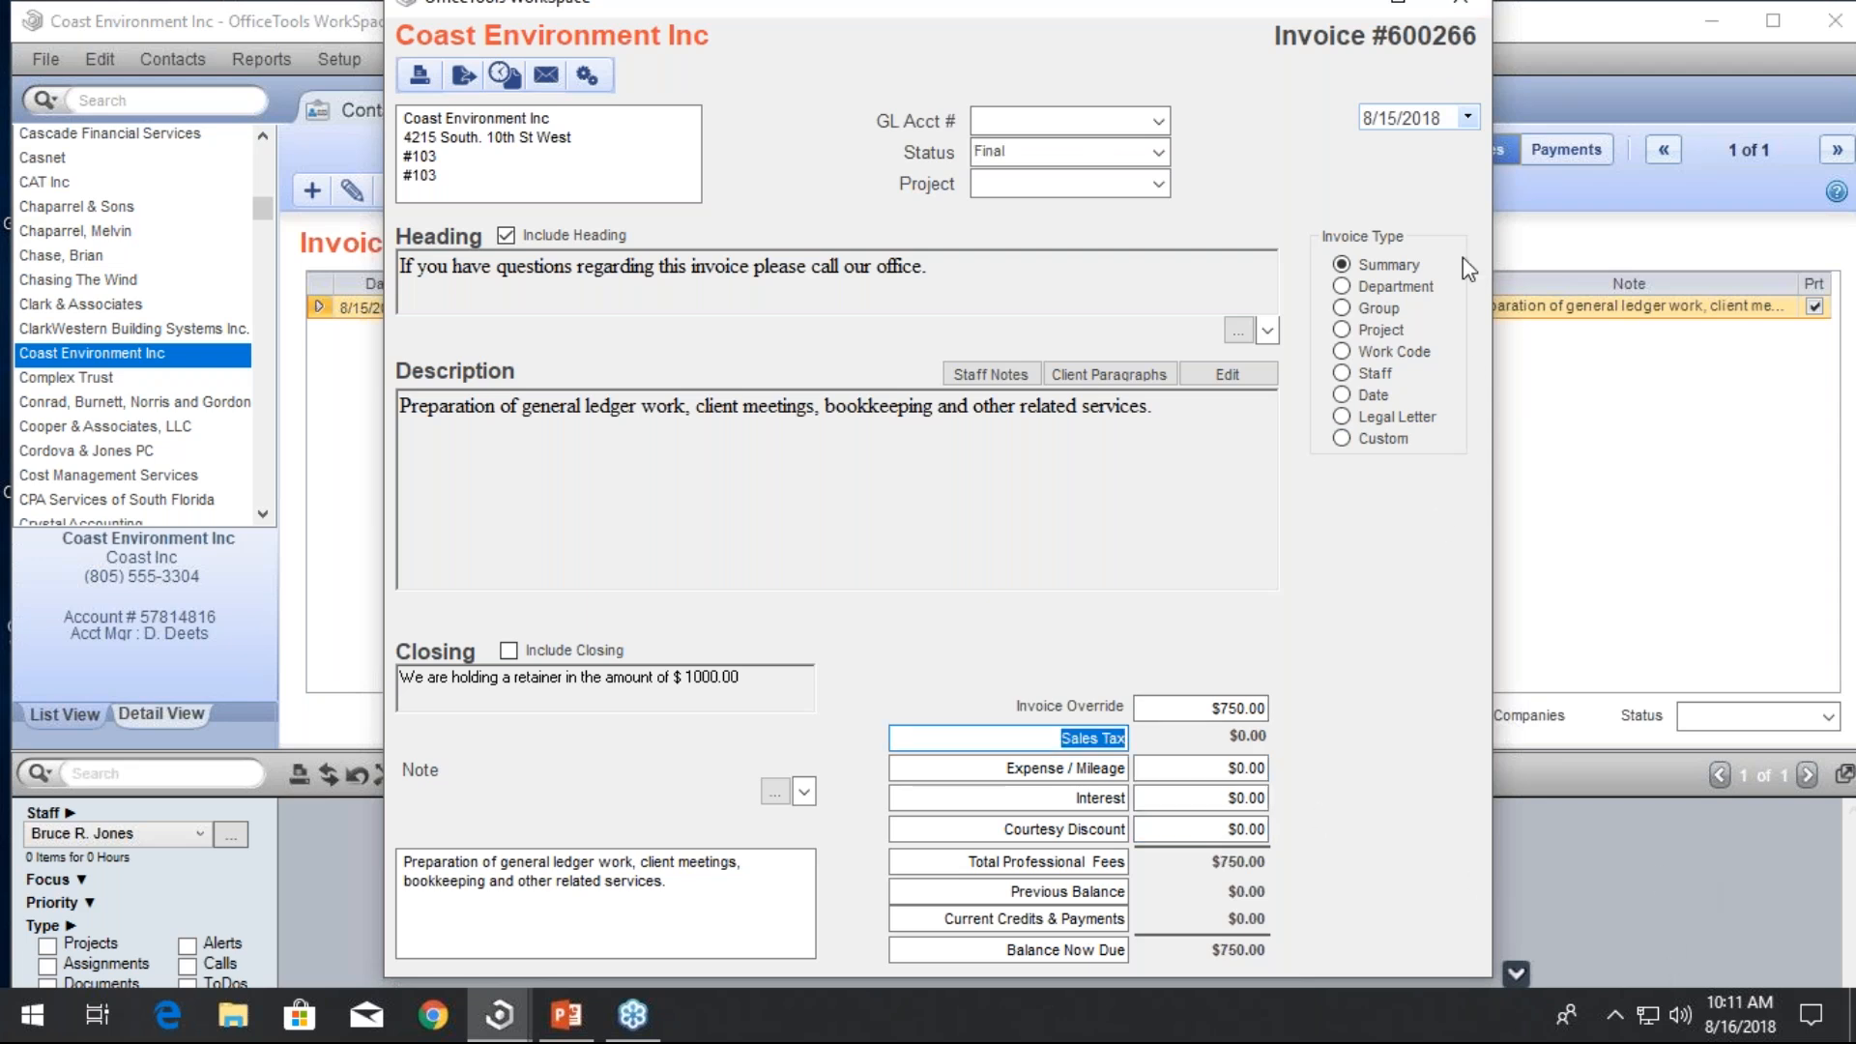
pyautogui.click(1460, 3)
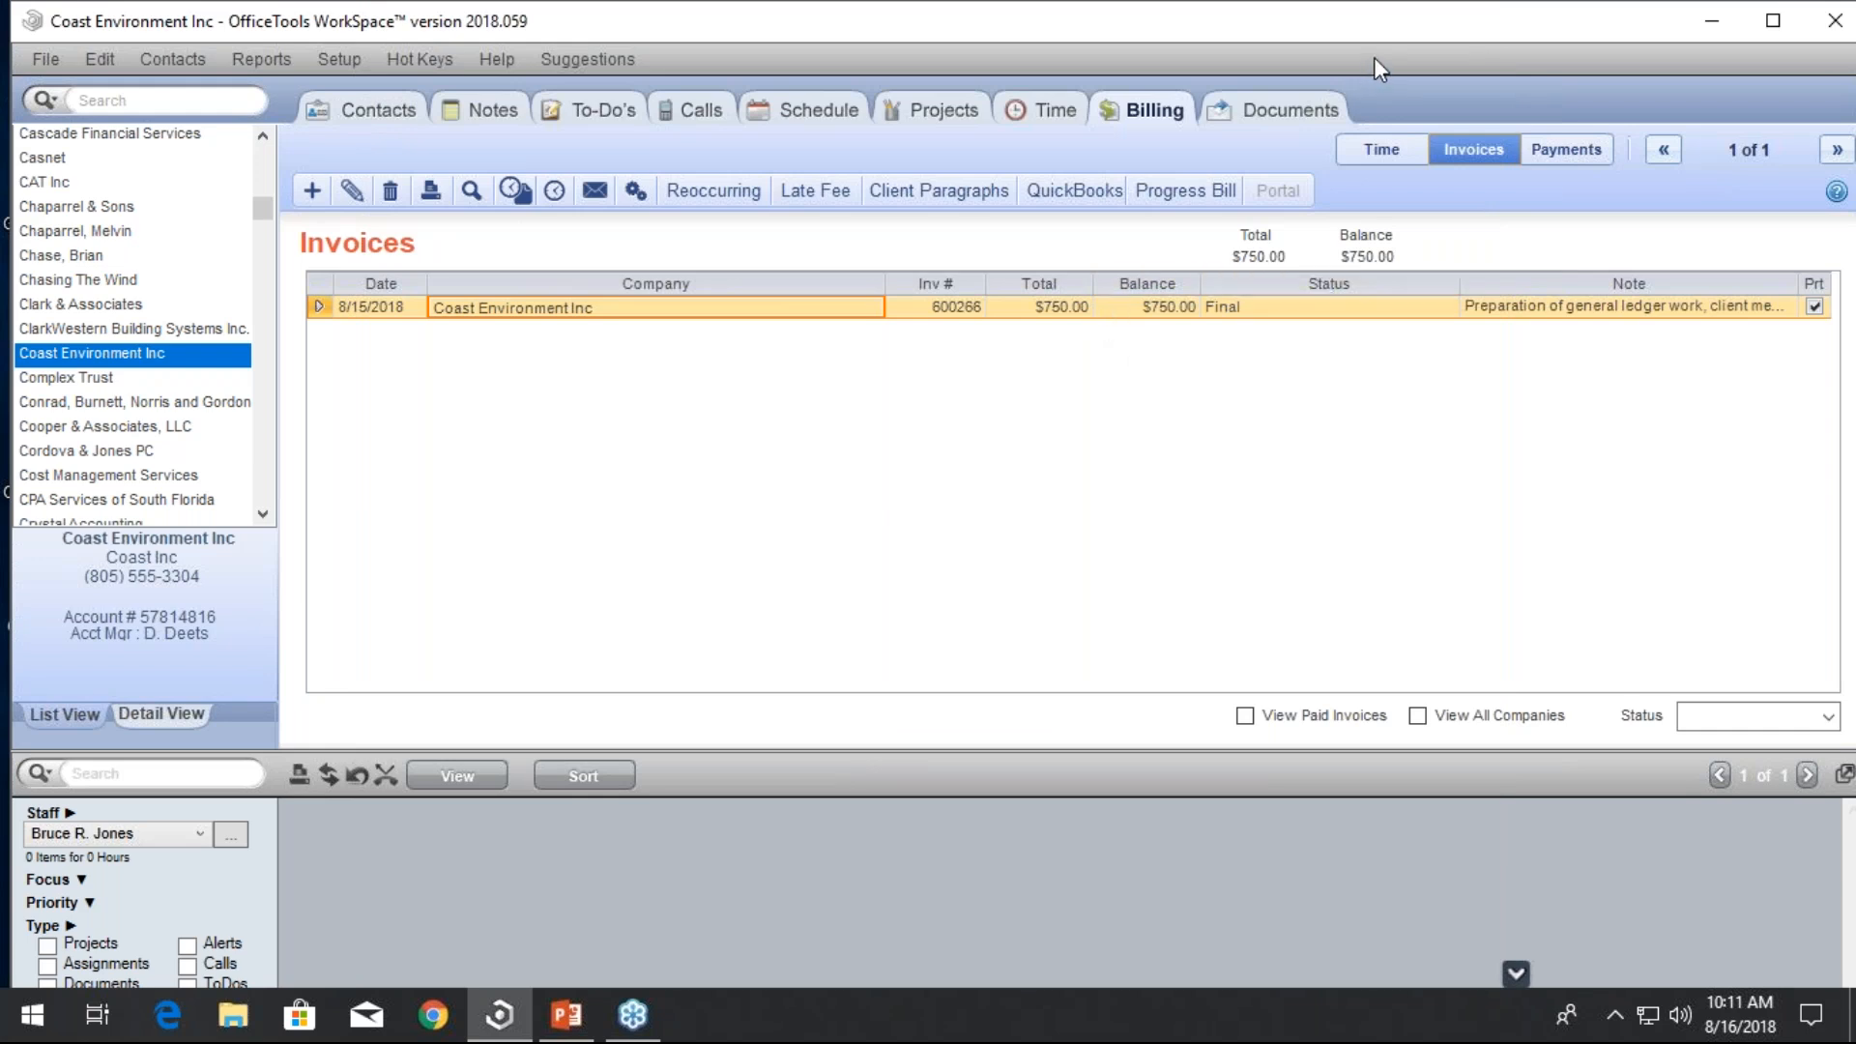
# Mark all three of the client's time cards as billable and invoice them, dated 8/15/2018 with initial status Final
pyautogui.click(1366, 160)
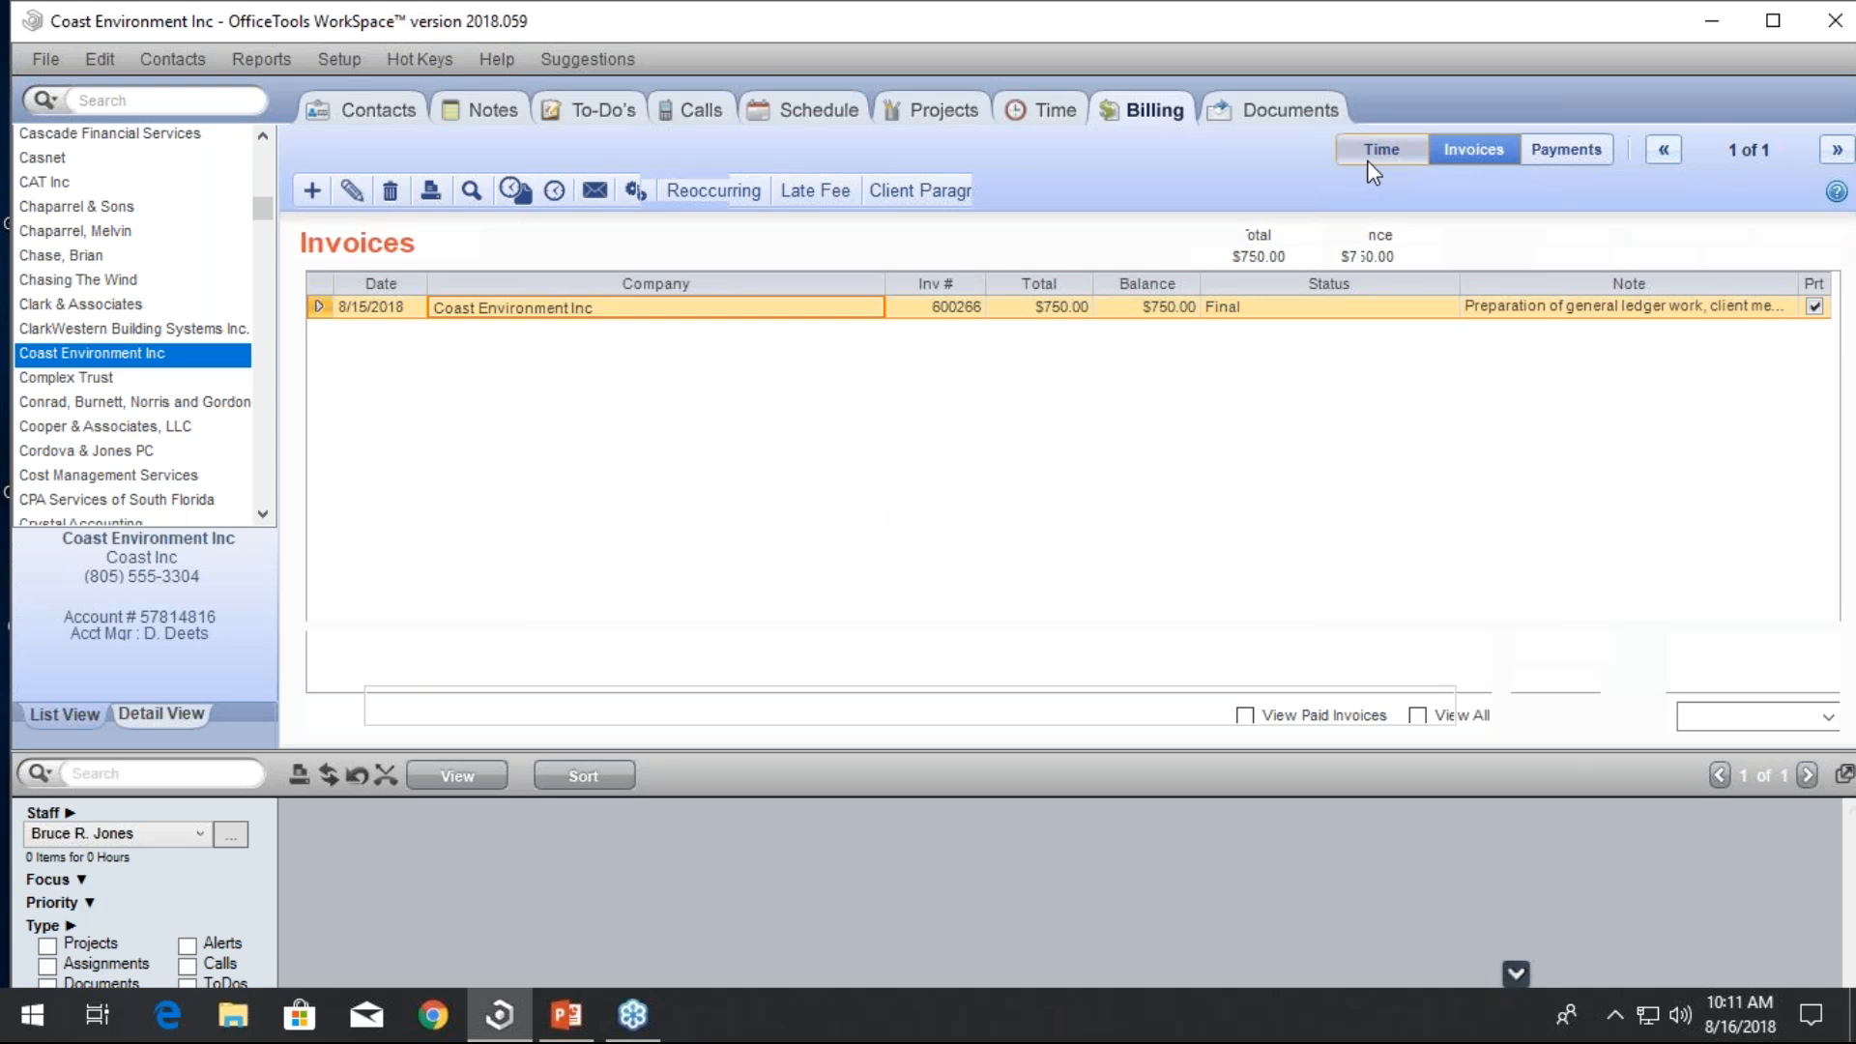
pyautogui.click(1303, 307)
pyautogui.click(1303, 329)
pyautogui.click(1304, 353)
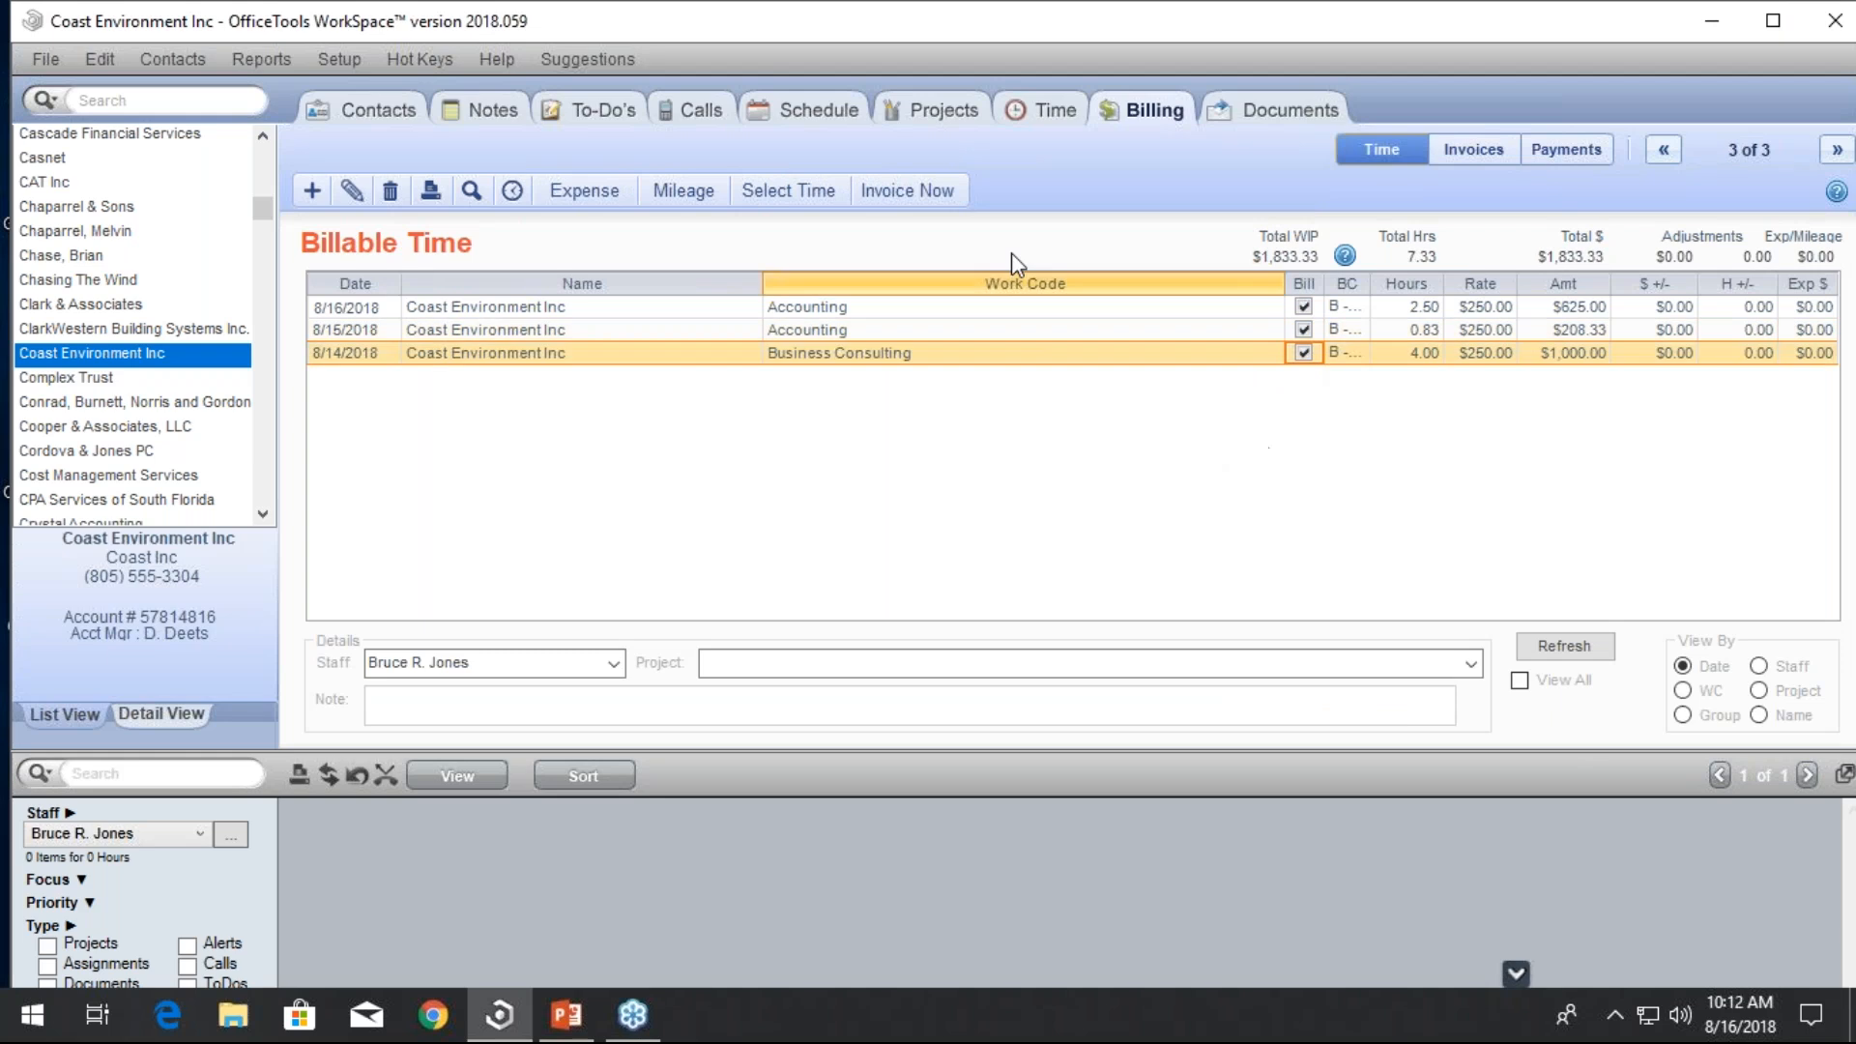
pyautogui.click(907, 191)
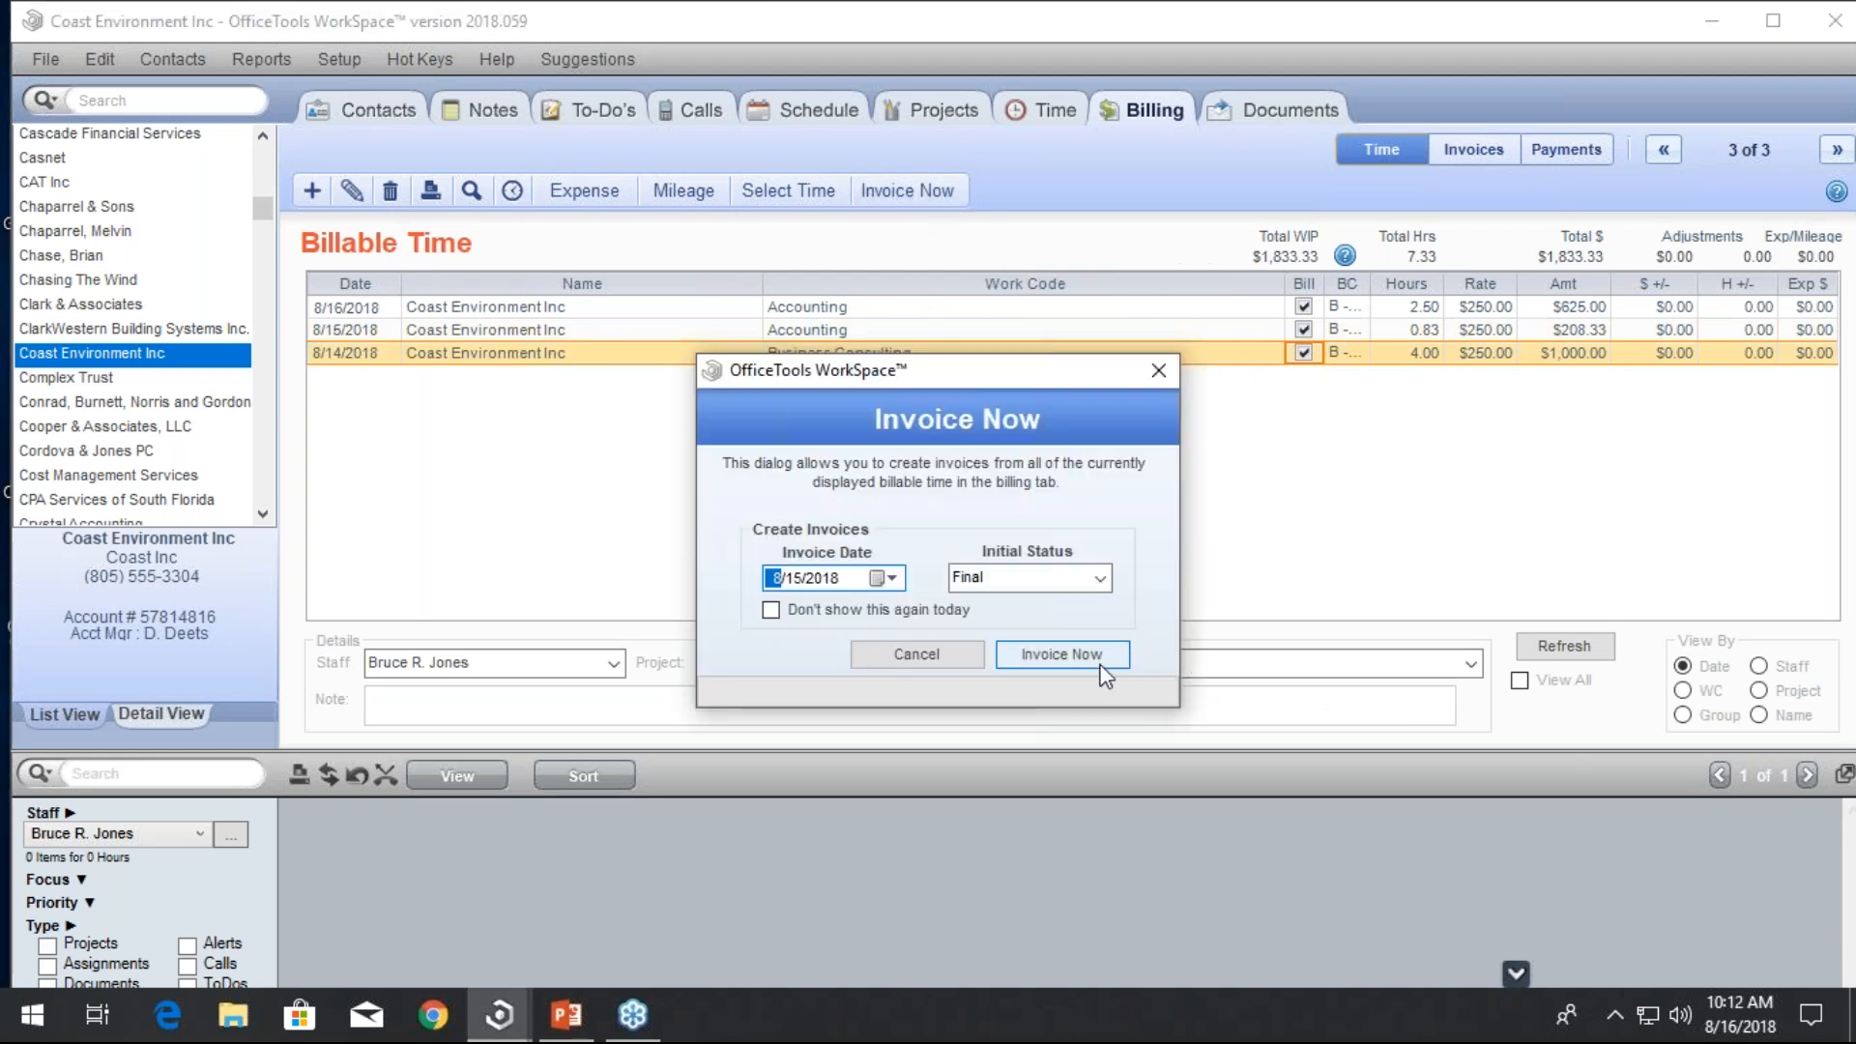
pyautogui.click(1075, 655)
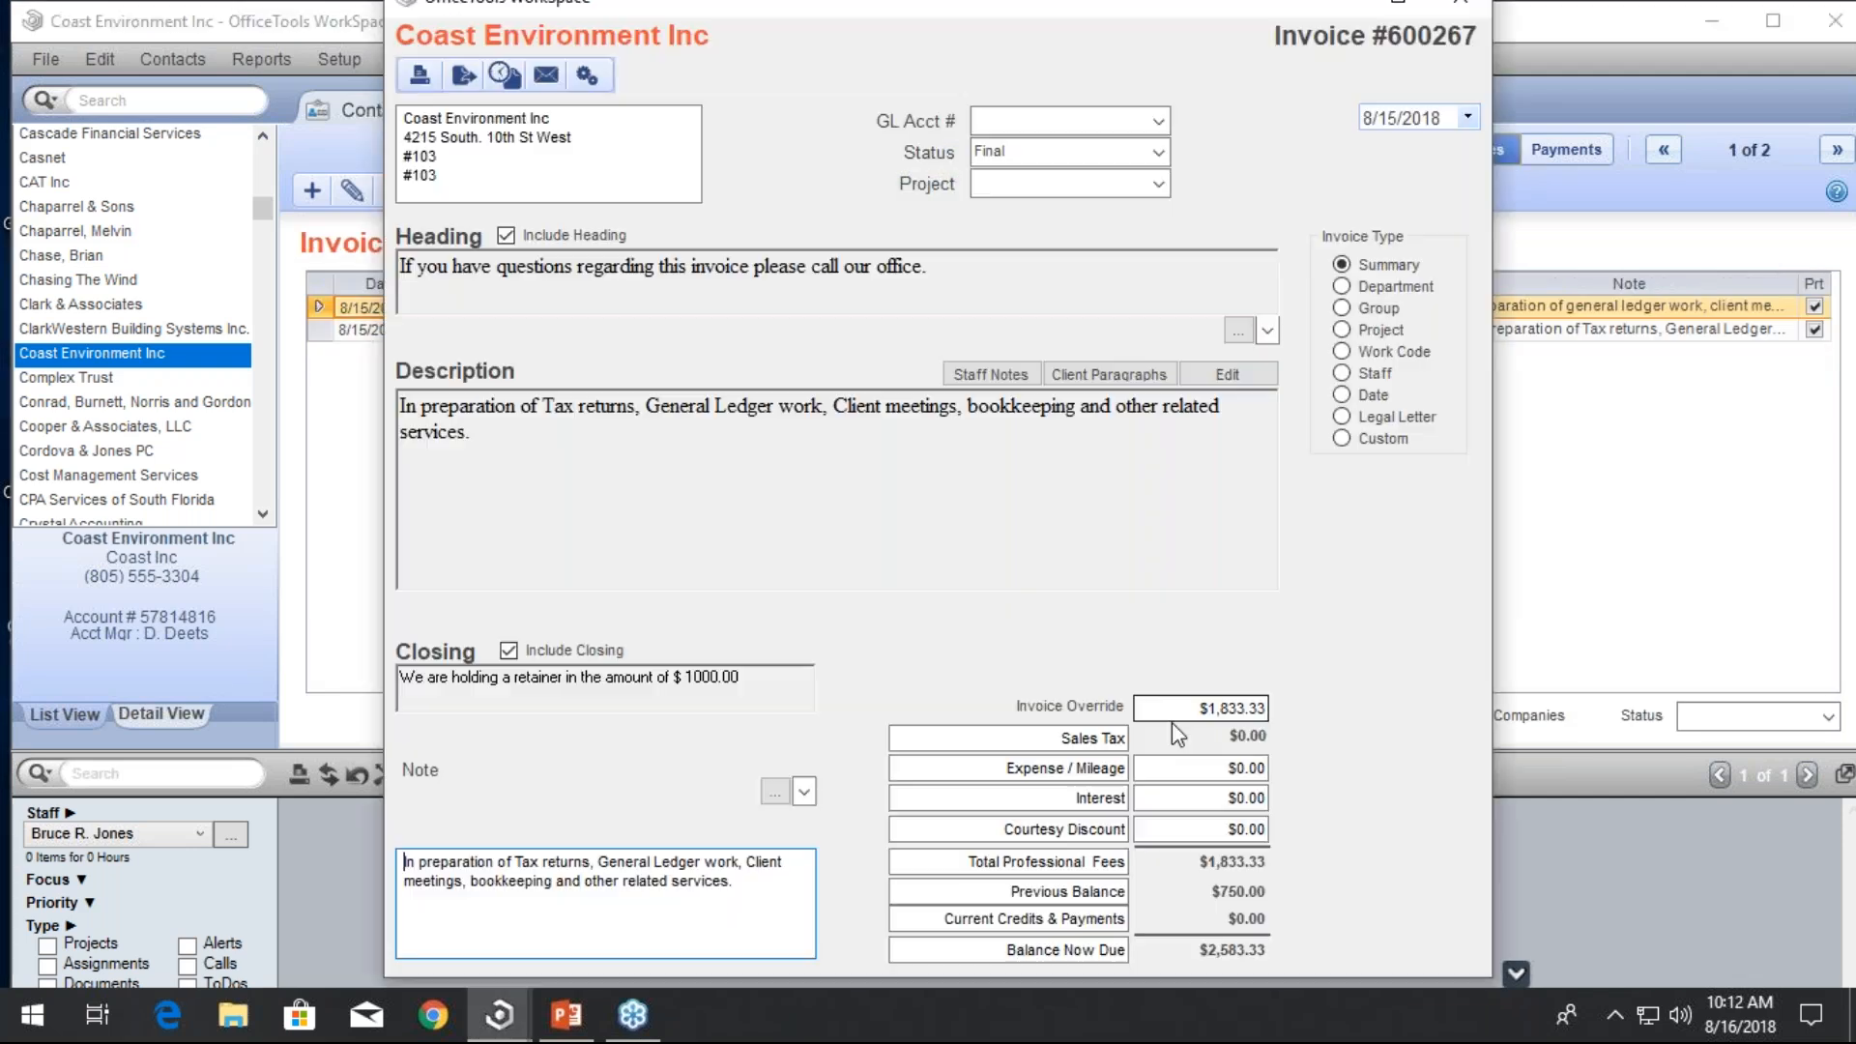
# Set the new invoice's override to 0 without apportioning the time cards, and check its associated time cards
pyautogui.click(1172, 722)
pyautogui.write('0')
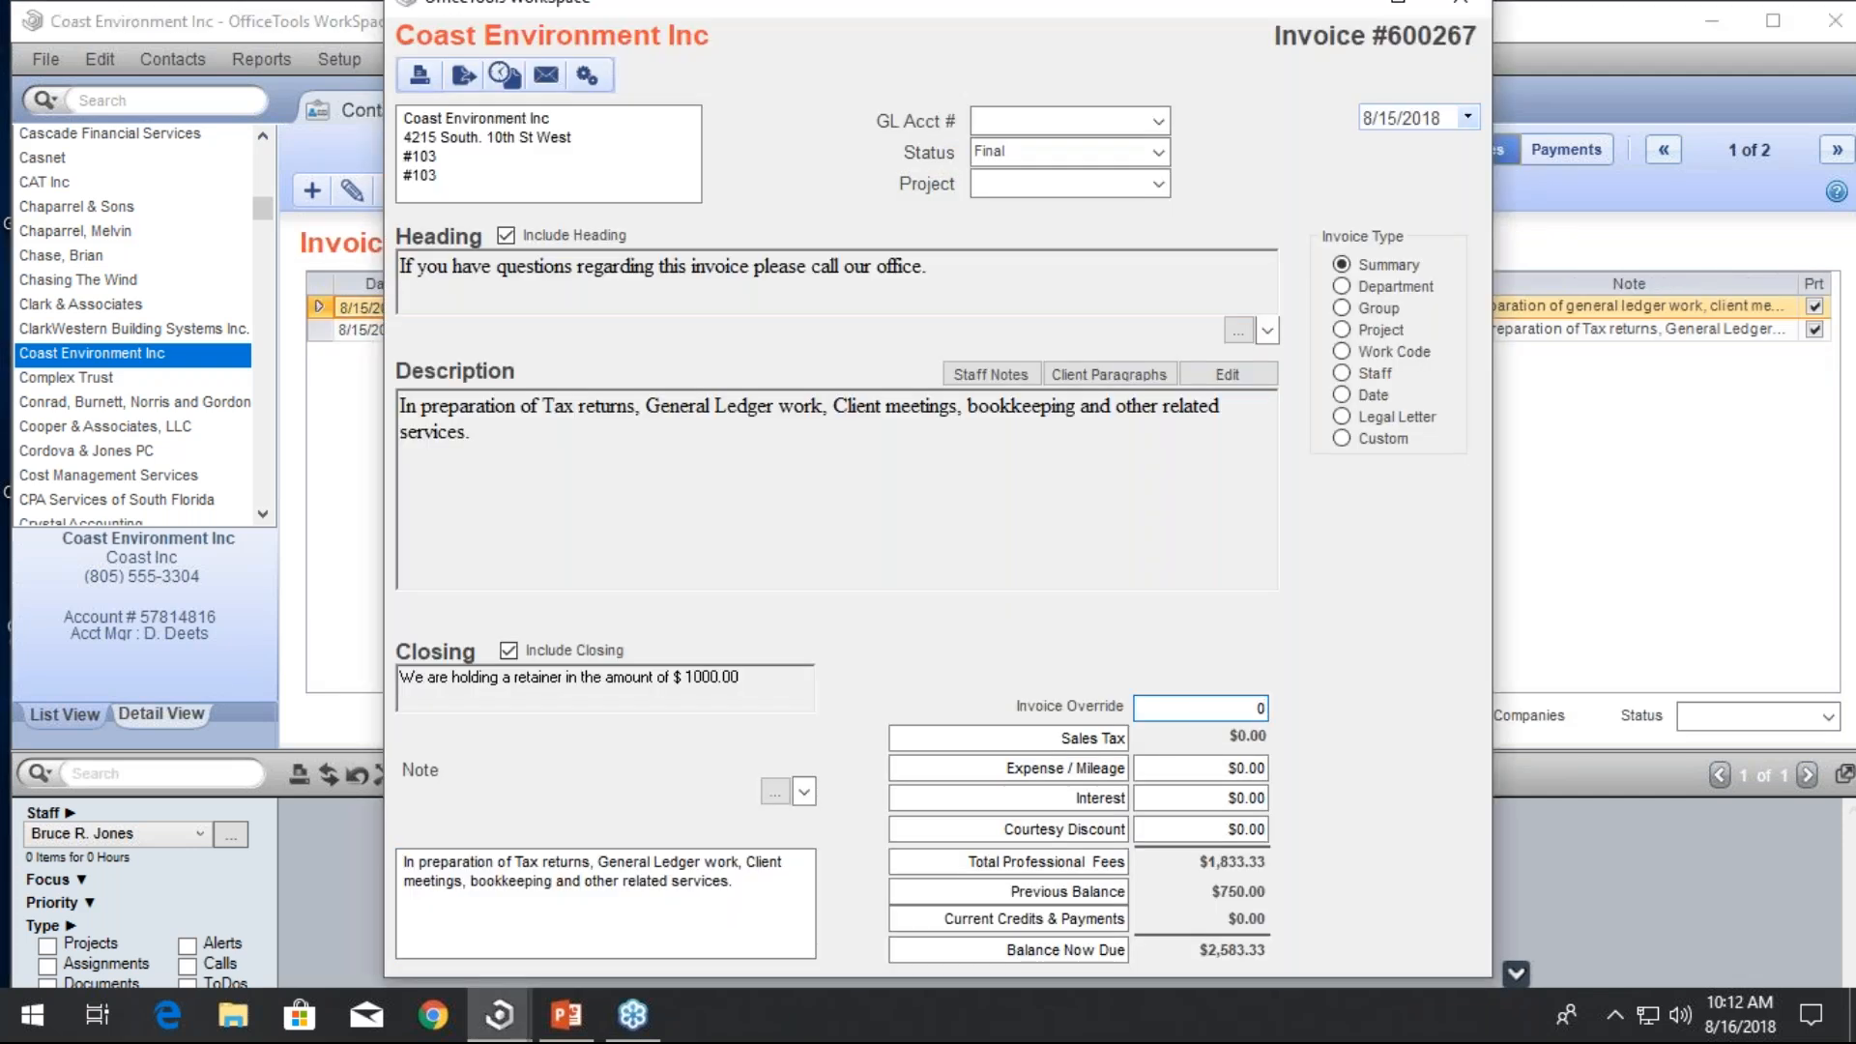
pyautogui.press('Tab')
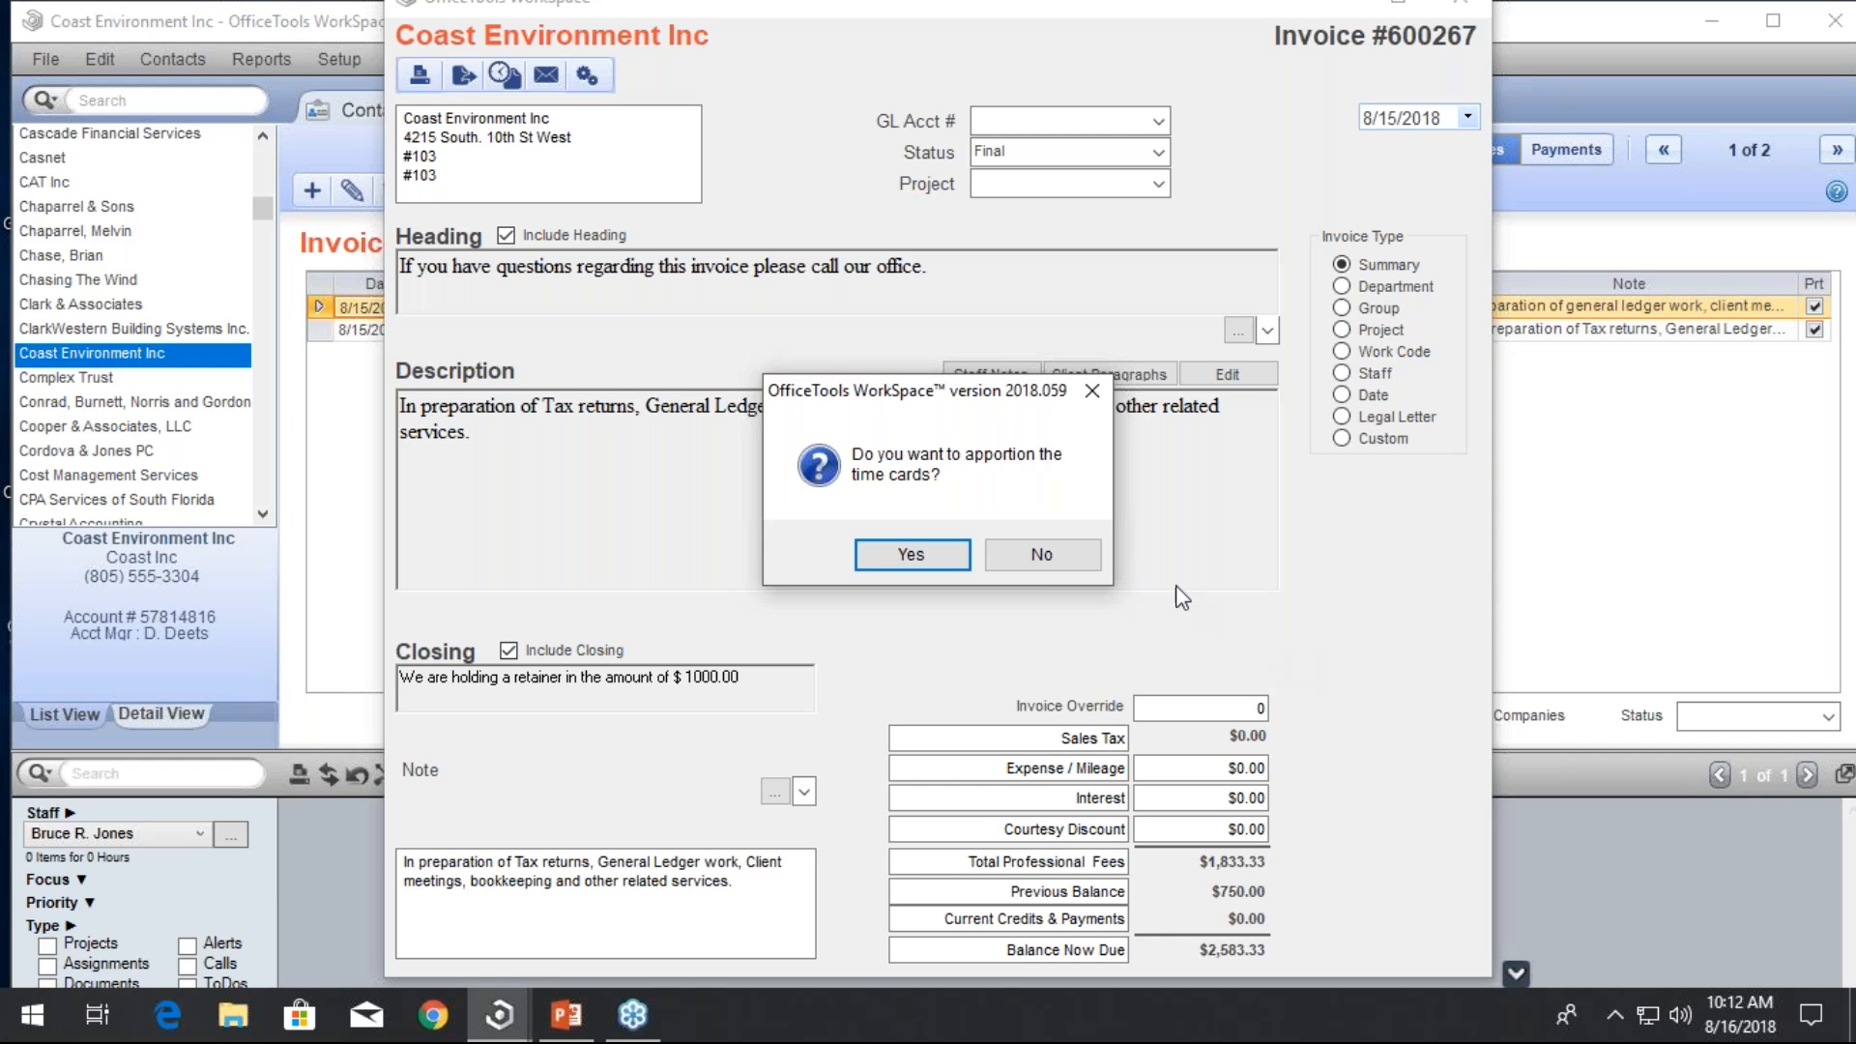
pyautogui.click(1054, 545)
pyautogui.click(1162, 710)
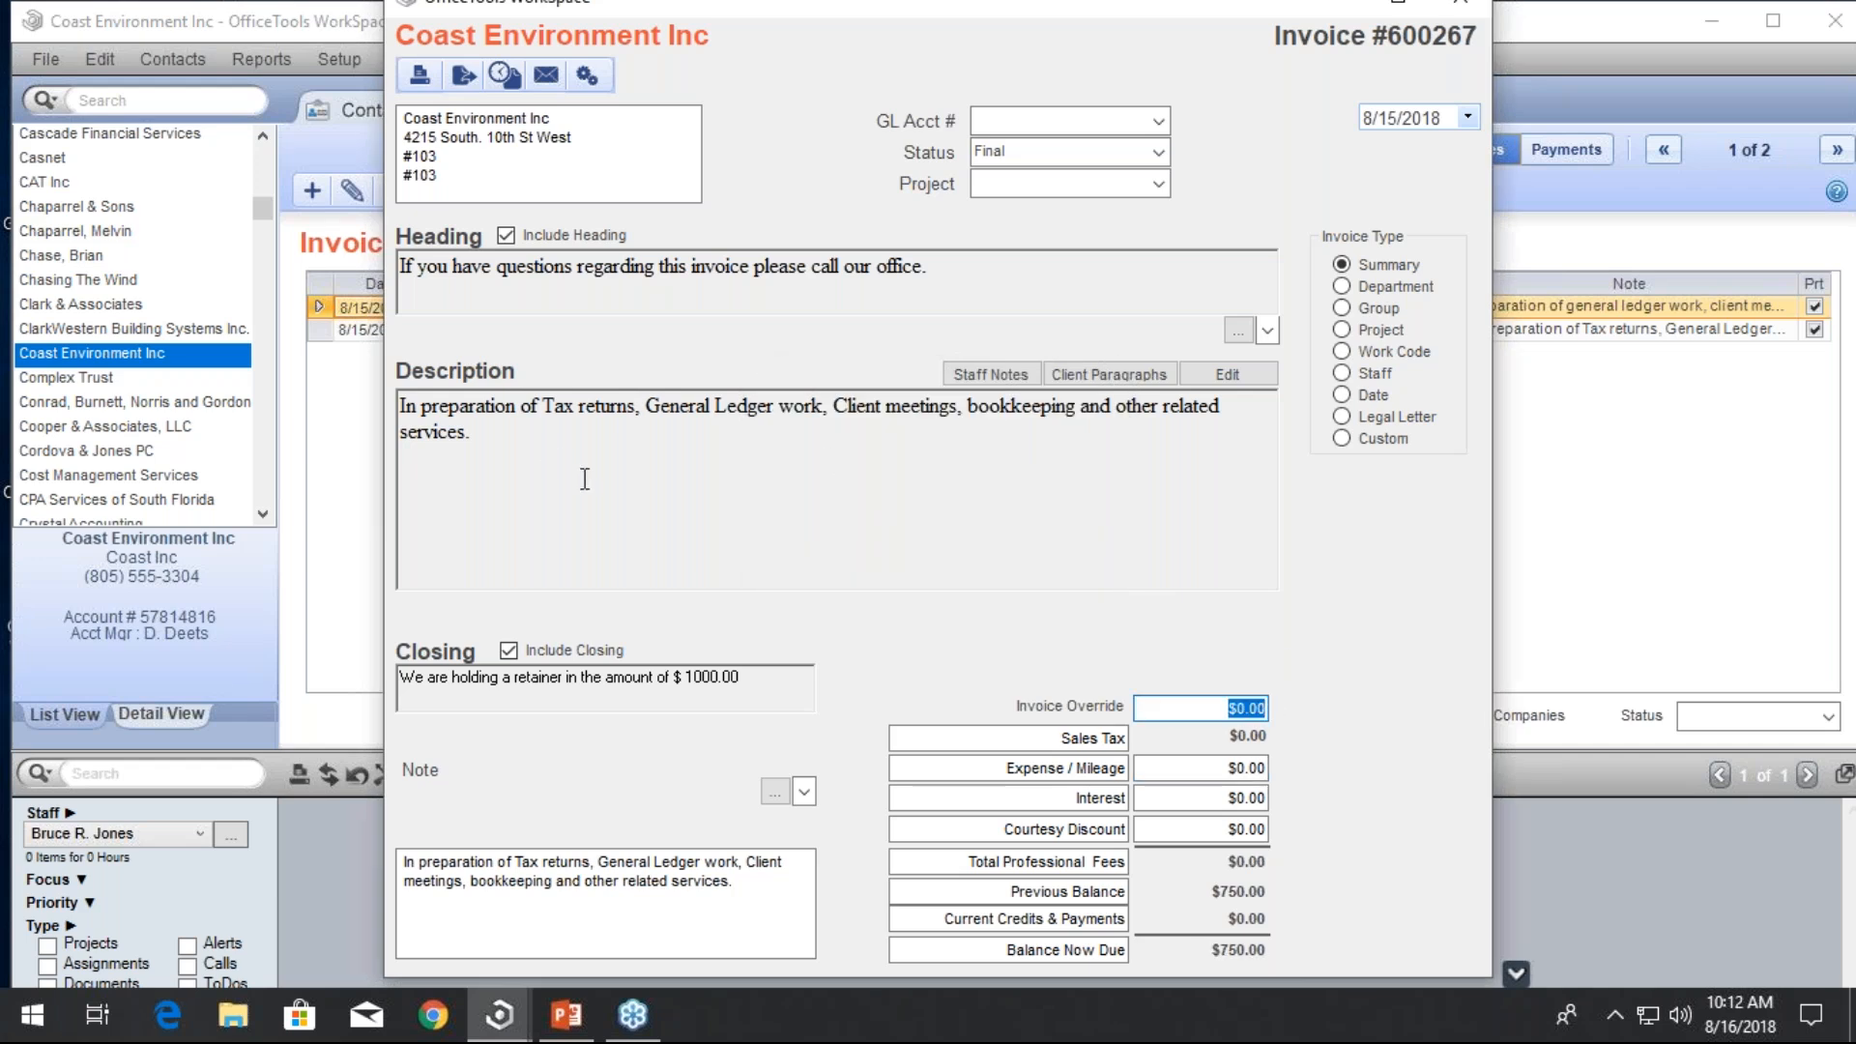
pyautogui.click(504, 75)
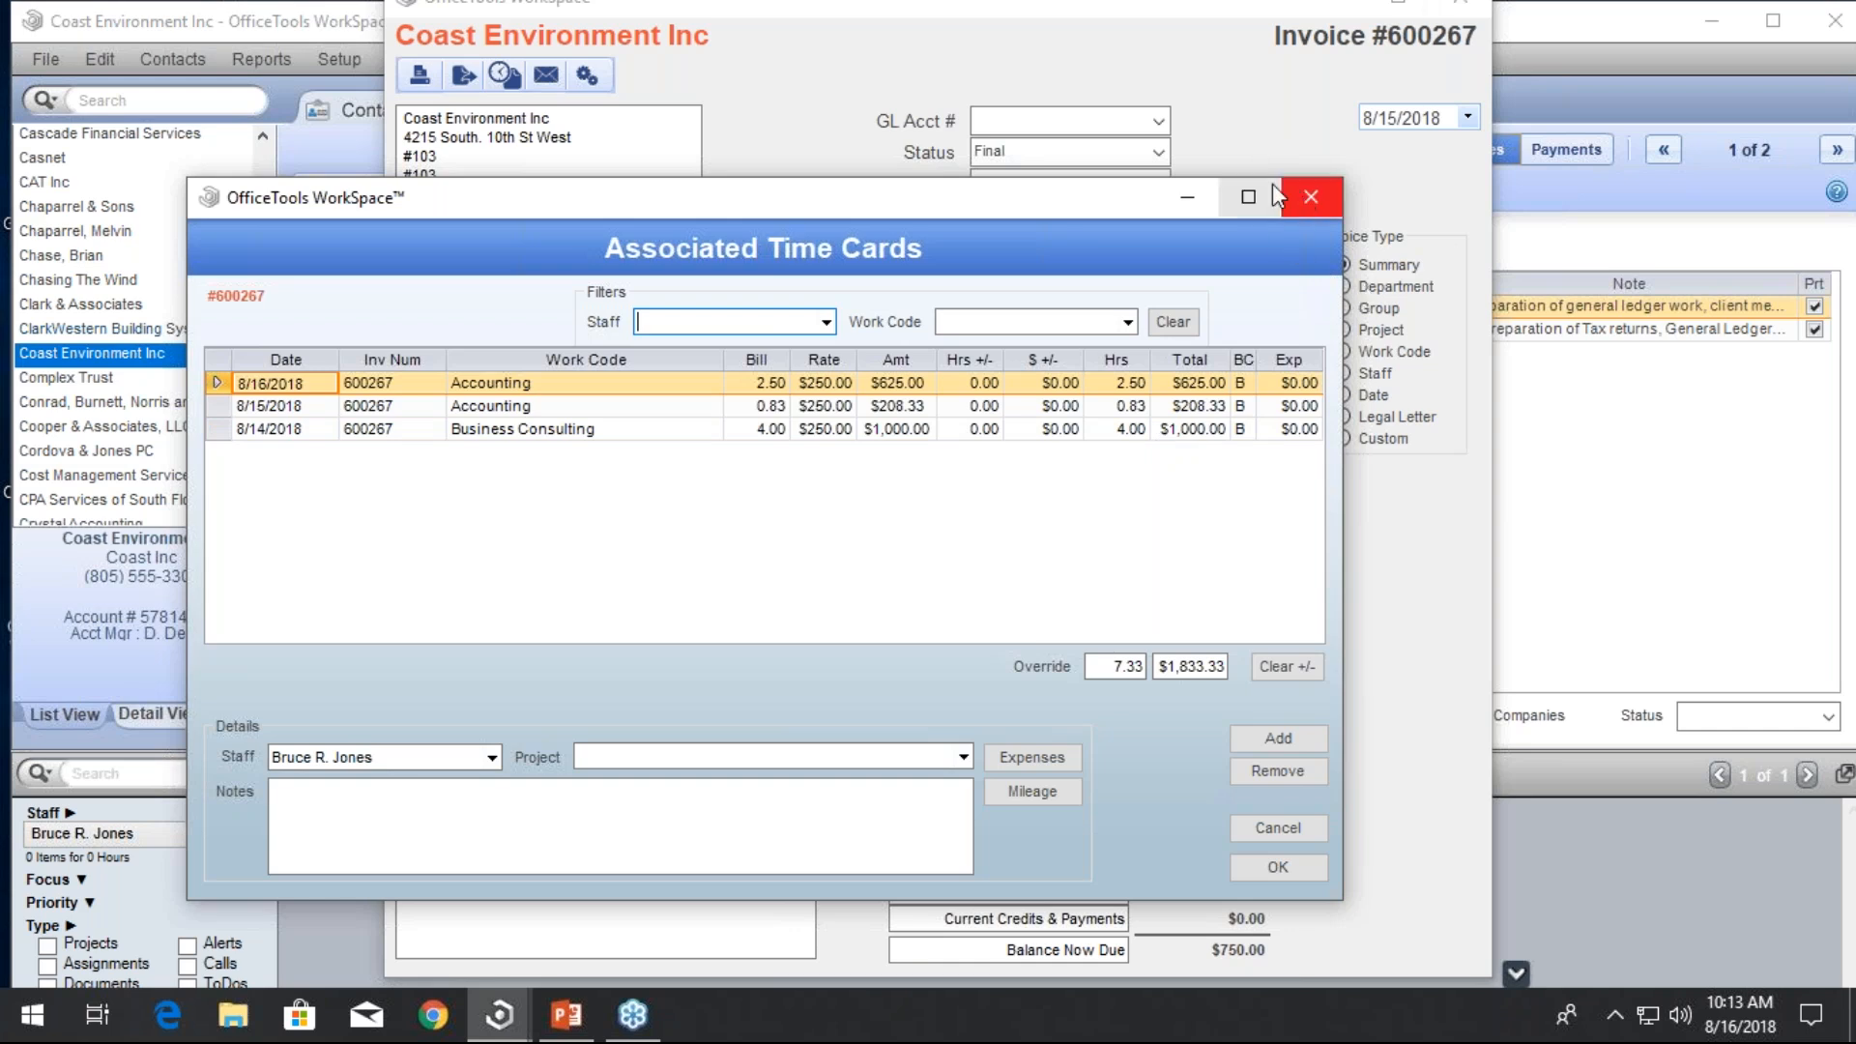
pyautogui.click(1307, 201)
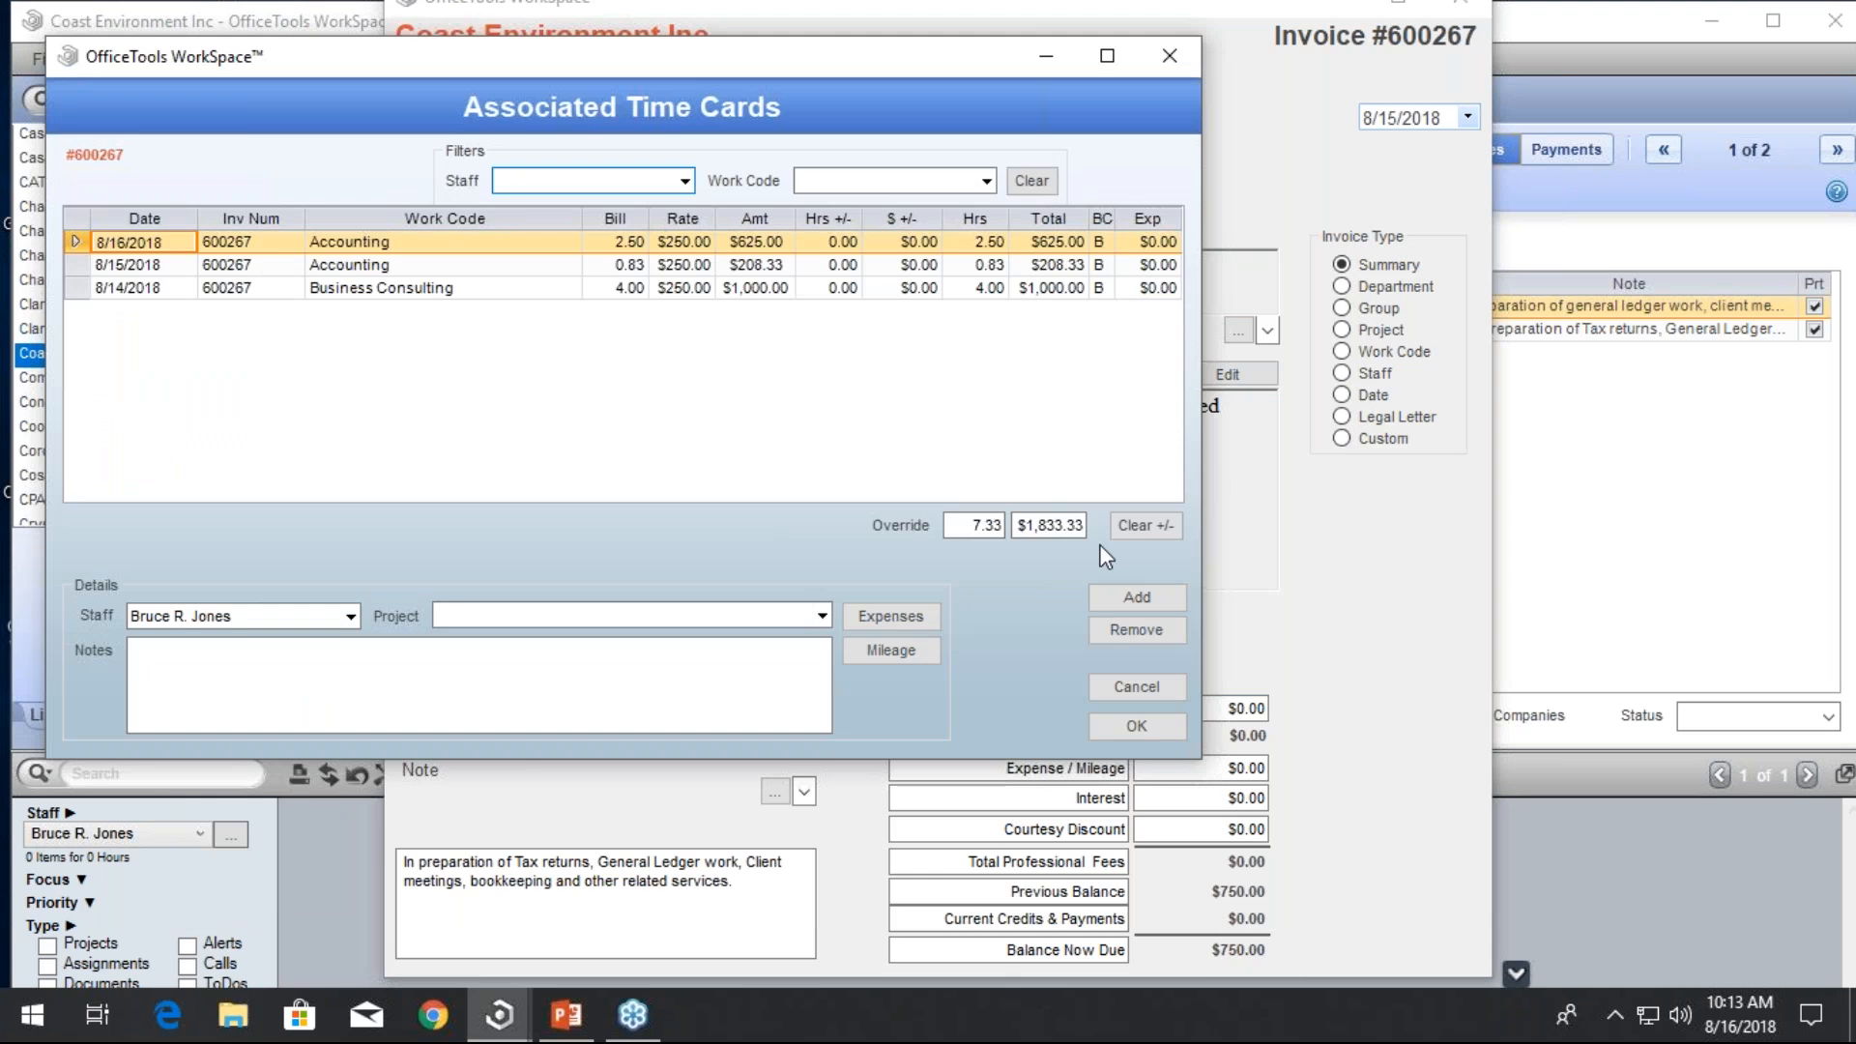
# Remove all three associated time cards from the invoice and accept the update to its line items
pyautogui.click(1126, 632)
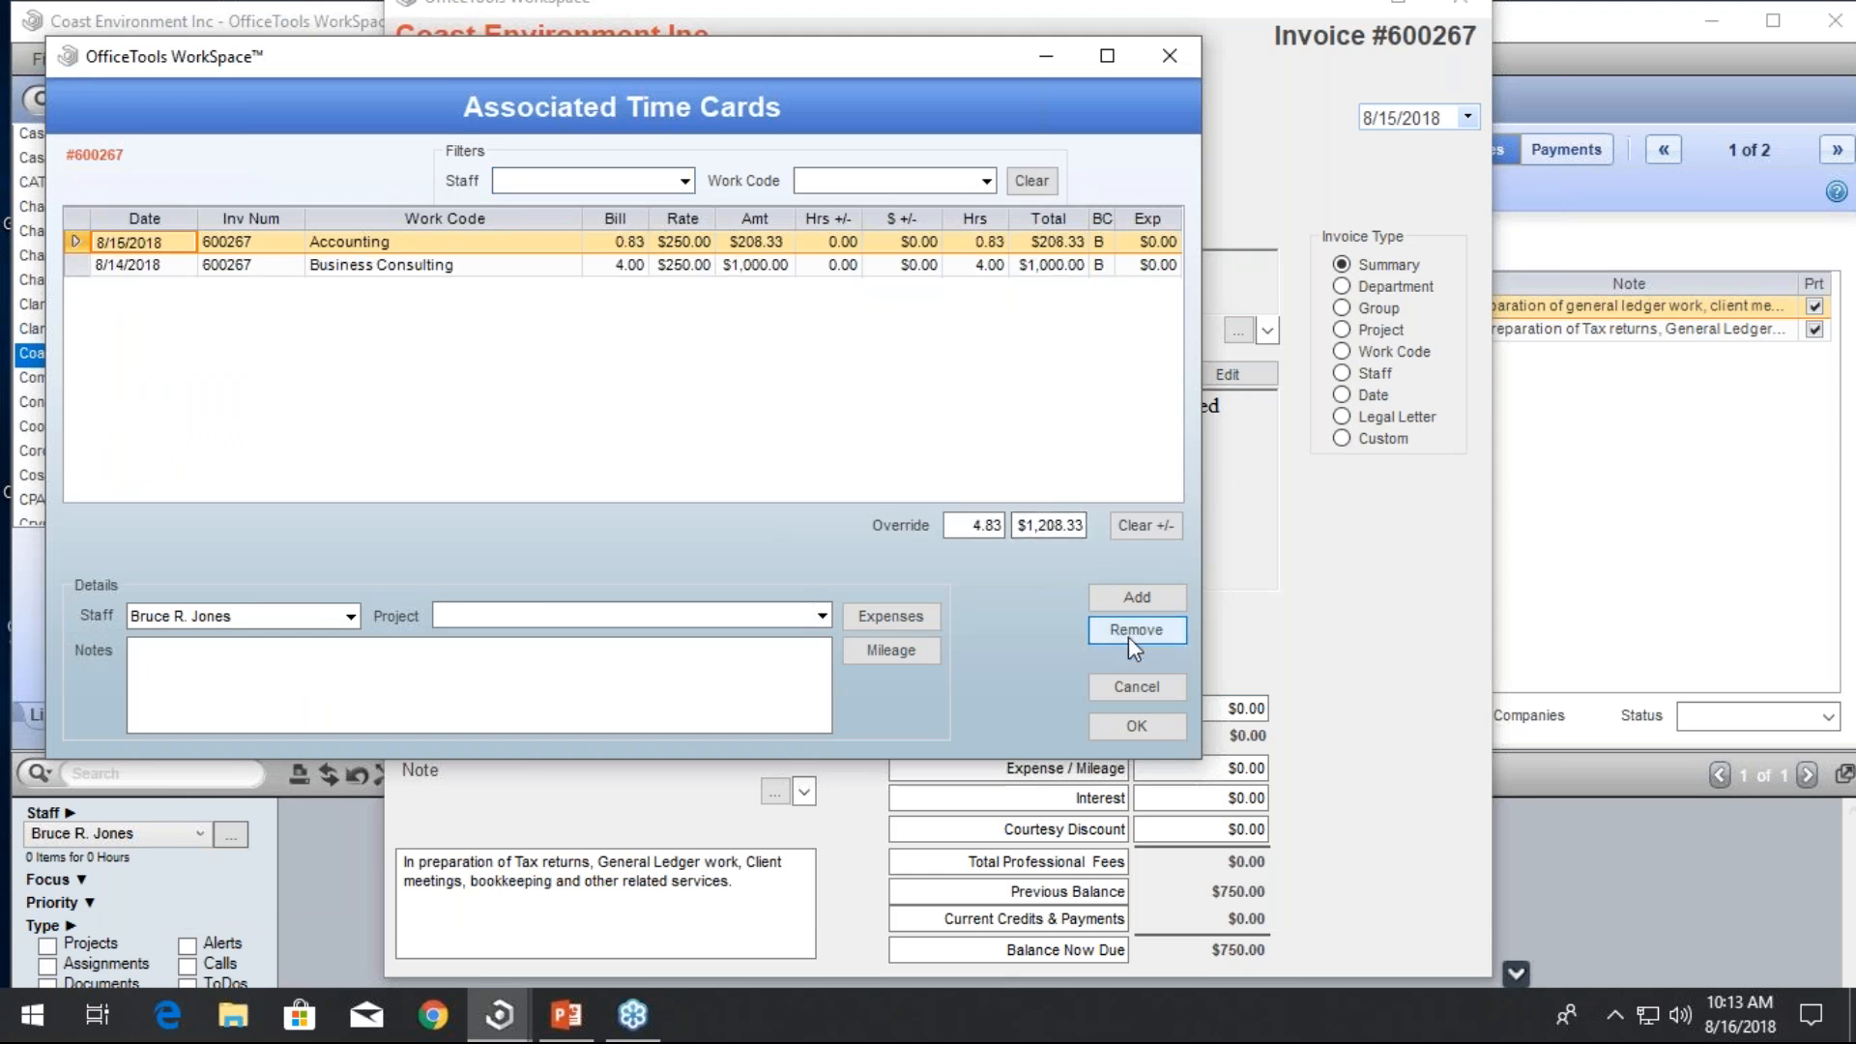
pyautogui.click(1126, 632)
pyautogui.click(1127, 632)
pyautogui.click(1149, 735)
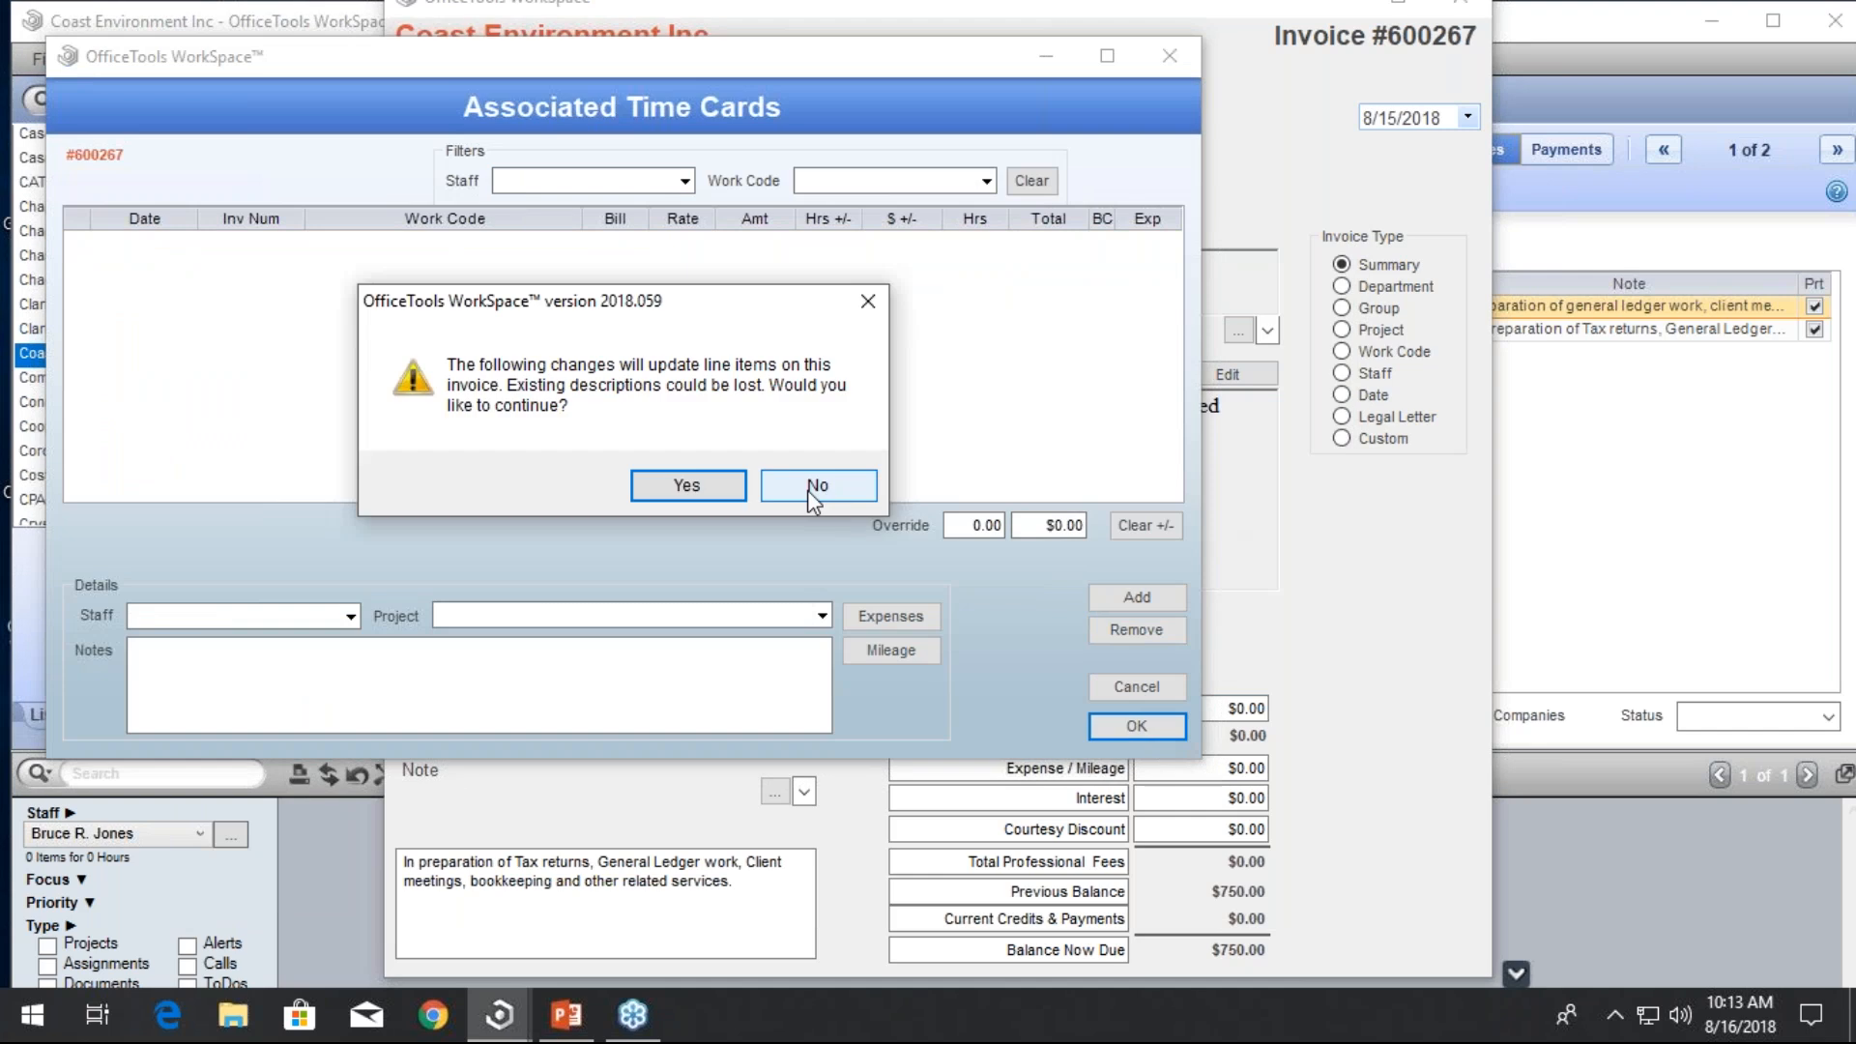
pyautogui.click(706, 480)
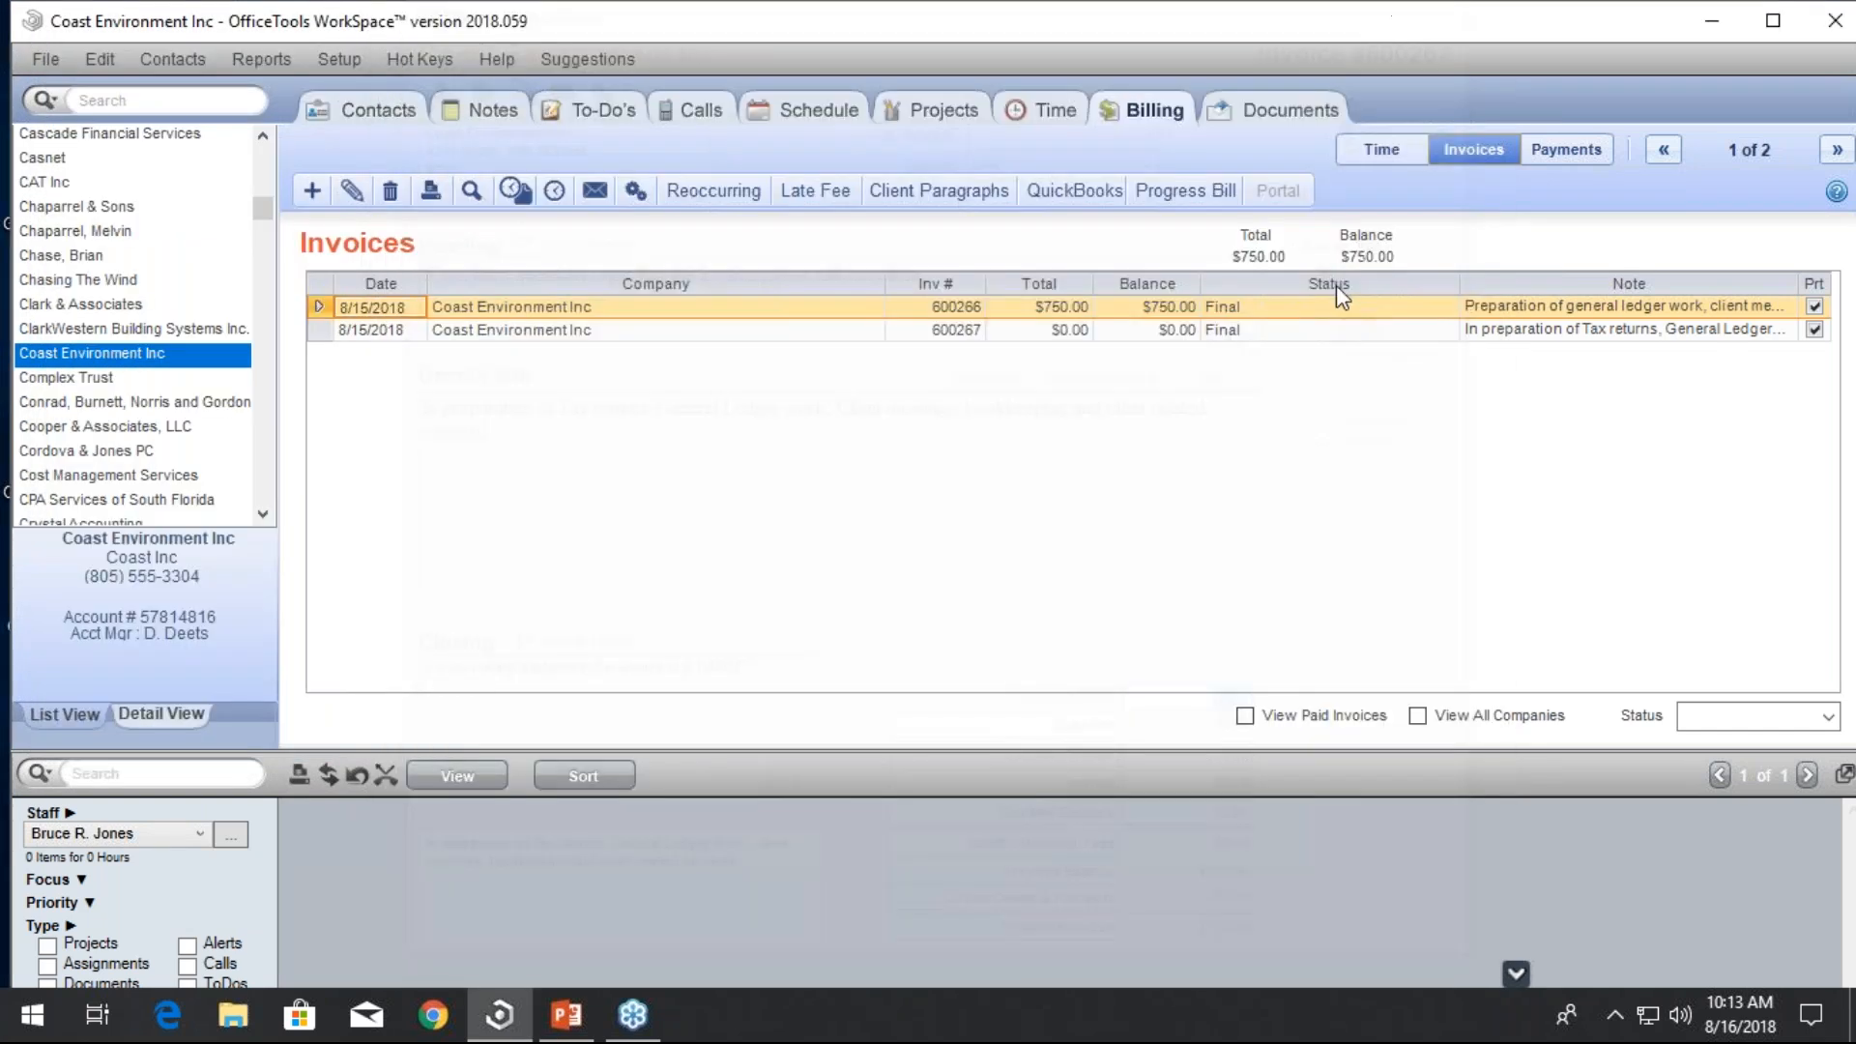
# Delete the $0.00 invoice from the client's invoice list
pyautogui.rightClick(1012, 302)
pyautogui.click(960, 333)
pyautogui.rightClick(961, 334)
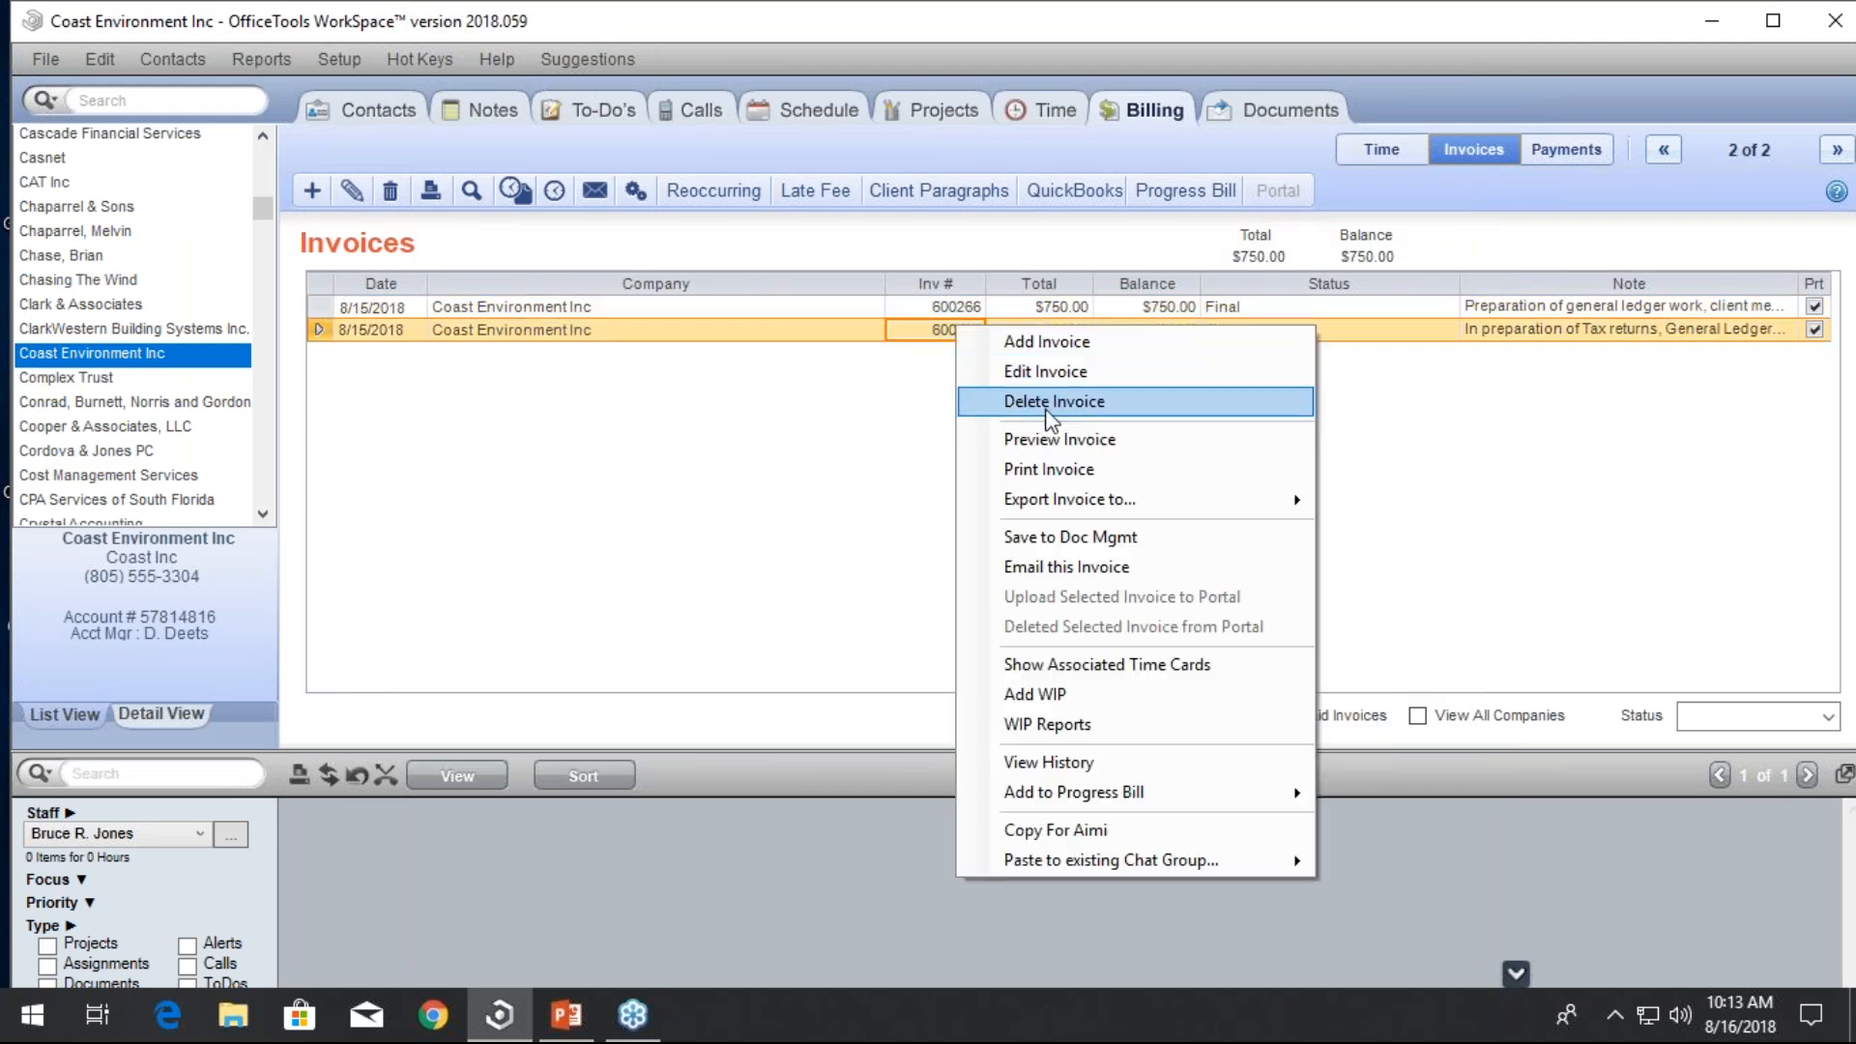
pyautogui.click(1049, 370)
pyautogui.click(943, 601)
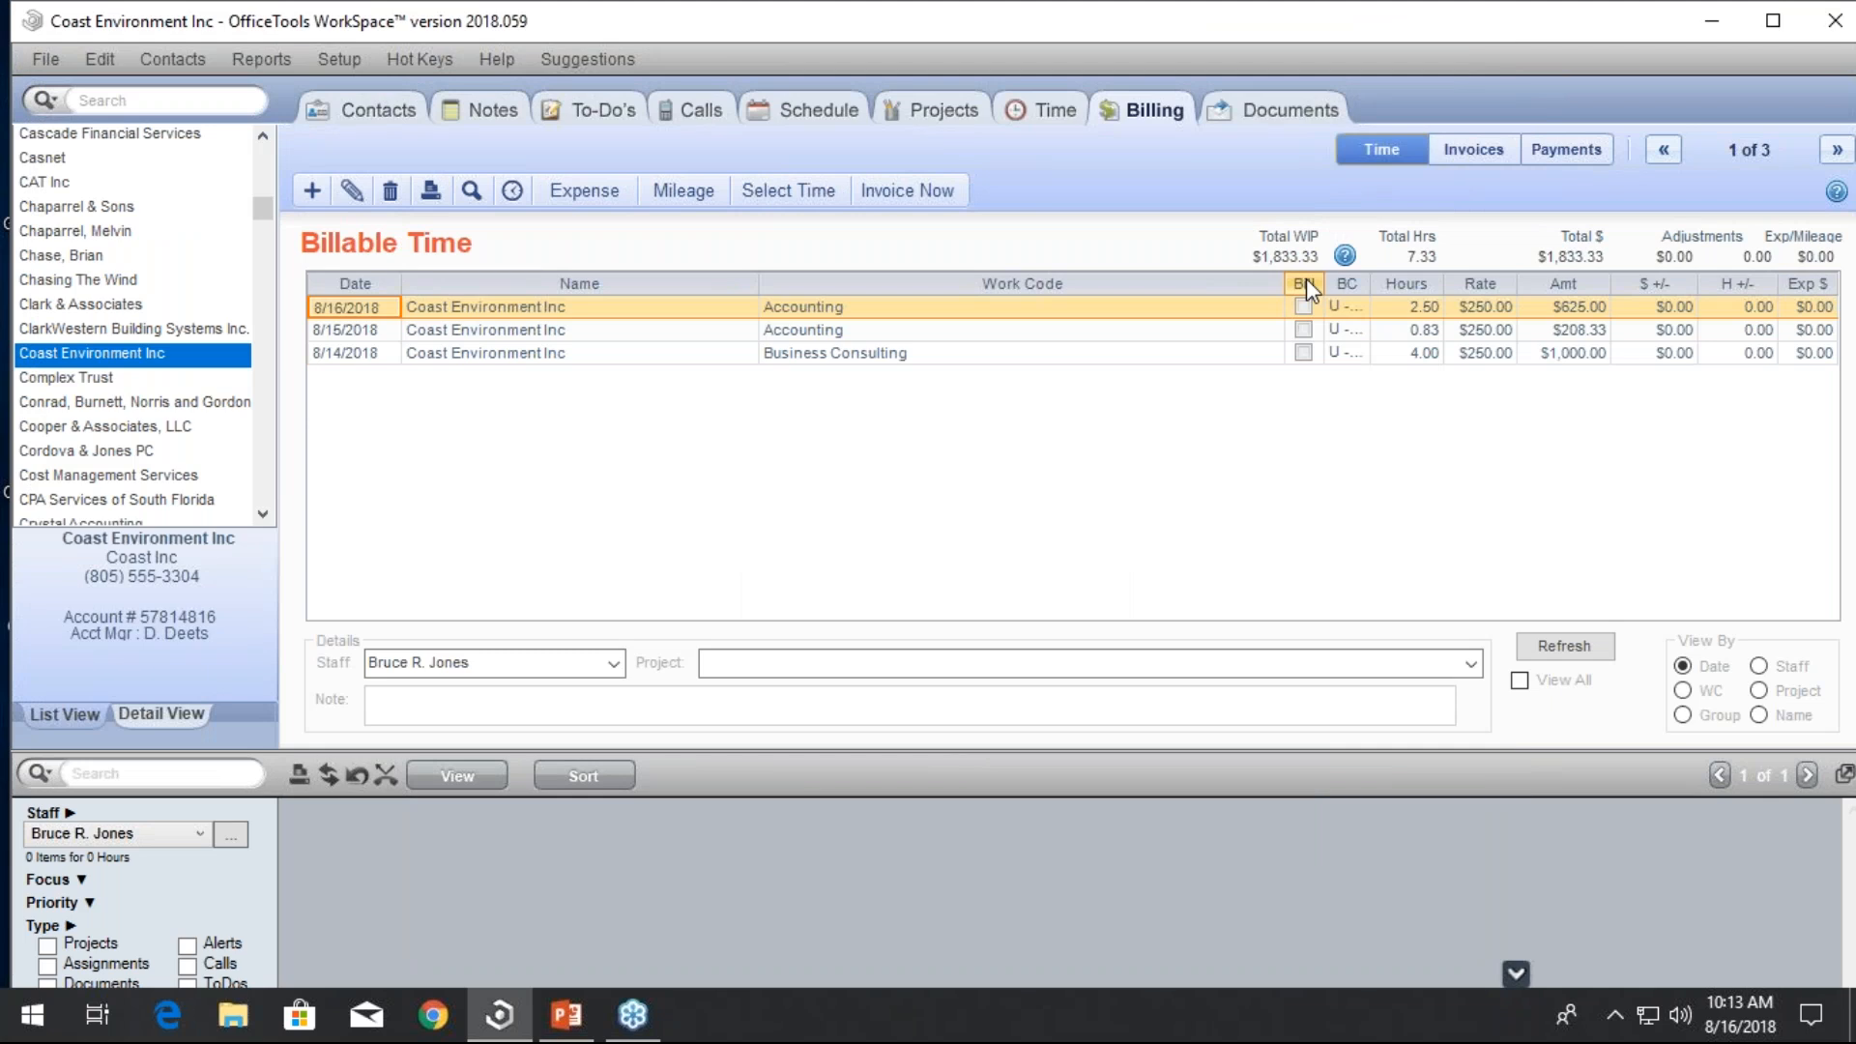
# Mark the client's three billable time entries for billing again and create a new invoice from them
pyautogui.click(1309, 328)
pyautogui.click(1302, 351)
pyautogui.click(907, 190)
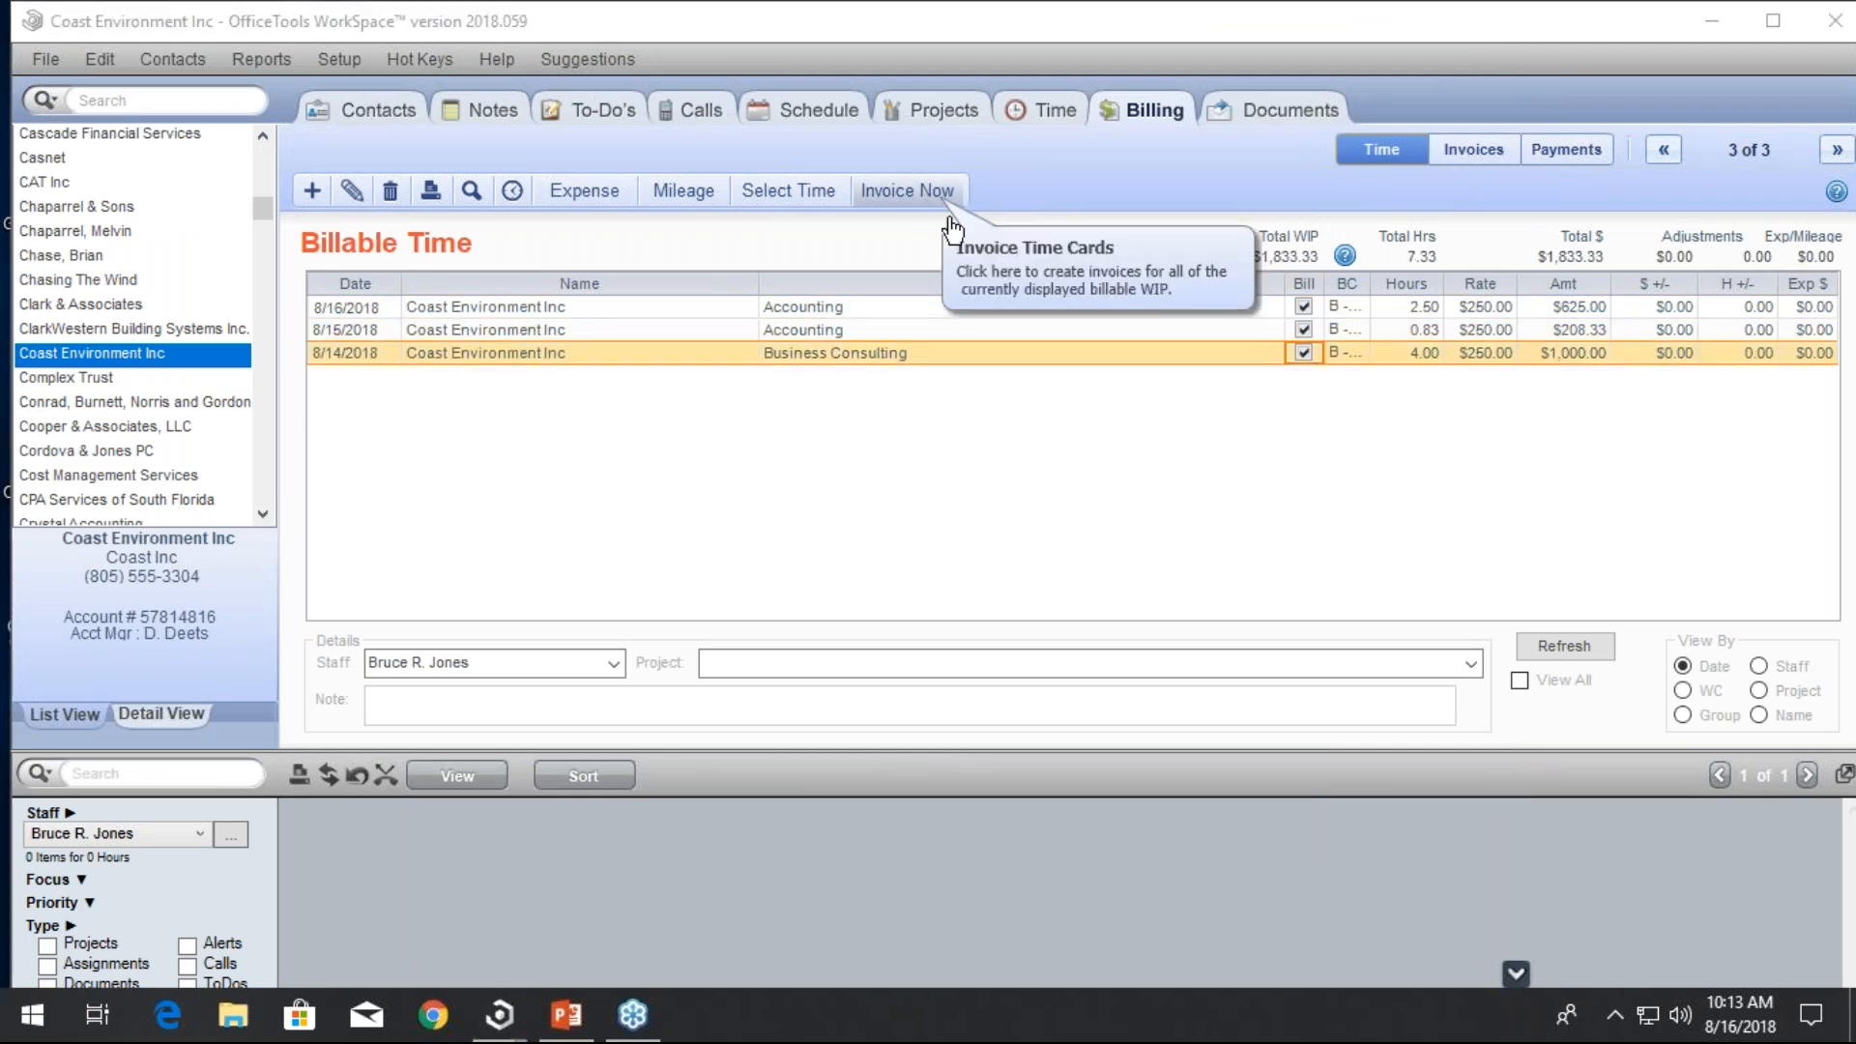
pyautogui.click(1079, 648)
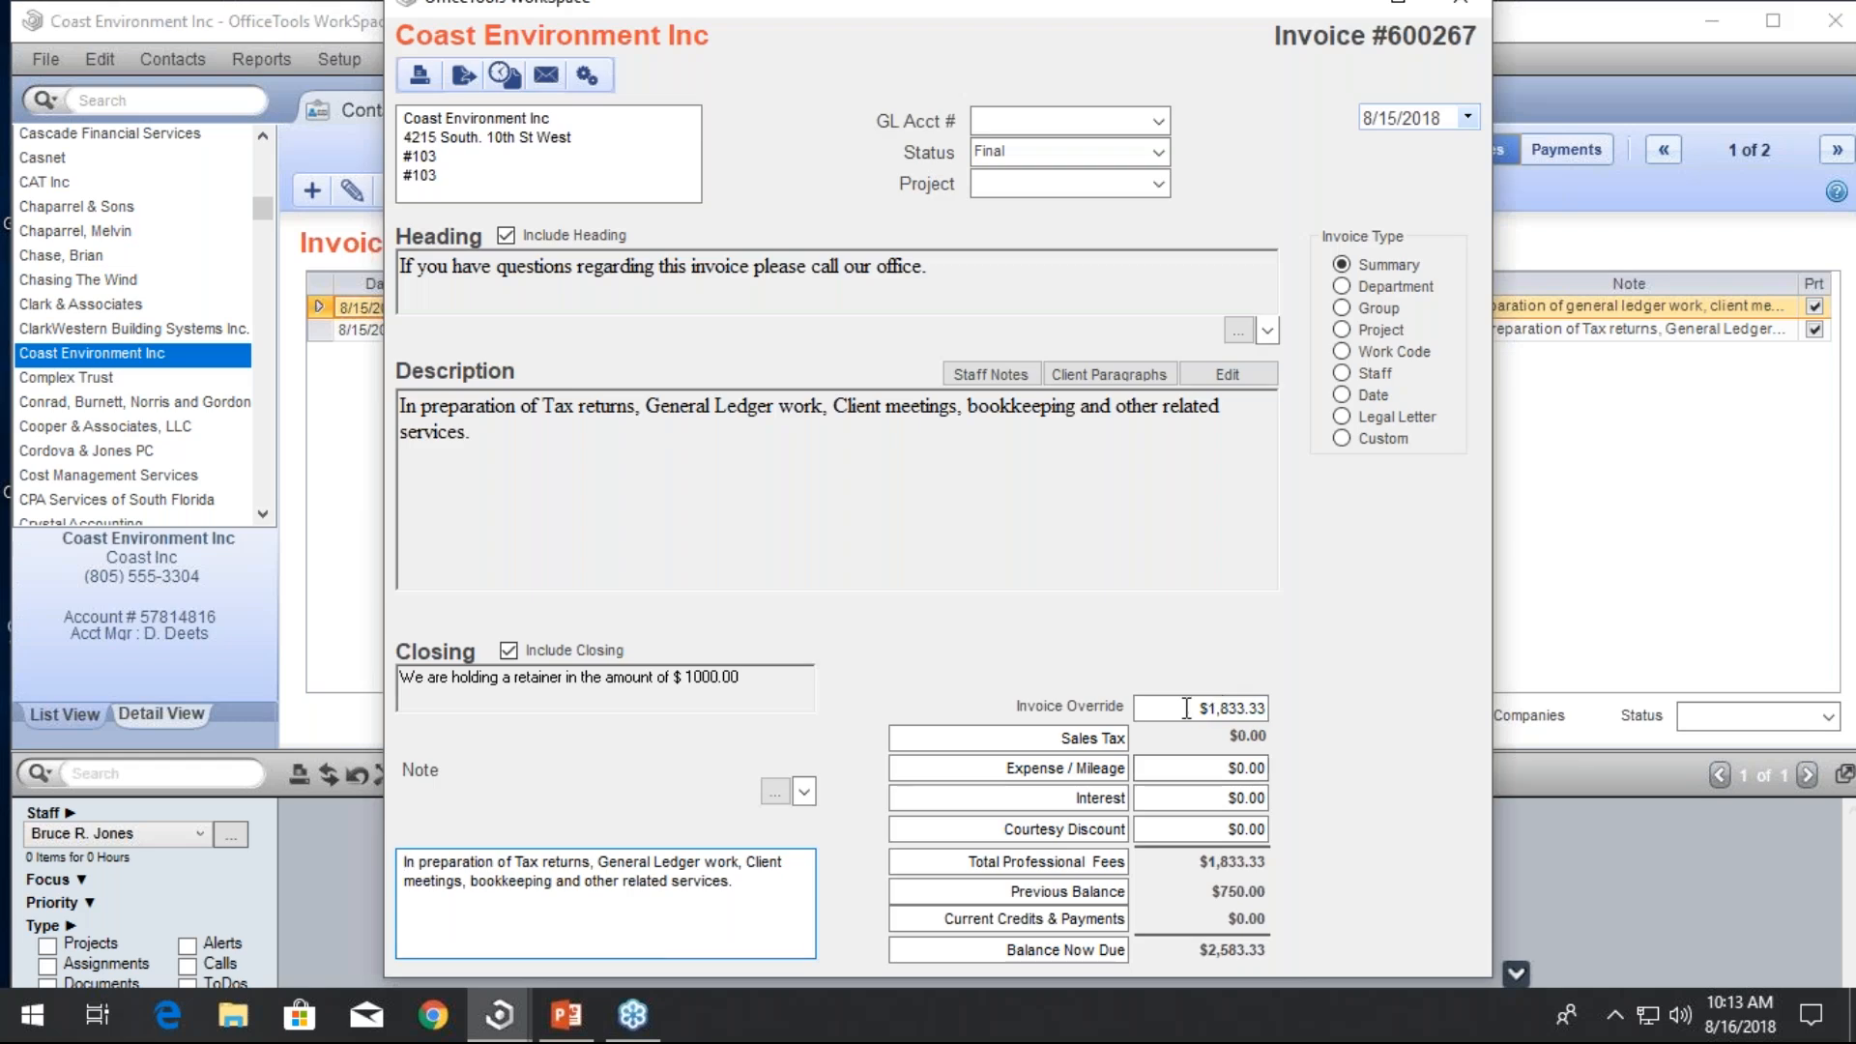
# Set the new invoice's override to 1000 and apportion the time cards
pyautogui.click(1204, 707)
pyautogui.write('1000')
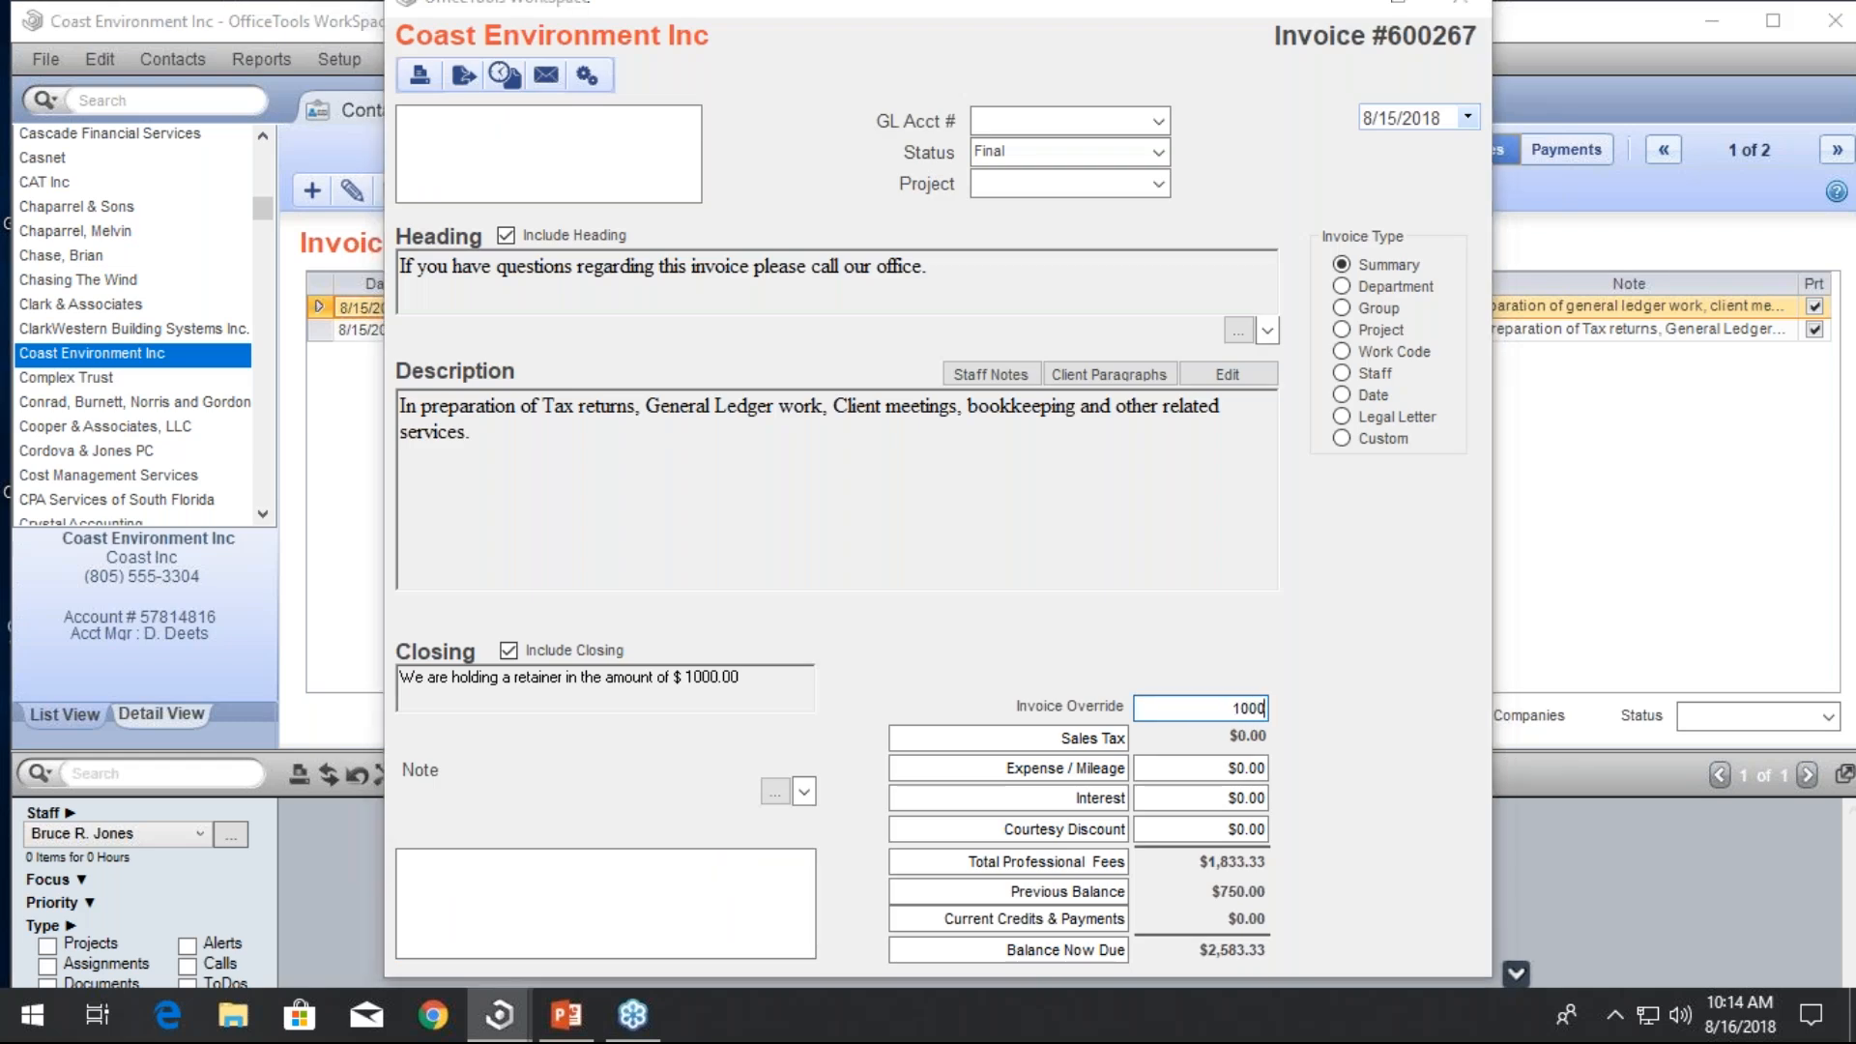
pyautogui.press('Tab')
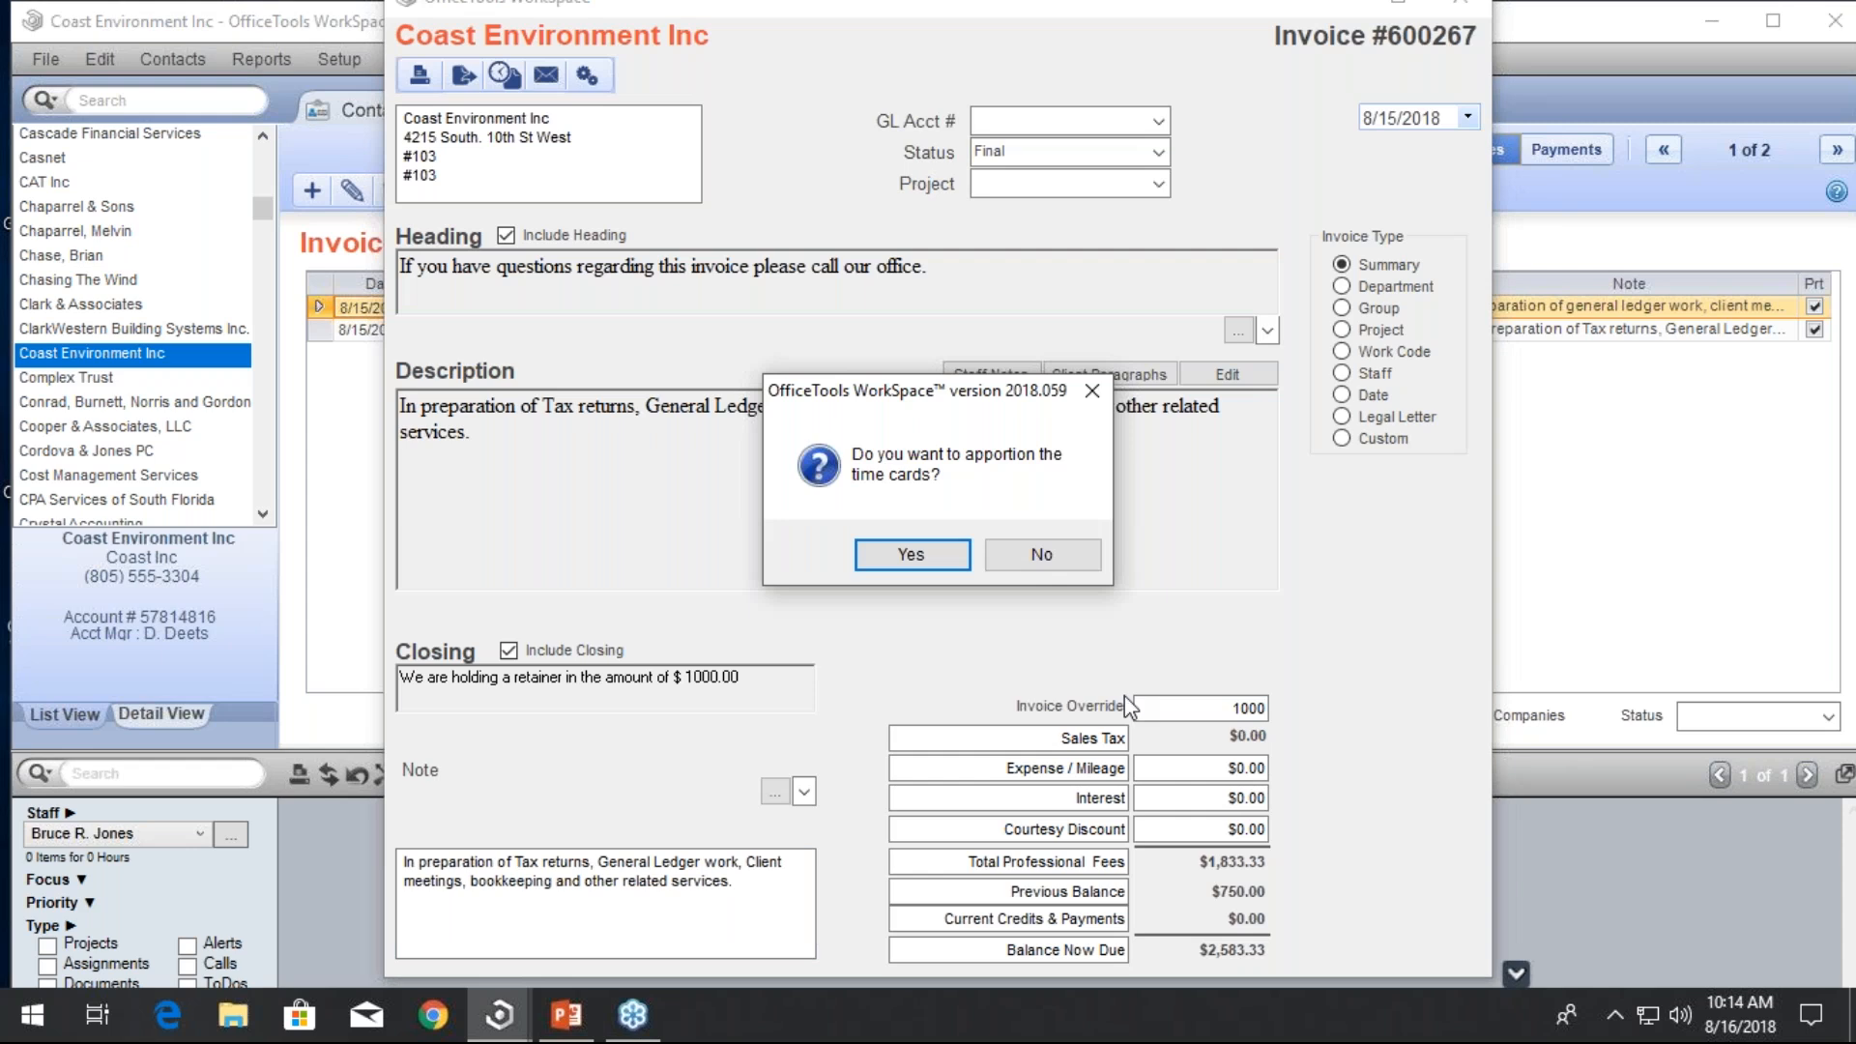
pyautogui.click(887, 567)
# Review the hour and dollar adjustments on the invoice's associated time cards, and close the invoice
pyautogui.click(504, 76)
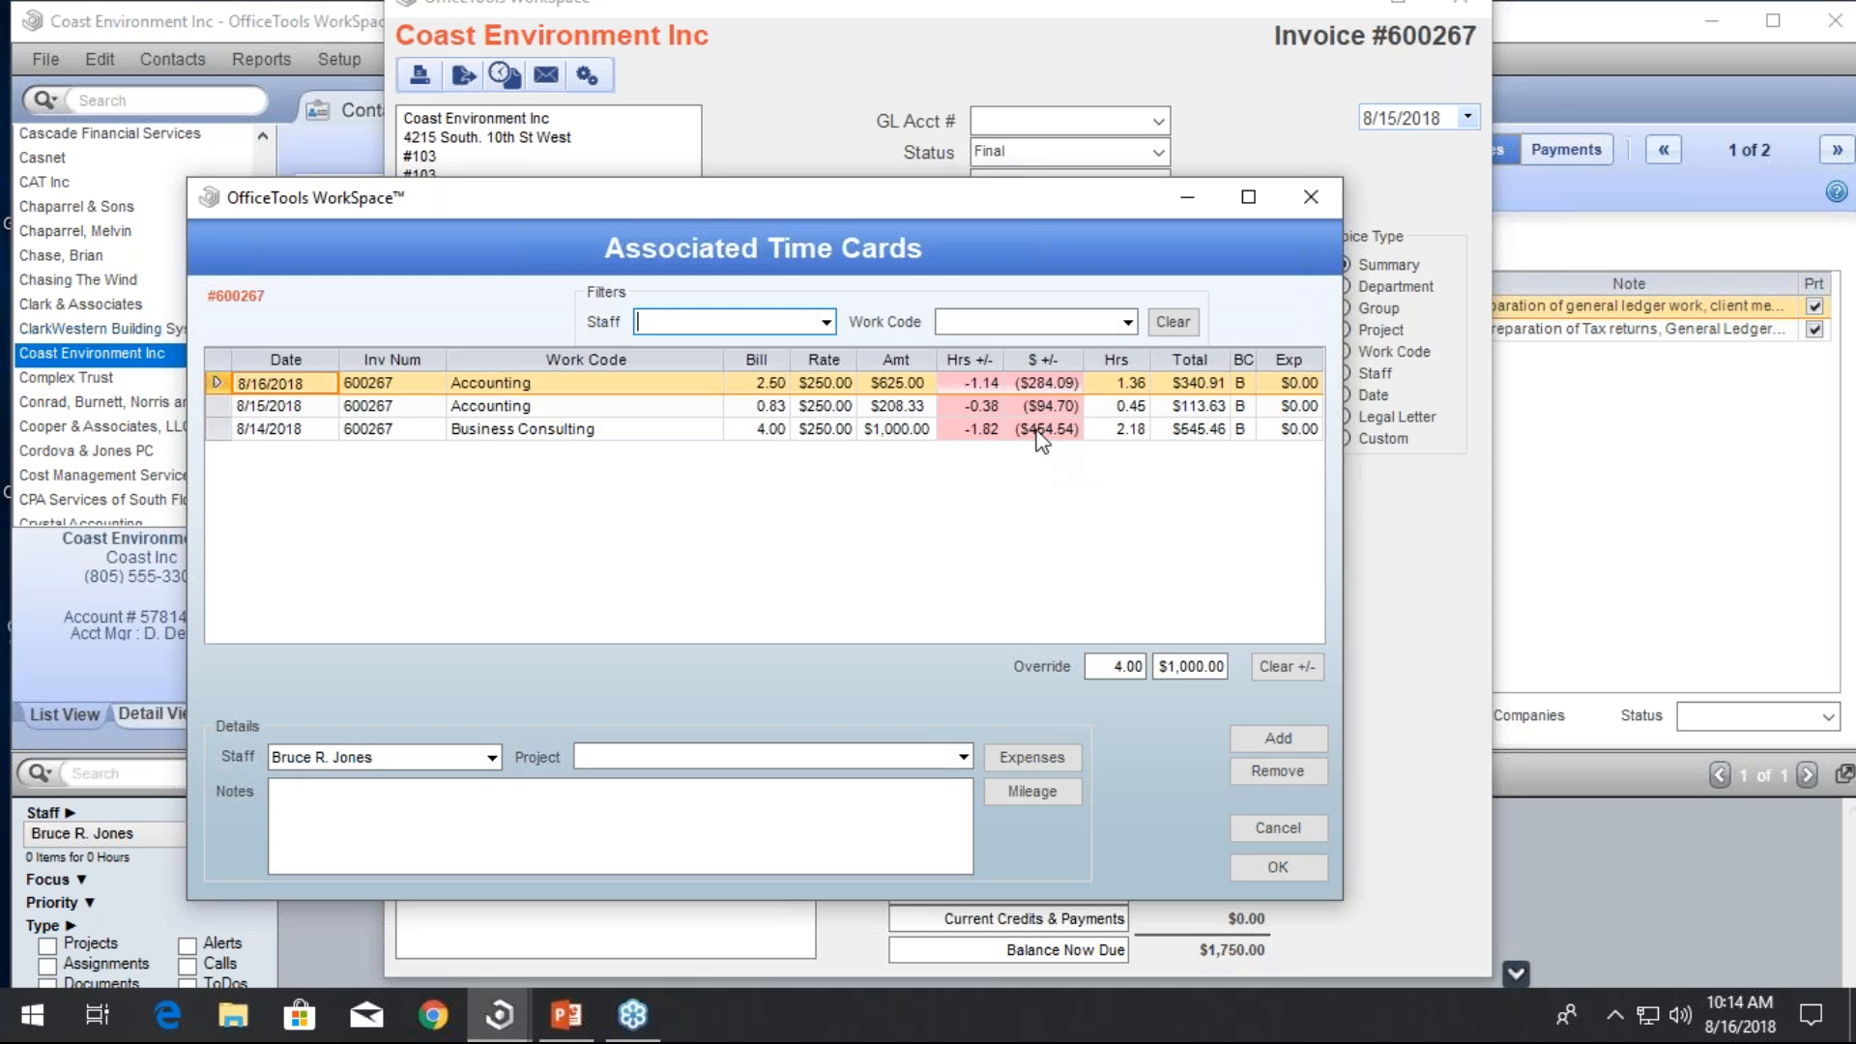
pyautogui.moveTo(957, 192); pyautogui.dragTo(712, 222)
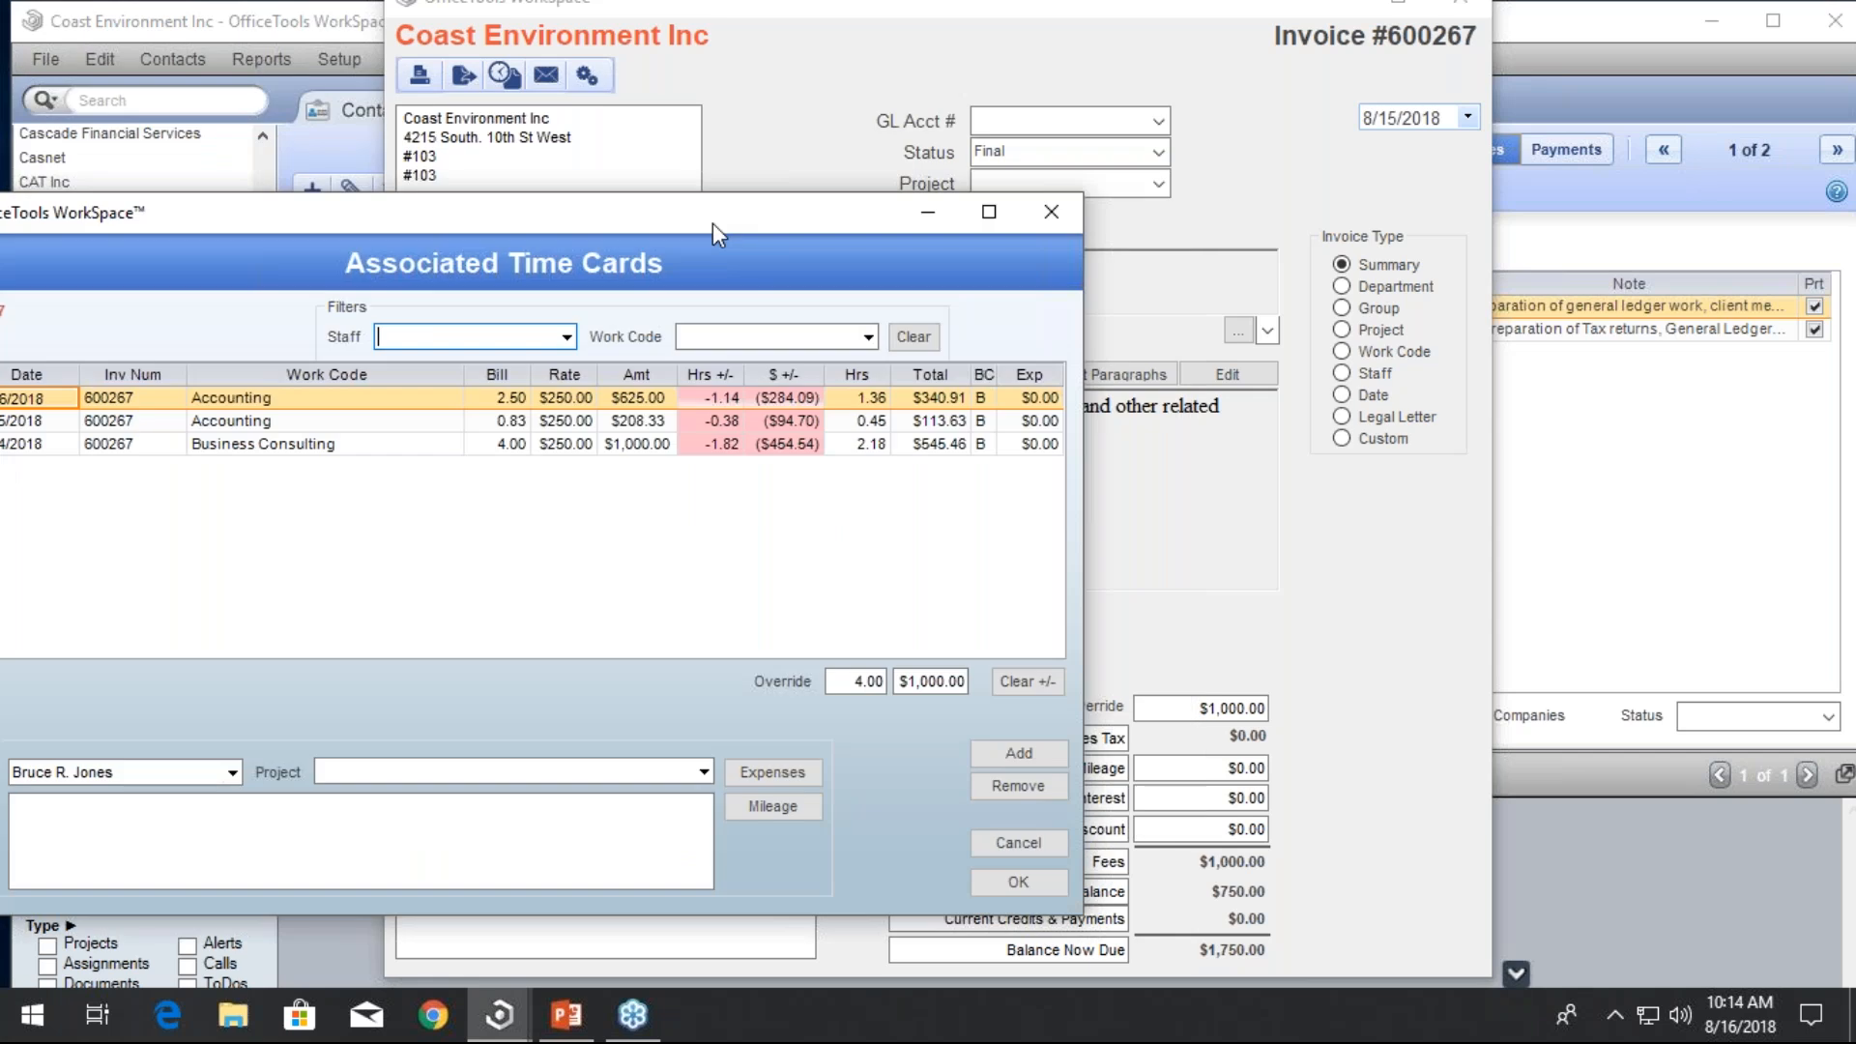
pyautogui.moveTo(828, 240); pyautogui.dragTo(877, 296)
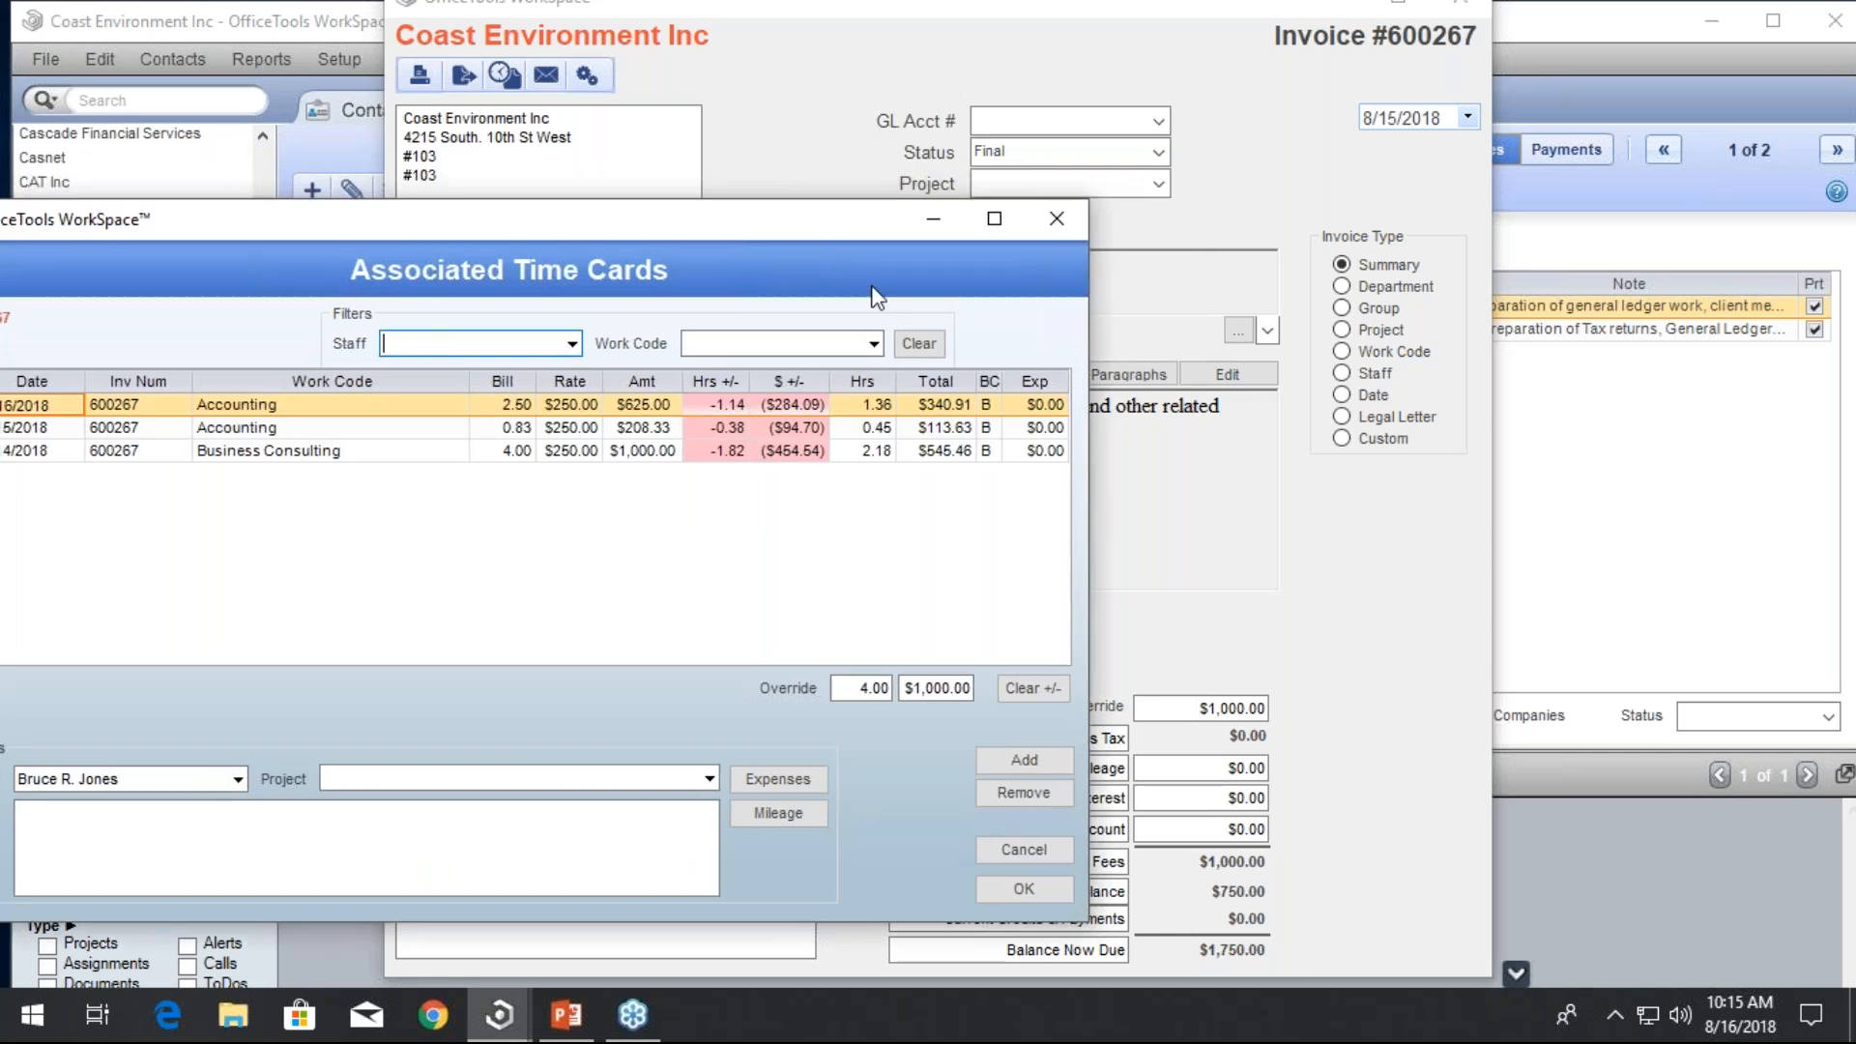
pyautogui.moveTo(814, 221); pyautogui.dragTo(1312, 175)
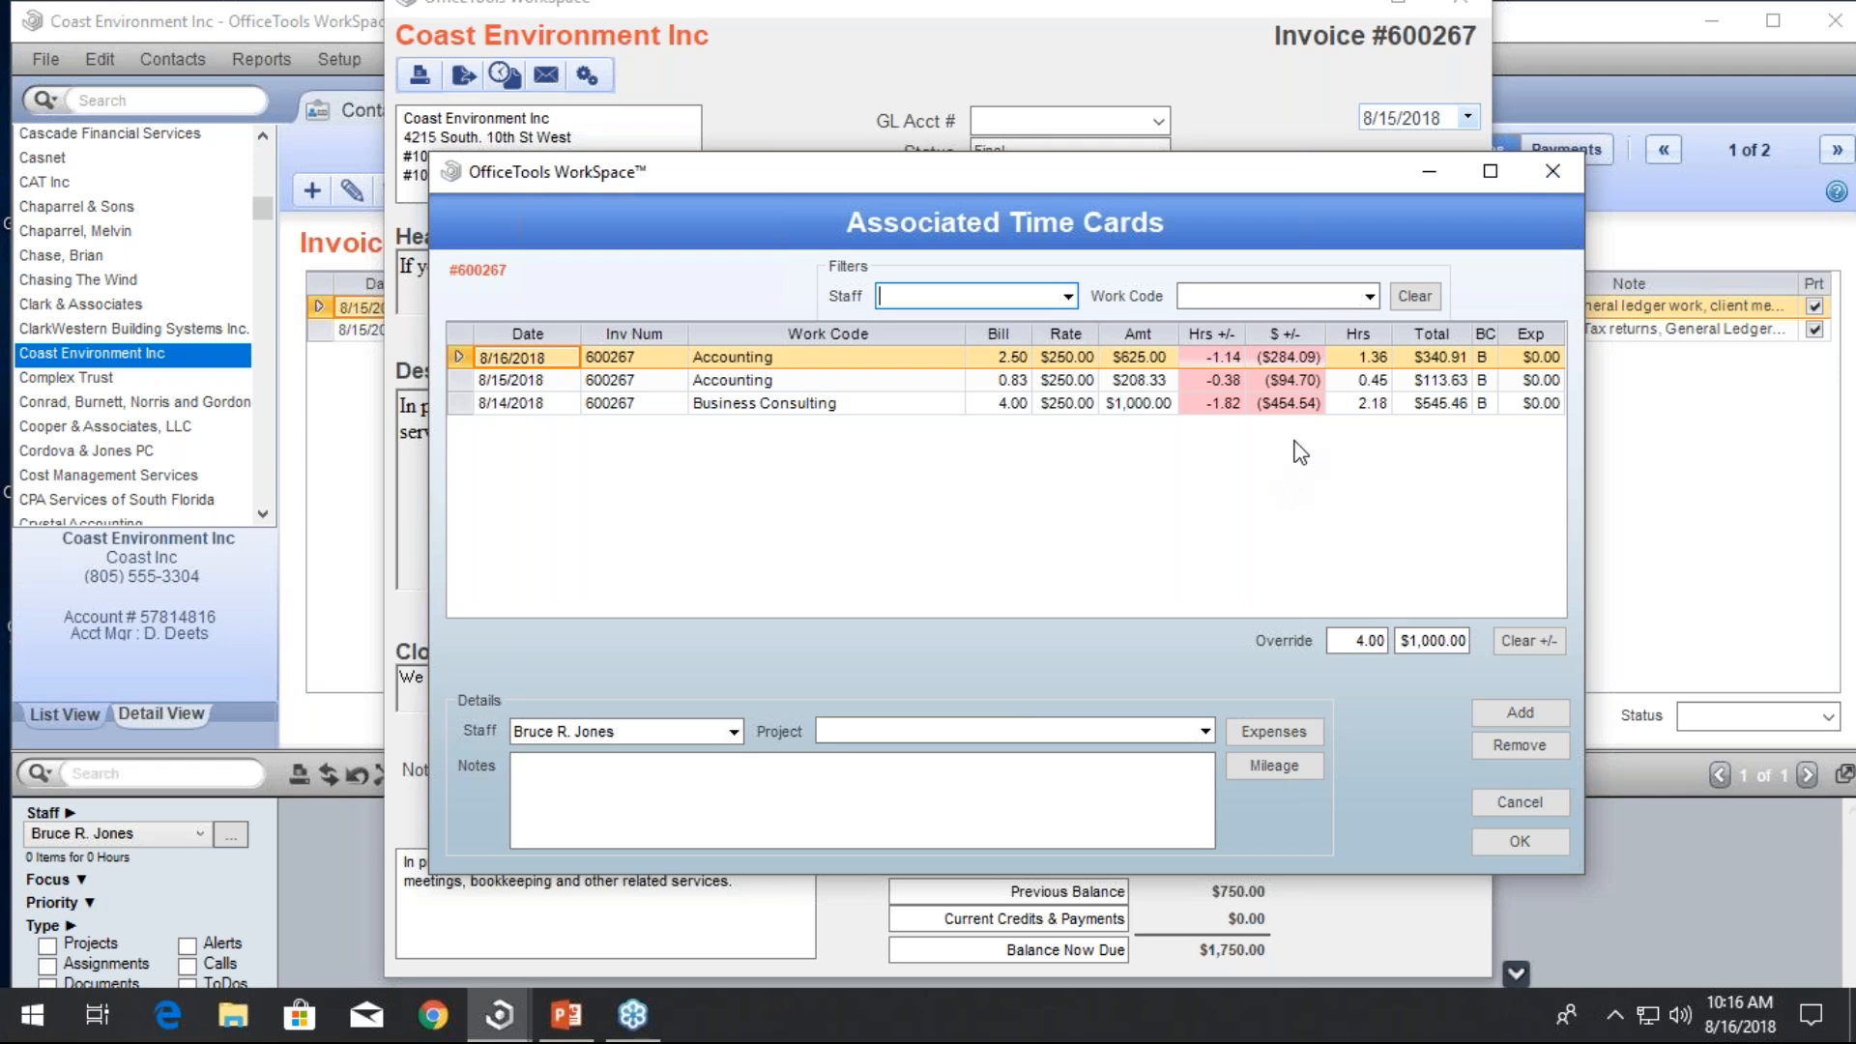
pyautogui.click(1553, 174)
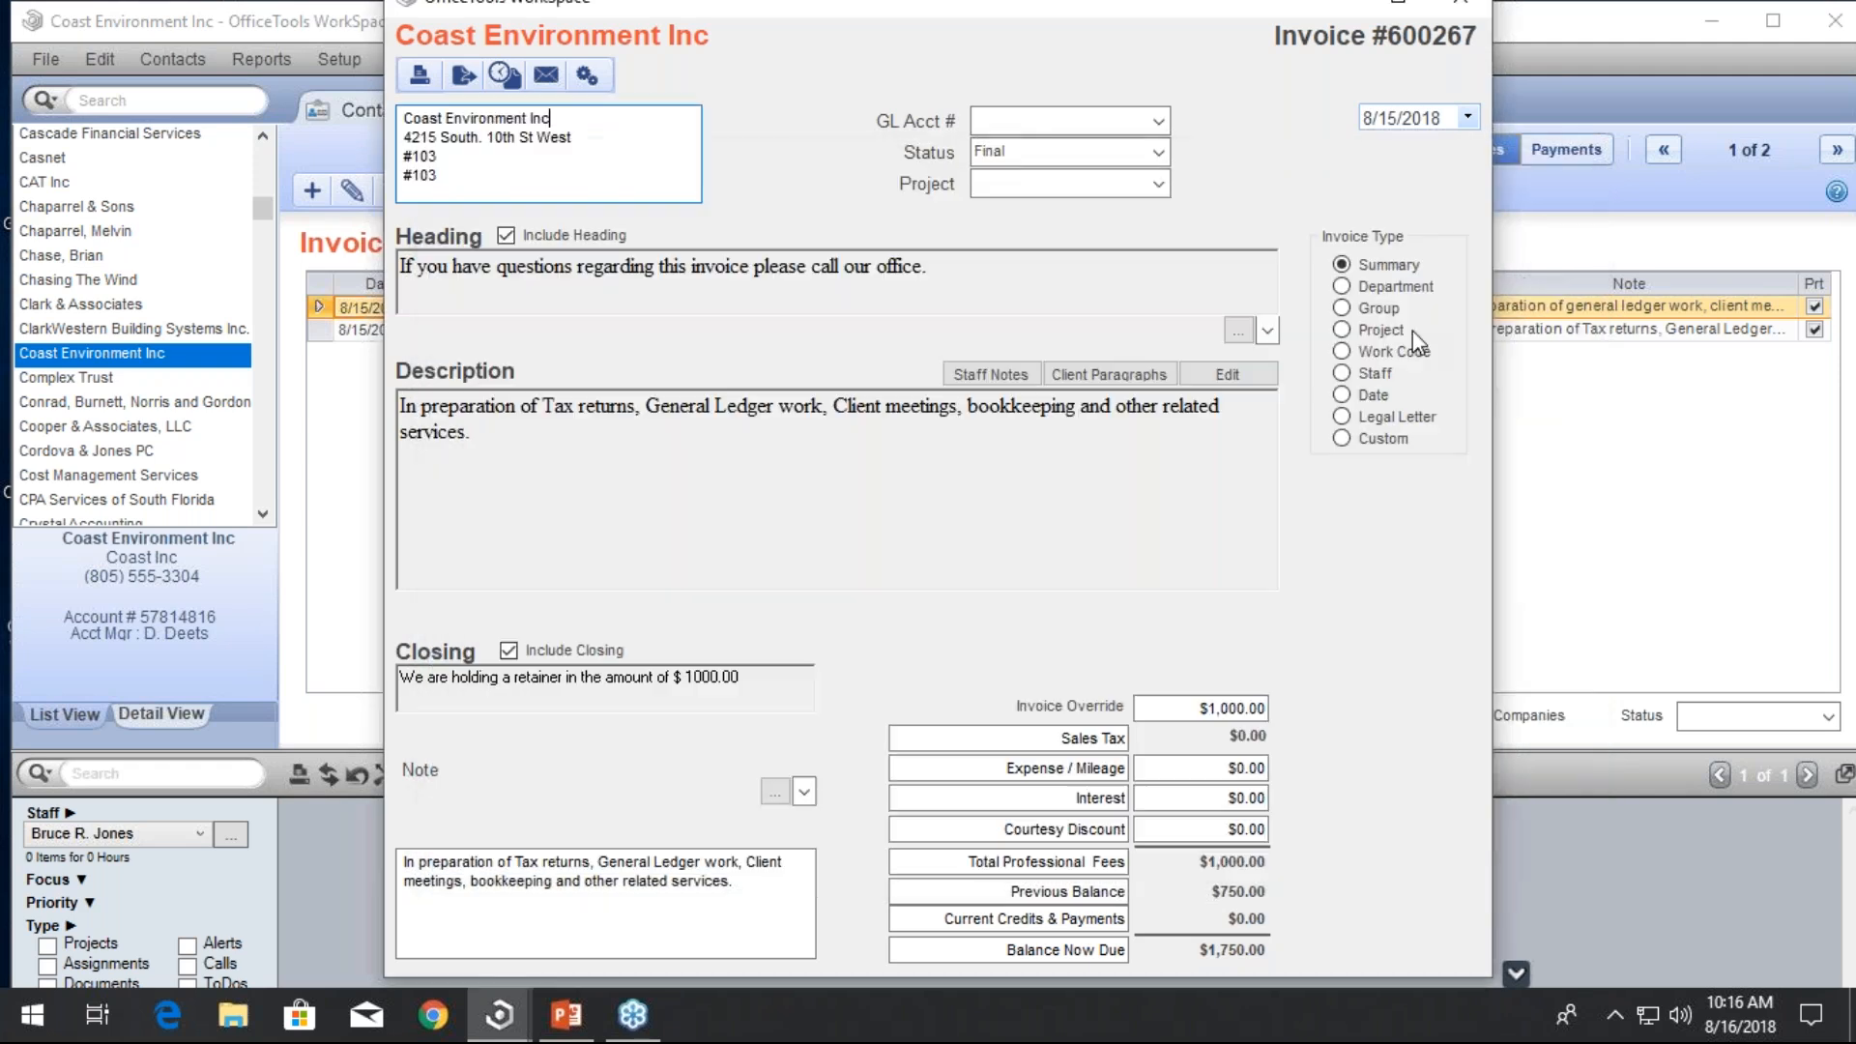
pyautogui.click(1463, 8)
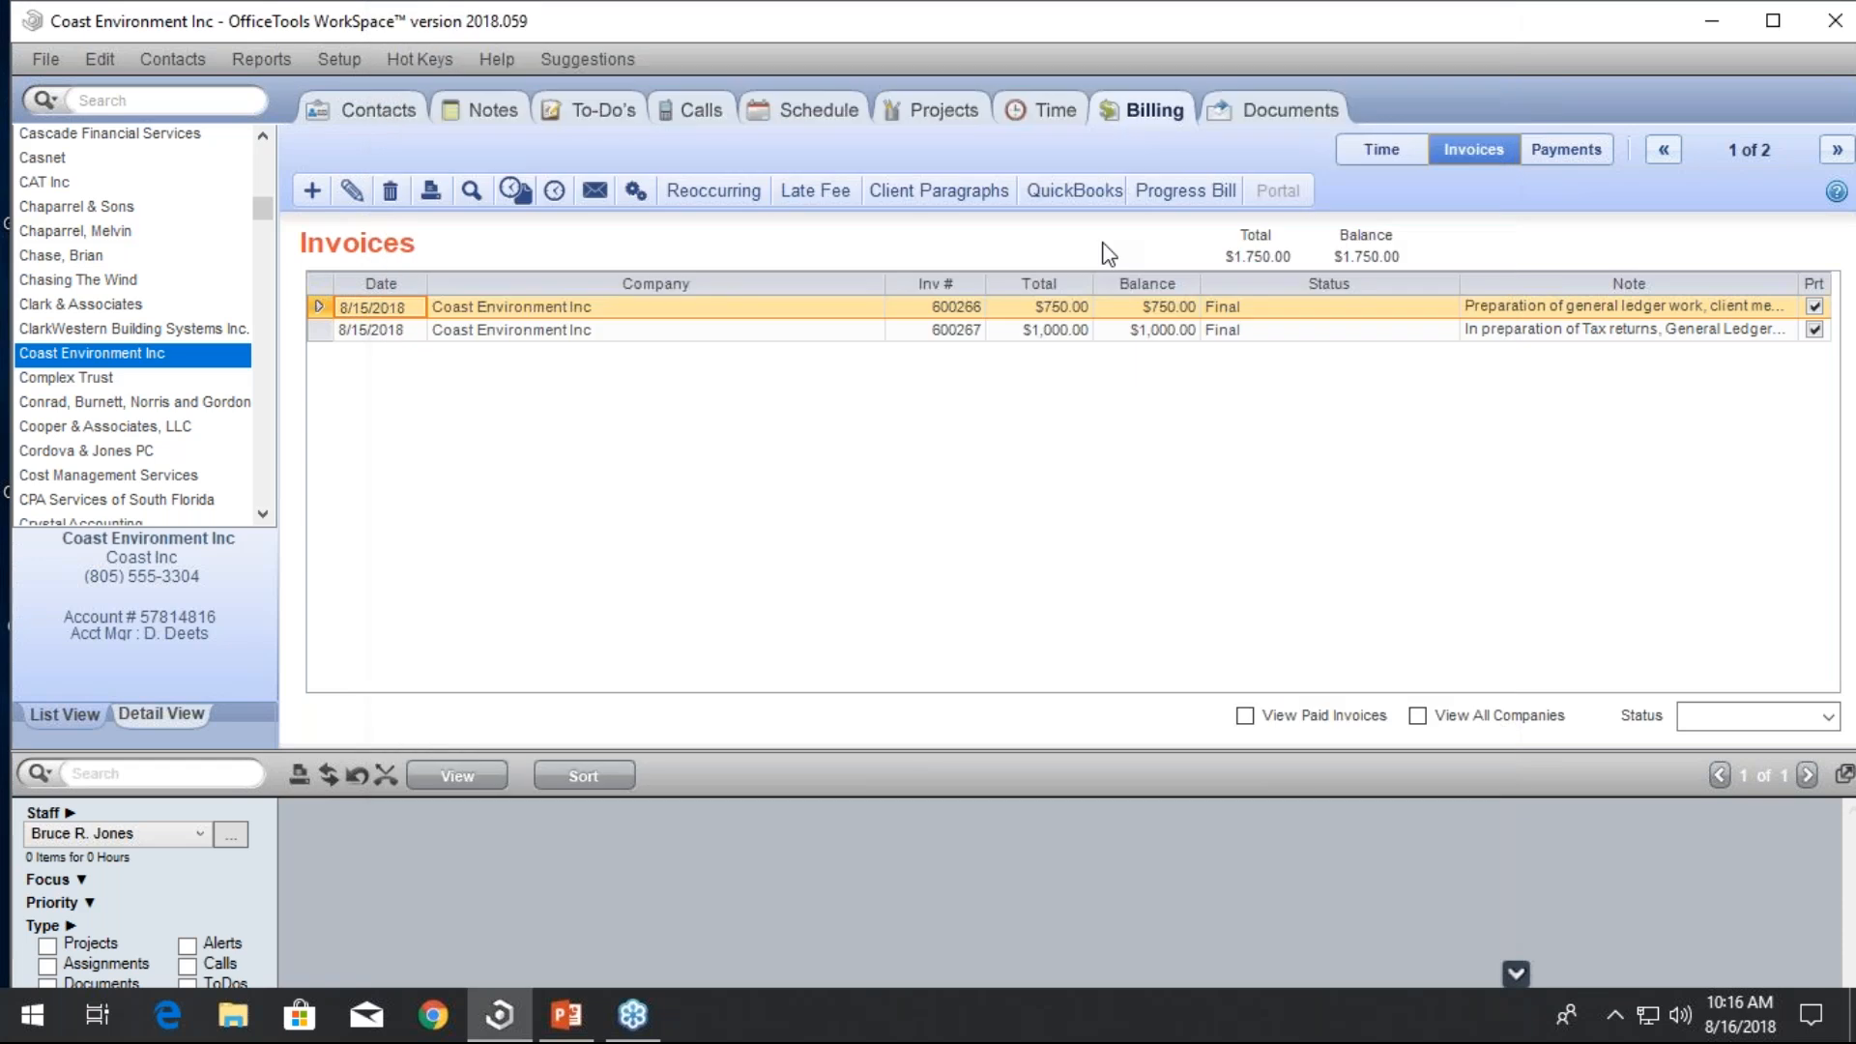
# Change the $1,000.00 invoice's status to Review and delete that invoice
pyautogui.click(1296, 334)
pyautogui.click(1436, 335)
pyautogui.click(1290, 368)
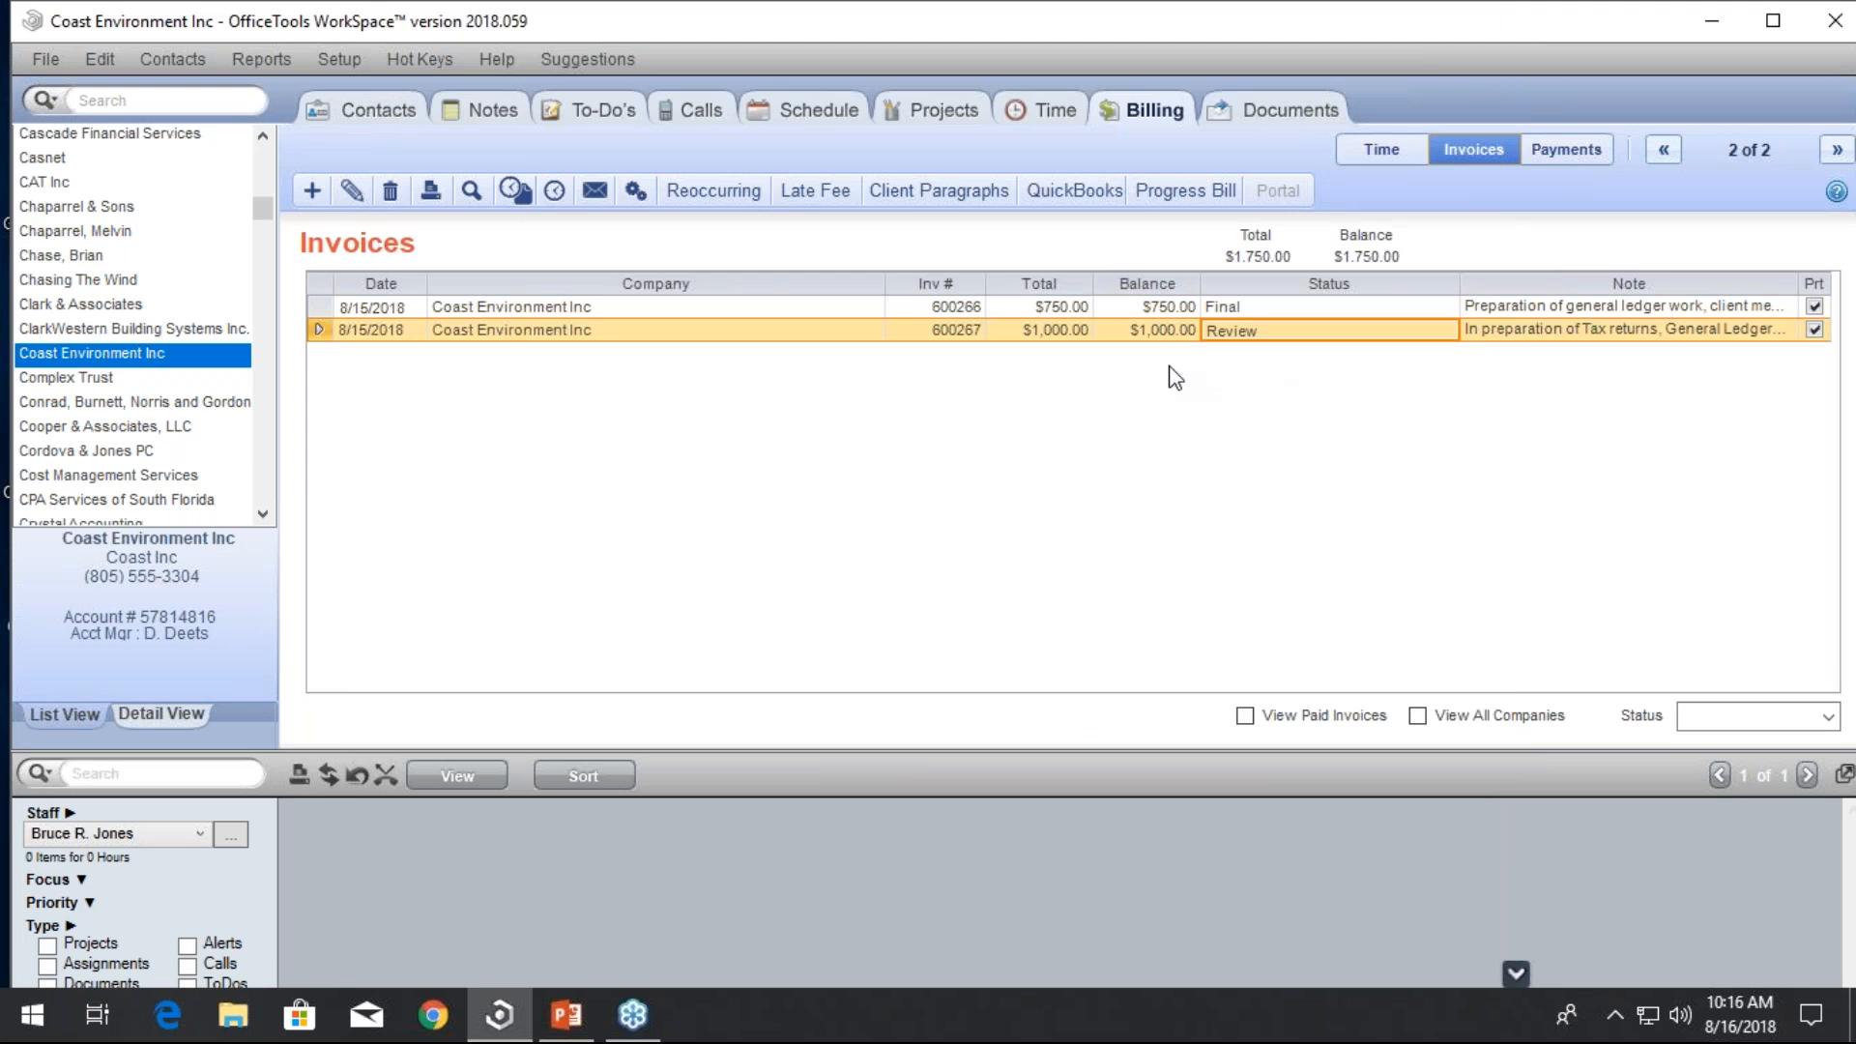
pyautogui.rightClick(1075, 334)
pyautogui.click(1127, 381)
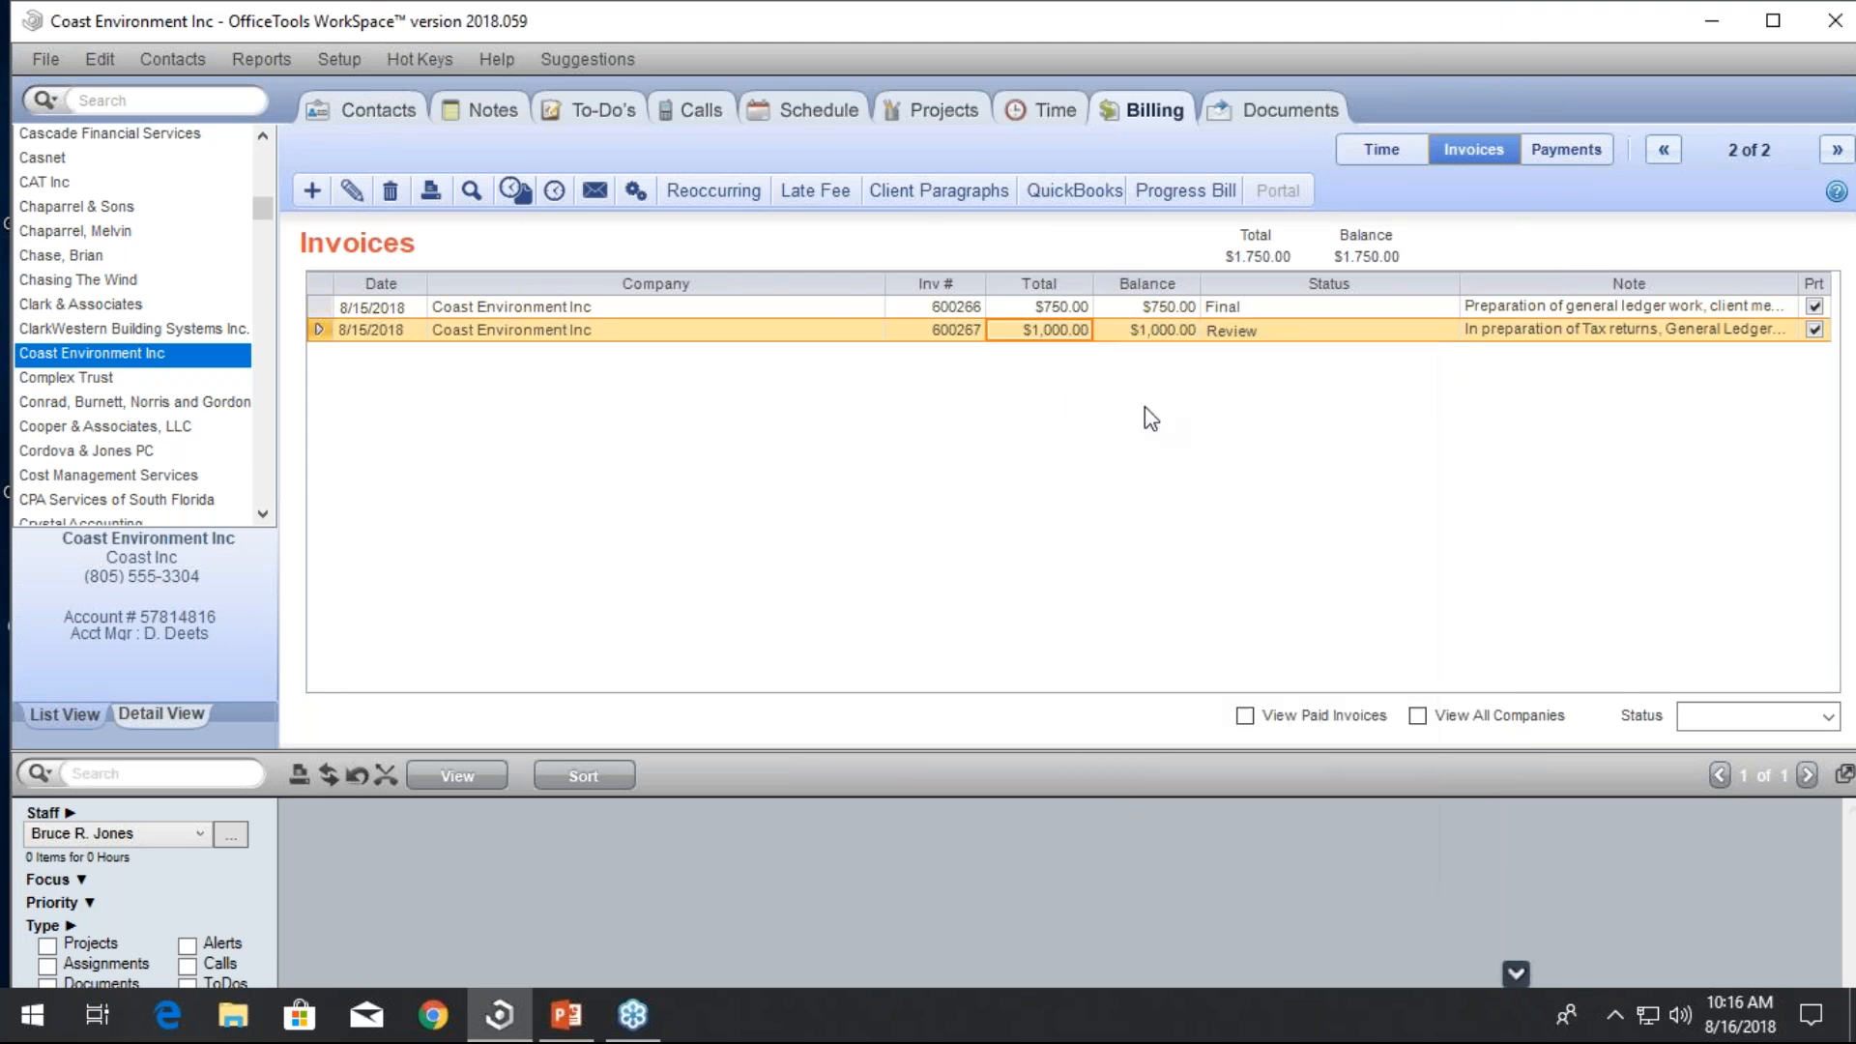
pyautogui.press('Delete')
pyautogui.click(962, 601)
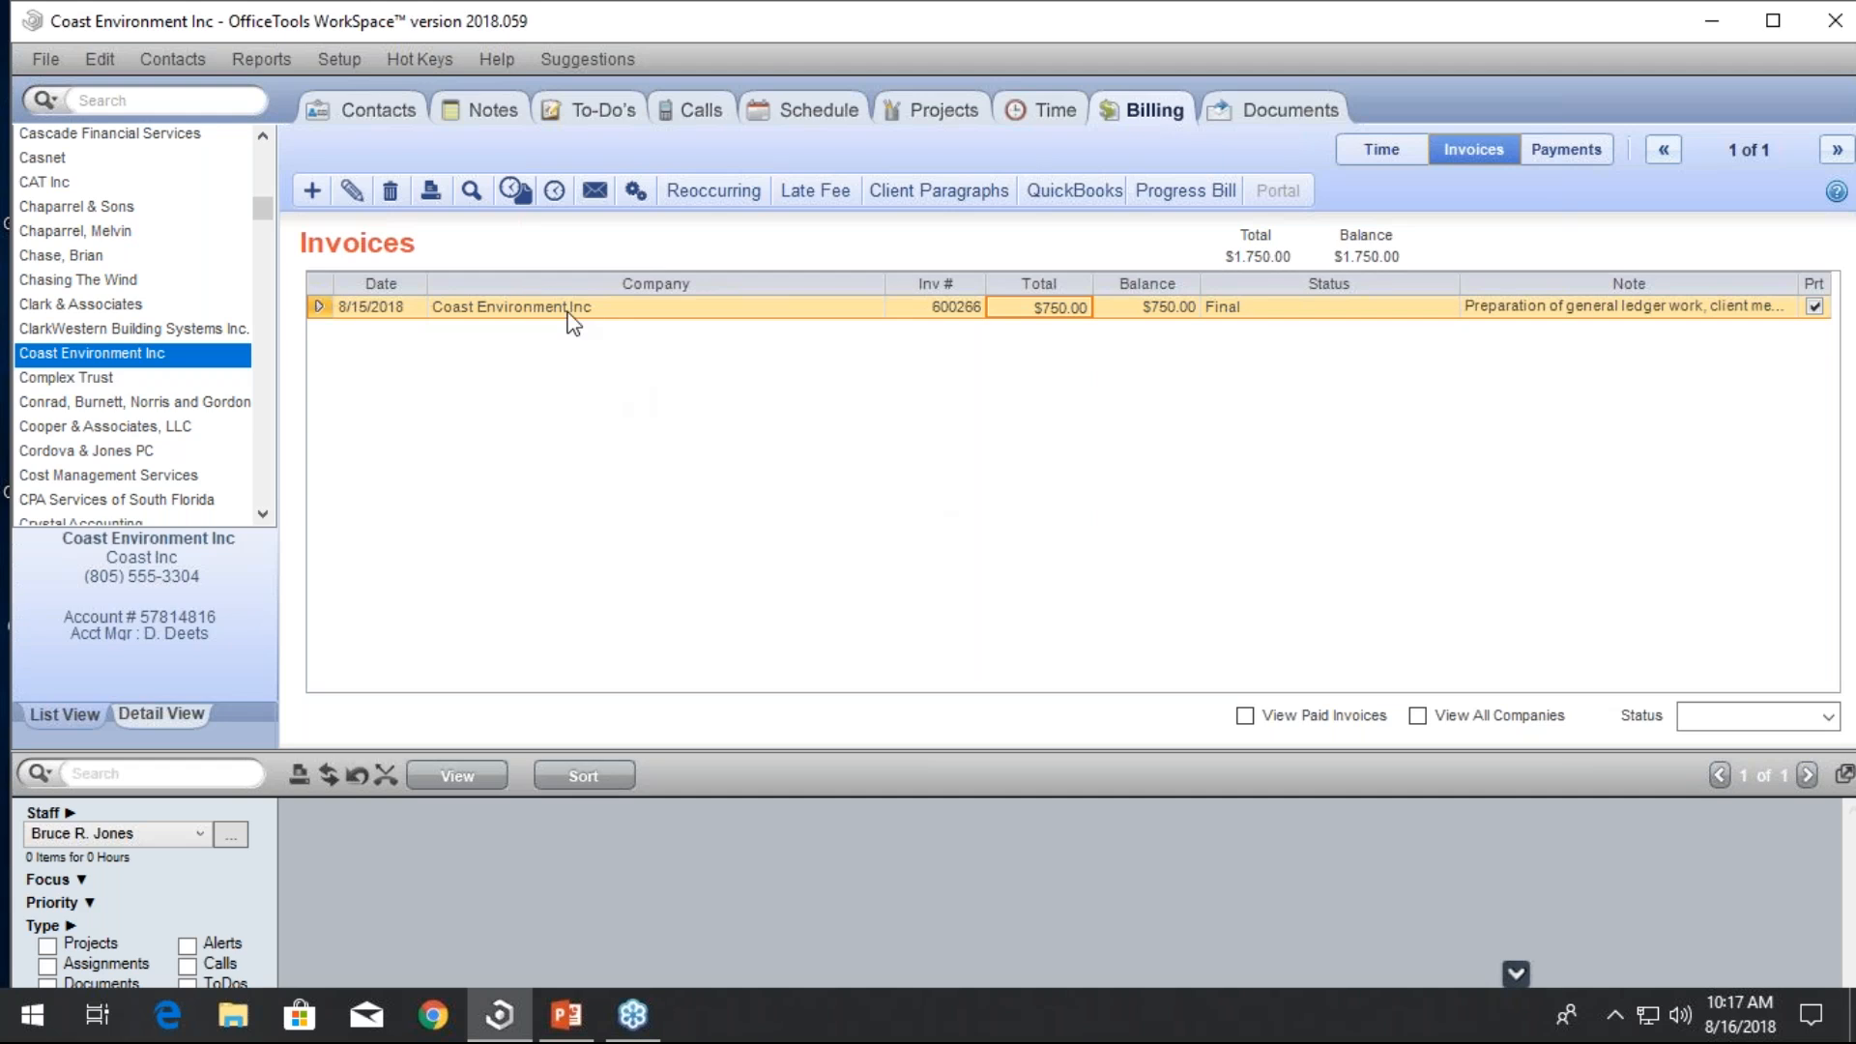
# Open the billing reports and select the Billing Utilization report
pyautogui.click(278, 58)
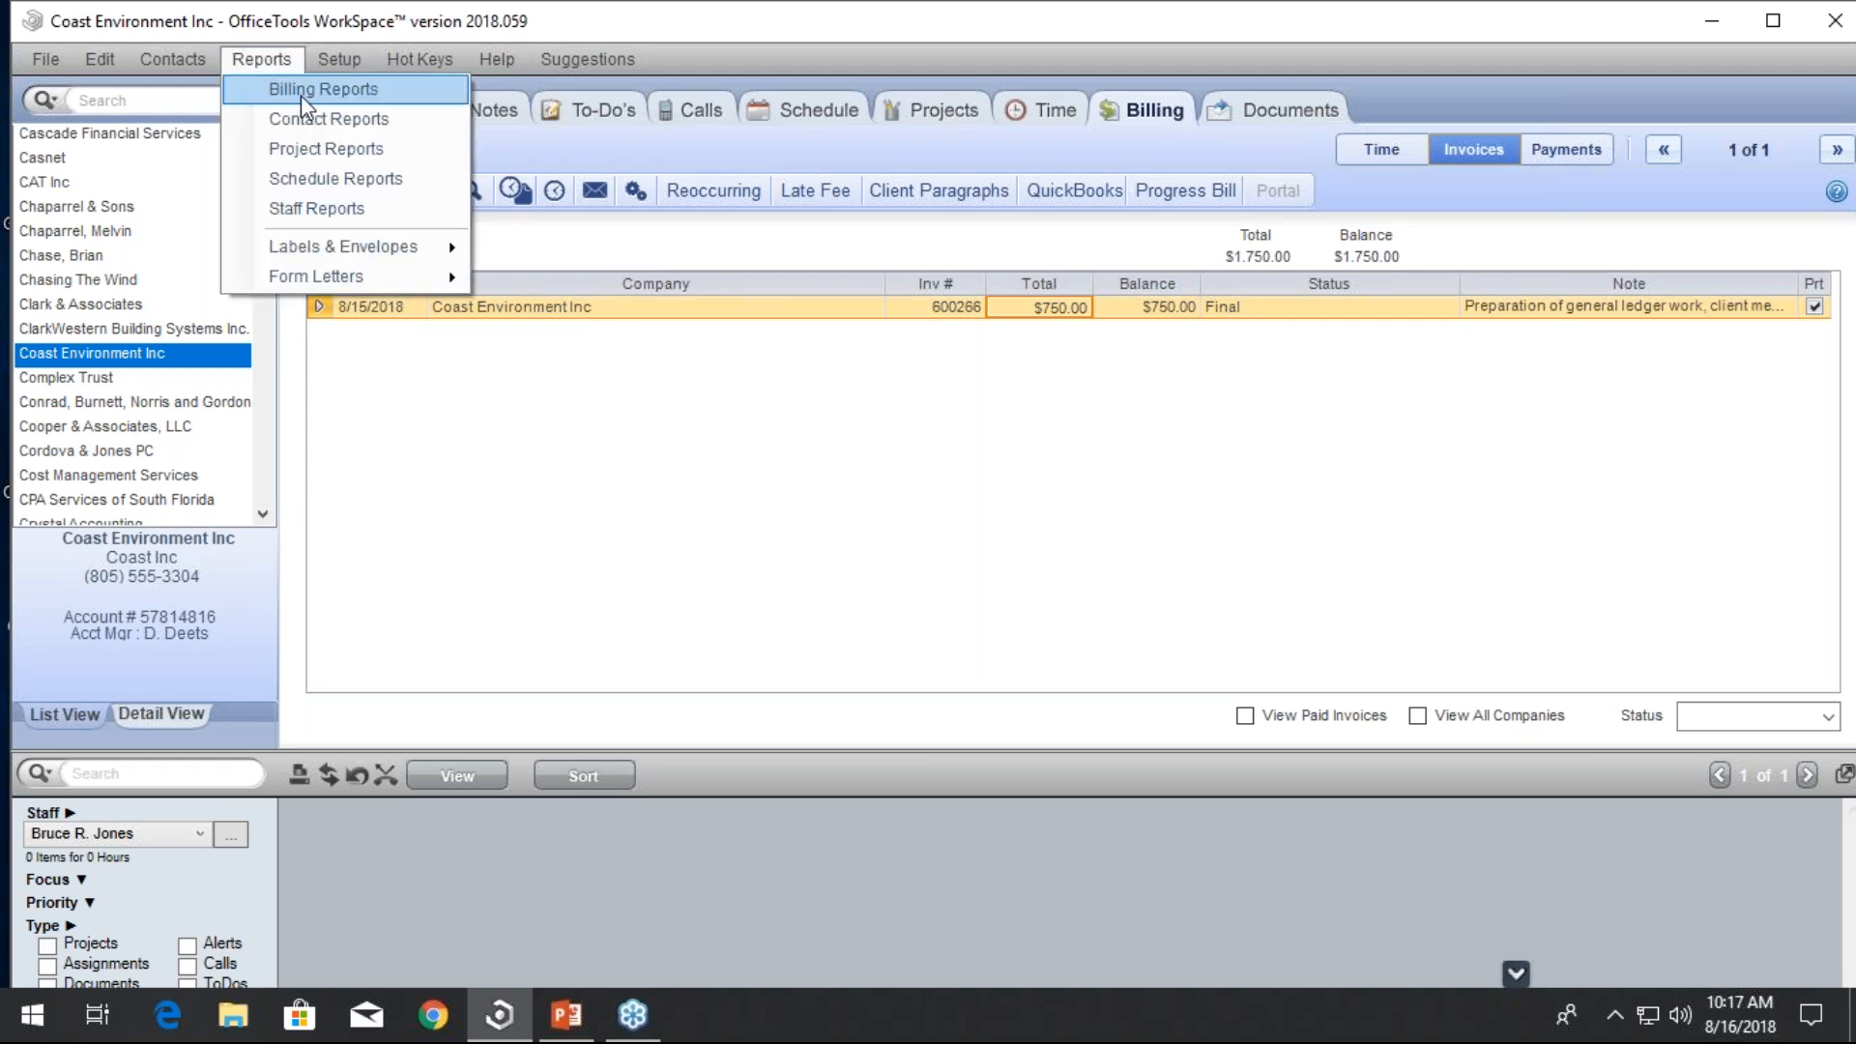
pyautogui.click(298, 95)
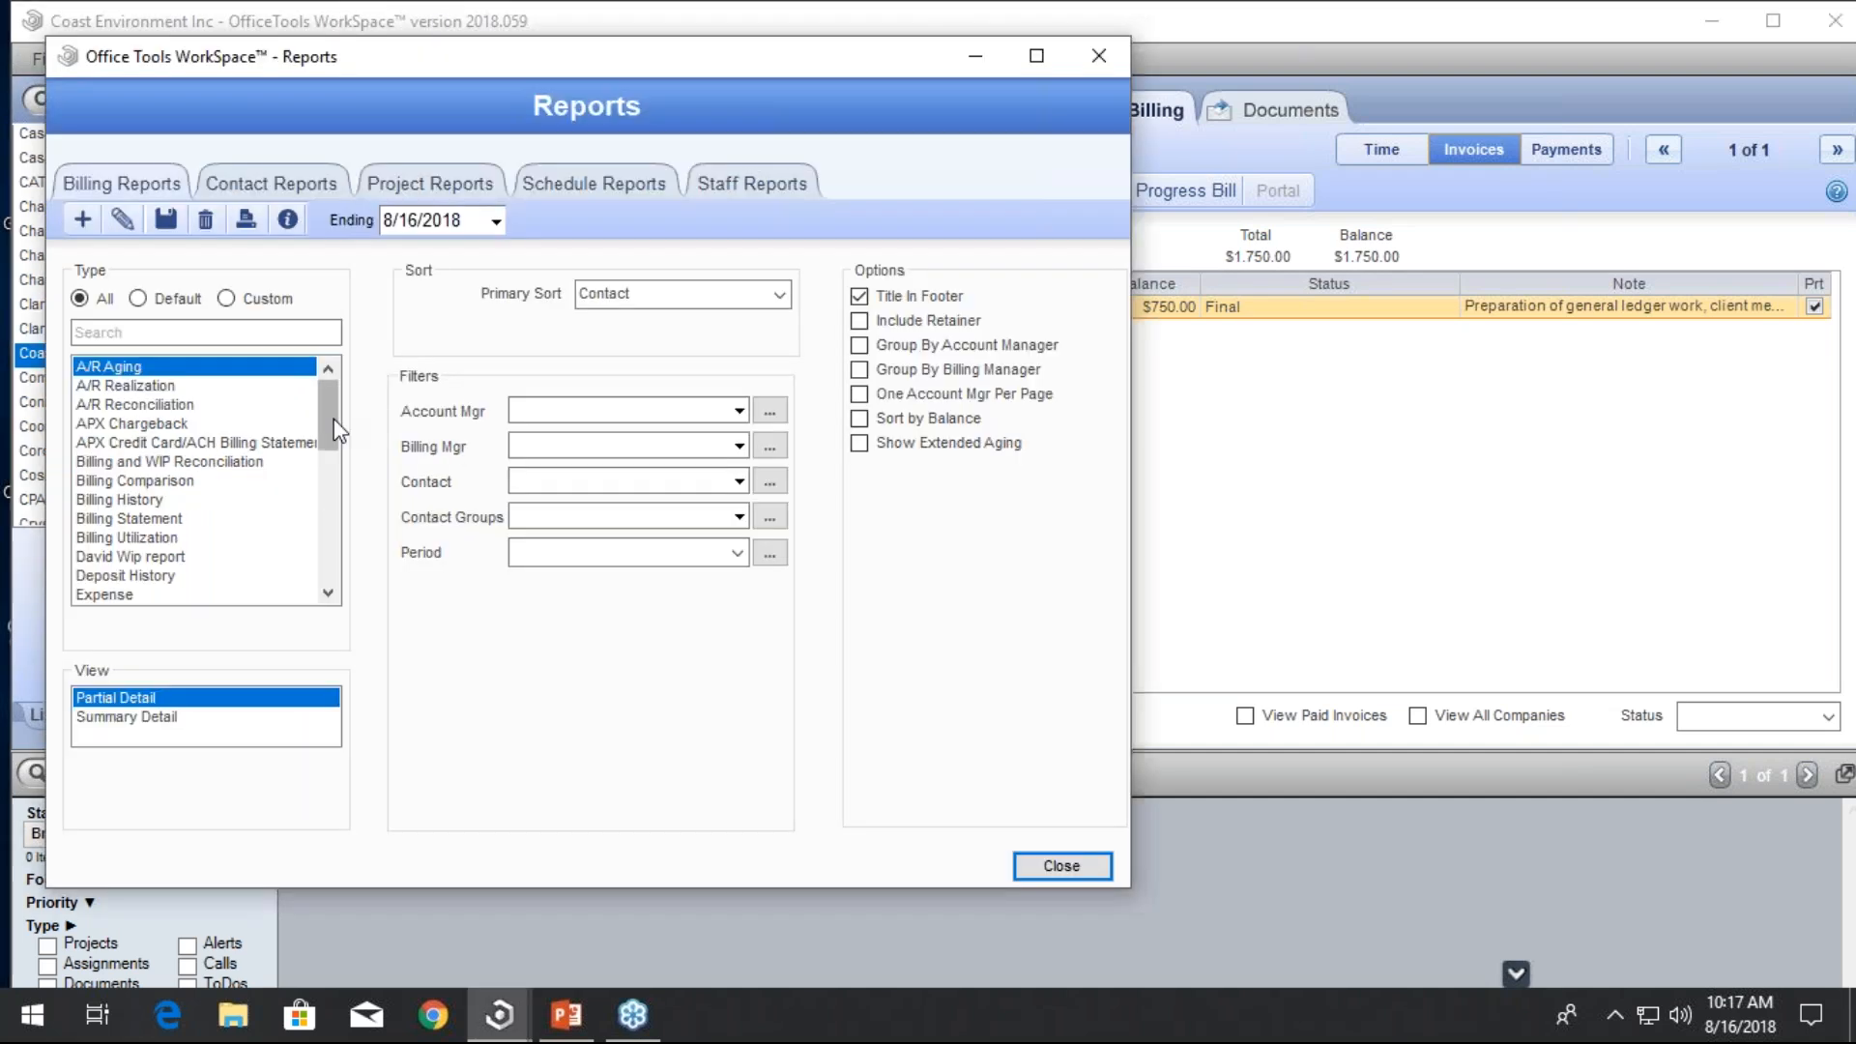
pyautogui.scroll(-1, 334, 435)
pyautogui.click(191, 501)
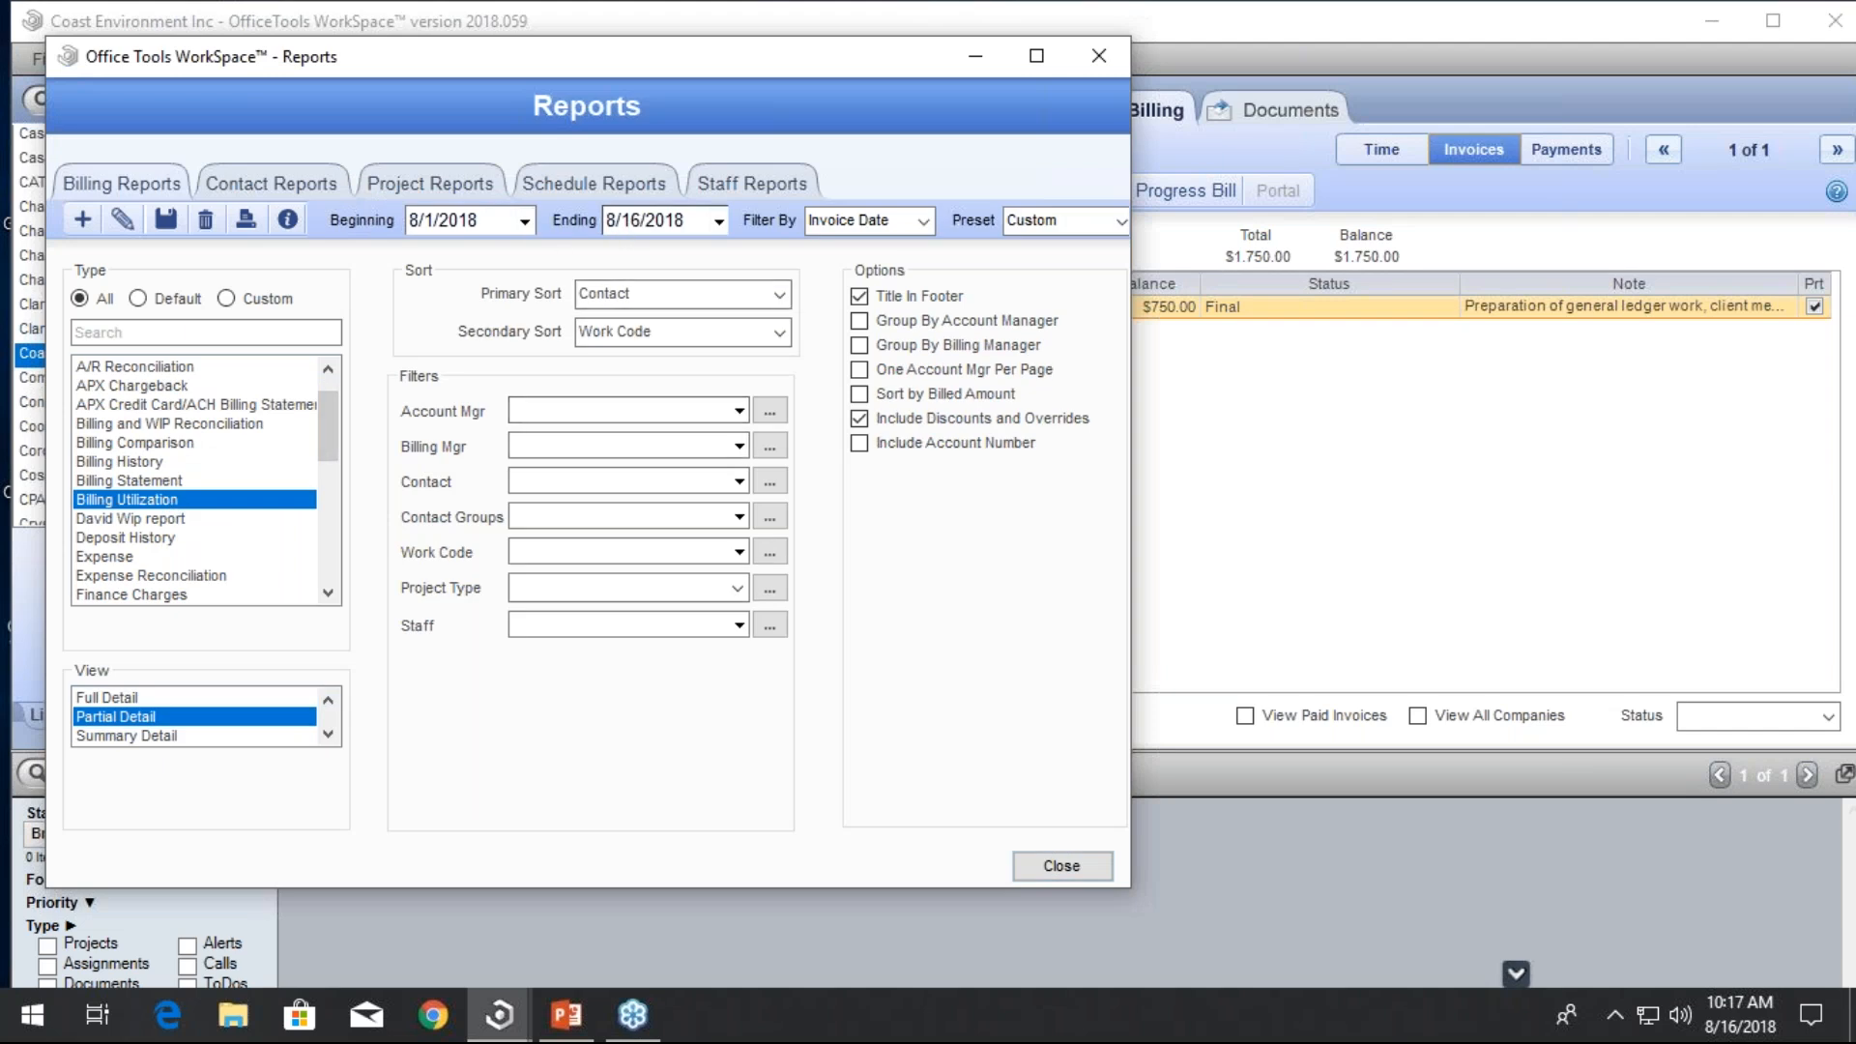
# Filter the Billing Utilization report by the contact Coast Environment Inc and generate it
pyautogui.moveTo(658, 73); pyautogui.dragTo(671, 327)
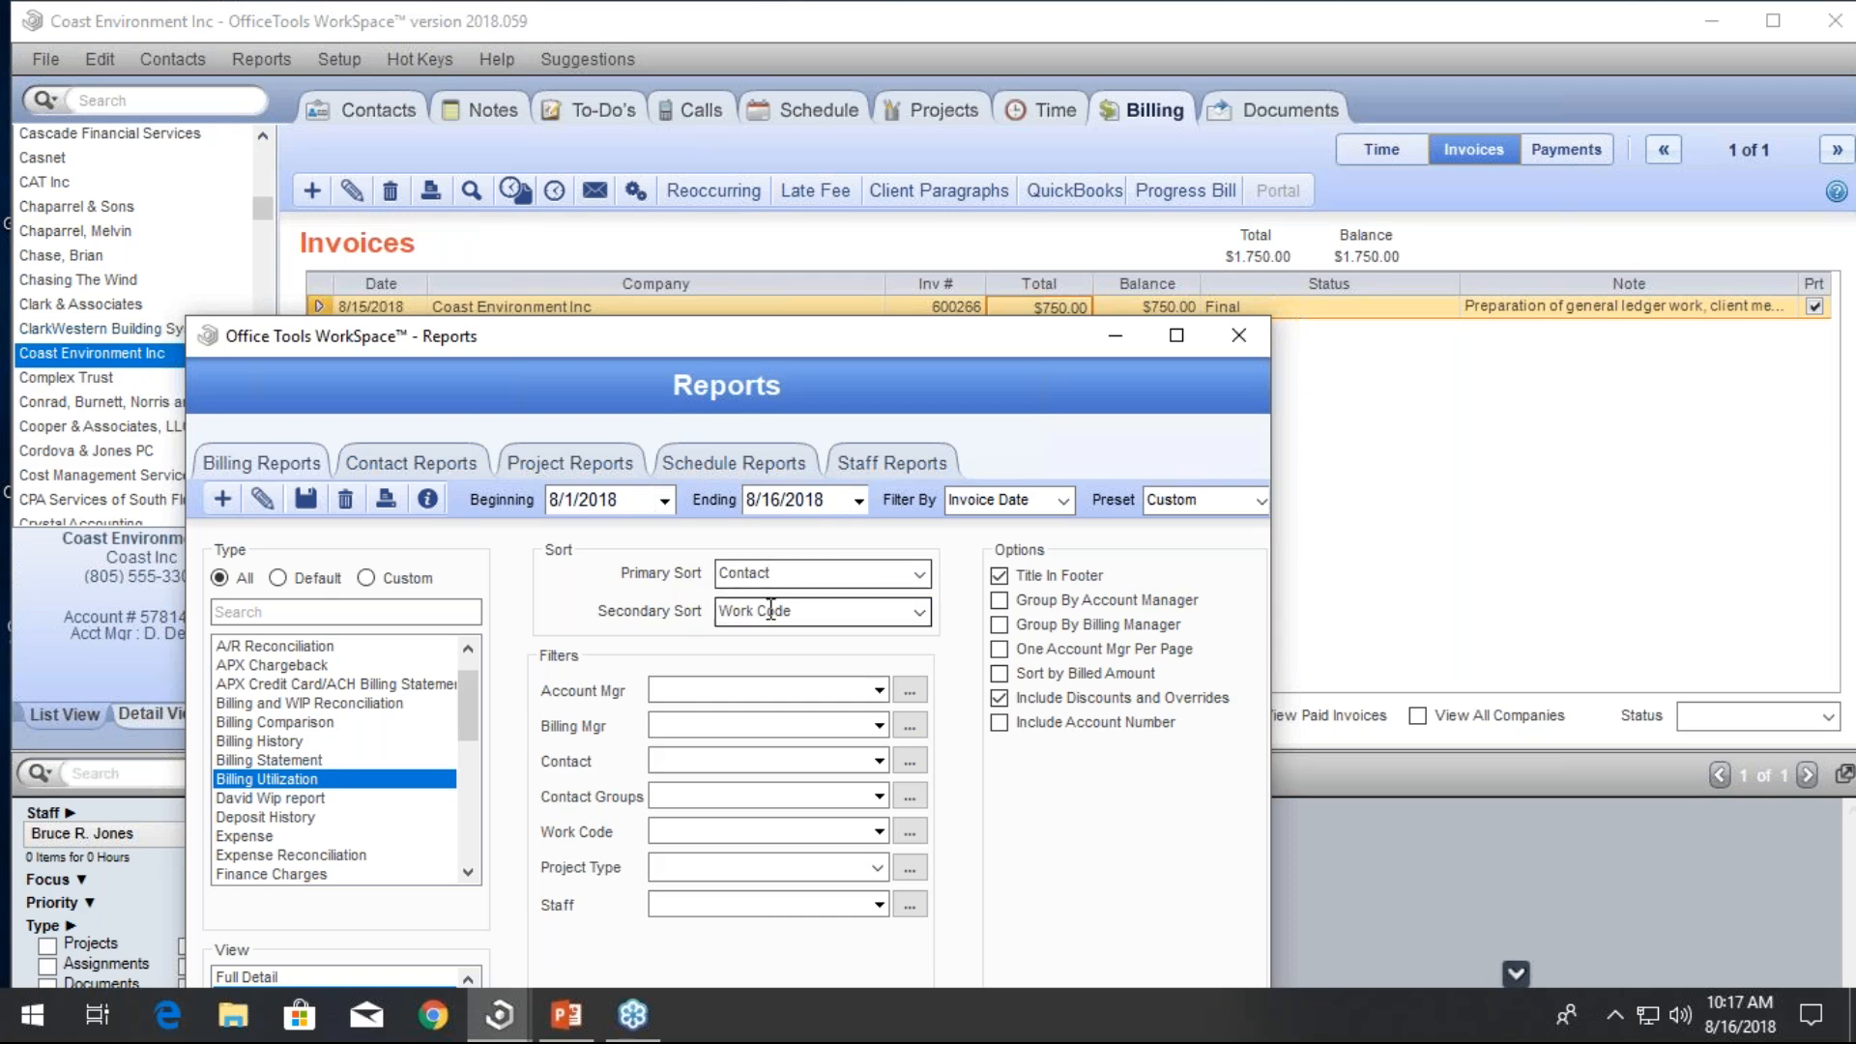
pyautogui.click(695, 758)
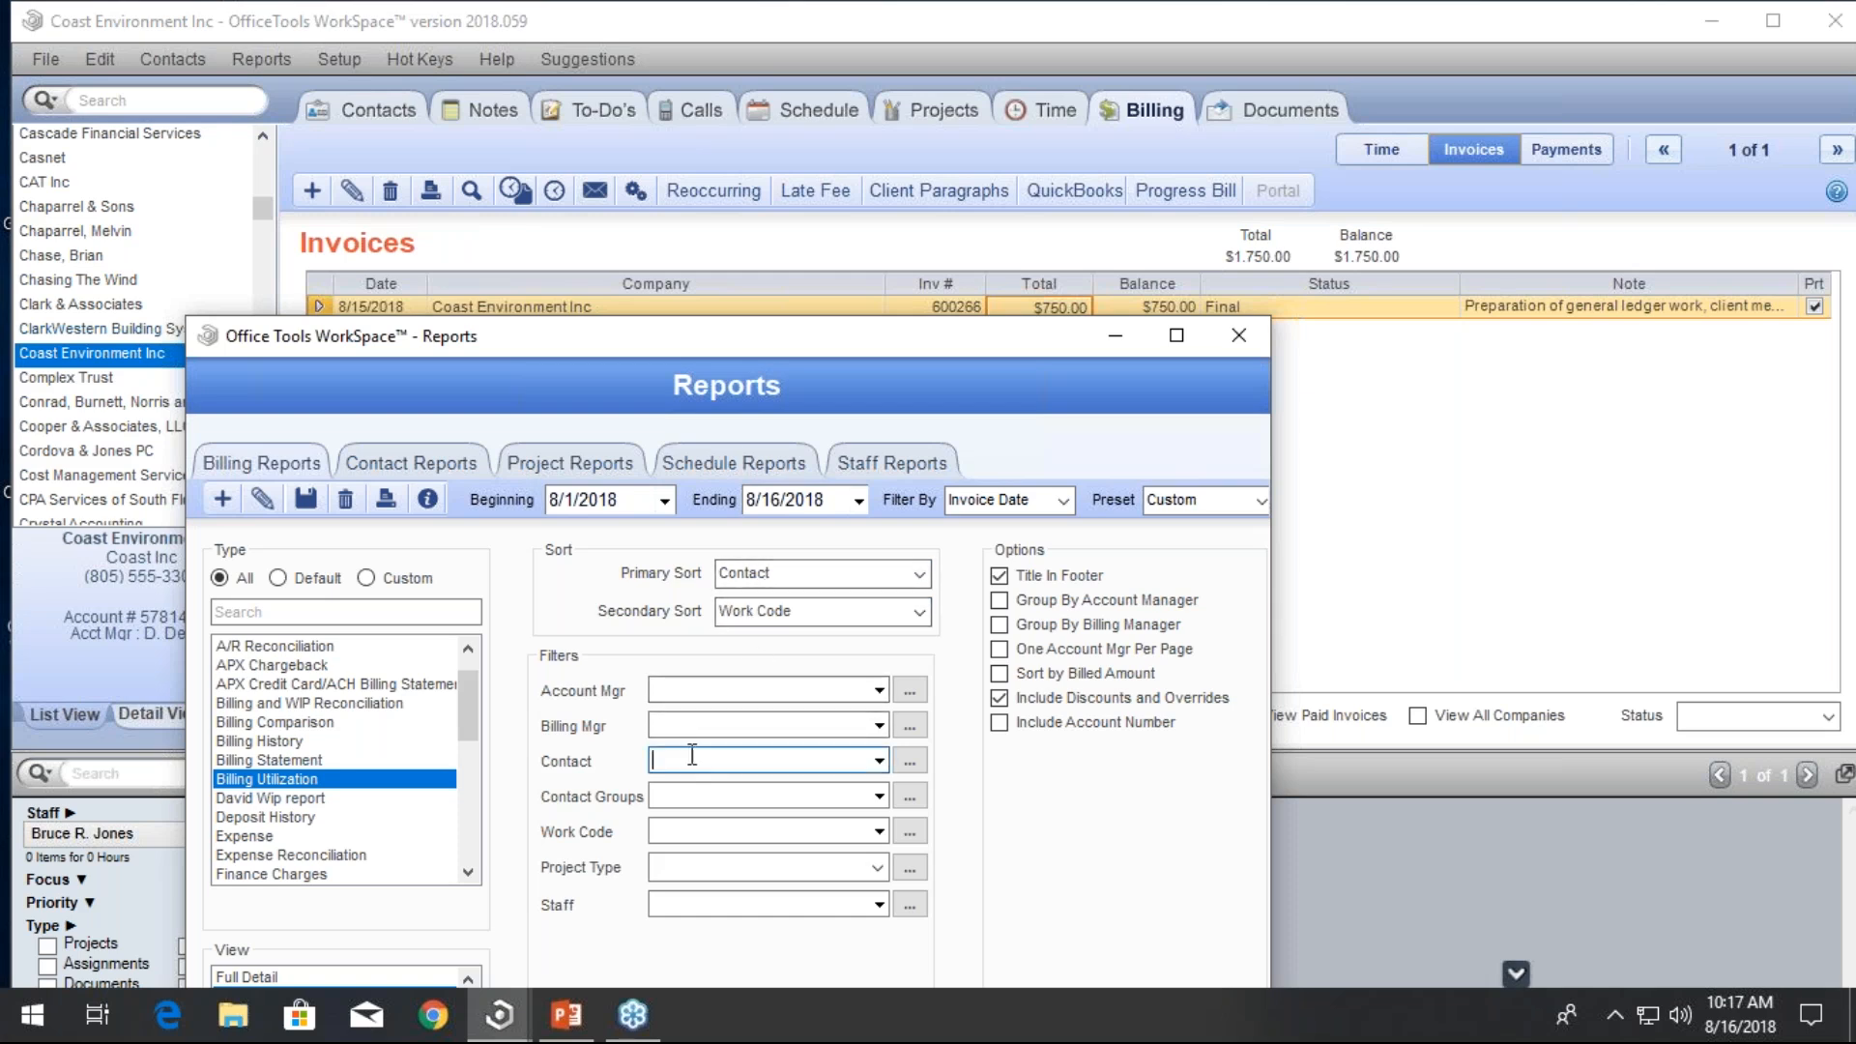
pyautogui.write('coast')
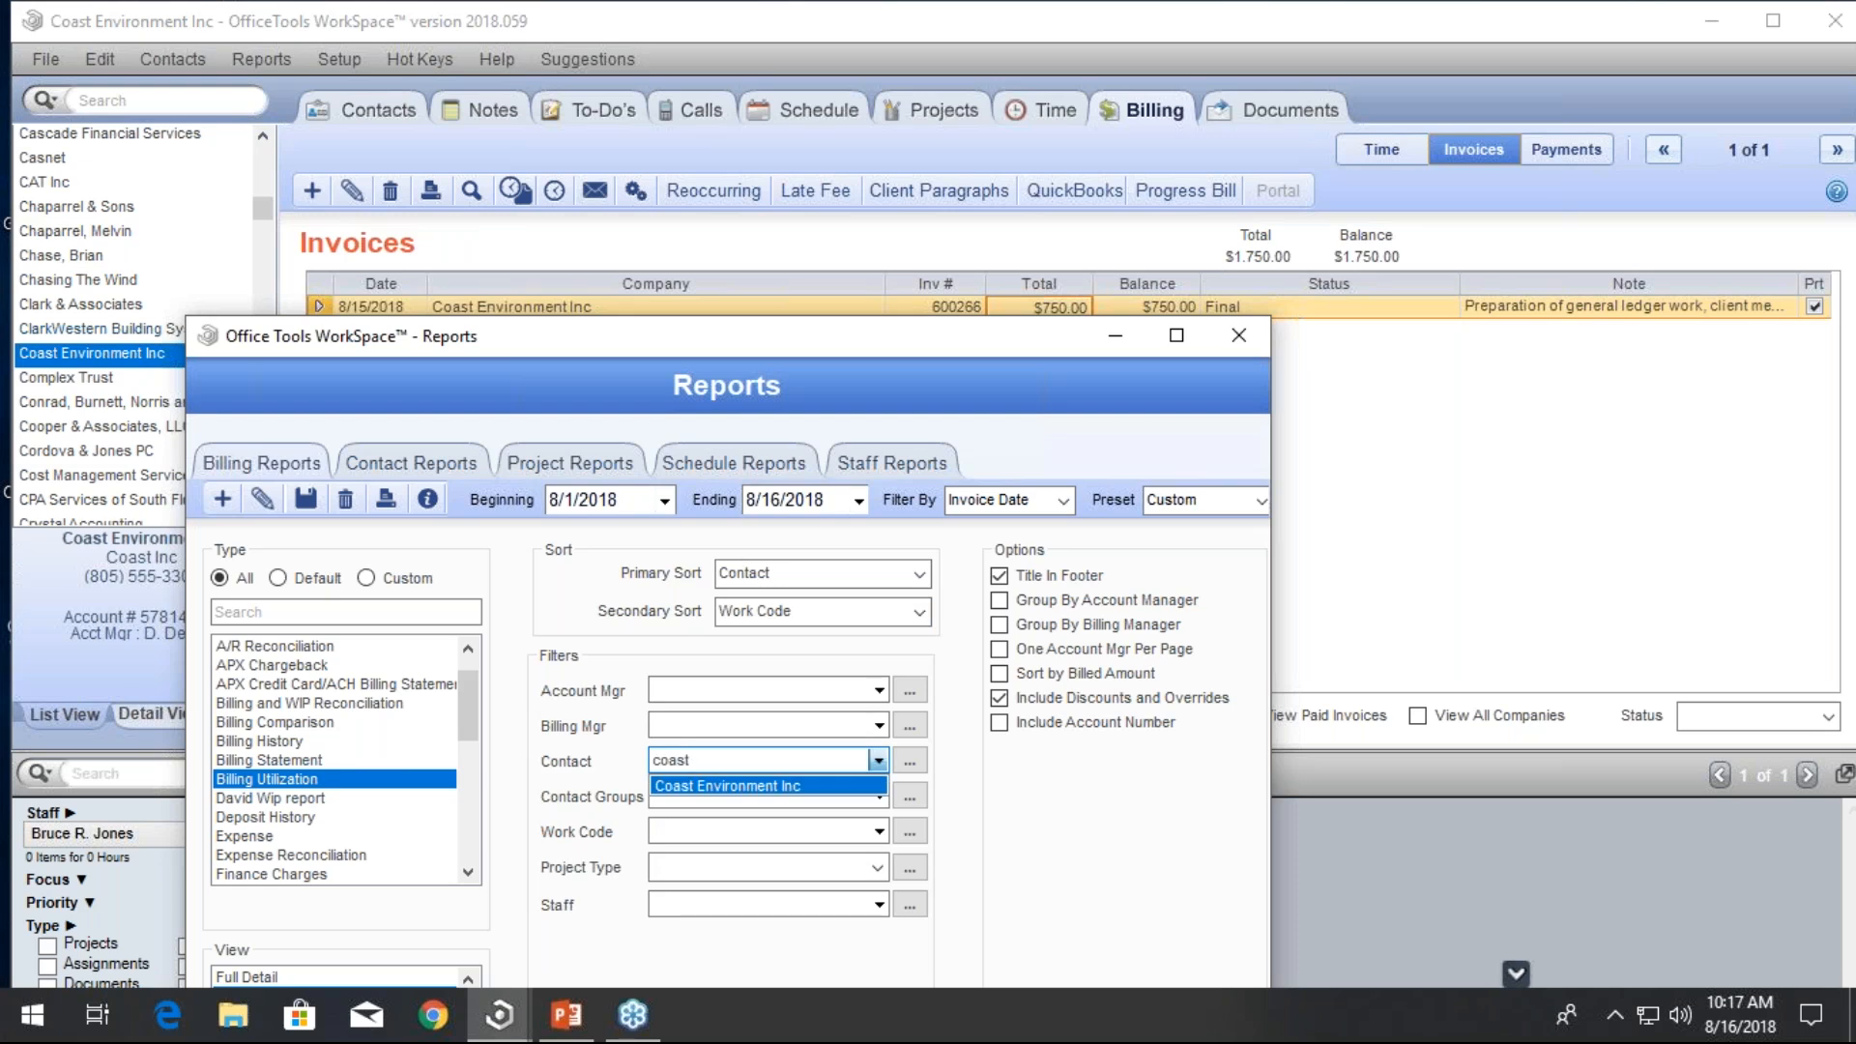
pyautogui.press('Return')
pyautogui.press('Tab')
pyautogui.doubleClick(384, 777)
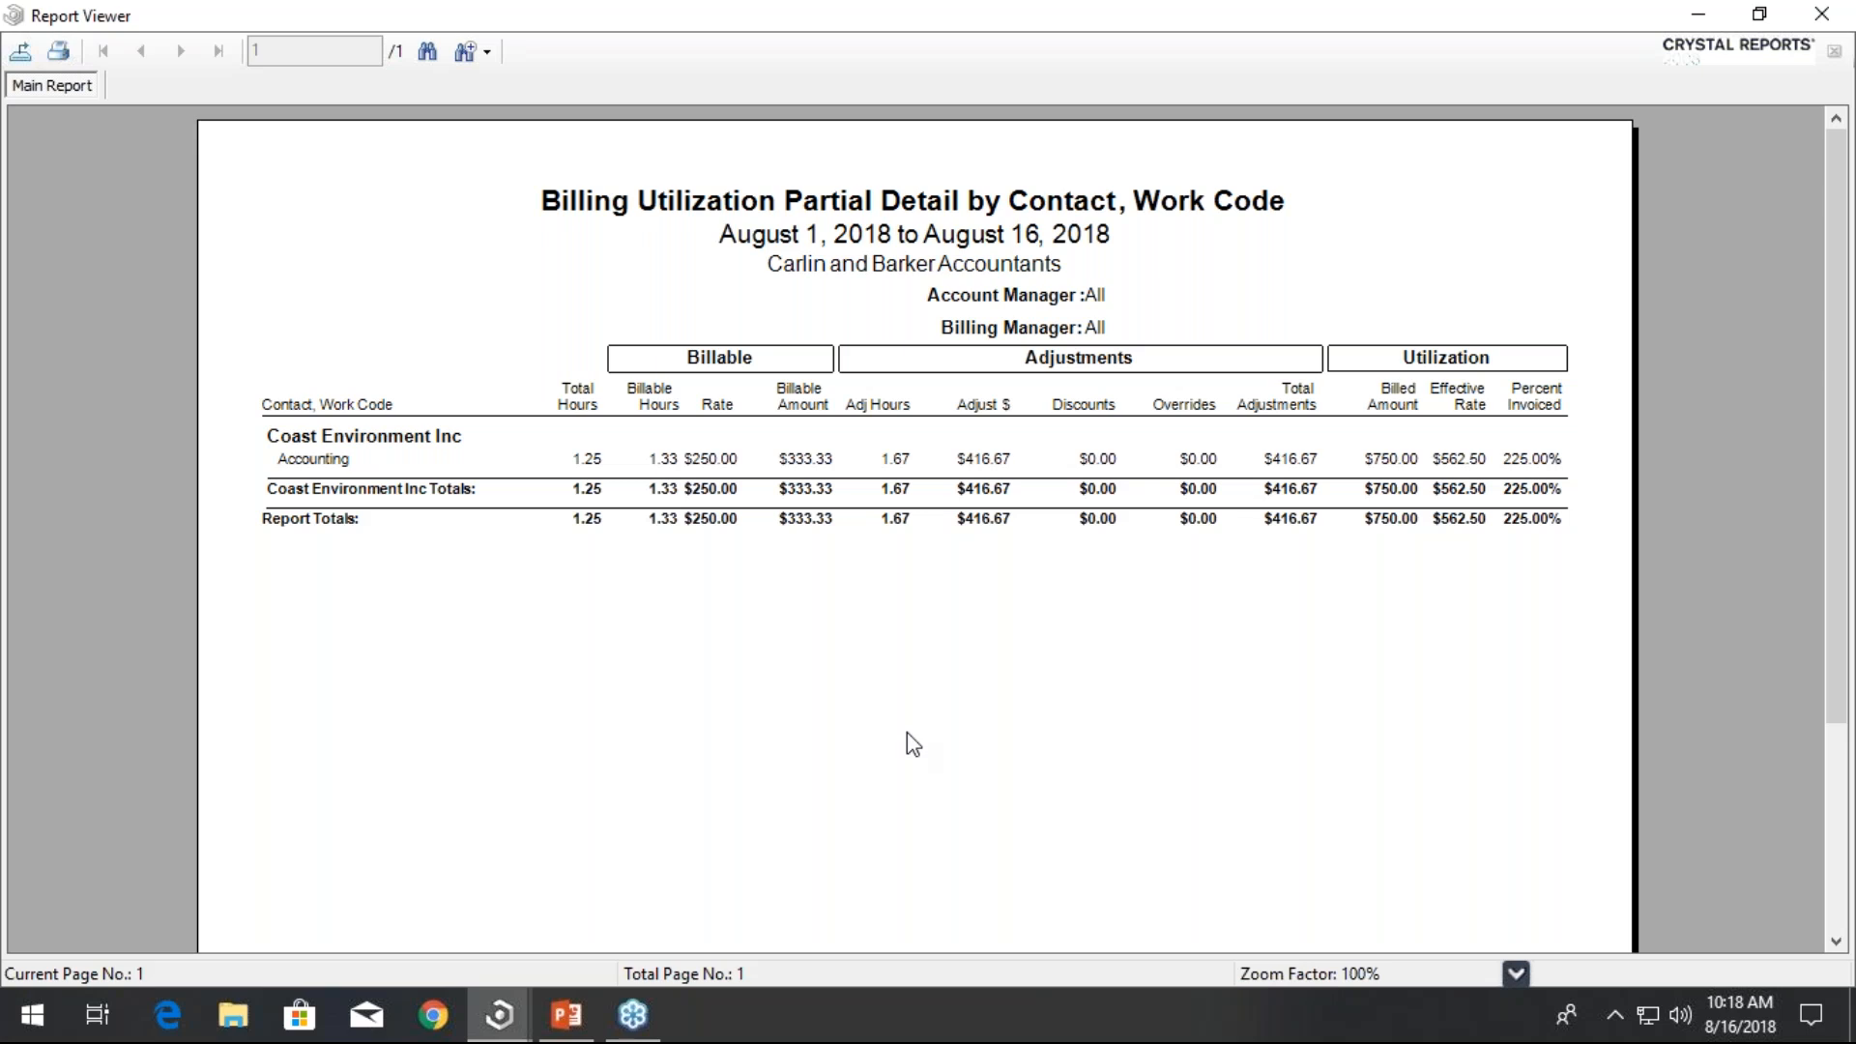
# Shrink and move the report viewer clear of the invoice list, and close the report selection window
pyautogui.doubleClick(710, 8)
pyautogui.moveTo(731, 63); pyautogui.dragTo(948, 498)
pyautogui.click(1226, 342)
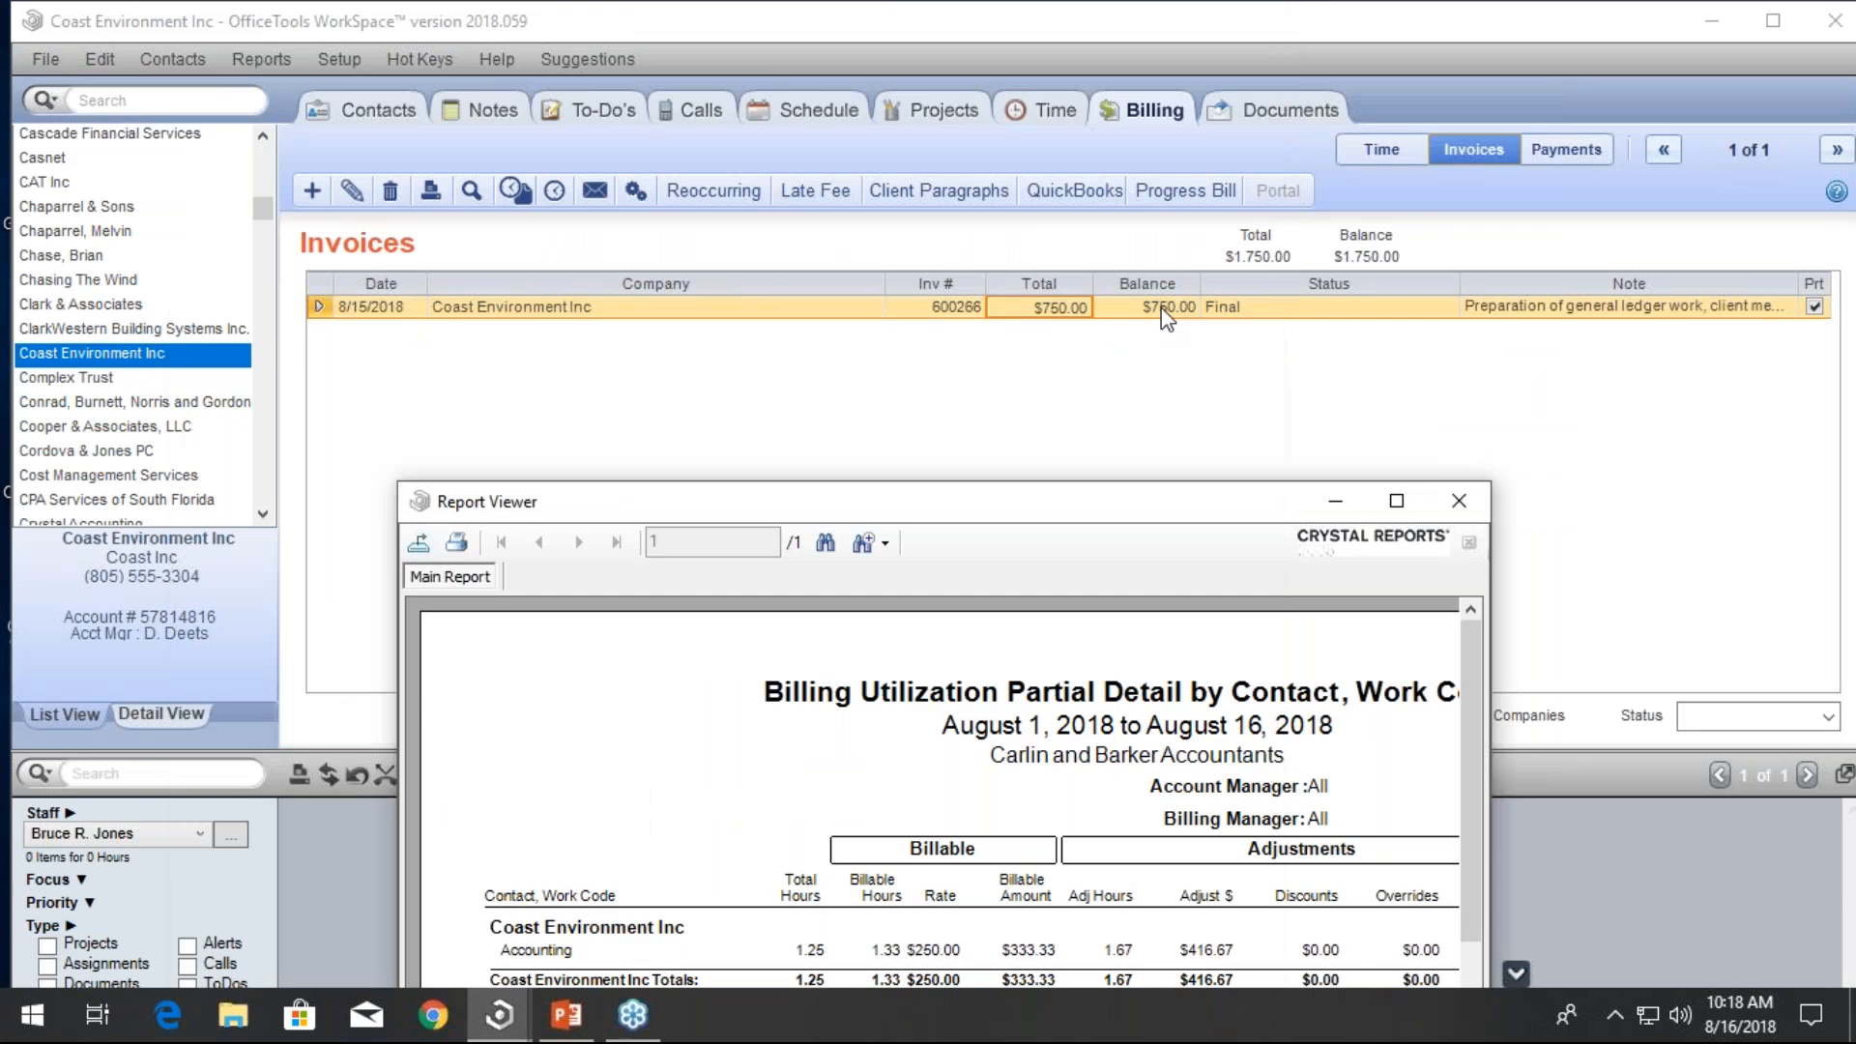
# Enlarge the Billing Utilization report, examine Coast Environment Inc's hours, adjustments and percent invoiced, and close the report
pyautogui.moveTo(1206, 521); pyautogui.dragTo(1187, 214)
pyautogui.doubleClick(1187, 213)
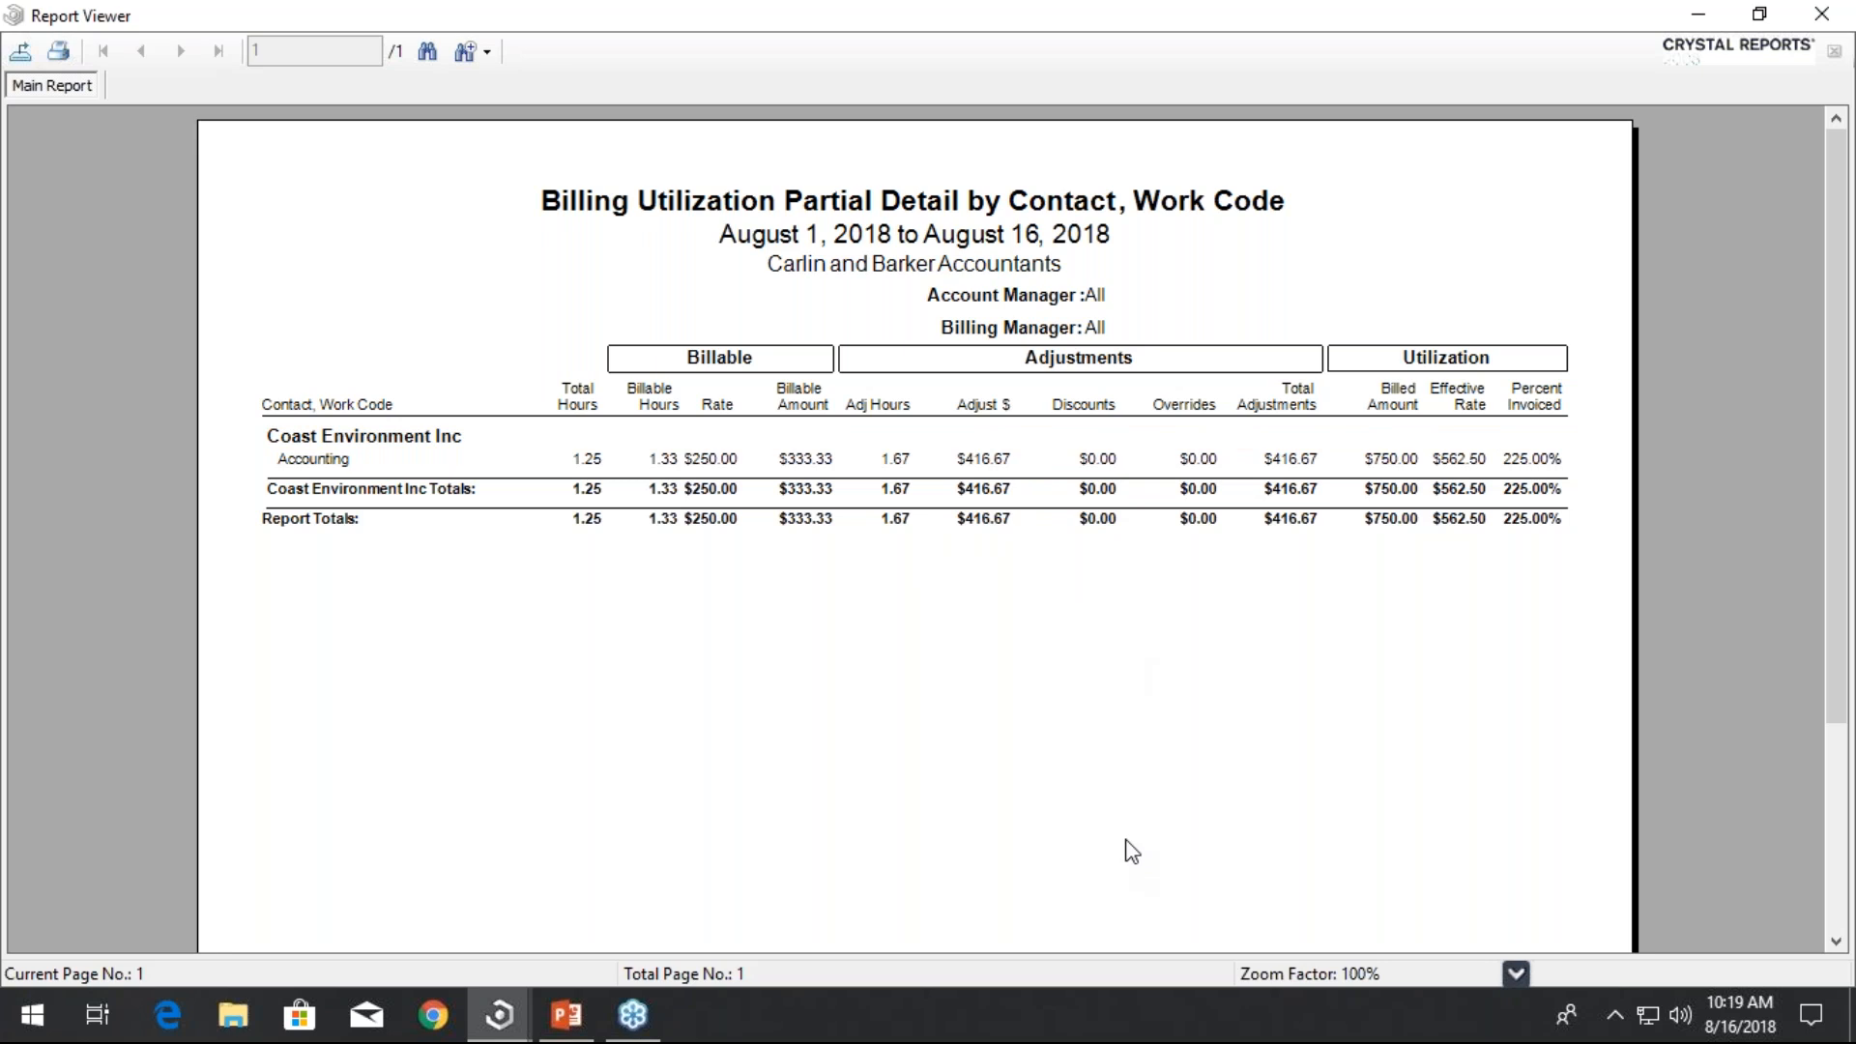
pyautogui.click(969, 464)
pyautogui.click(972, 489)
pyautogui.click(1033, 490)
pyautogui.click(499, 461)
pyautogui.click(503, 436)
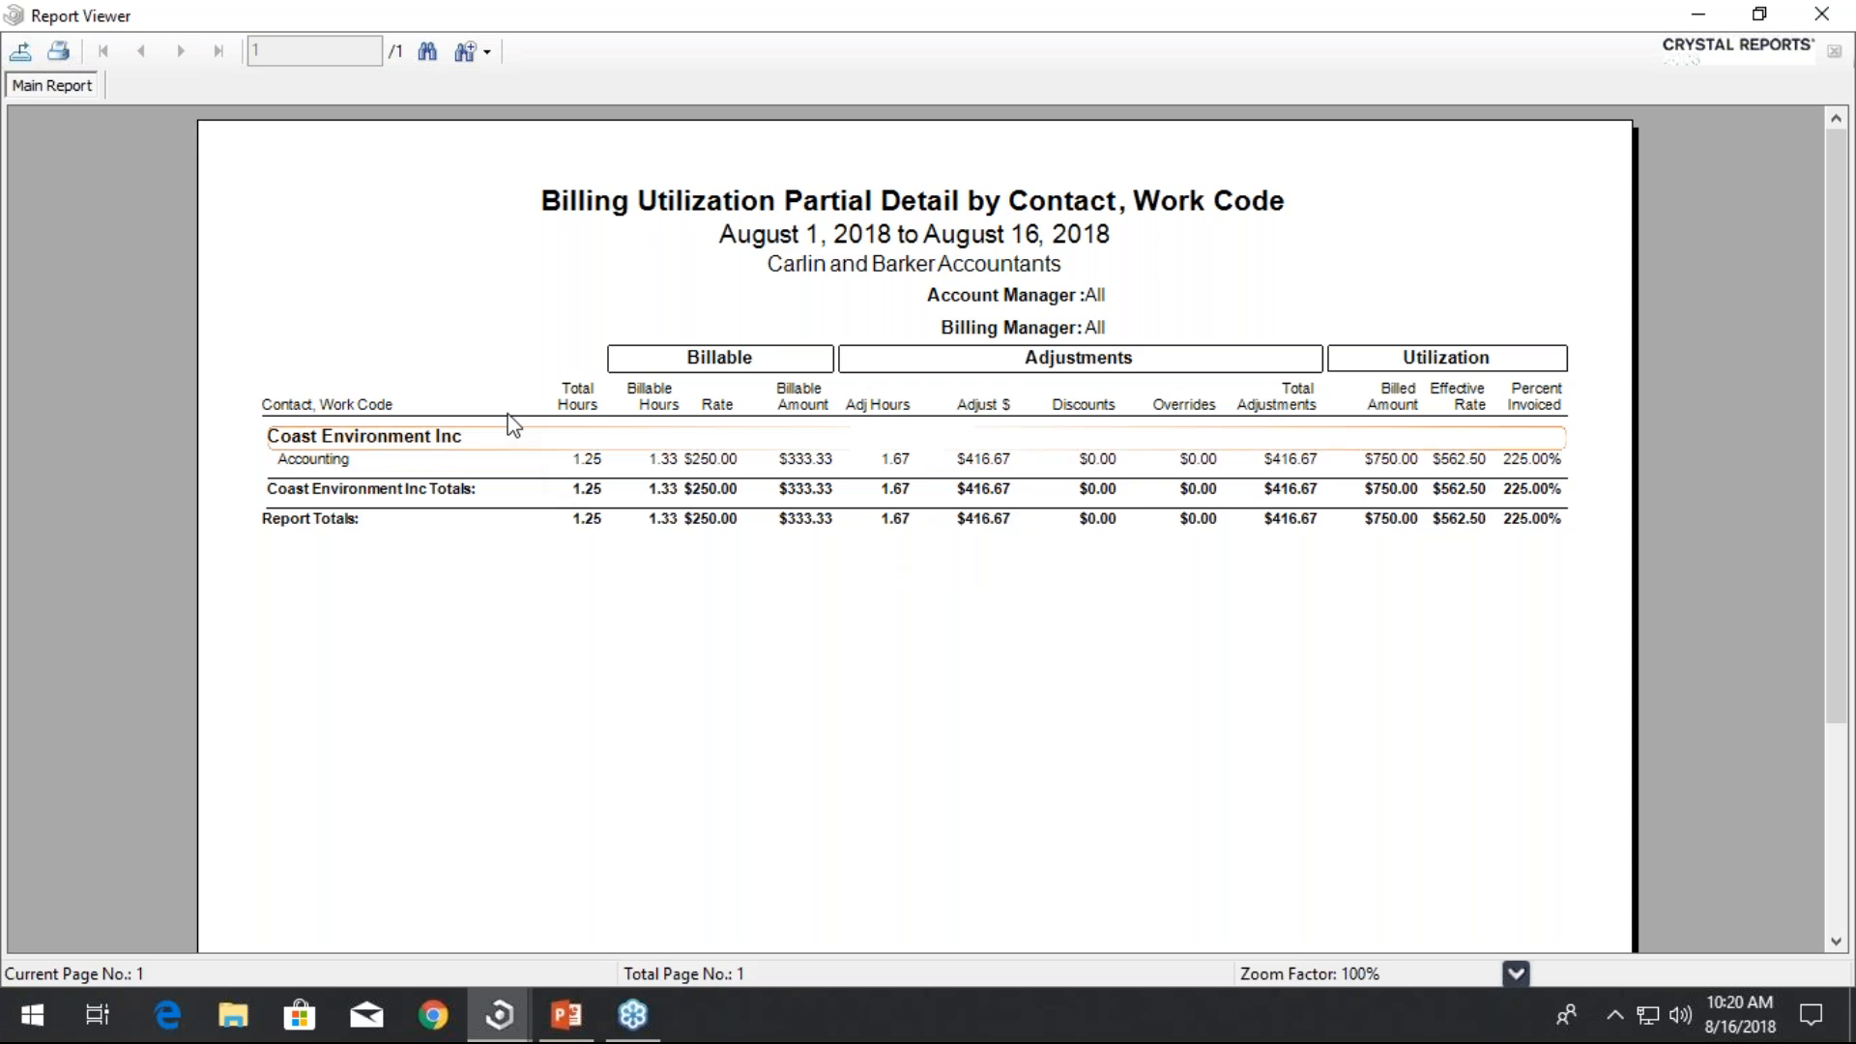
pyautogui.click(1550, 458)
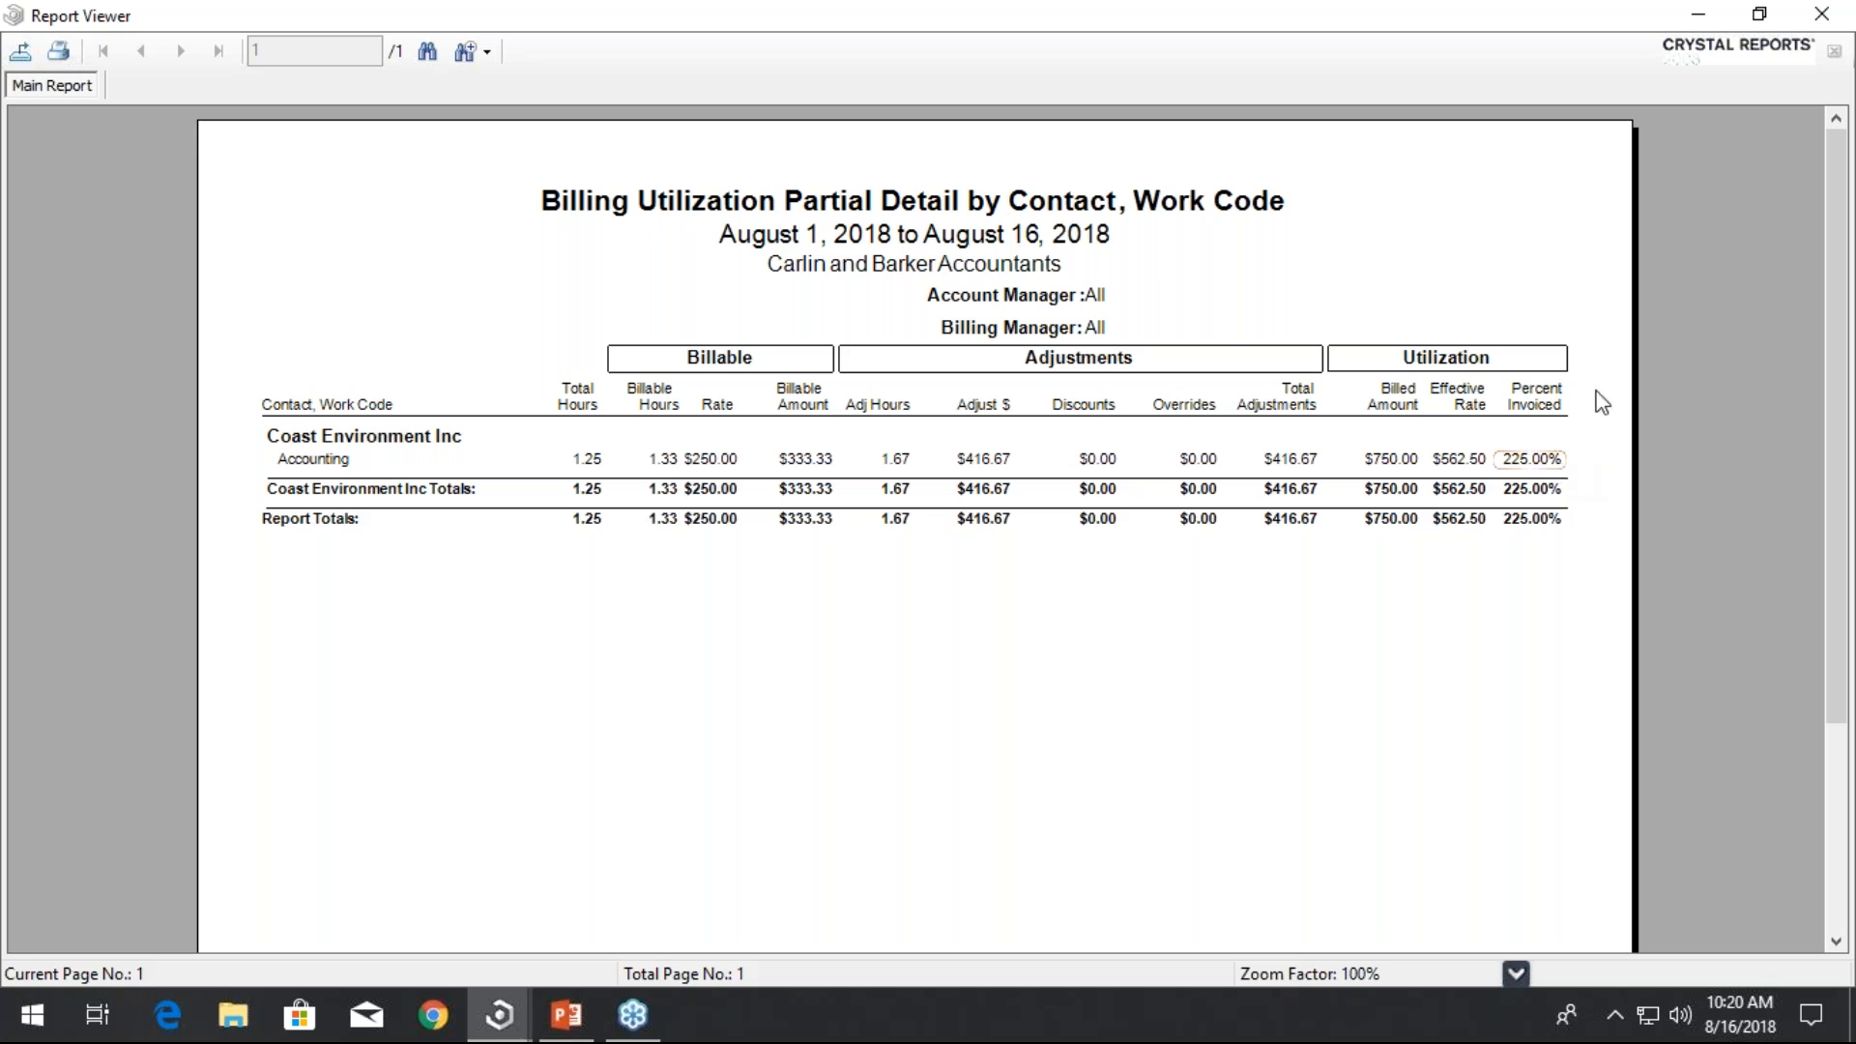
pyautogui.click(1839, 21)
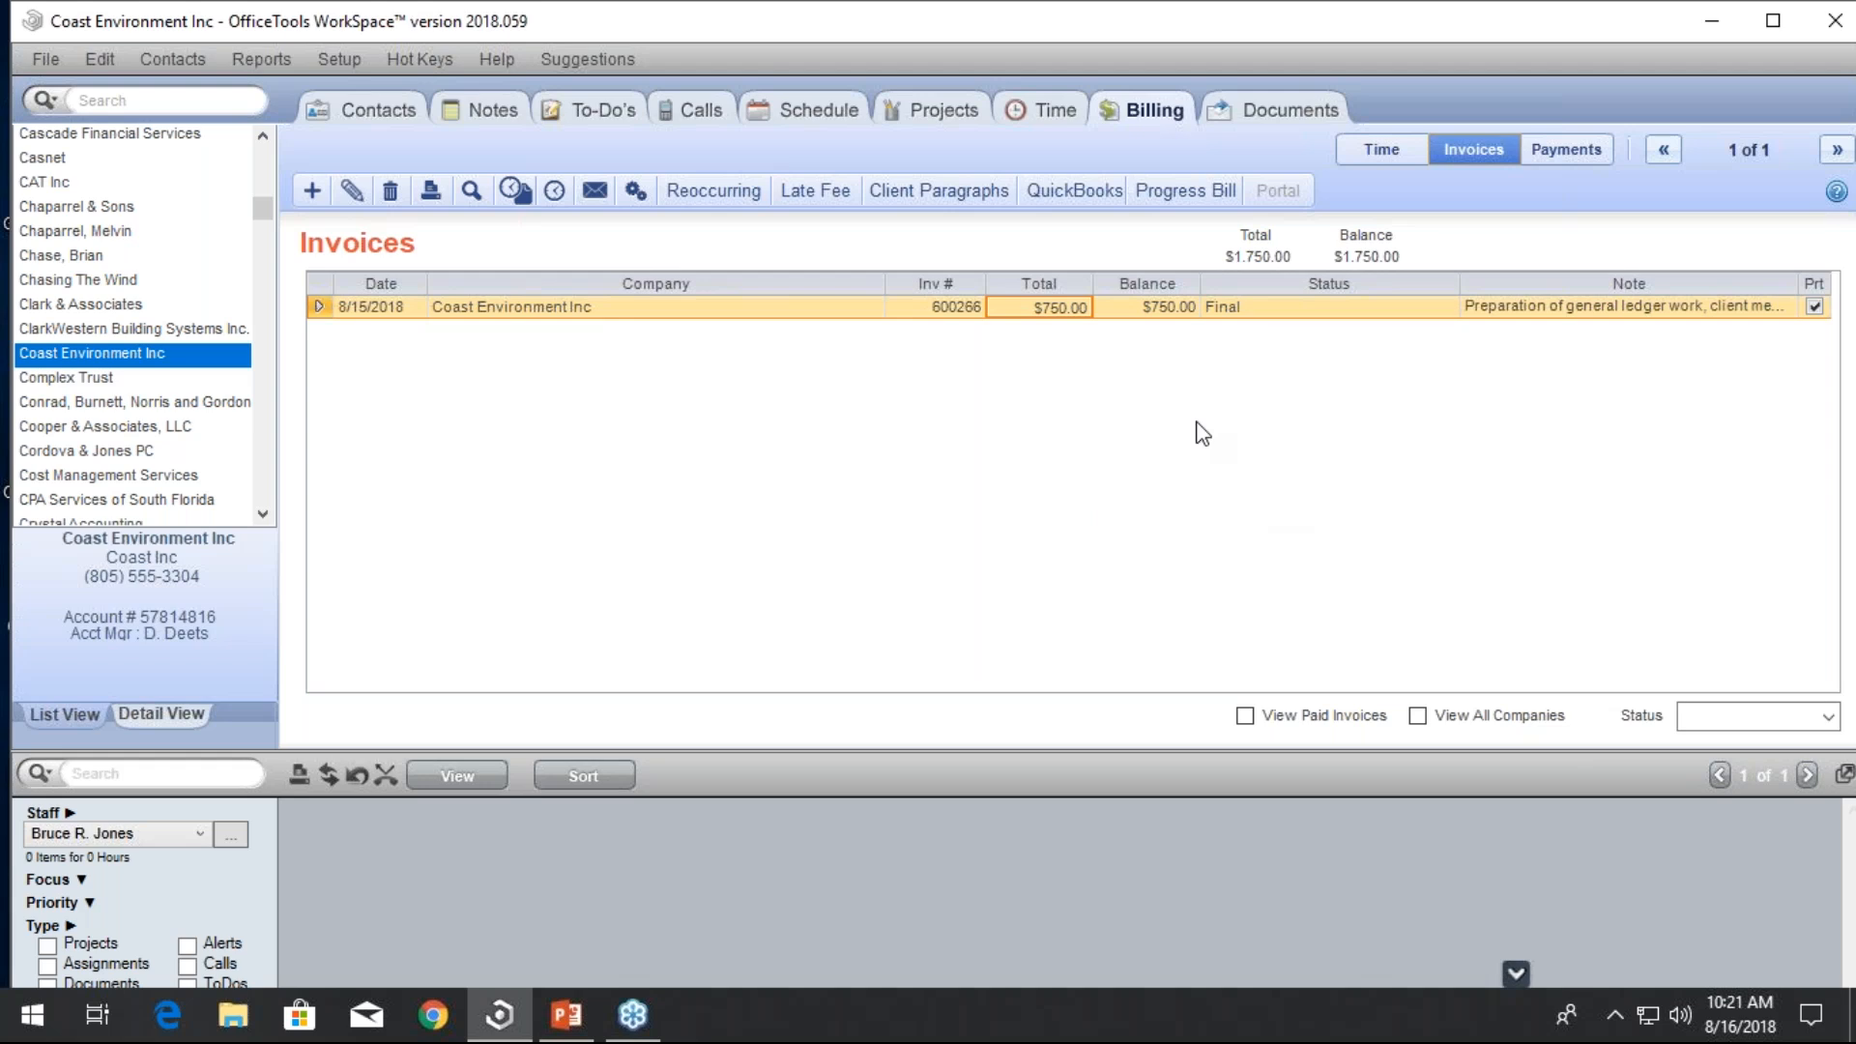
# Mark Coast Environment Inc's three billable time cards for billing and create an invoice from them
pyautogui.click(1378, 150)
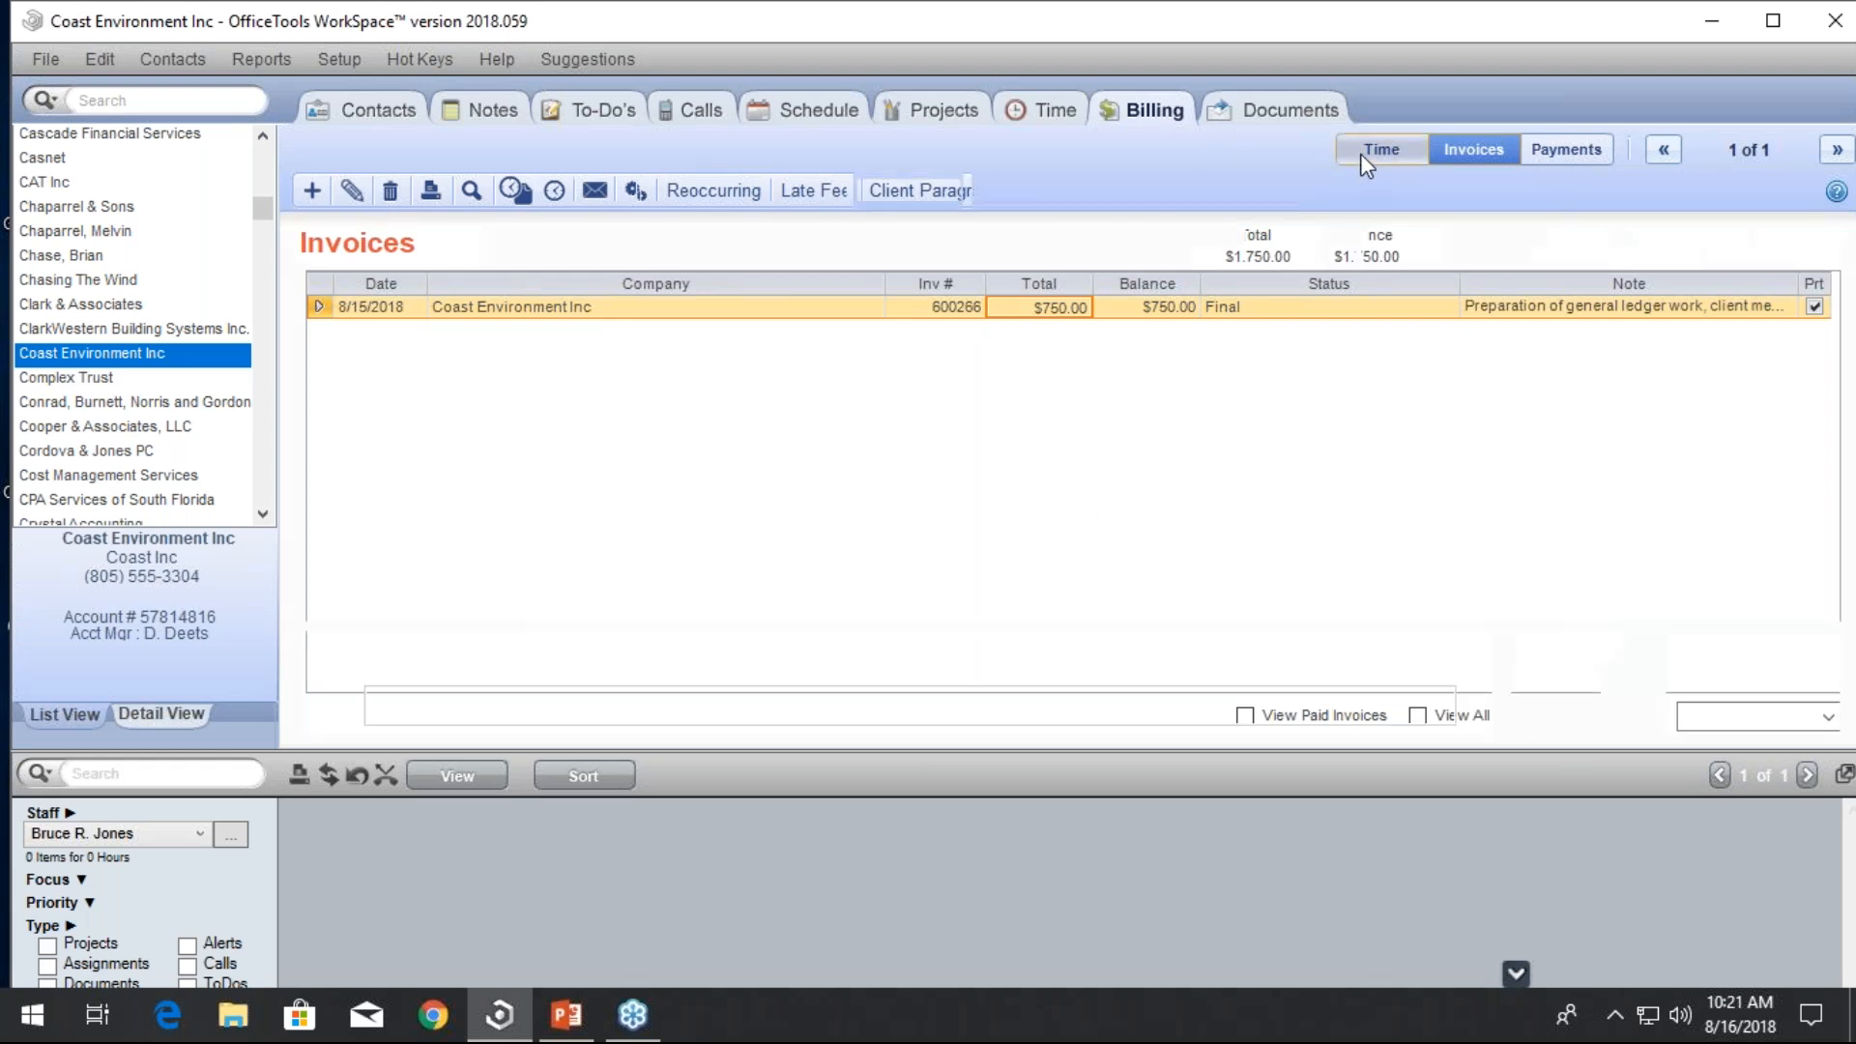
pyautogui.click(1305, 307)
pyautogui.click(1305, 307)
pyautogui.click(951, 188)
pyautogui.click(1122, 659)
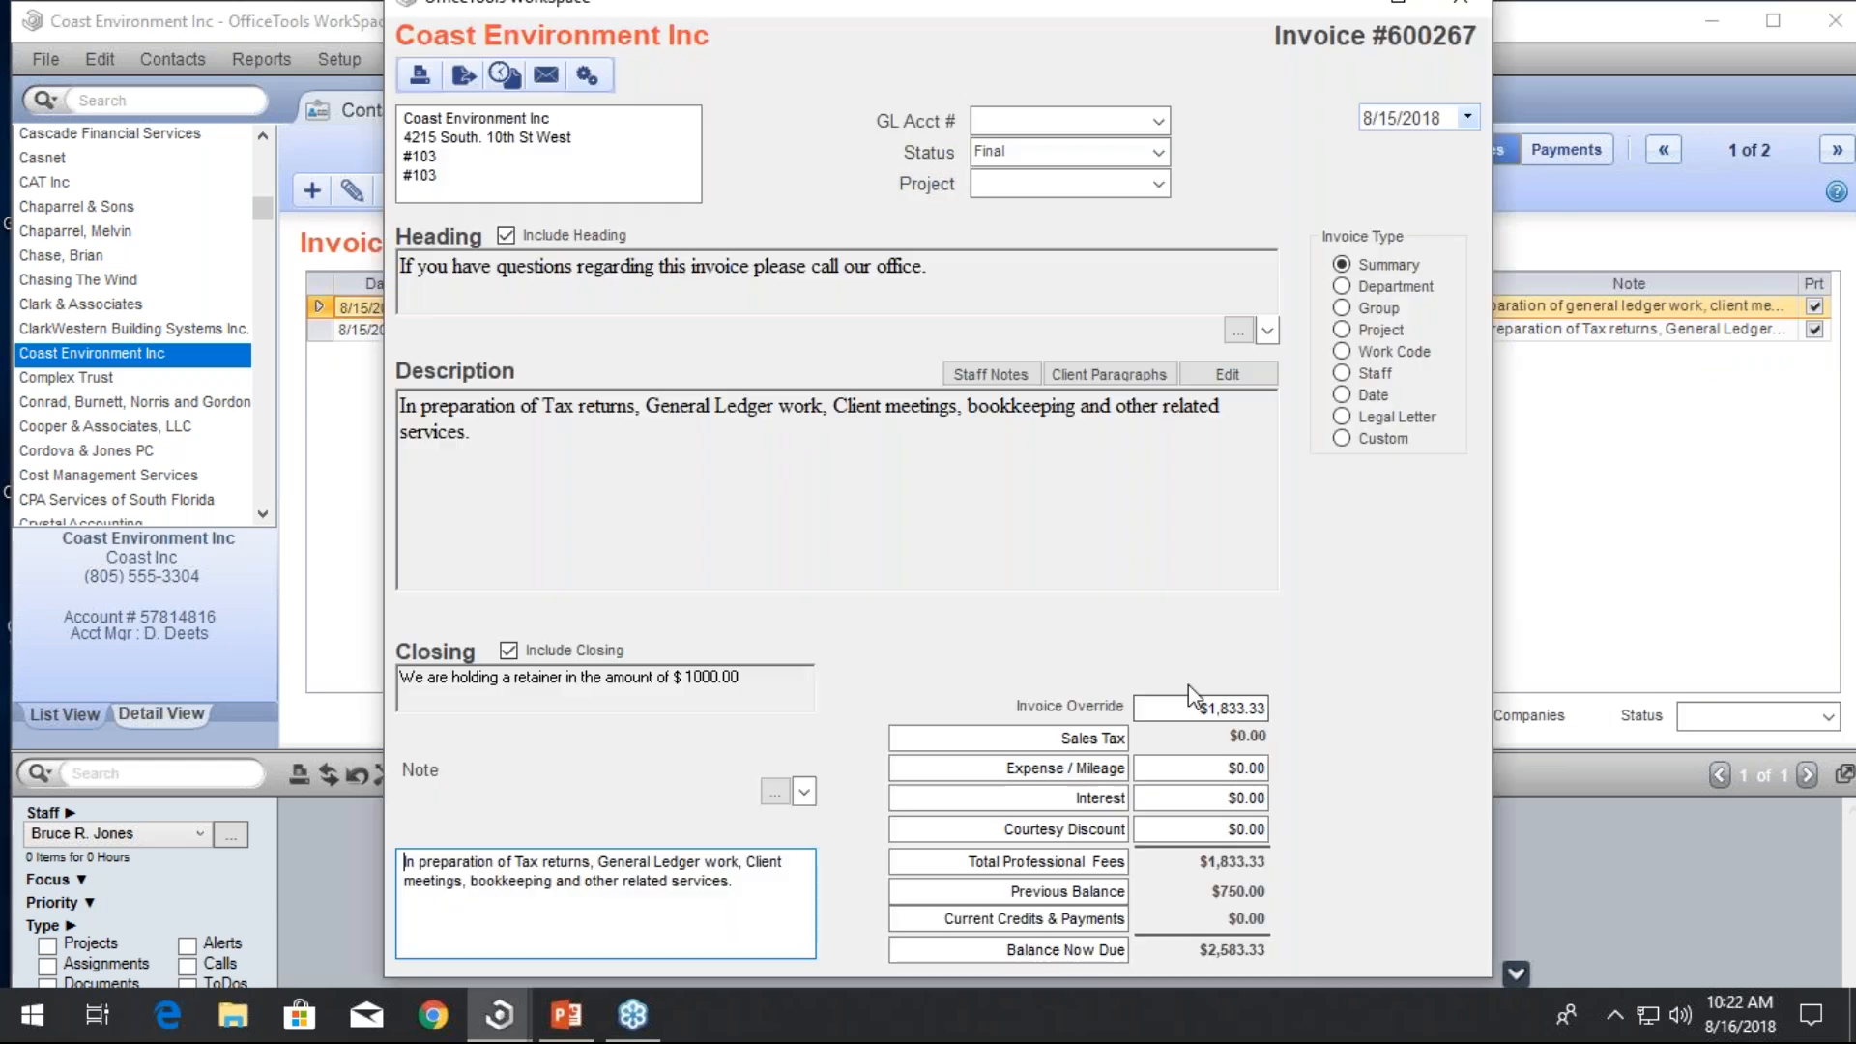
# Set the new invoice's Invoice Override to 1500 and apportion the time cards
pyautogui.click(1195, 707)
pyautogui.write('1500')
pyautogui.press('Tab')
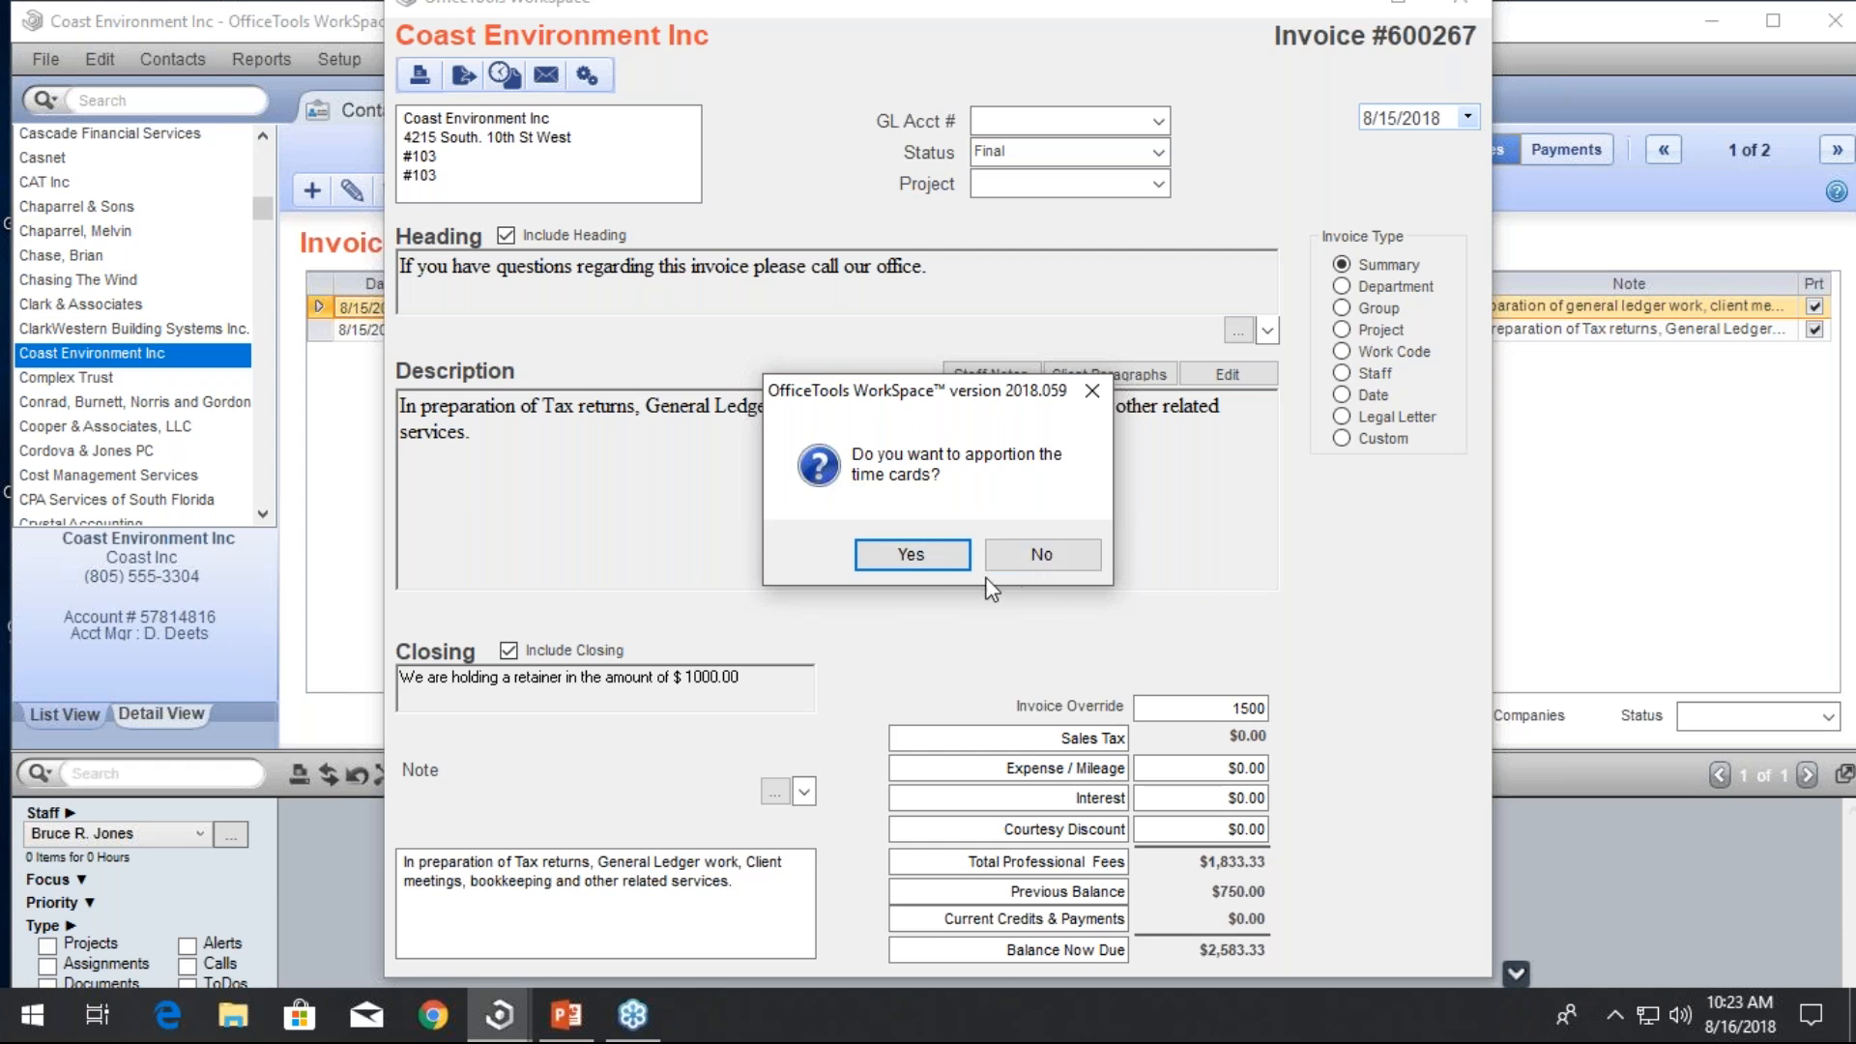
pyautogui.click(921, 571)
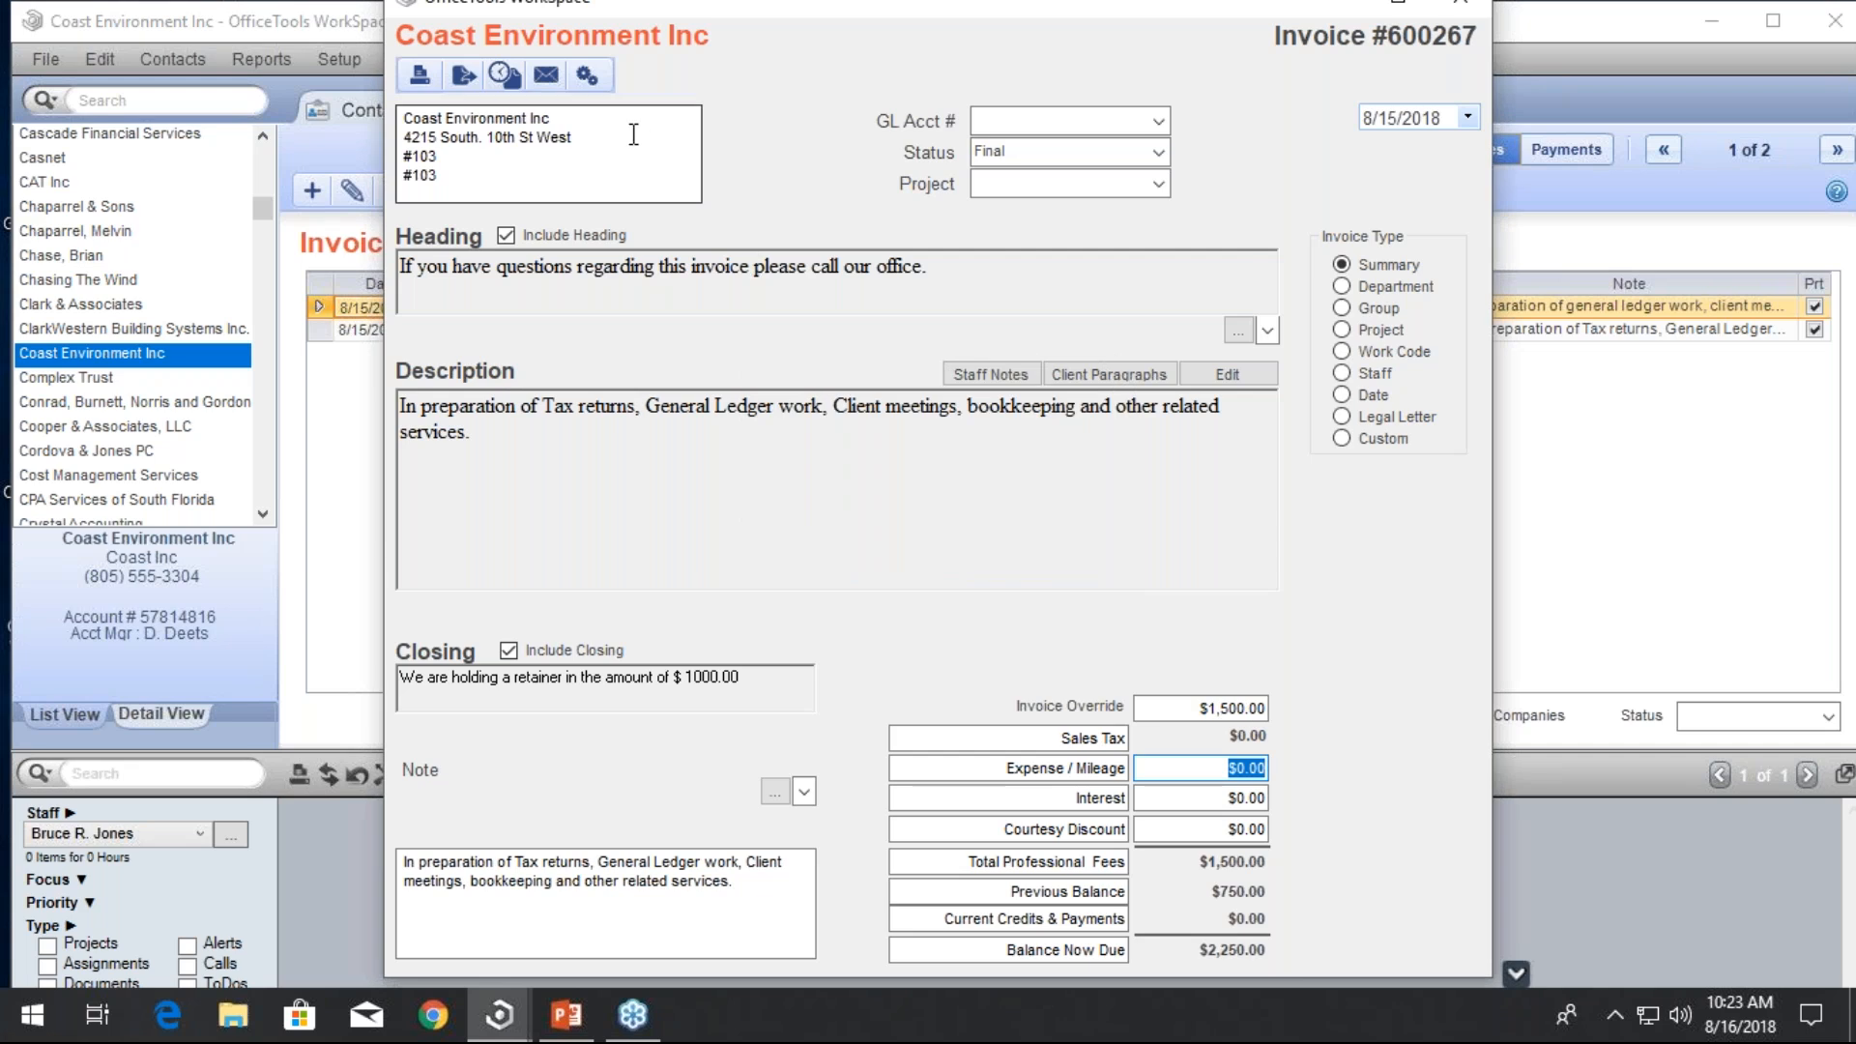
# Show the invoice's associated time cards, clear their plus/minus adjustments and close the window
pyautogui.click(504, 76)
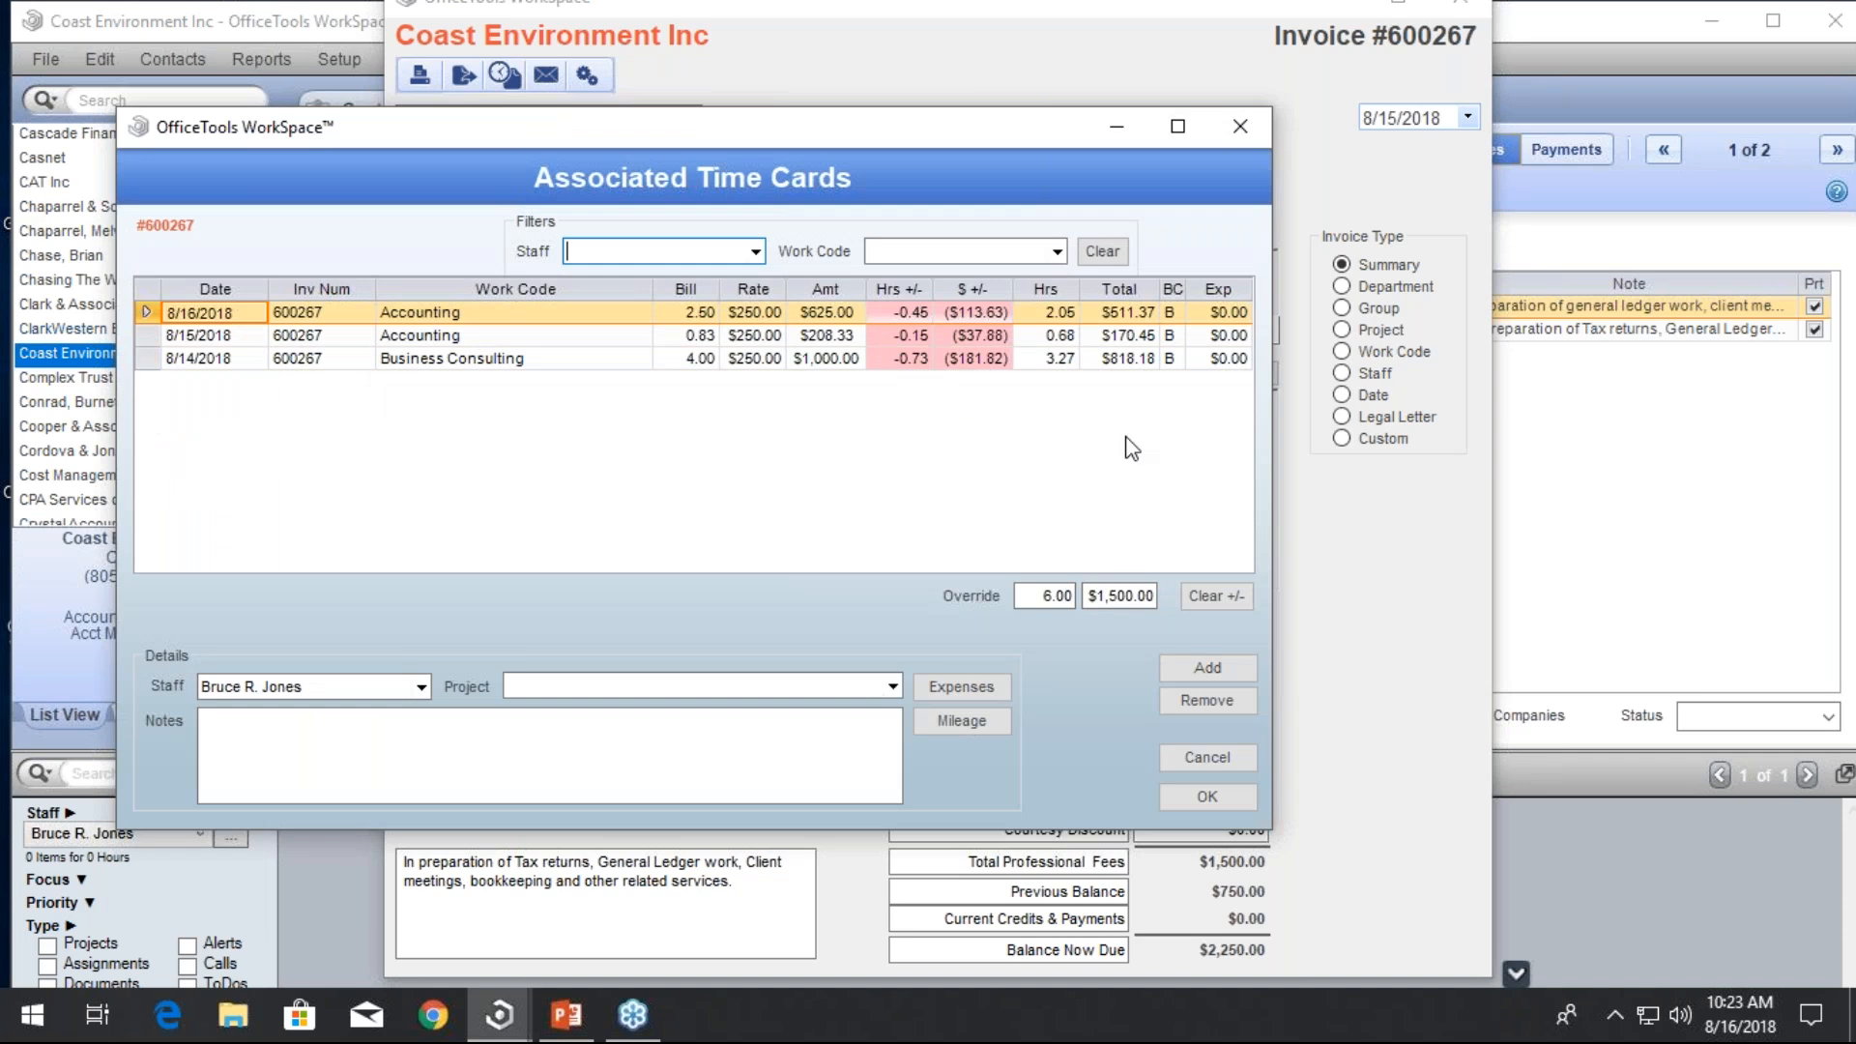
pyautogui.click(1216, 596)
pyautogui.click(1241, 135)
# Set the Invoice Override to 1800 and decline apportioning the time cards
pyautogui.write('1,')
pyautogui.write('500')
pyautogui.press('Tab')
pyautogui.hotkey('shift', 'Tab')
pyautogui.write('1800')
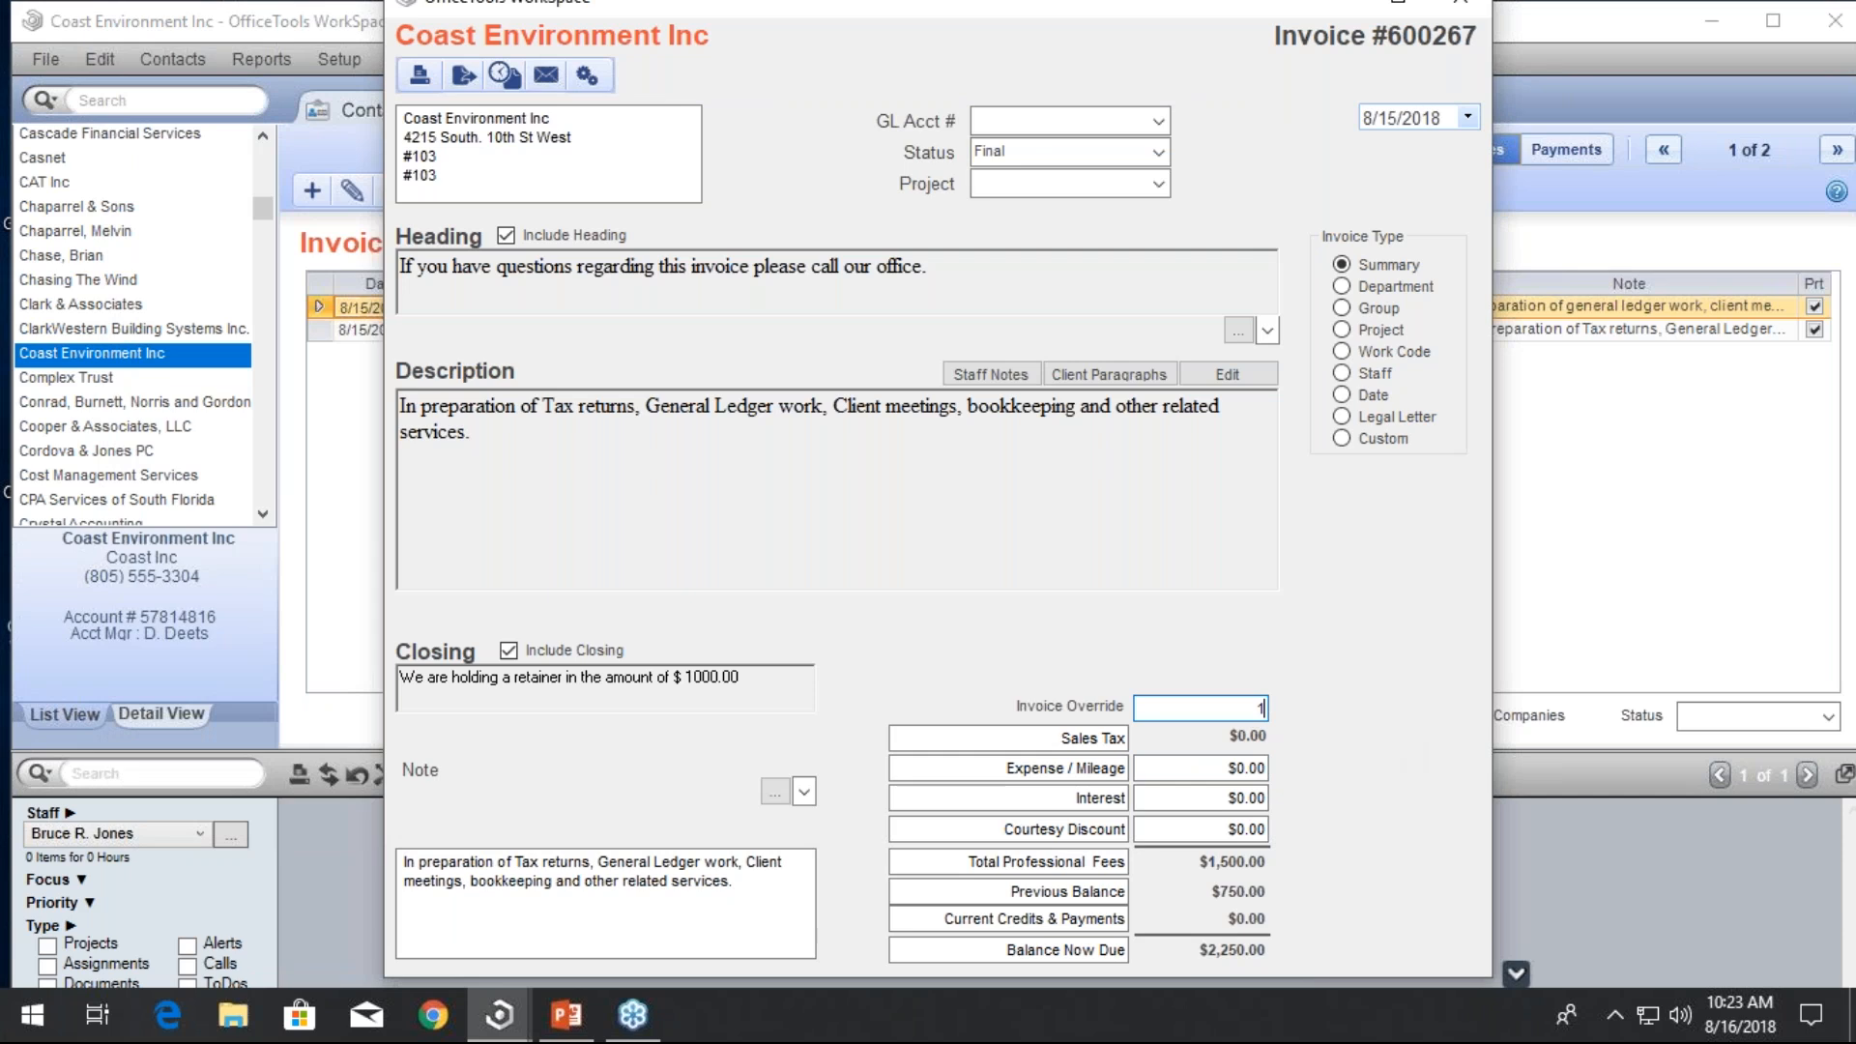
pyautogui.press('Tab')
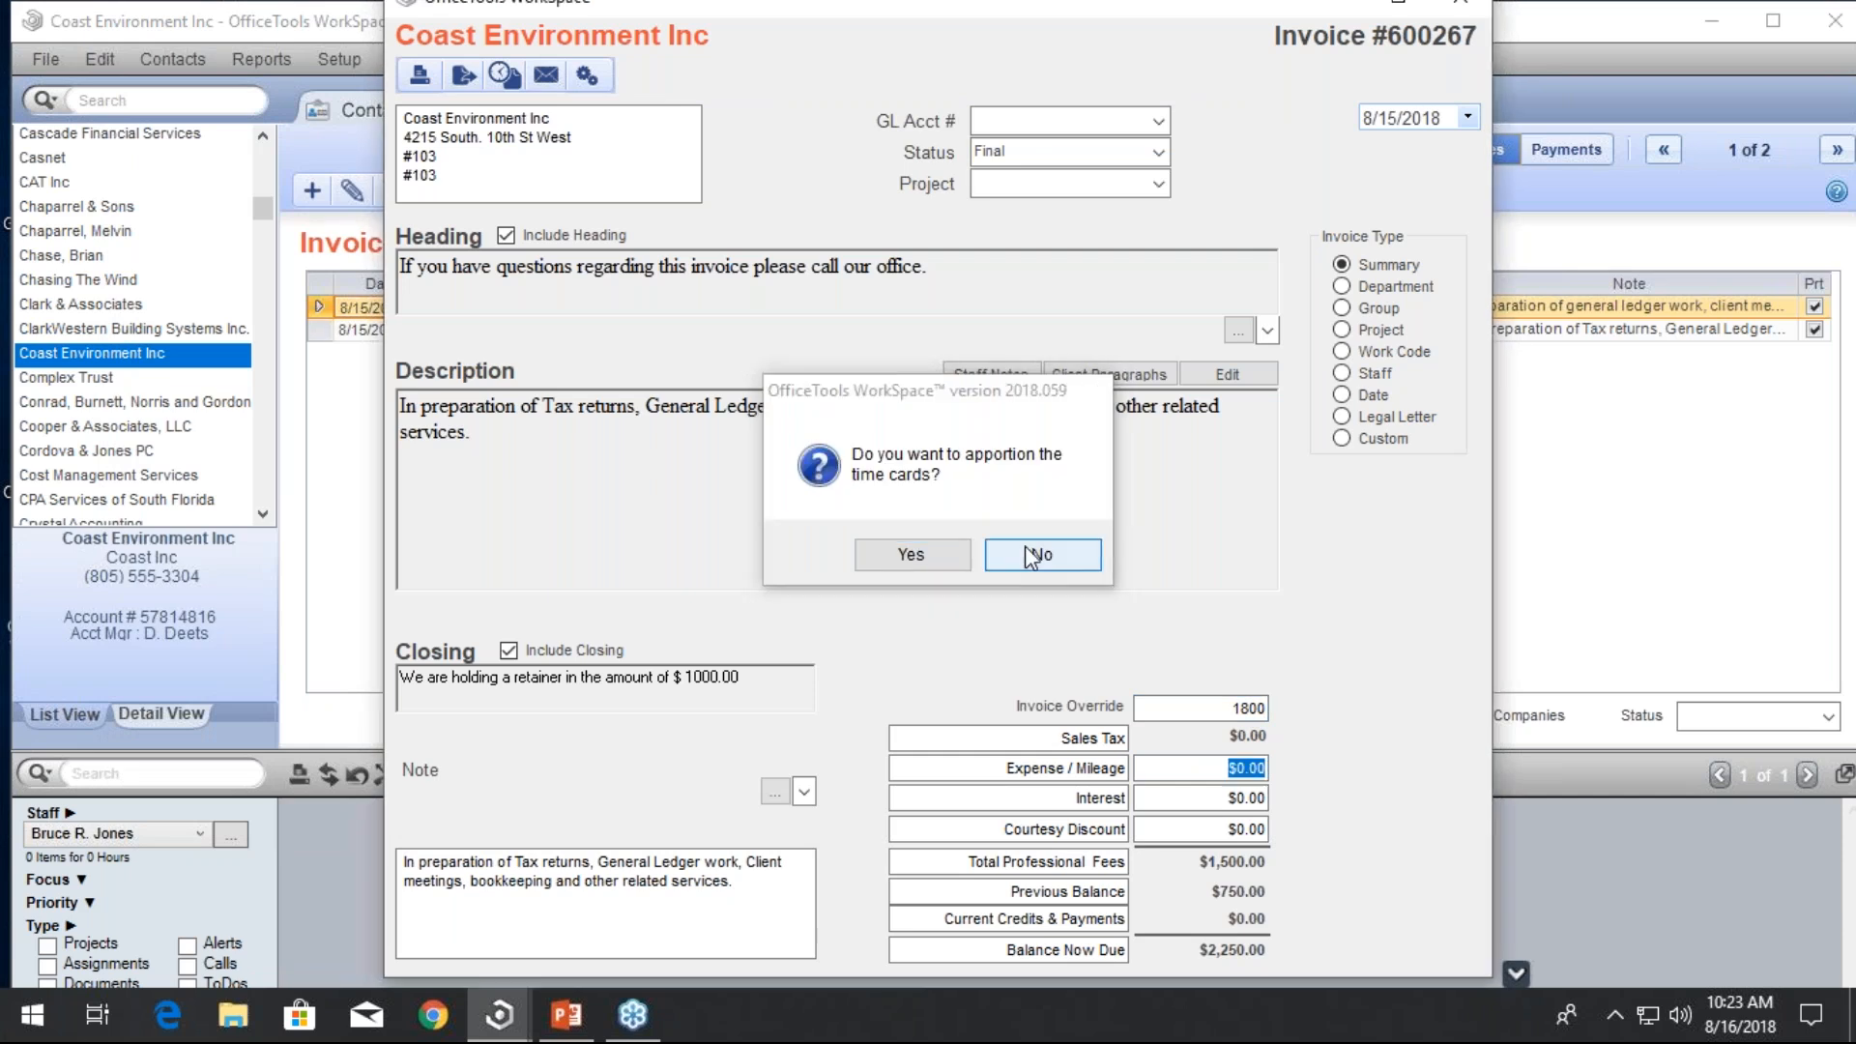
pyautogui.click(1025, 545)
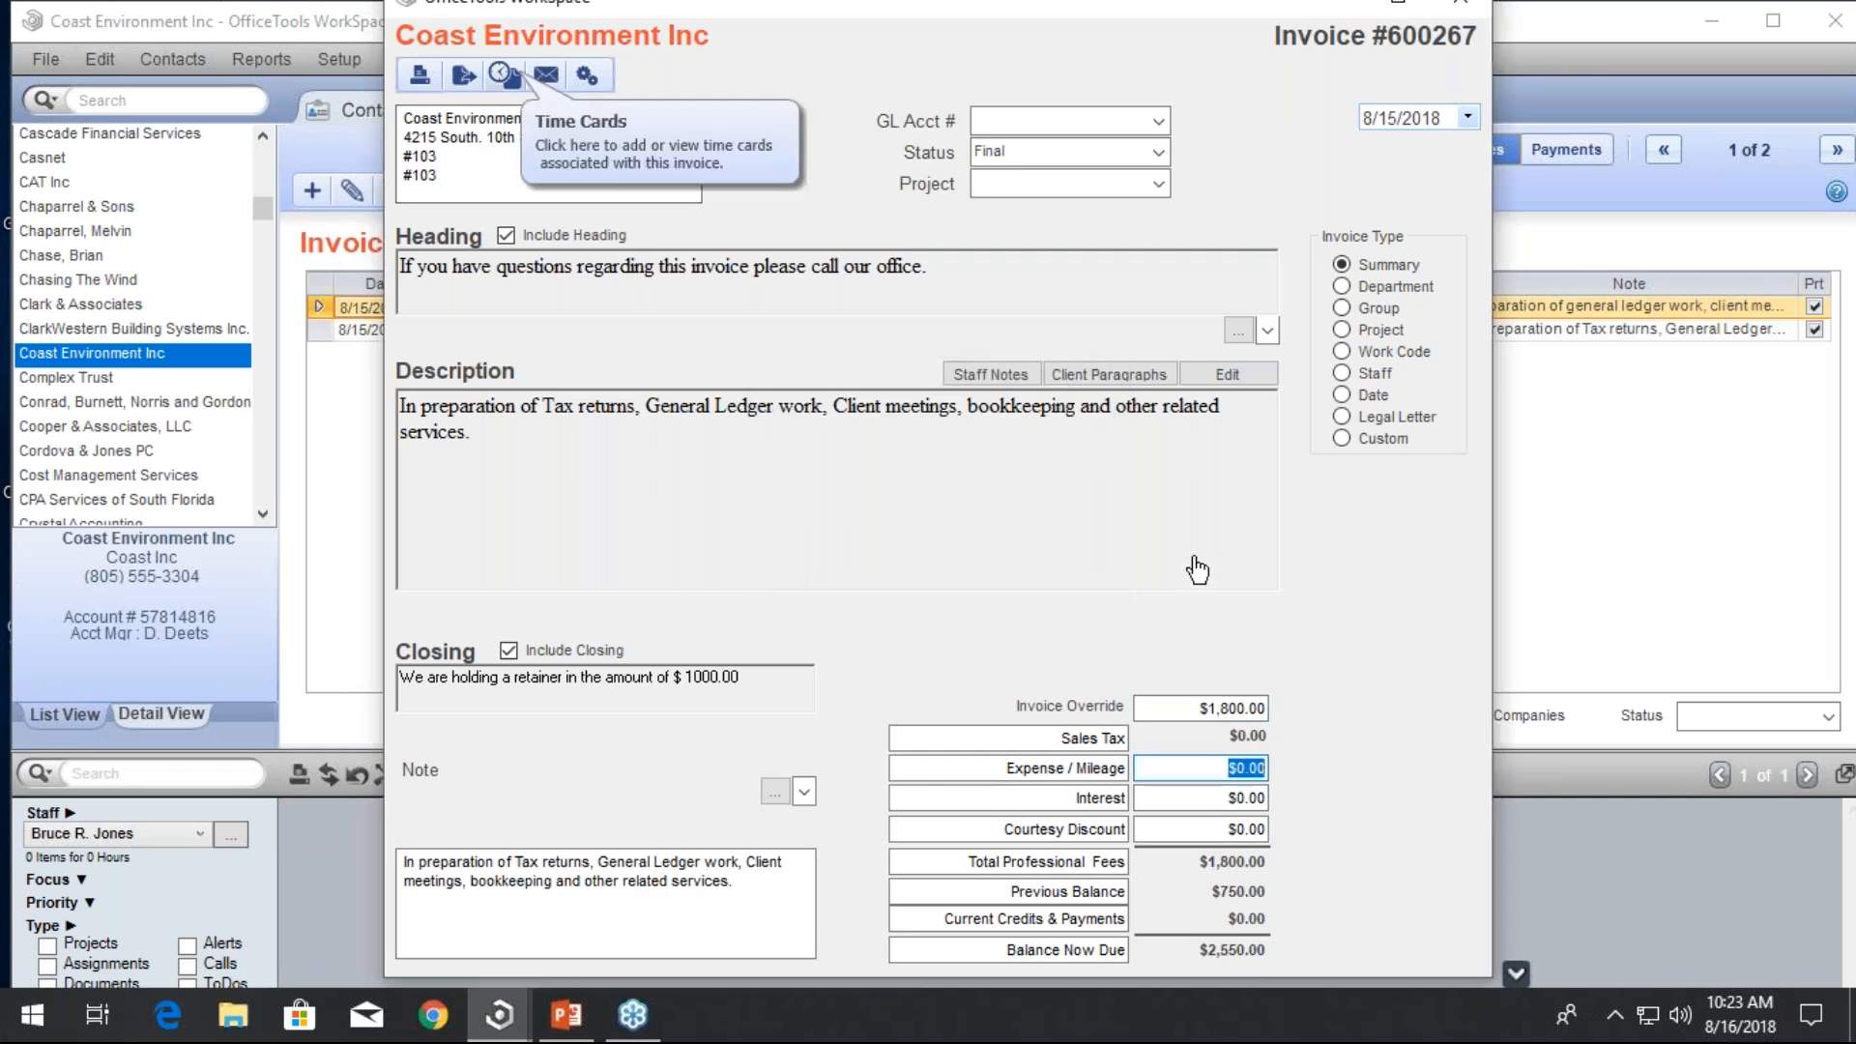
# Remove all associated time cards from the new invoice, answer the update prompts, and close the invoice
pyautogui.click(503, 75)
pyautogui.click(1177, 735)
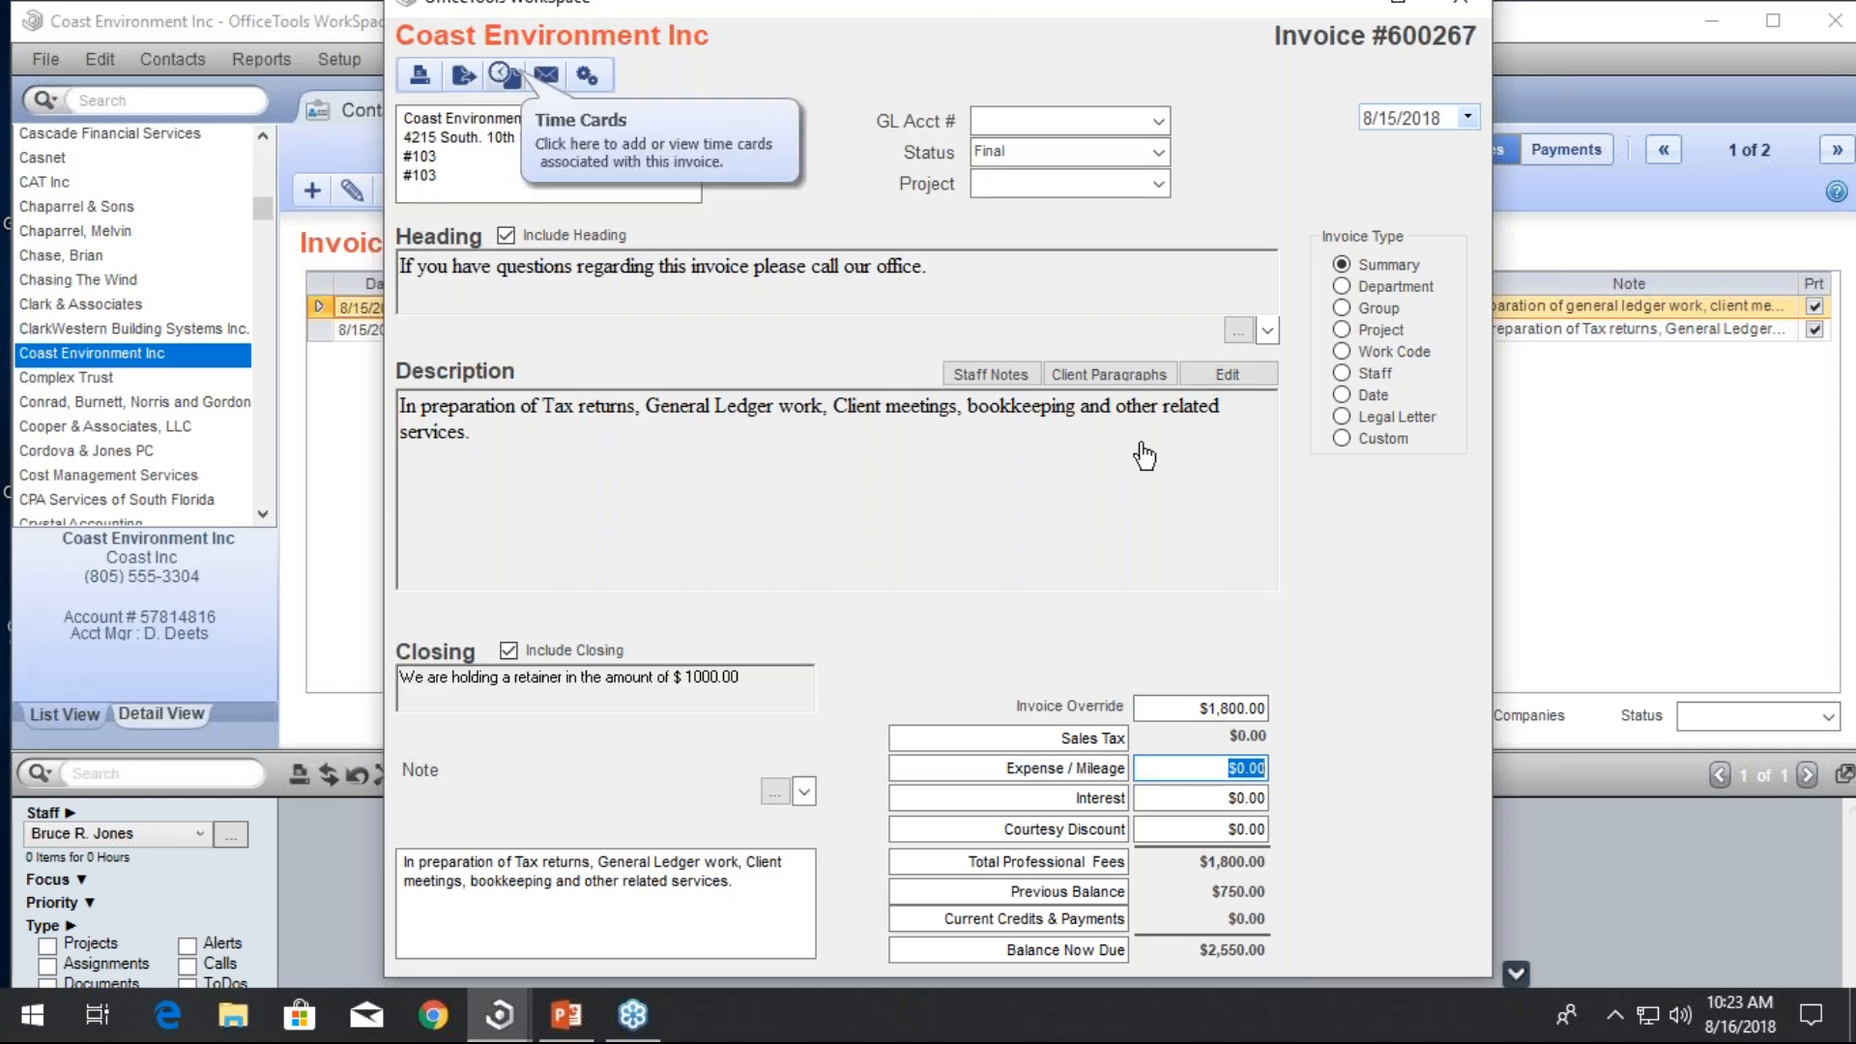
pyautogui.click(503, 75)
pyautogui.click(1209, 700)
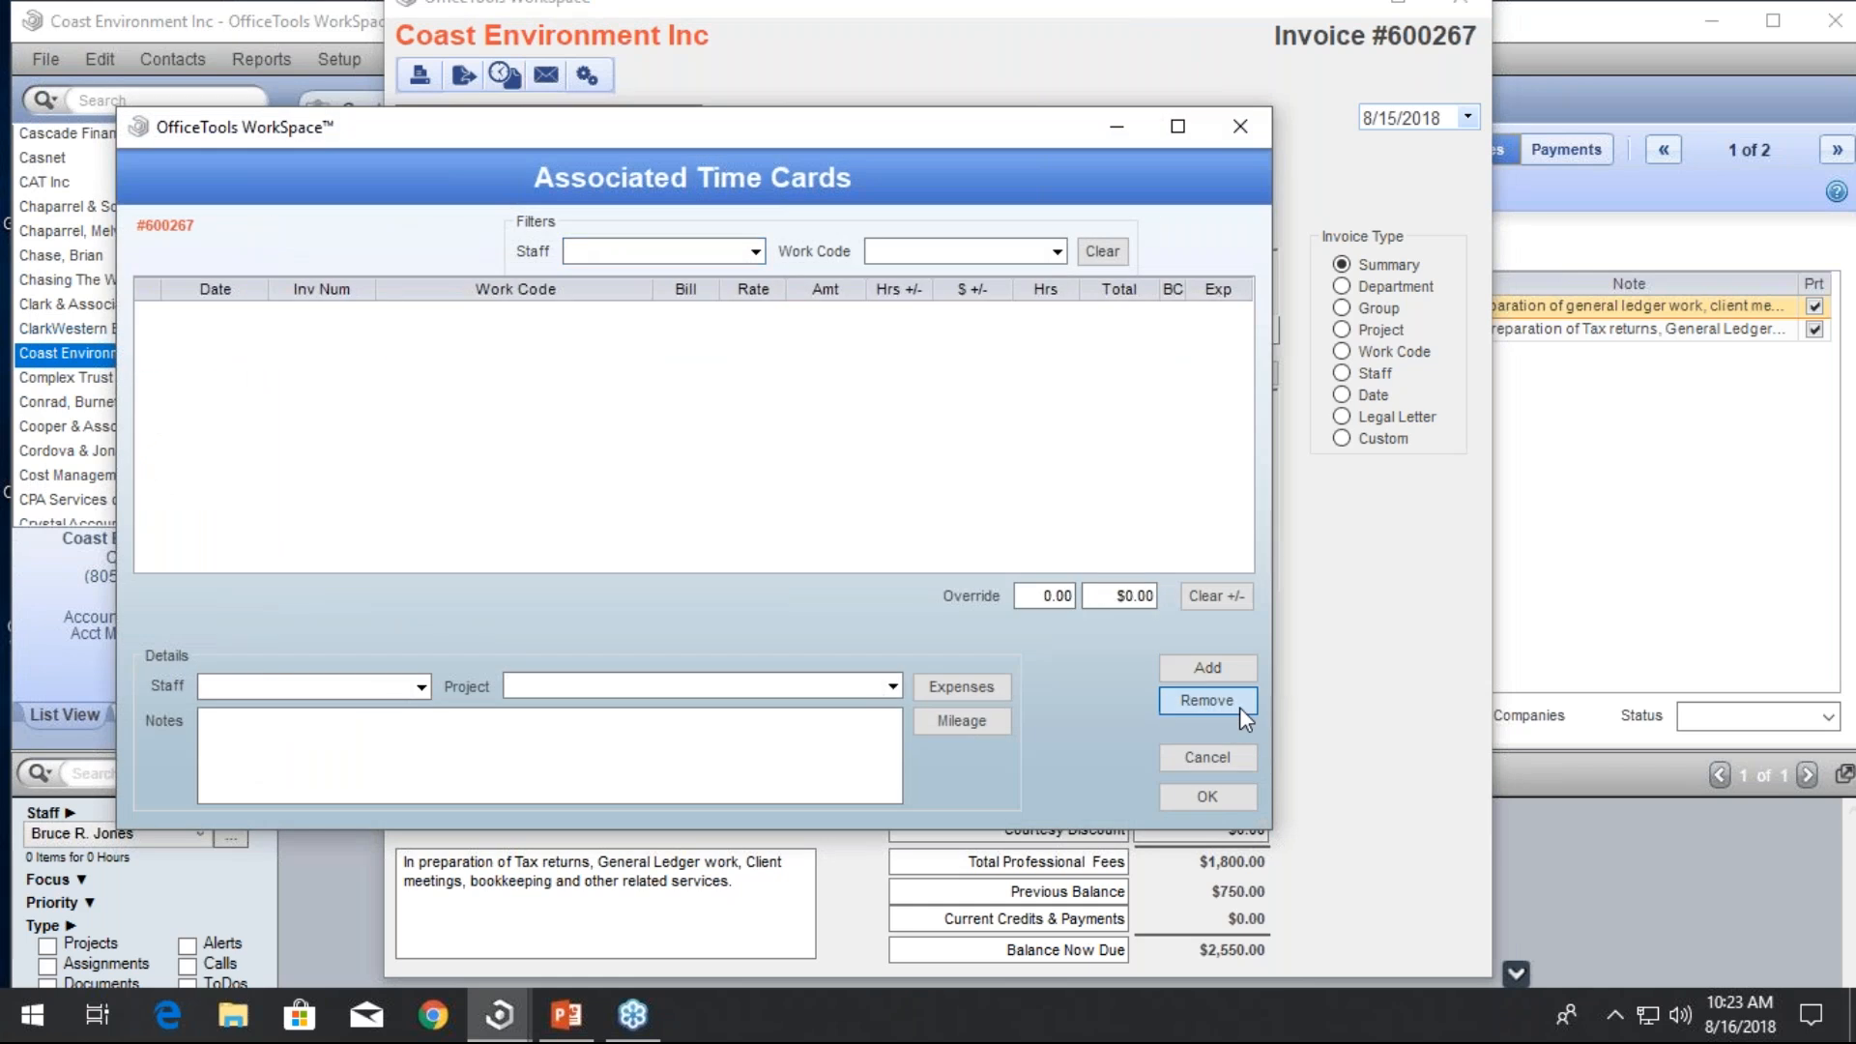
pyautogui.click(1238, 802)
pyautogui.click(756, 553)
pyautogui.click(847, 547)
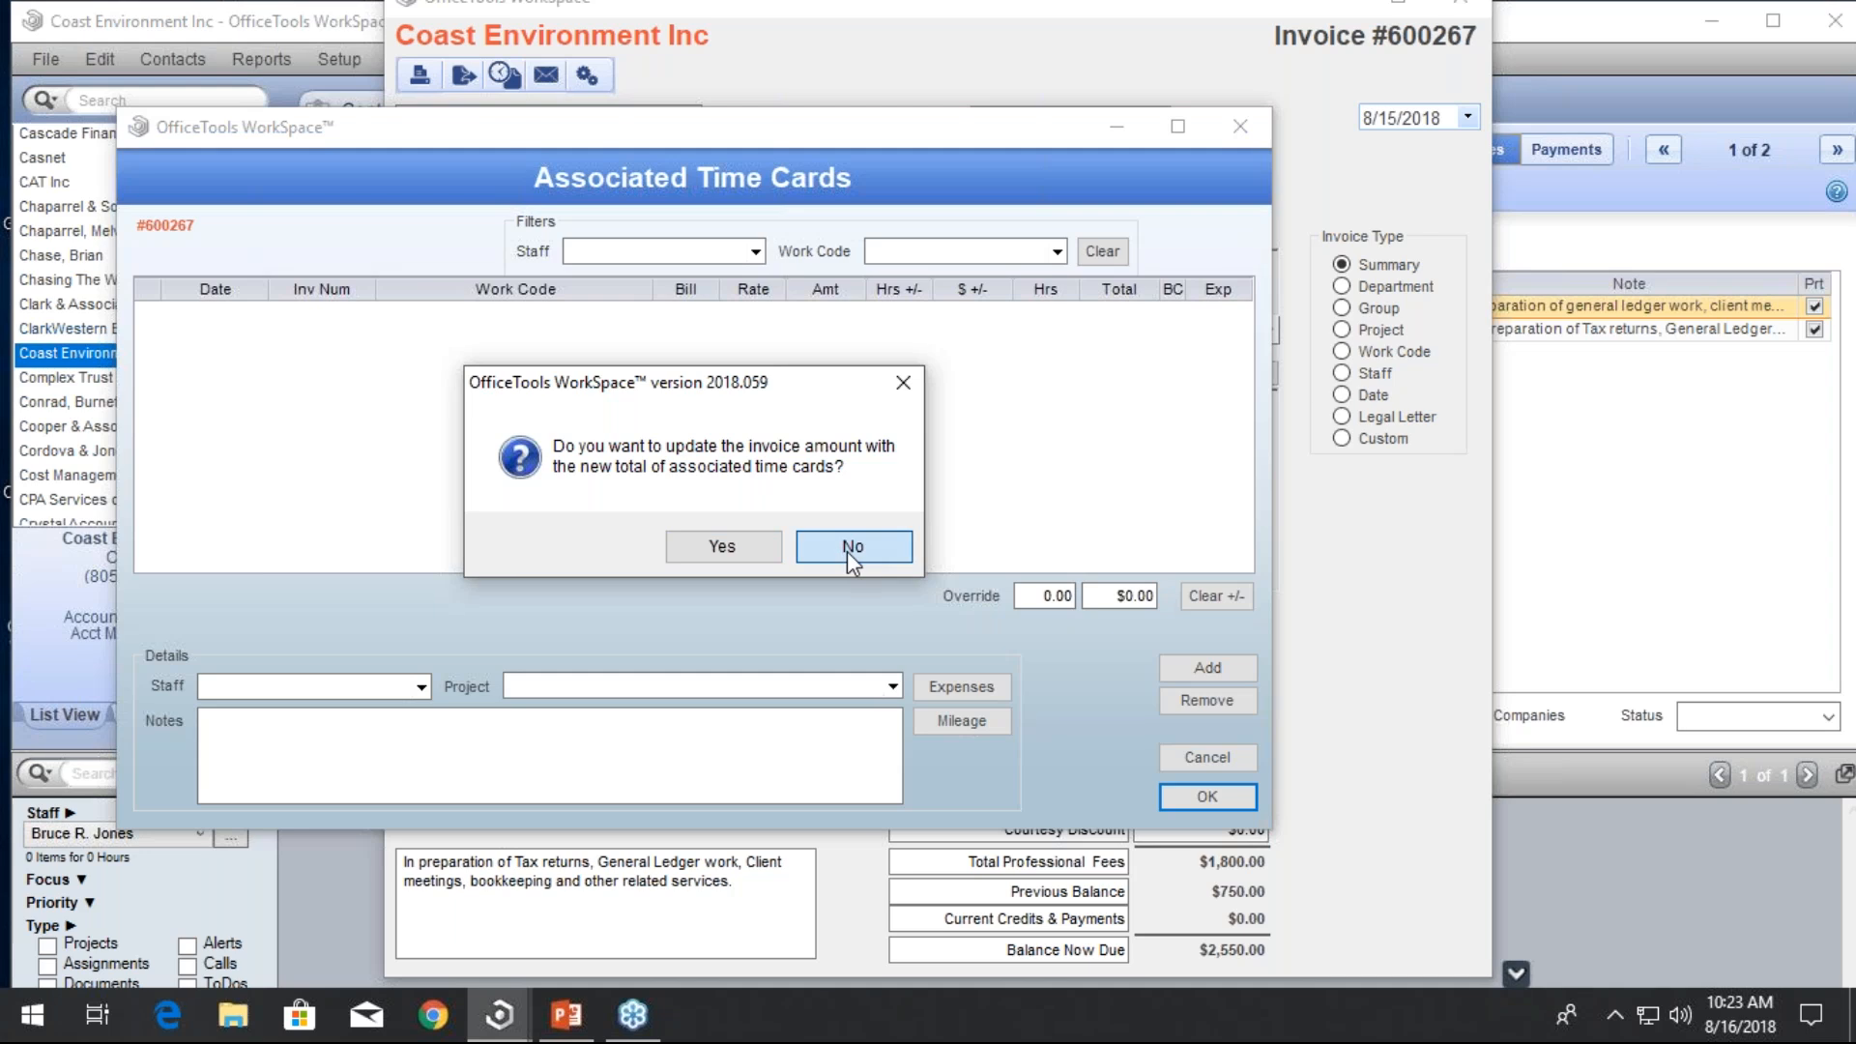
pyautogui.click(817, 543)
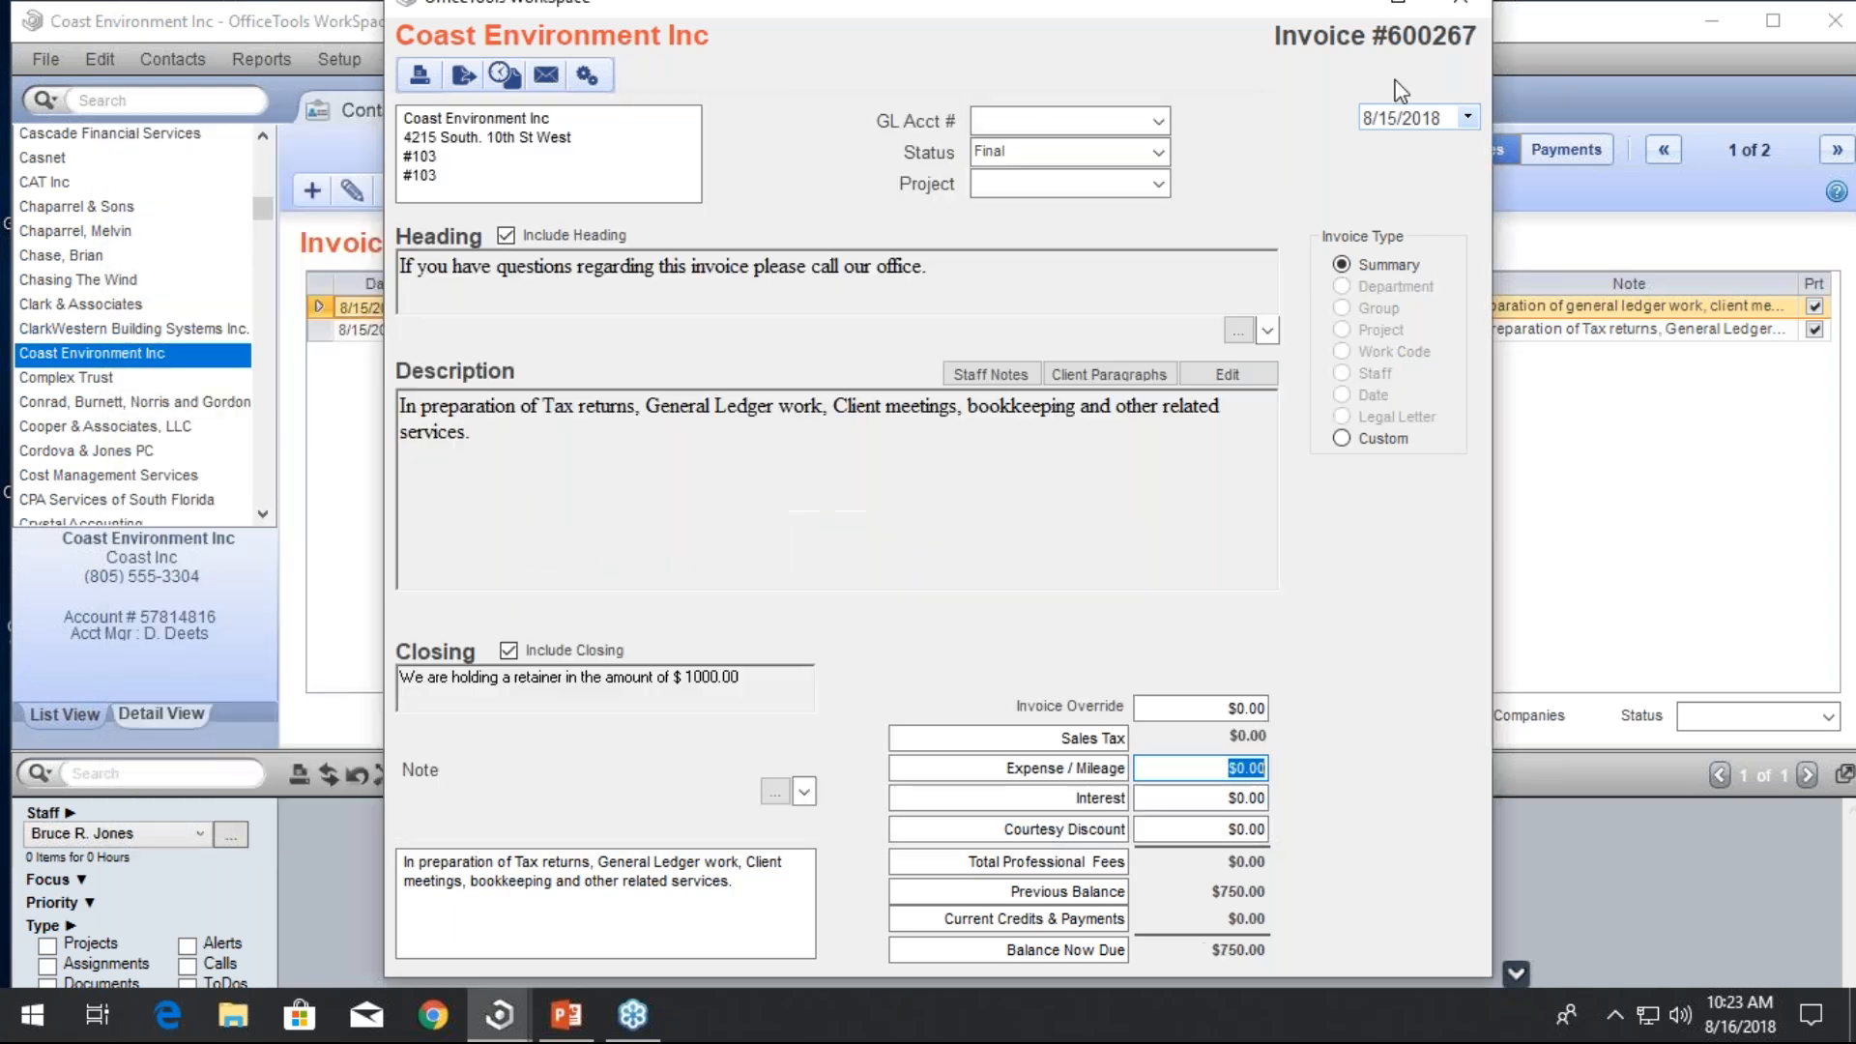
pyautogui.click(1453, 13)
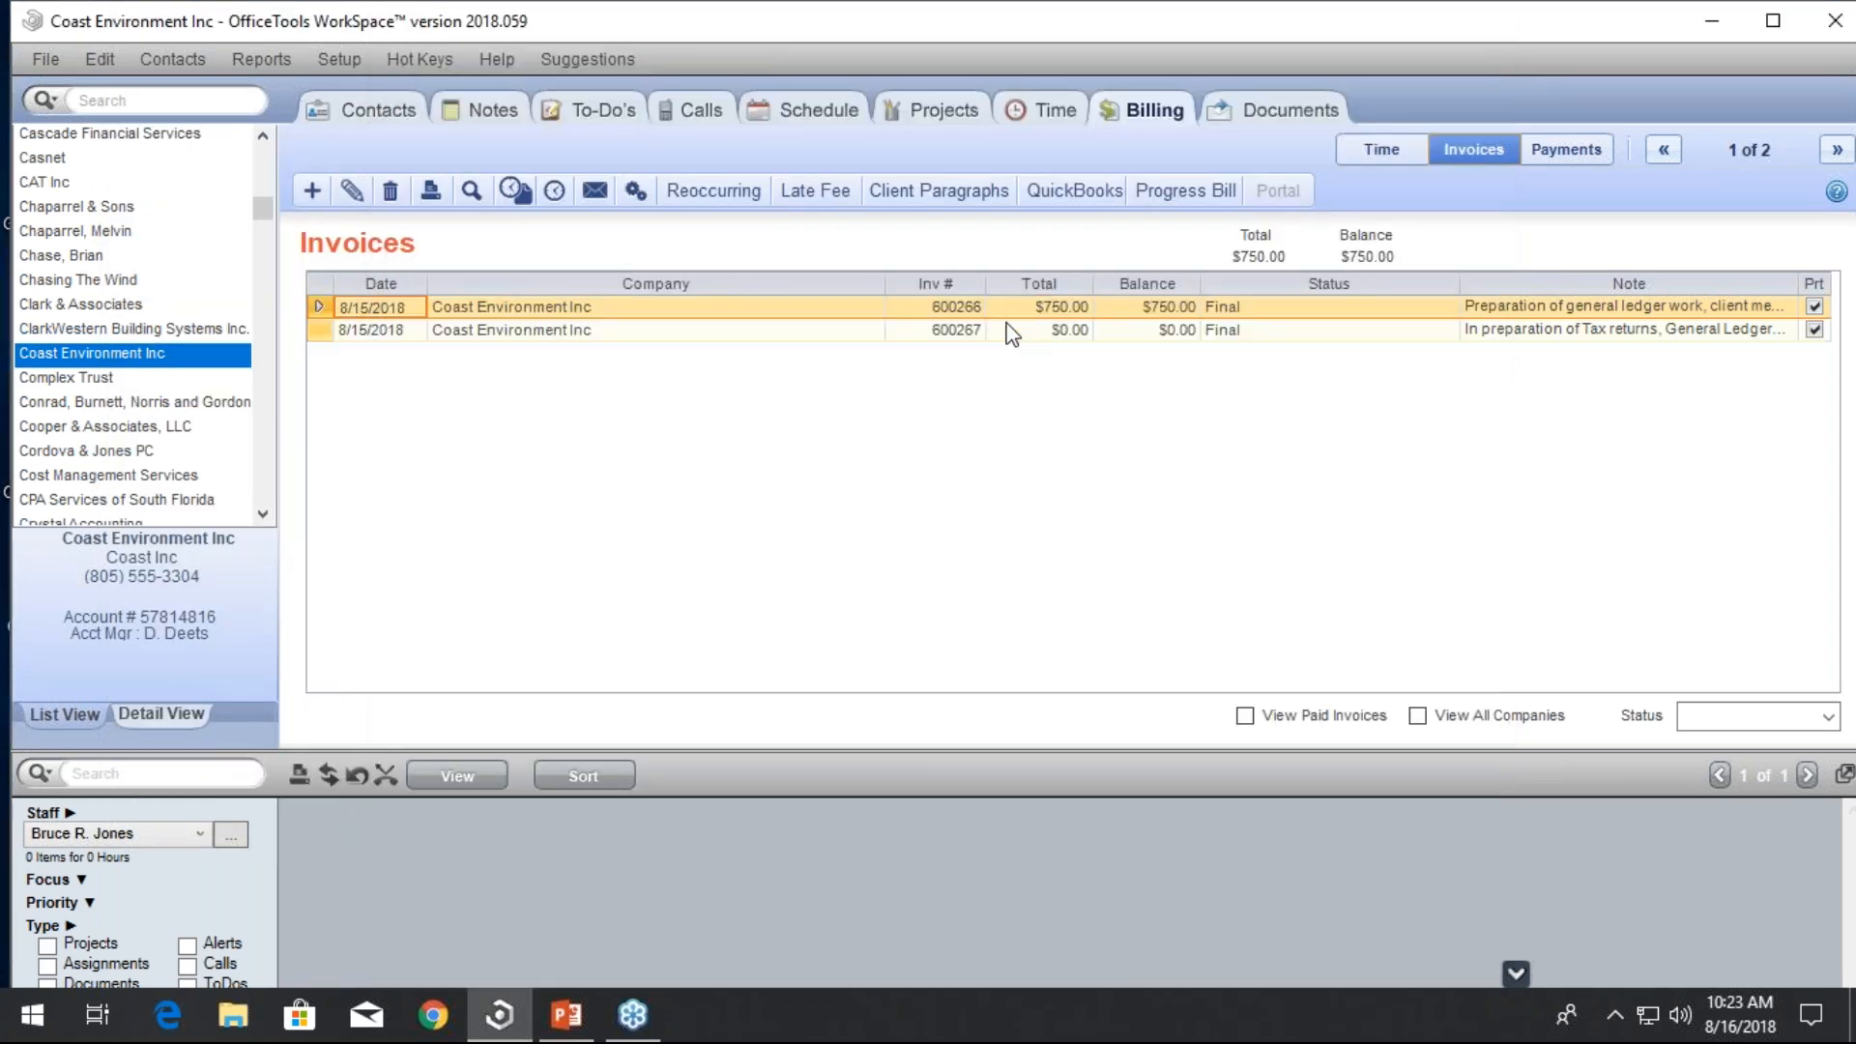
# Delete the $0.00 invoice from the invoice list and confirm the deletion
pyautogui.rightClick(1020, 331)
pyautogui.click(1122, 410)
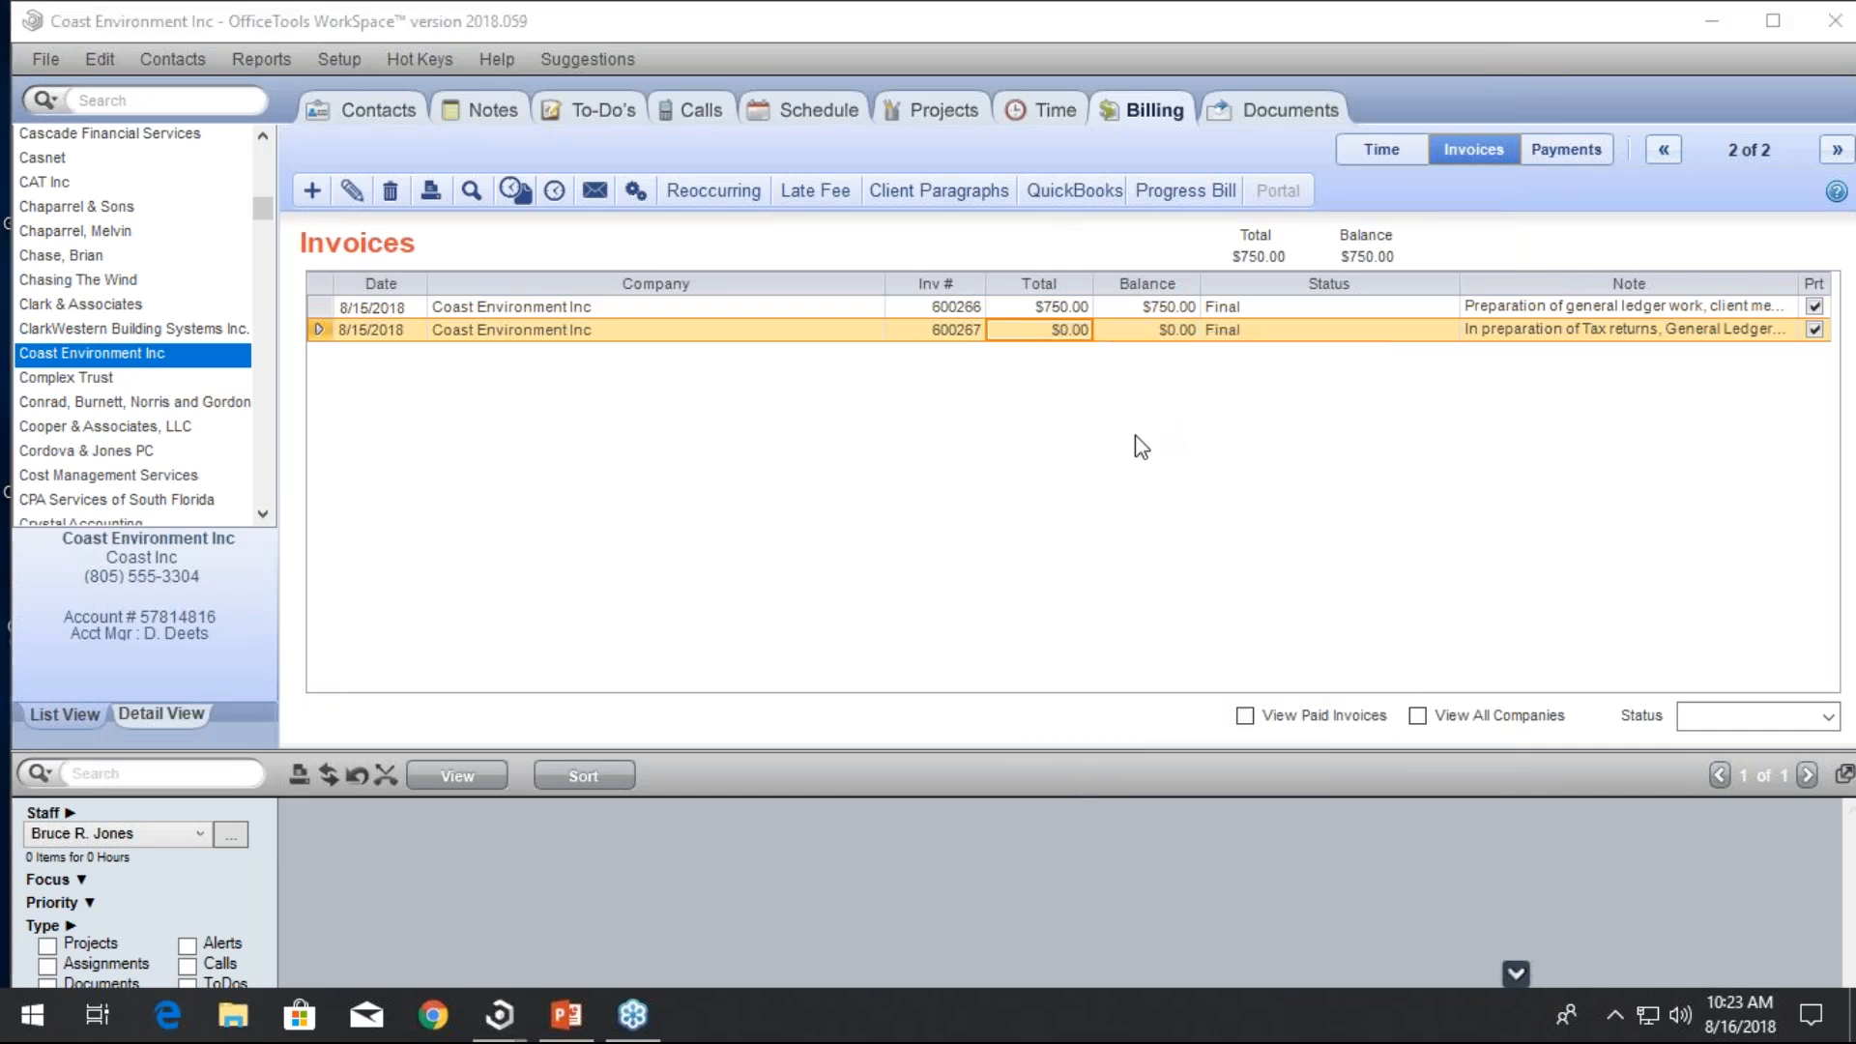
pyautogui.click(944, 611)
# Select the three unbilled time cards for billing again and invoice them
pyautogui.click(1410, 156)
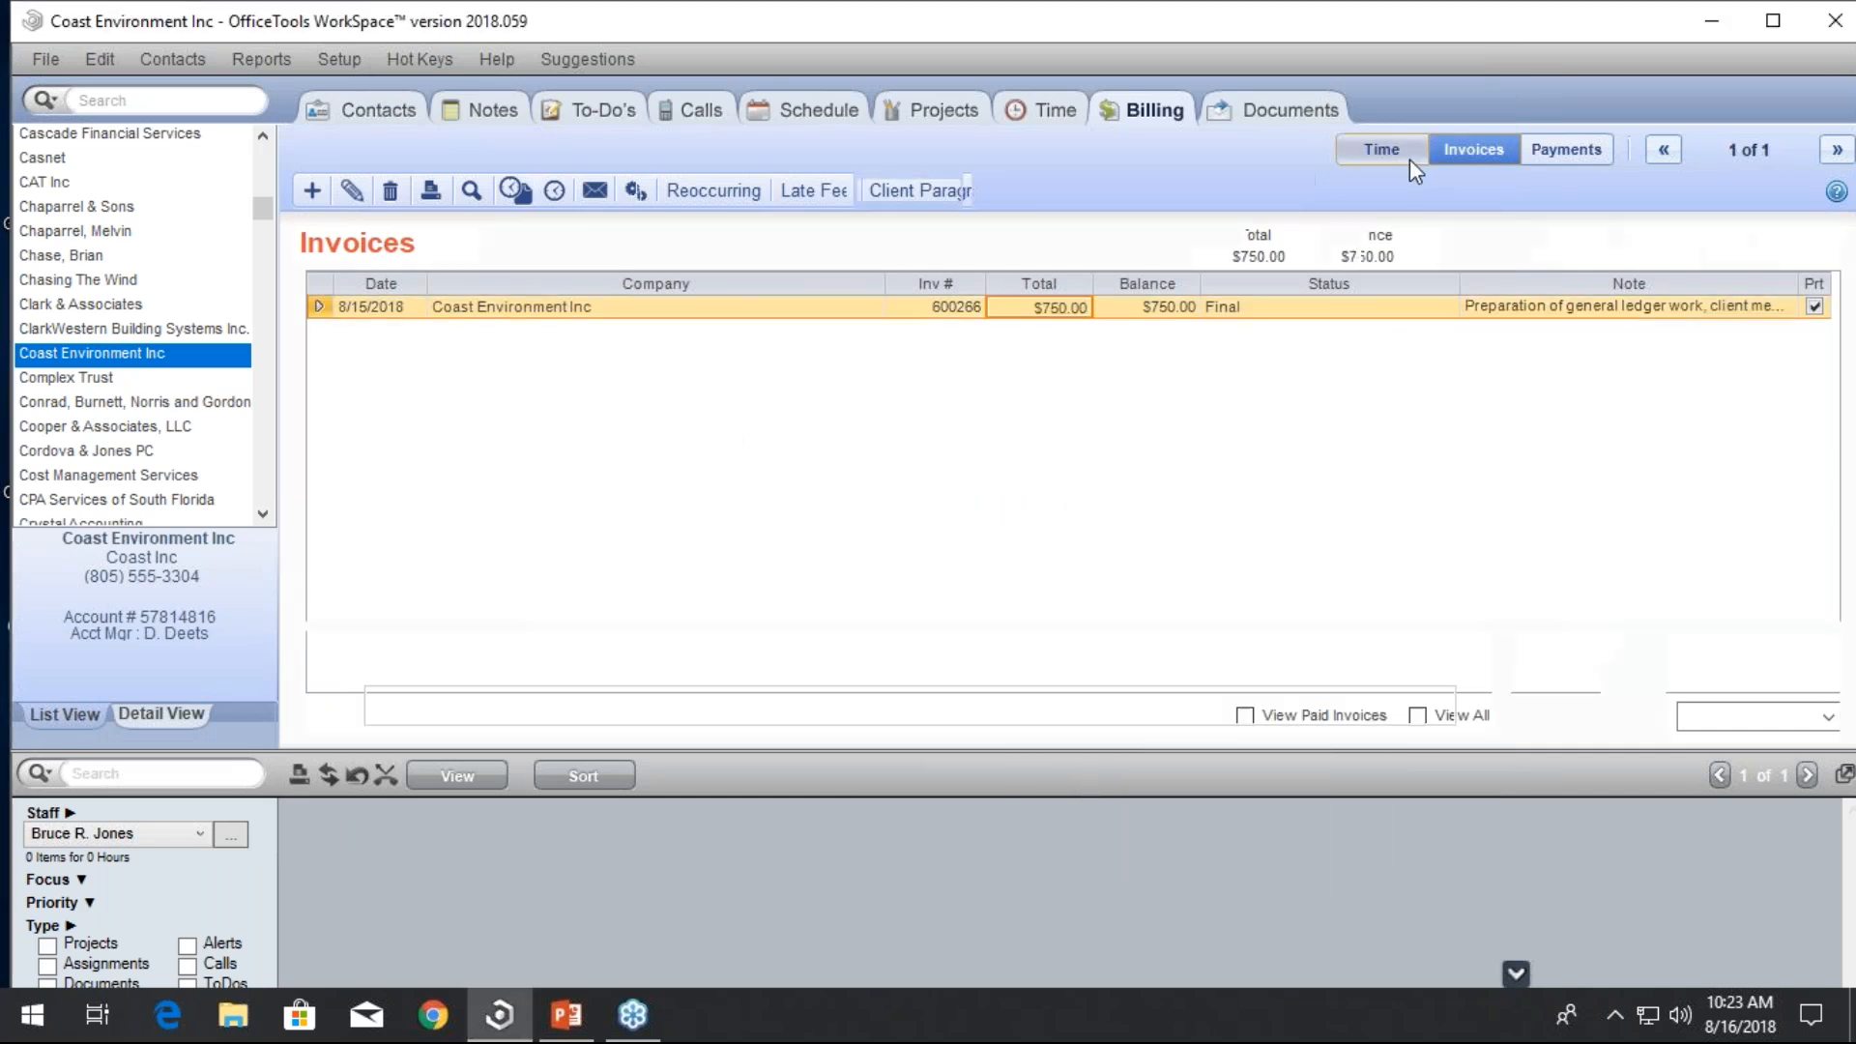
pyautogui.click(1304, 353)
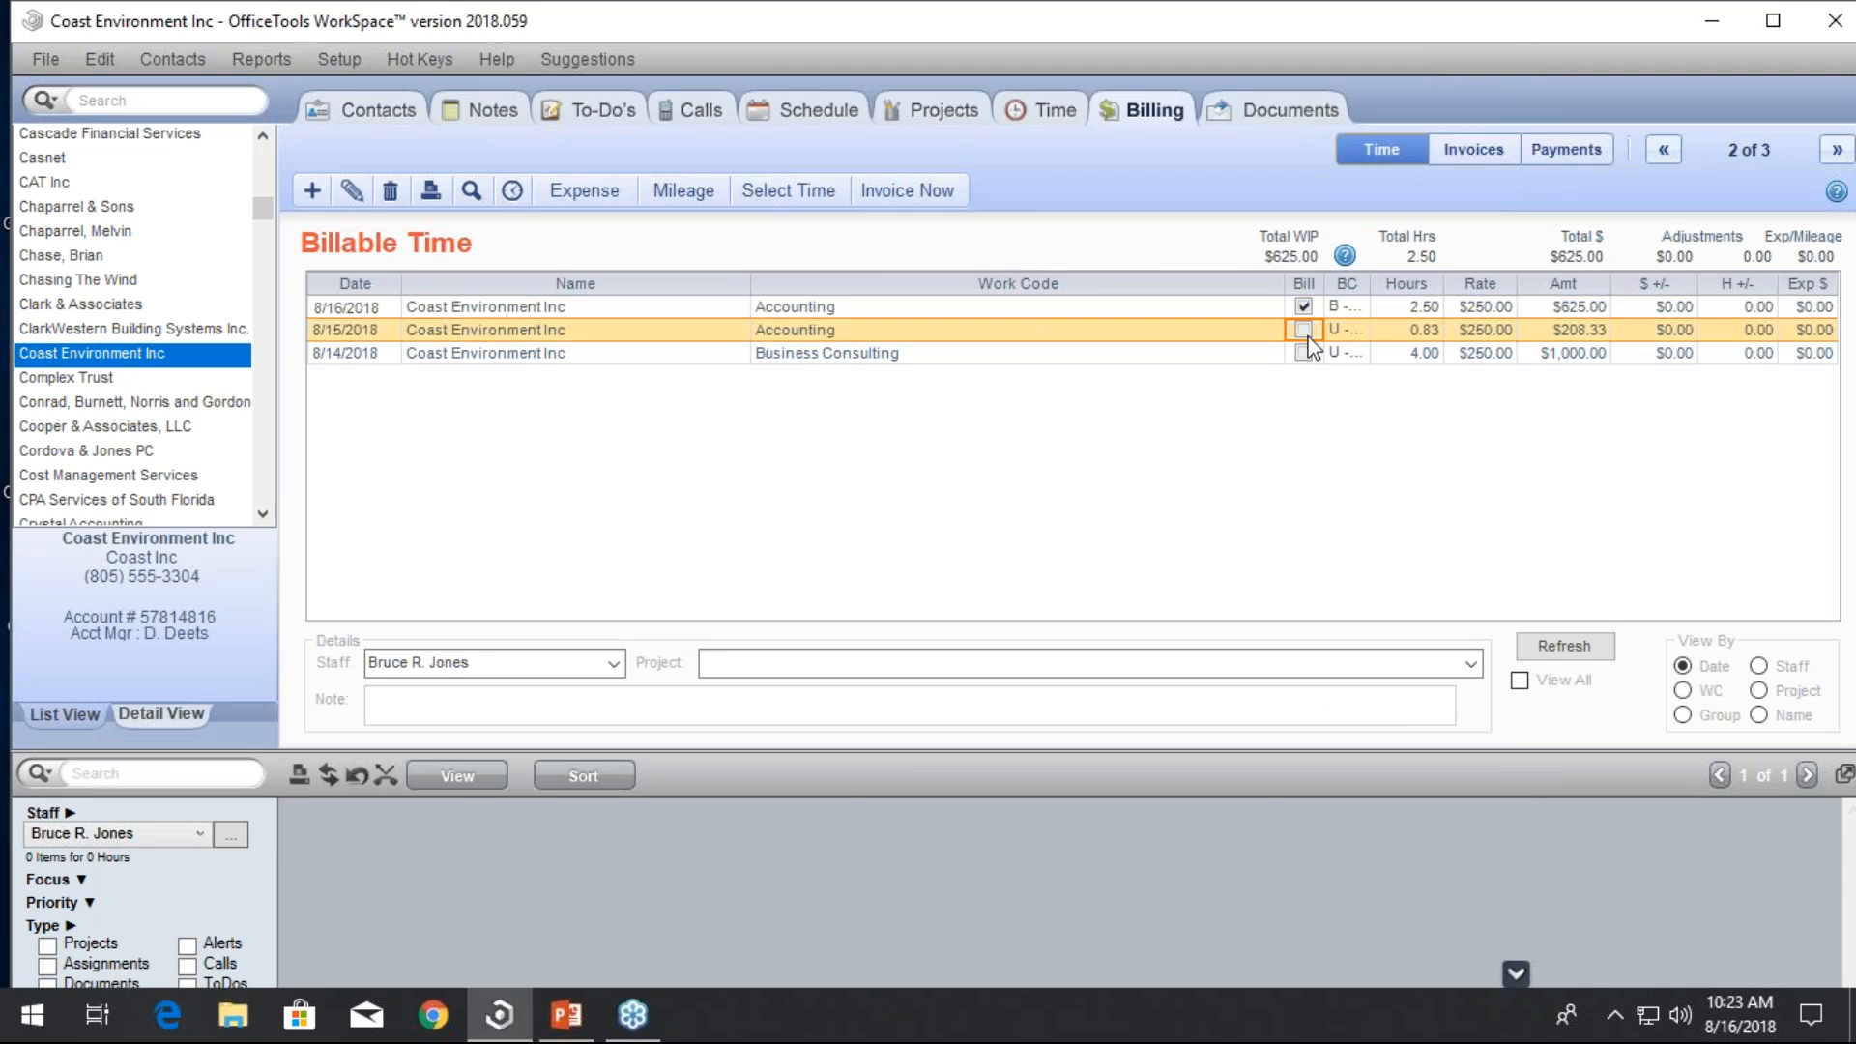
pyautogui.click(1304, 354)
pyautogui.click(945, 193)
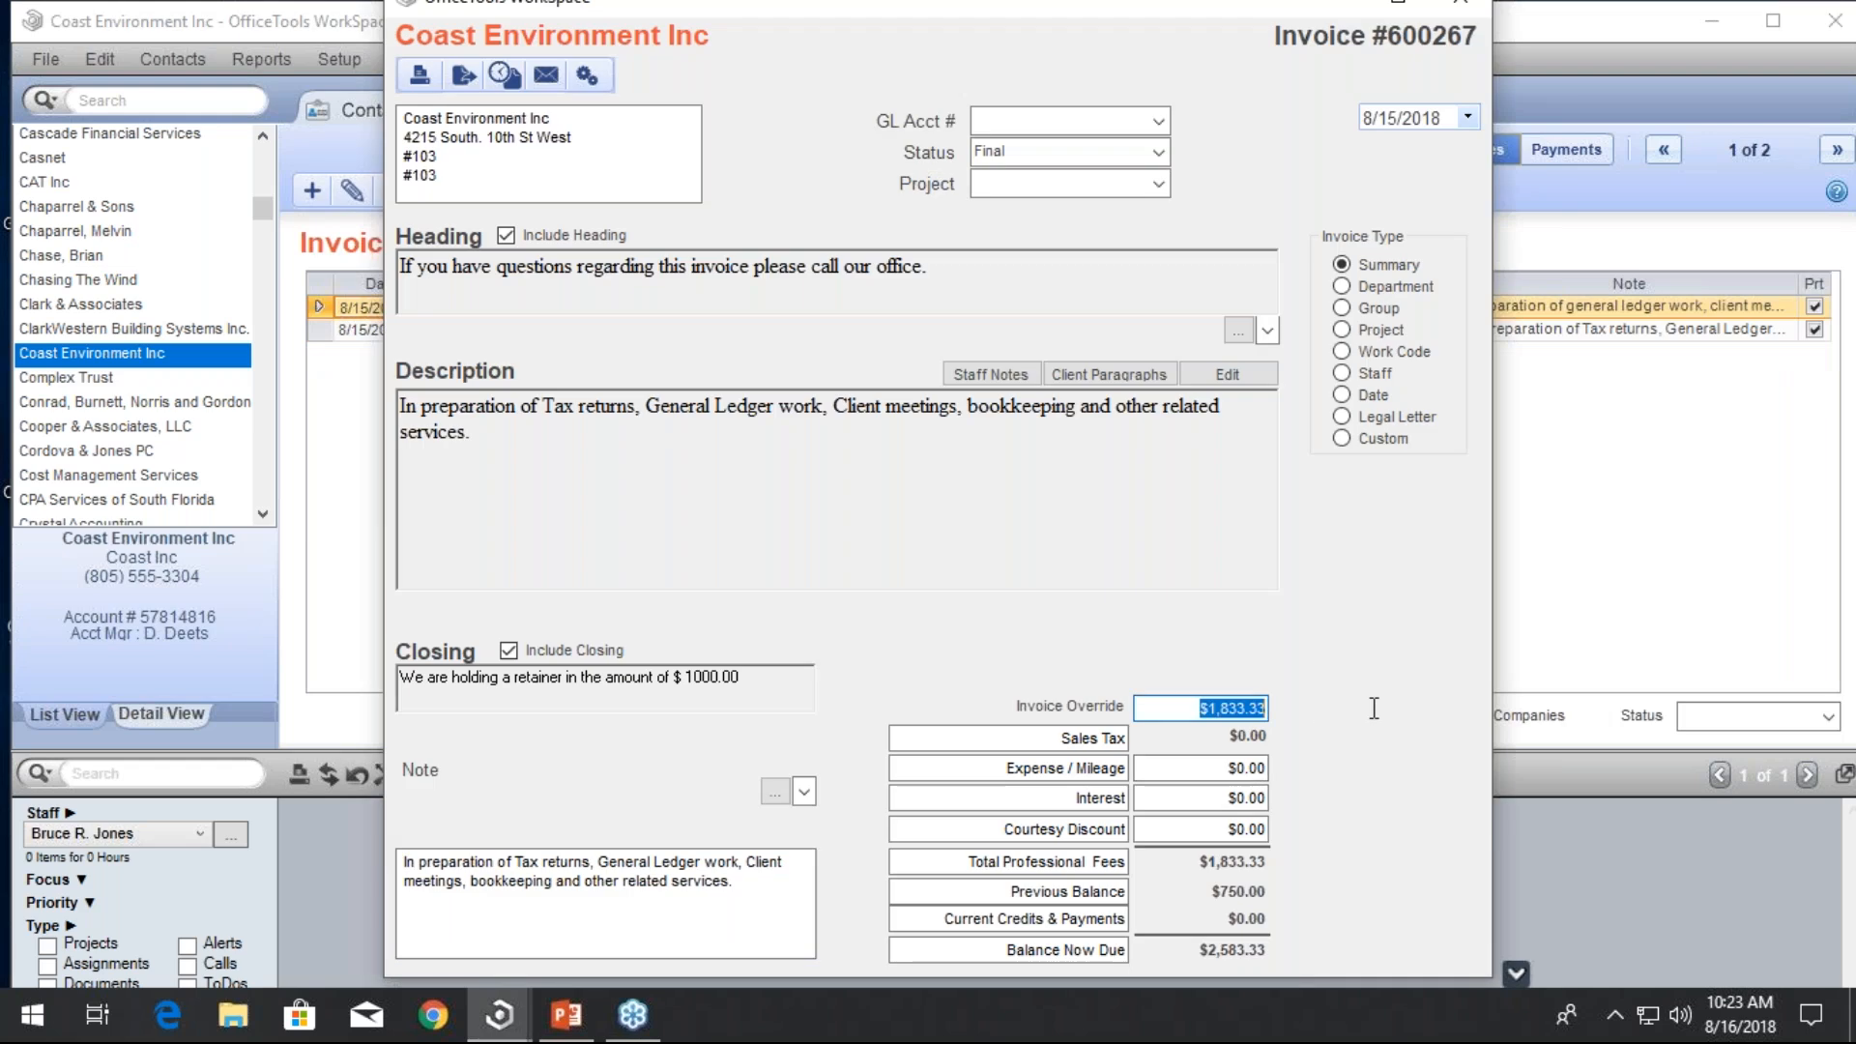
# Override the new invoice with 1500 without apportioning, and show its associated time cards
pyautogui.write('1500')
pyautogui.press('Tab')
pyautogui.click(1065, 559)
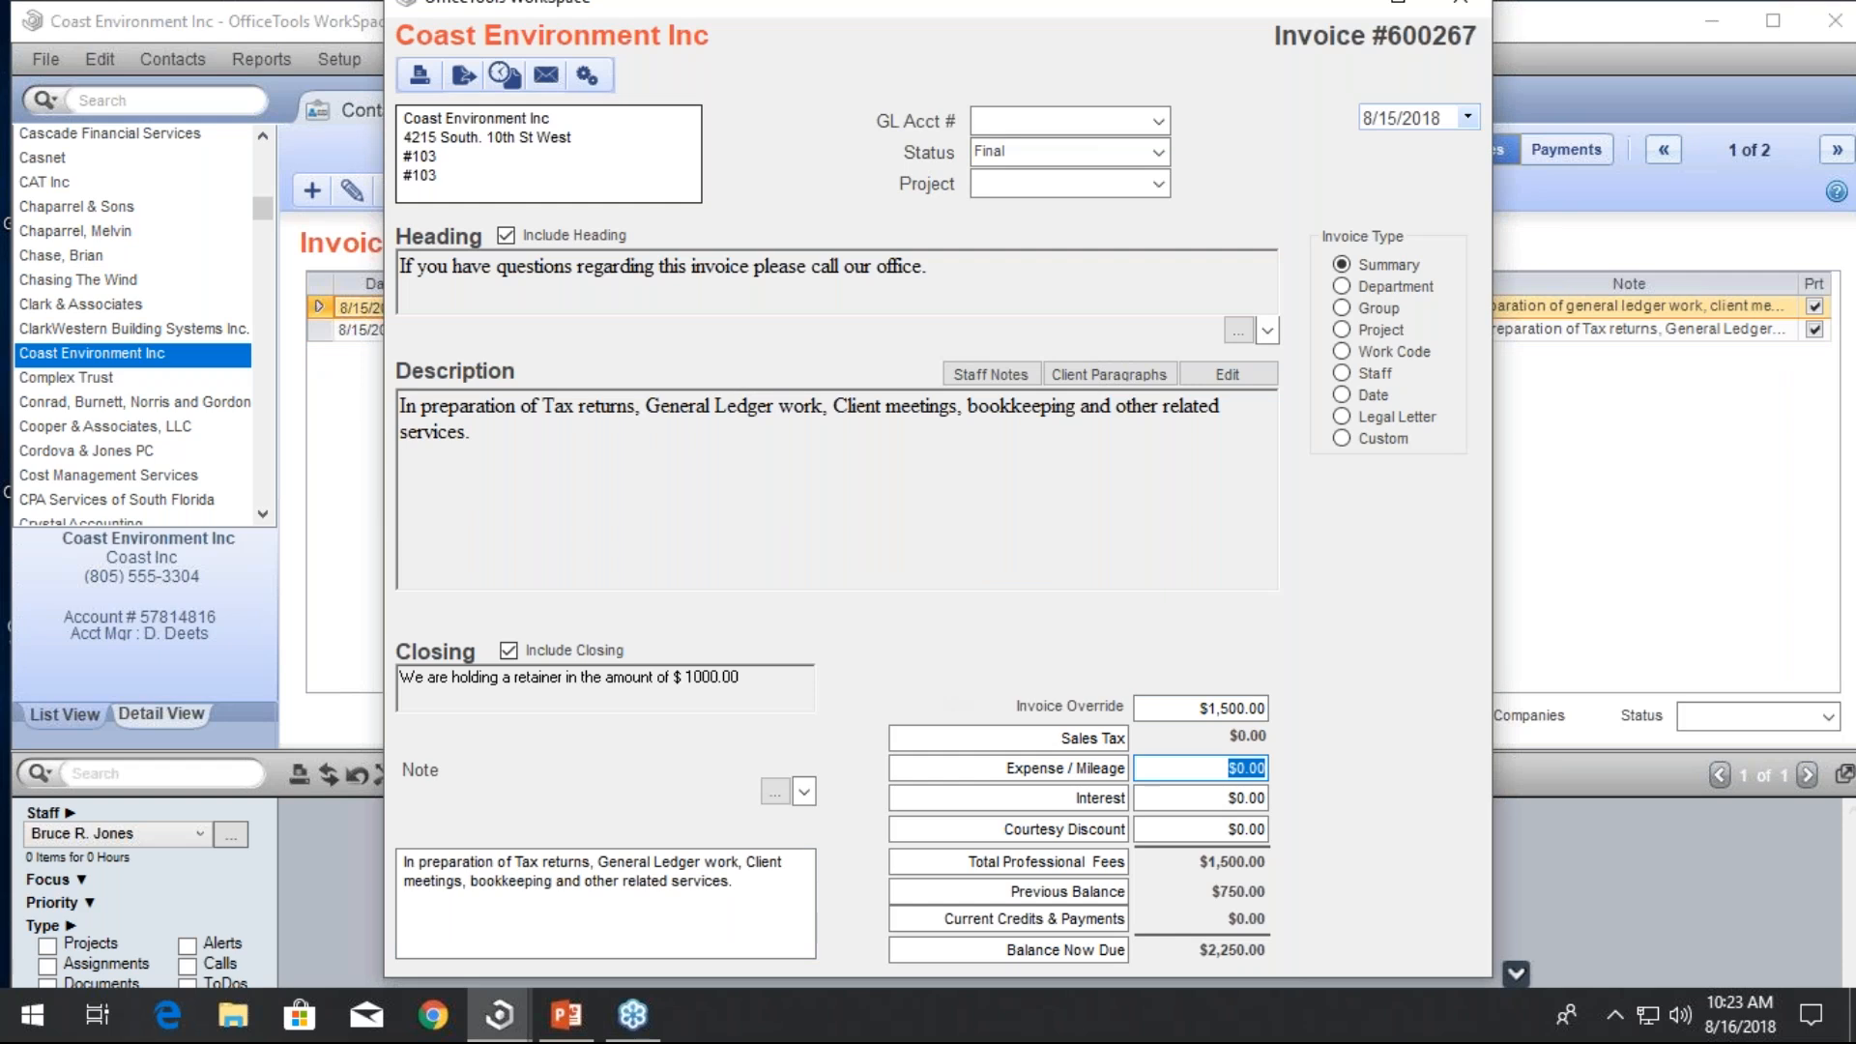
pyautogui.click(504, 76)
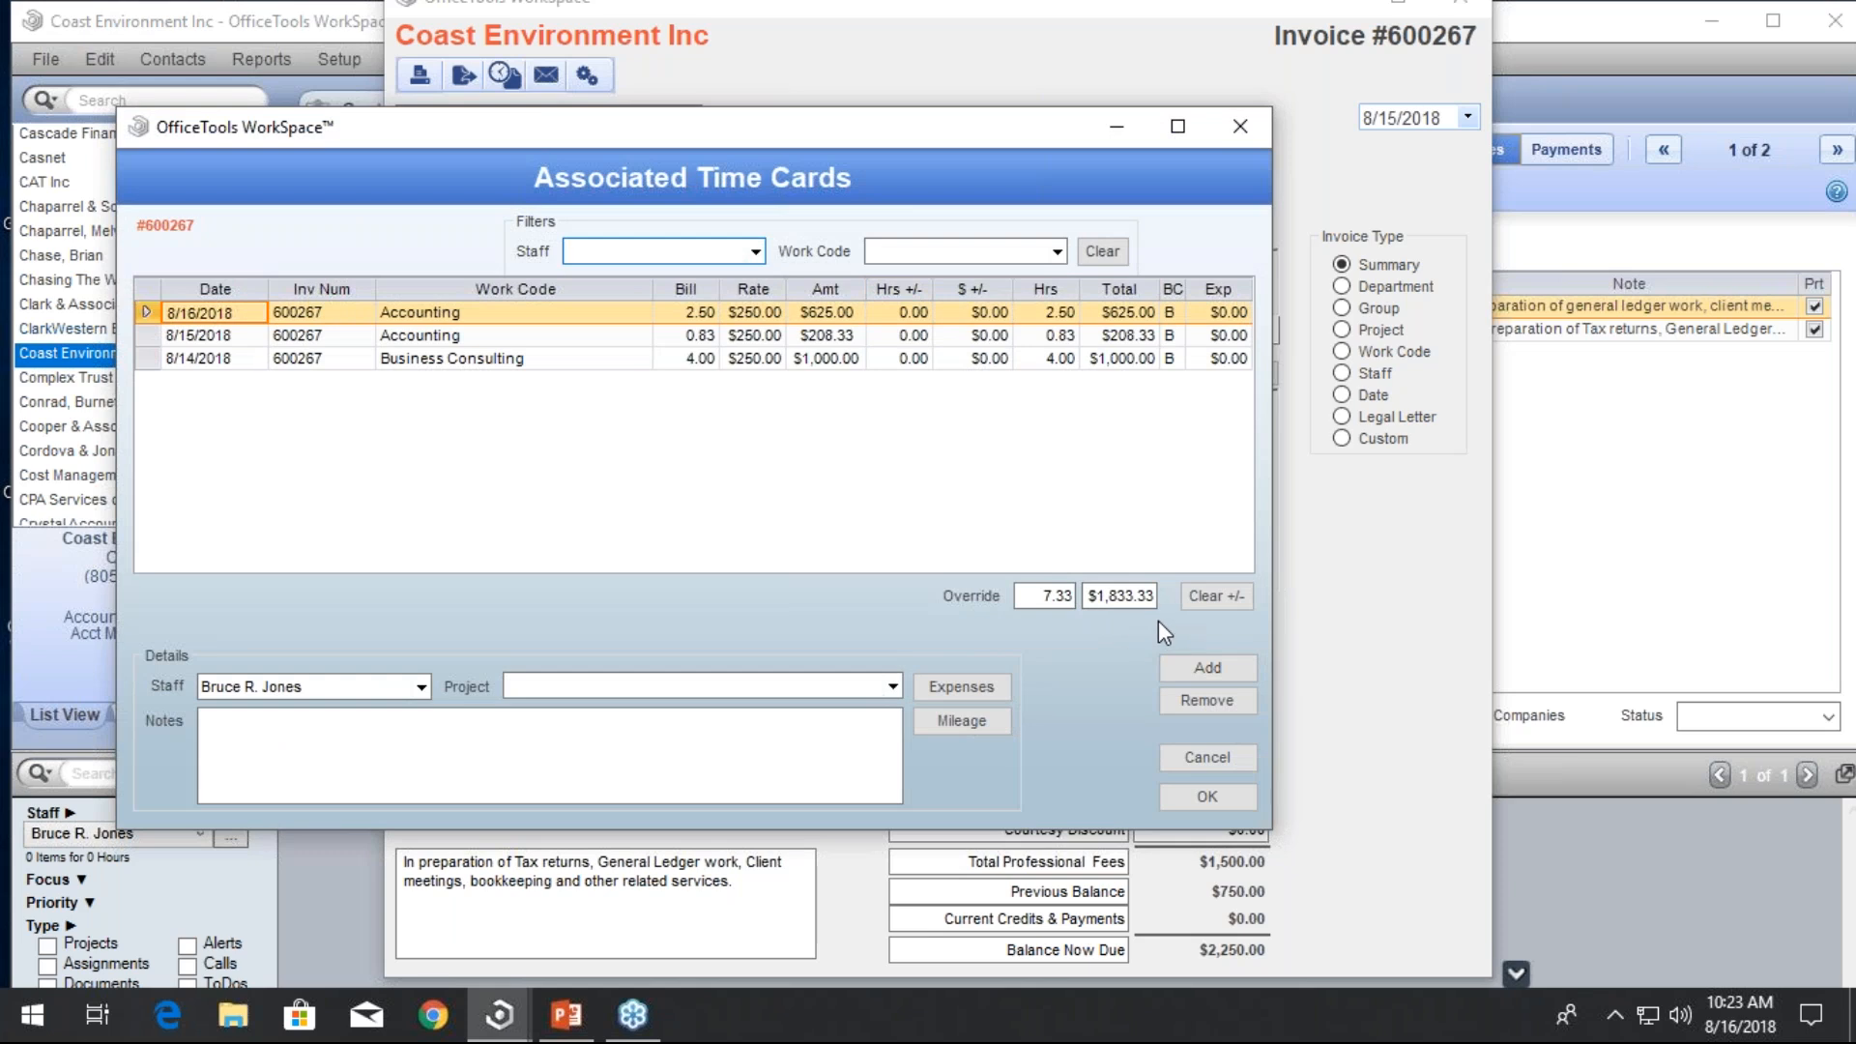
pyautogui.moveTo(980, 137); pyautogui.dragTo(874, 201)
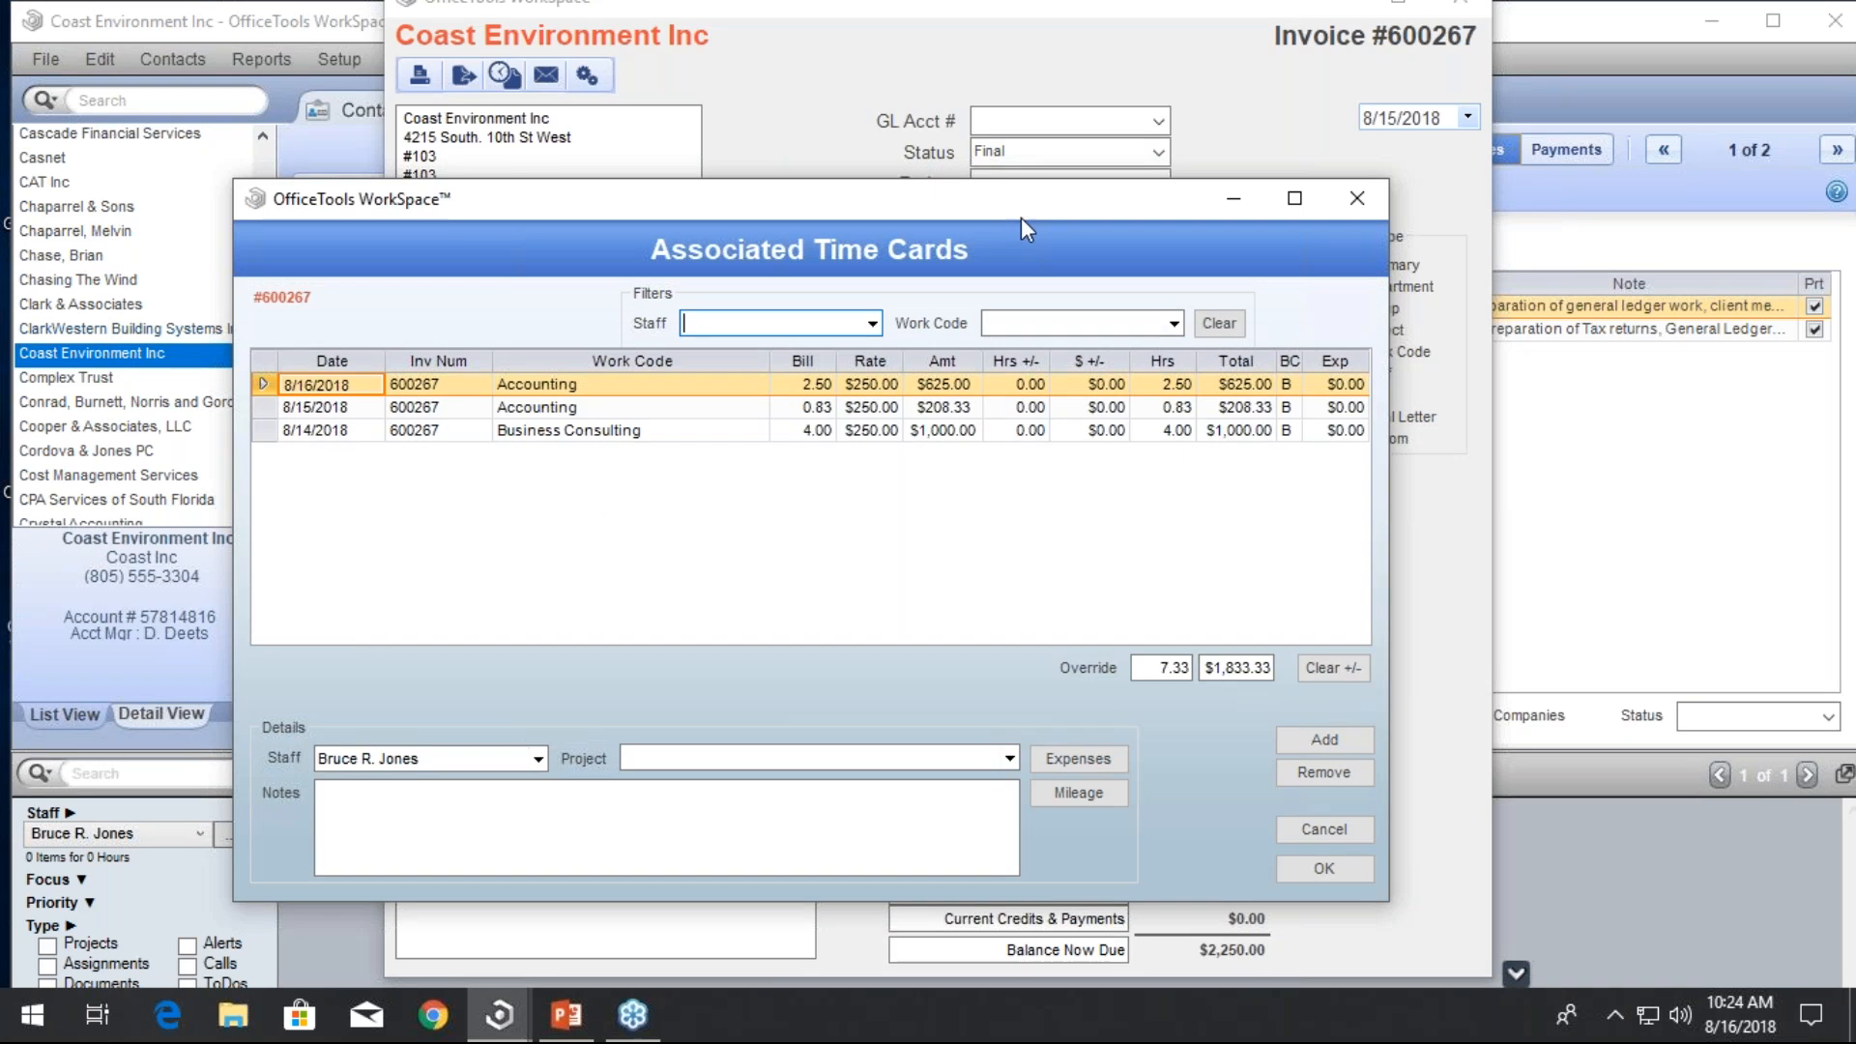
# Remove the two Accounting cards and the Business Consulting card from the invoice and accept the line item update
pyautogui.click(1332, 780)
pyautogui.click(1332, 779)
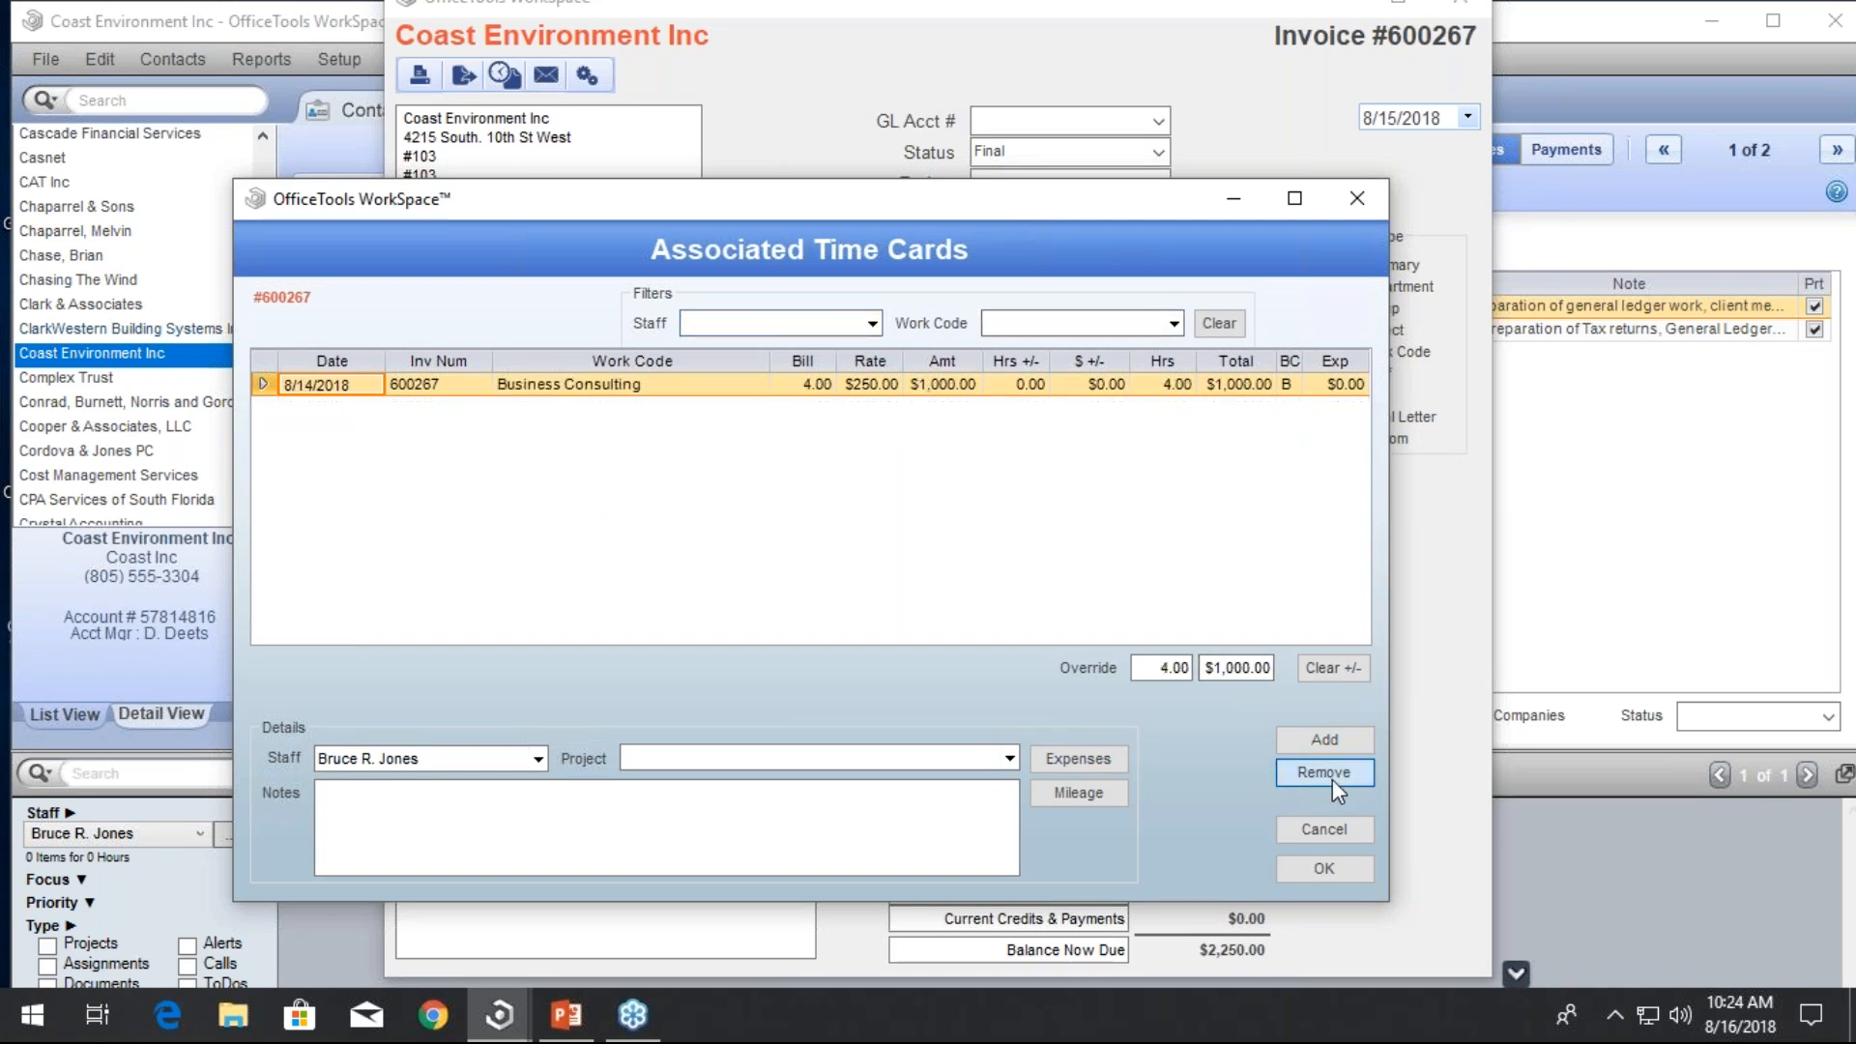
pyautogui.click(1332, 780)
pyautogui.click(1315, 870)
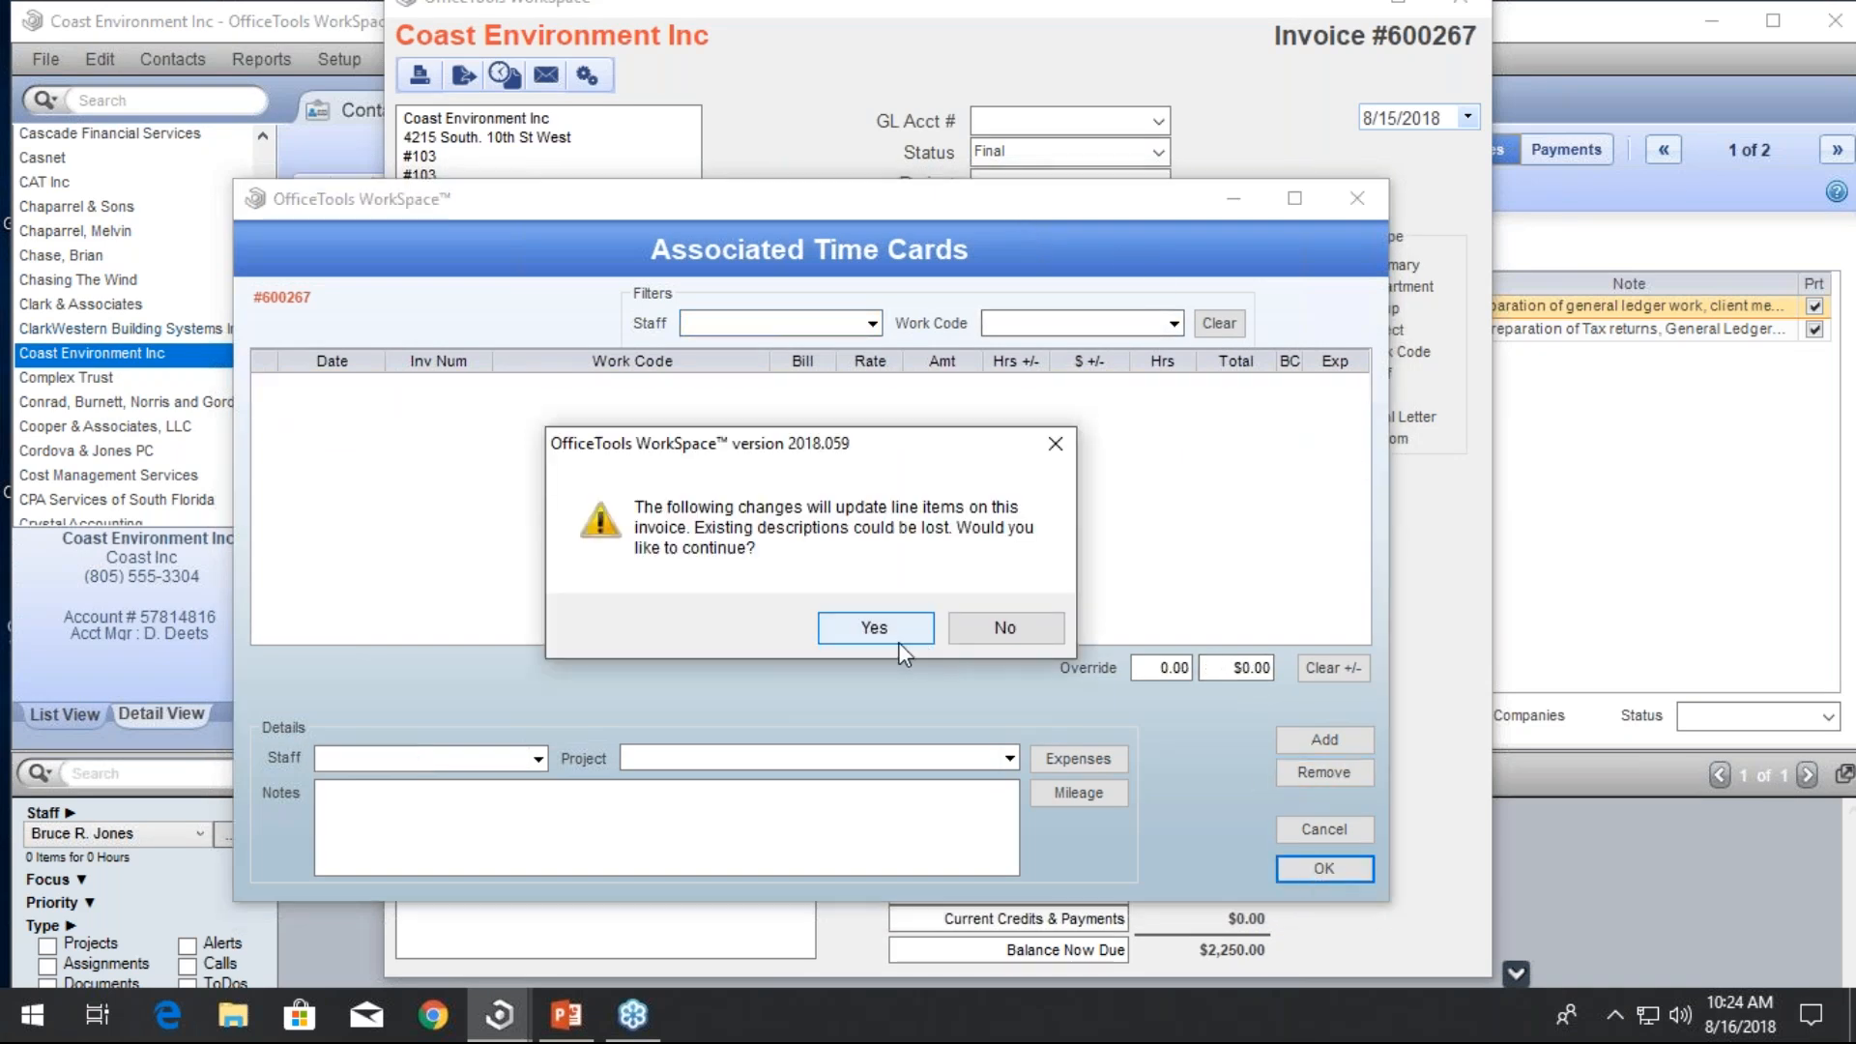
pyautogui.click(898, 641)
pyautogui.click(976, 615)
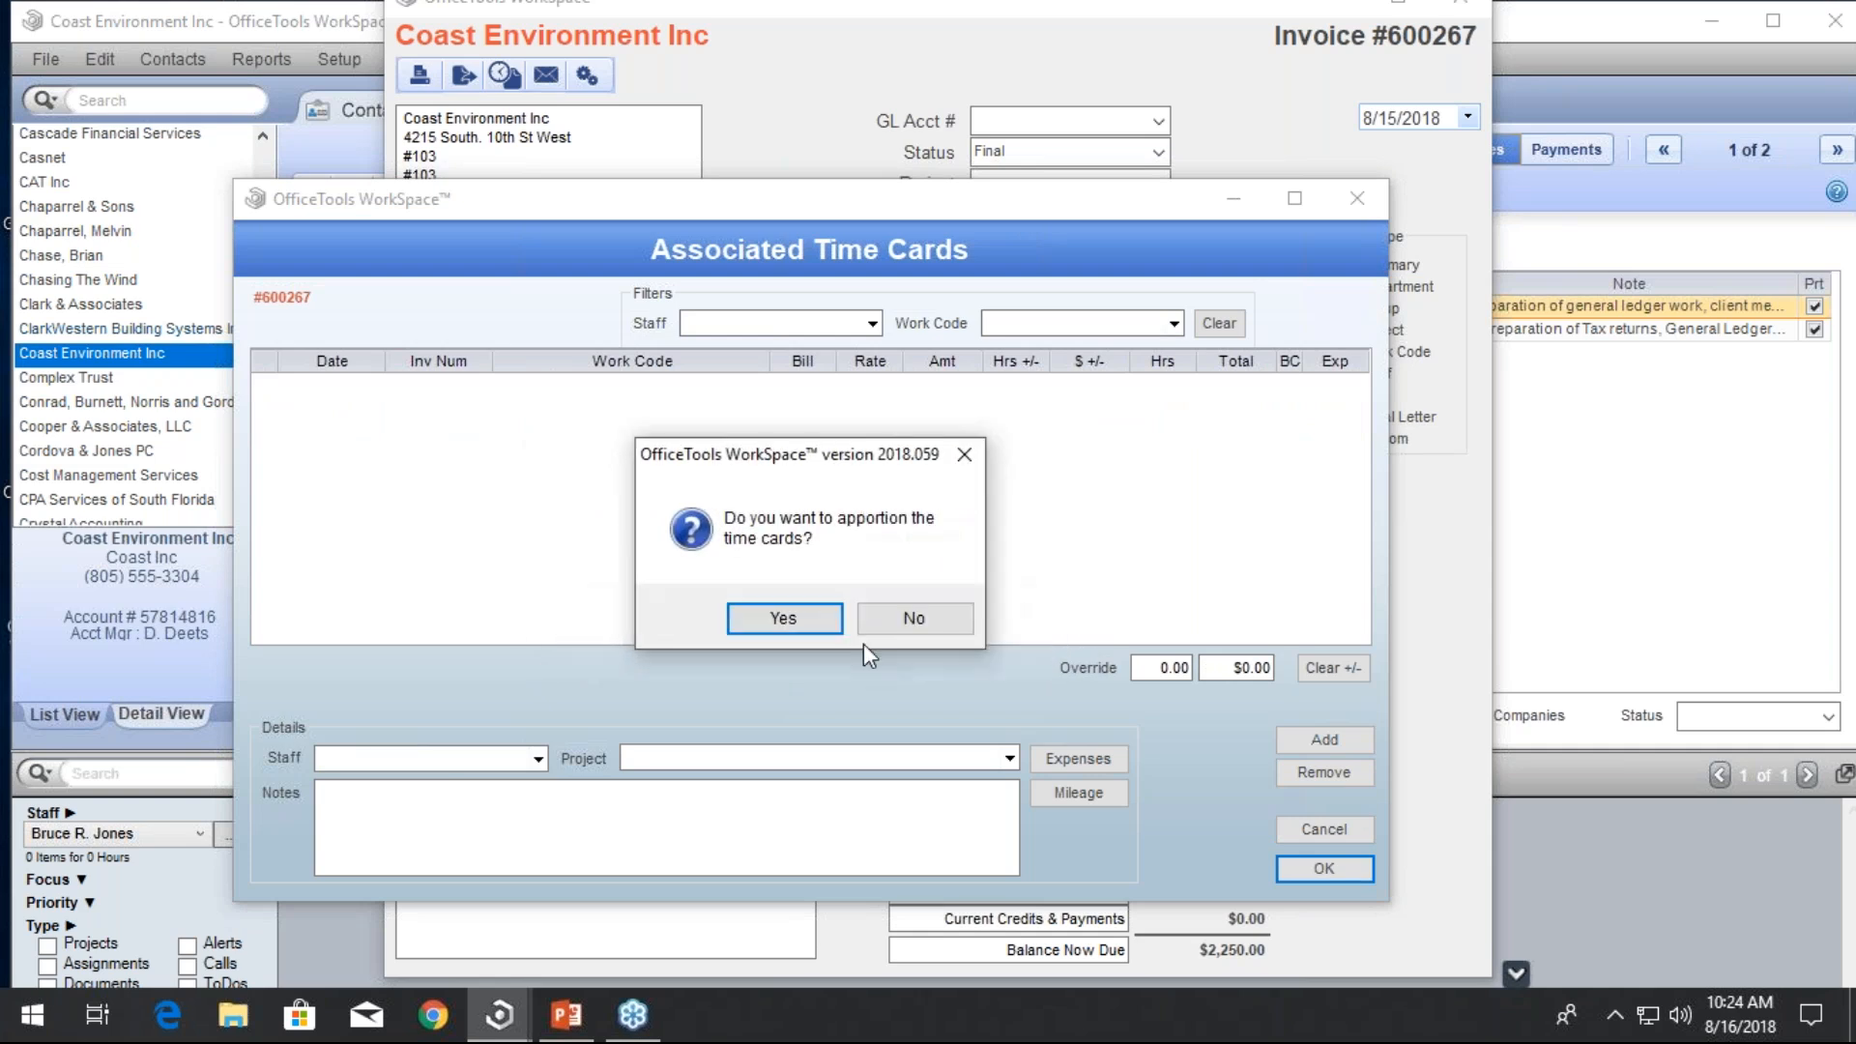
pyautogui.click(881, 626)
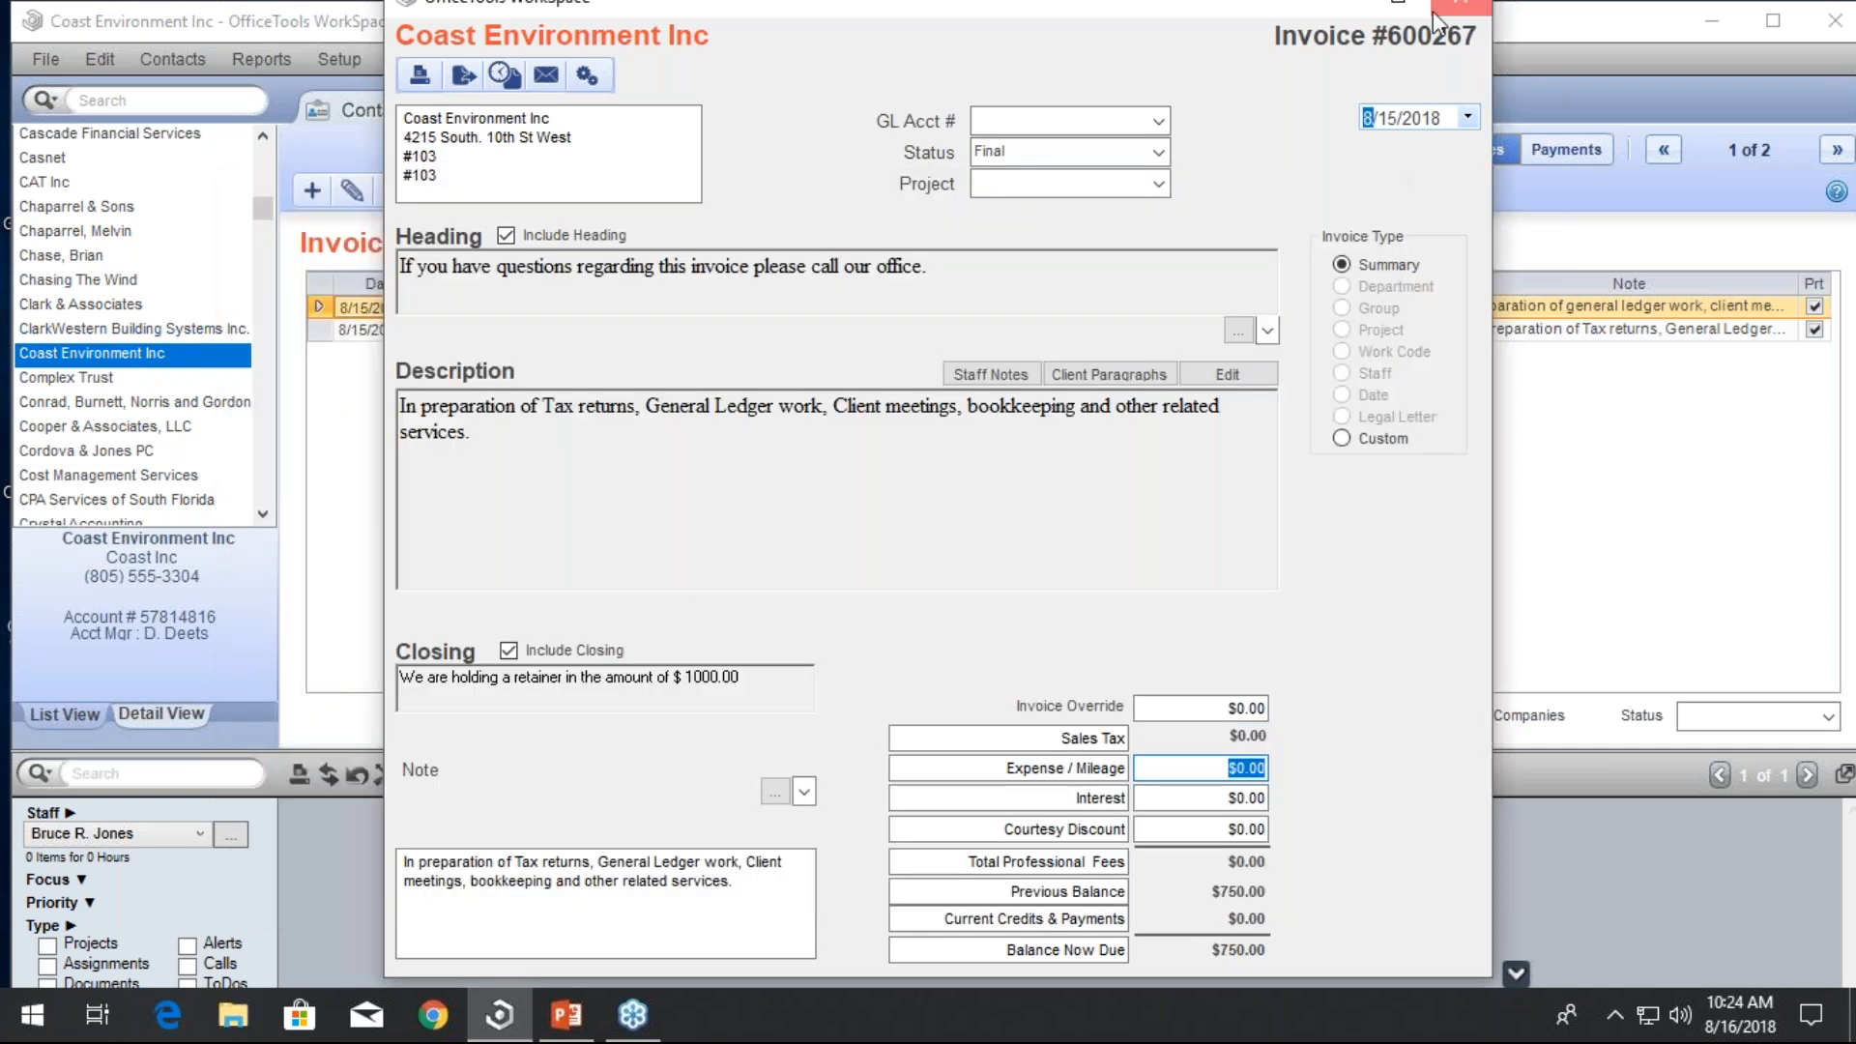
# Delete the emptied $0.00 invoice and check the billable time list before returning to the invoices
pyautogui.rightClick(1109, 335)
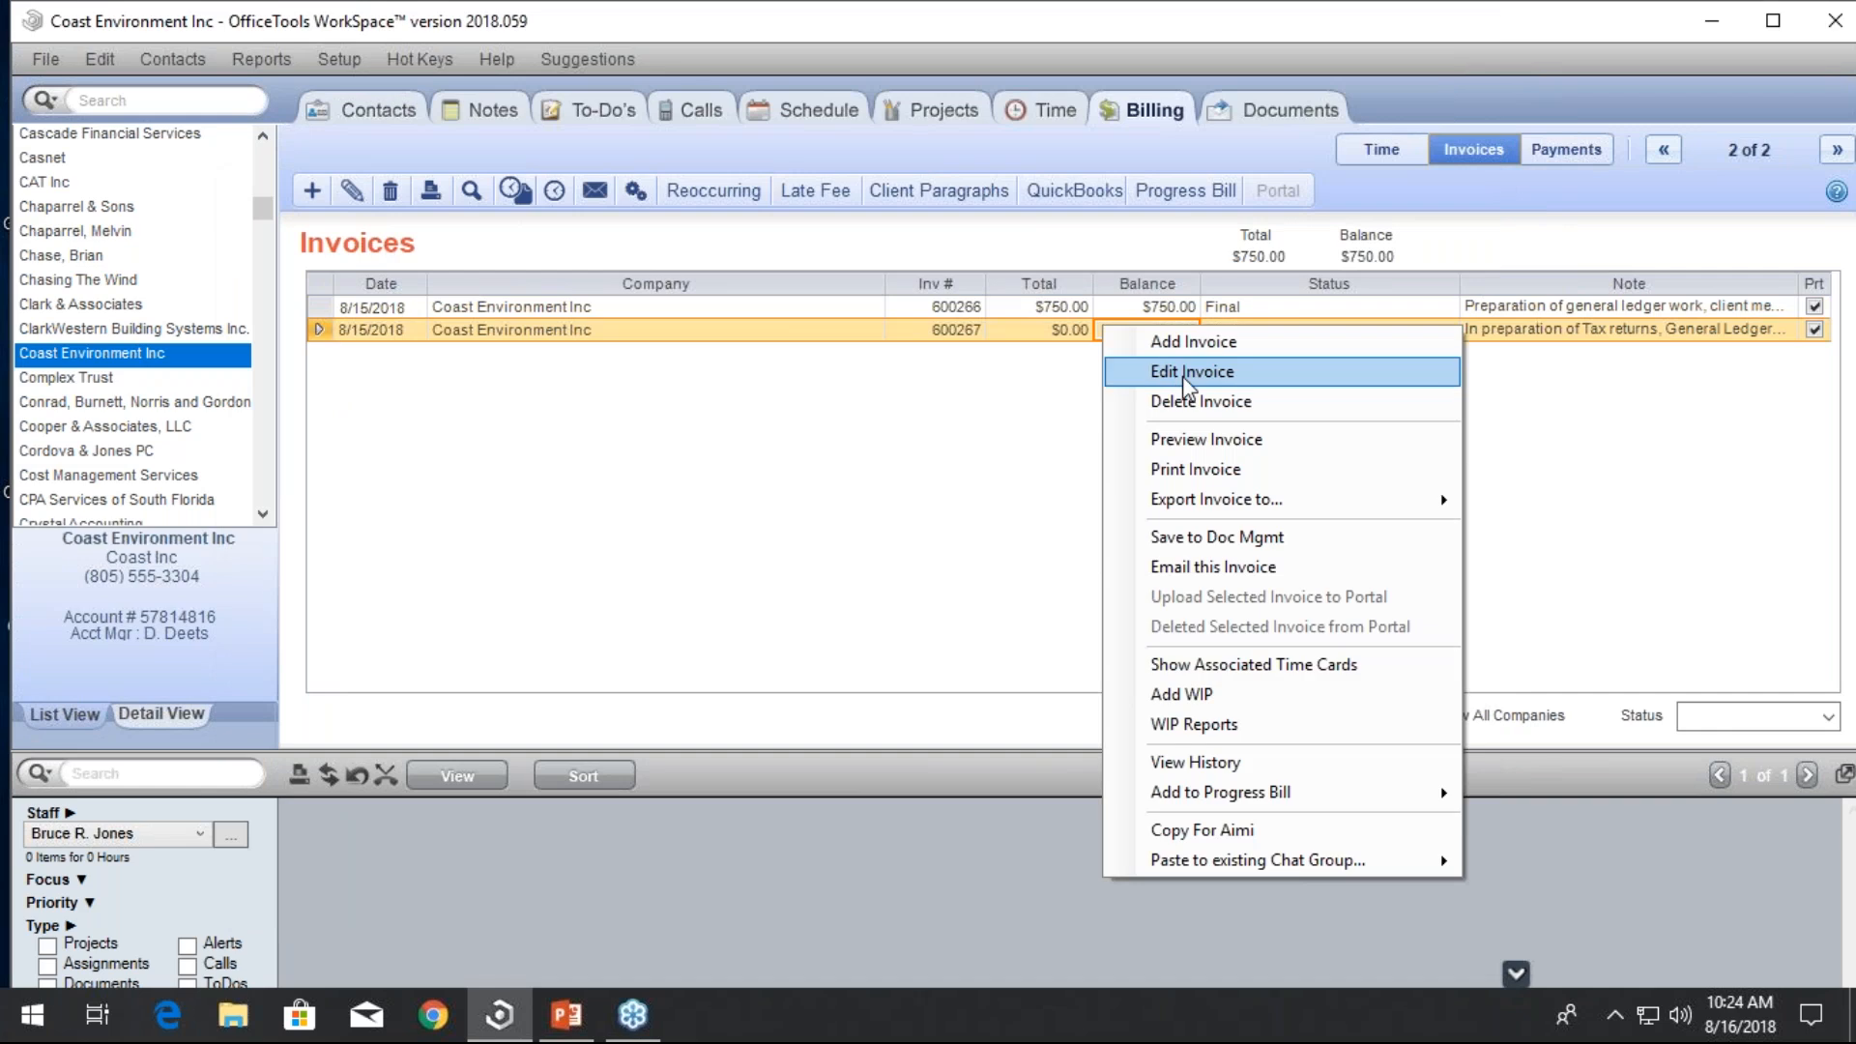
pyautogui.click(1196, 407)
pyautogui.click(938, 623)
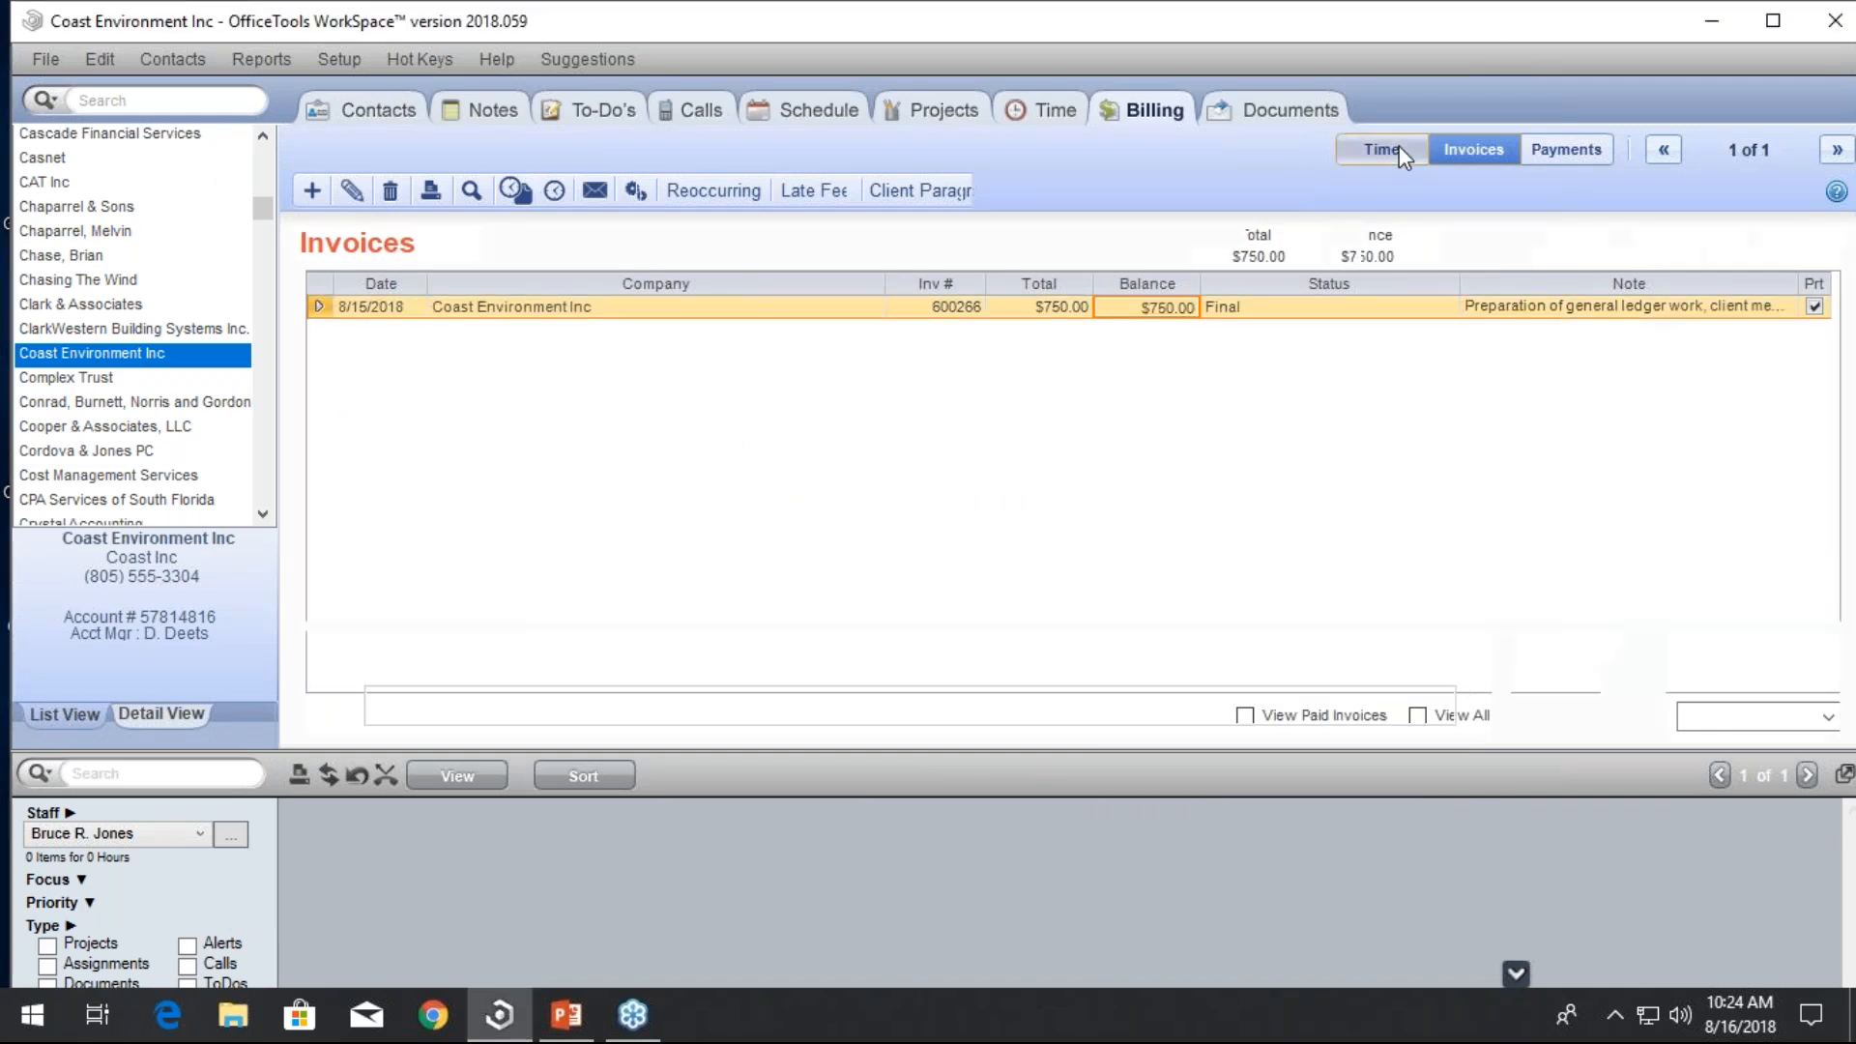
pyautogui.click(1401, 145)
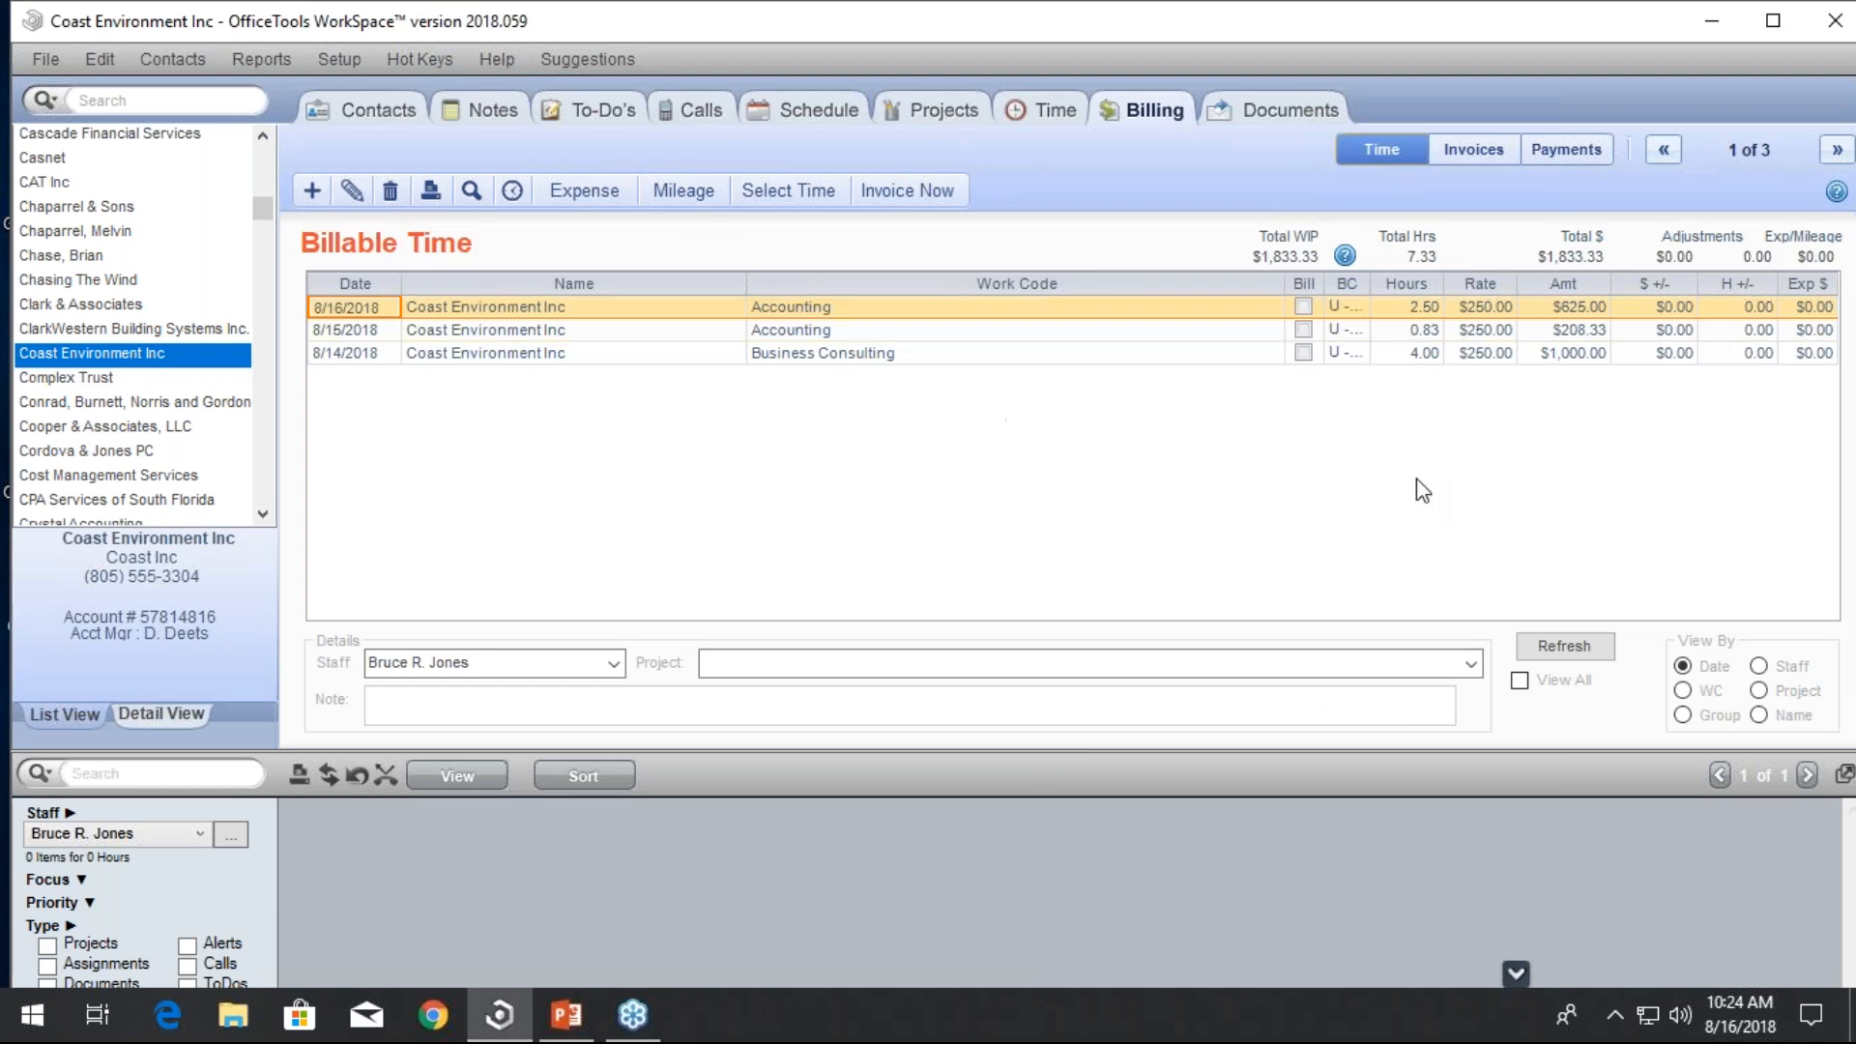
pyautogui.click(1476, 162)
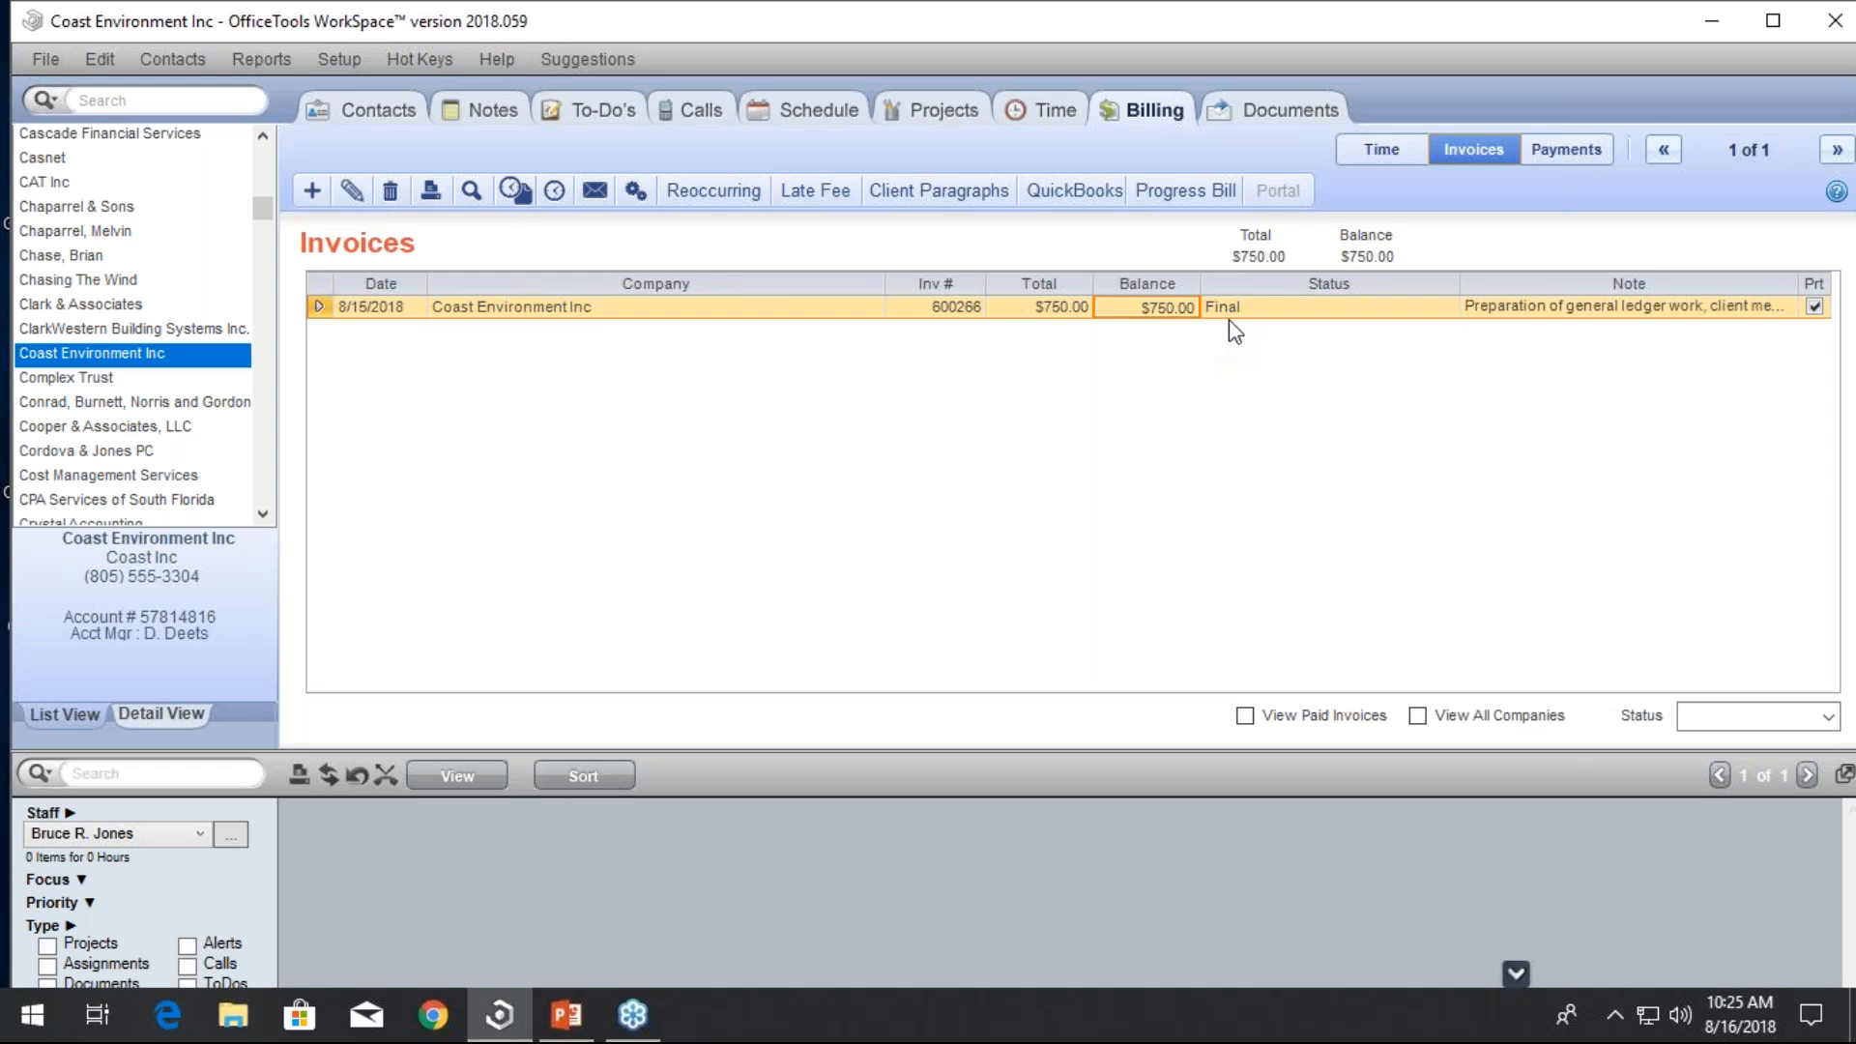
# Show the associated time cards of the $750.00 Coast Environment Inc invoice and reposition their window
pyautogui.click(753, 308)
pyautogui.rightClick(752, 305)
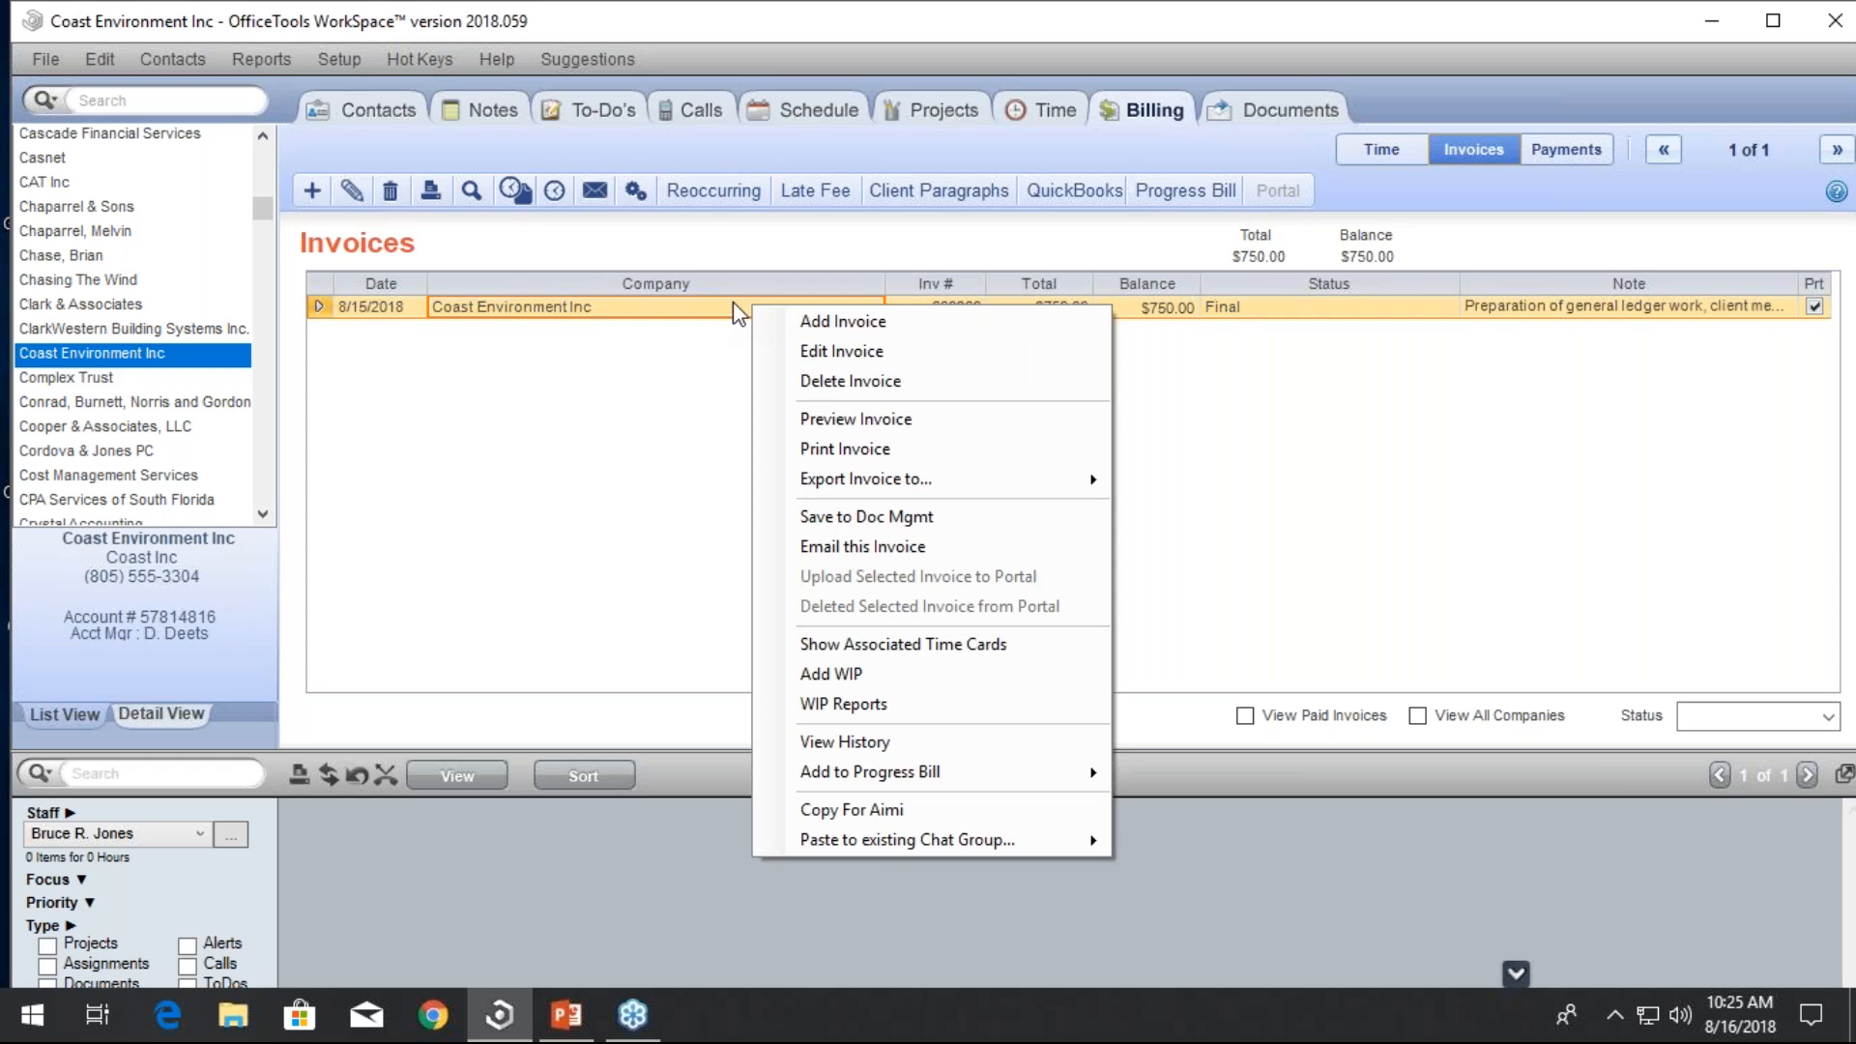
pyautogui.click(987, 663)
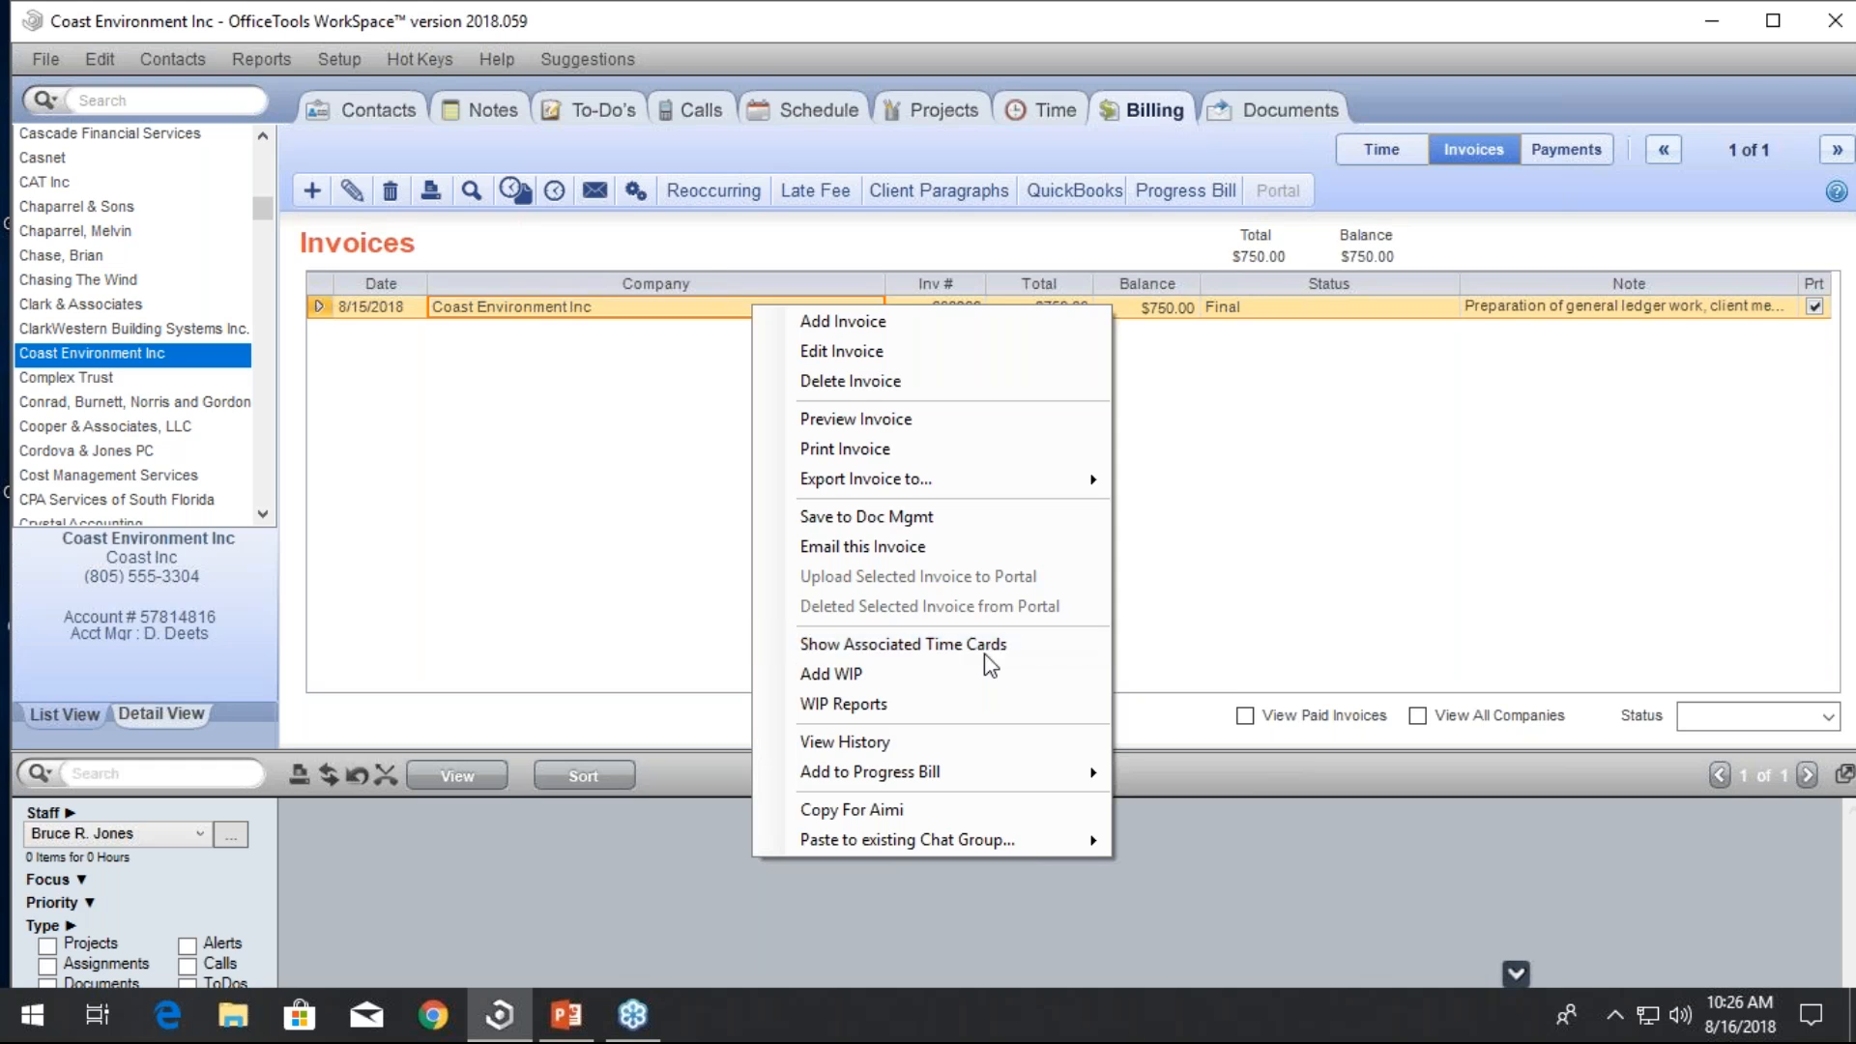
pyautogui.moveTo(789, 102); pyautogui.dragTo(1072, 212)
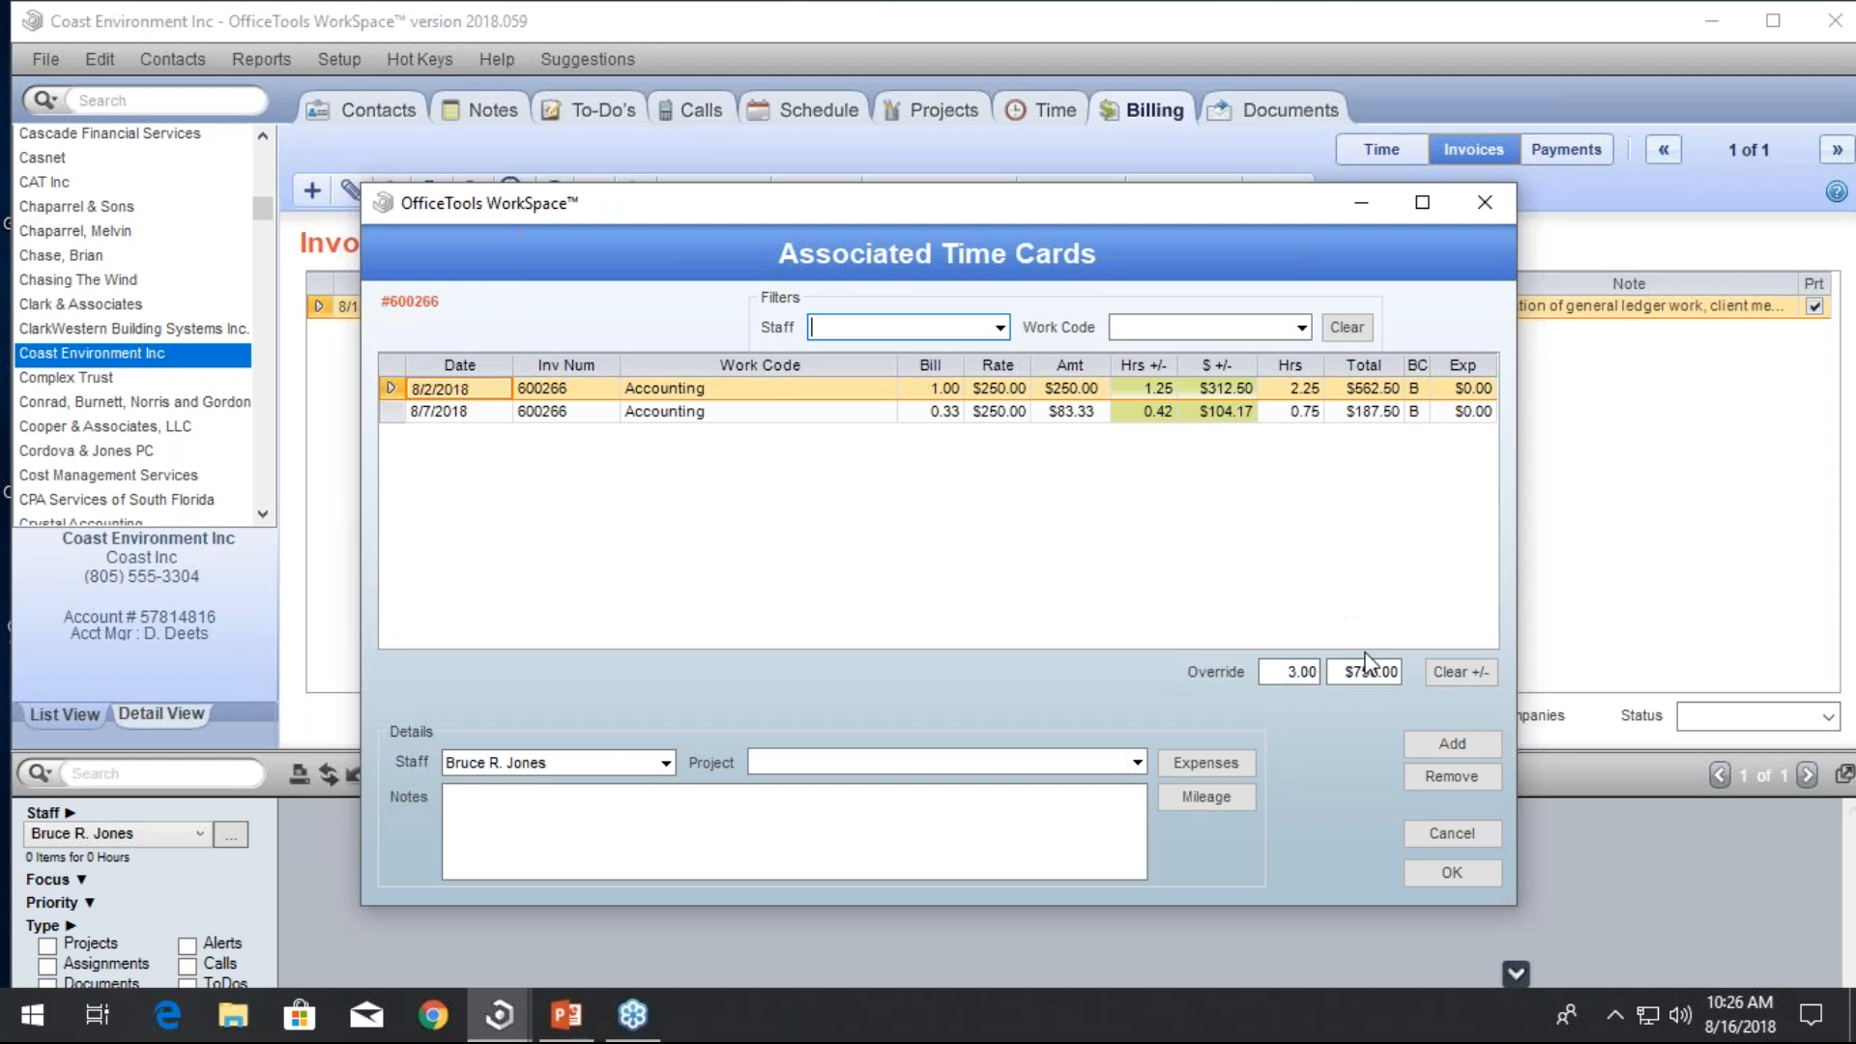
# Add all three available time cards, the Business Consulting card and the two Accounting cards, to the invoice's associated time cards
pyautogui.click(1424, 751)
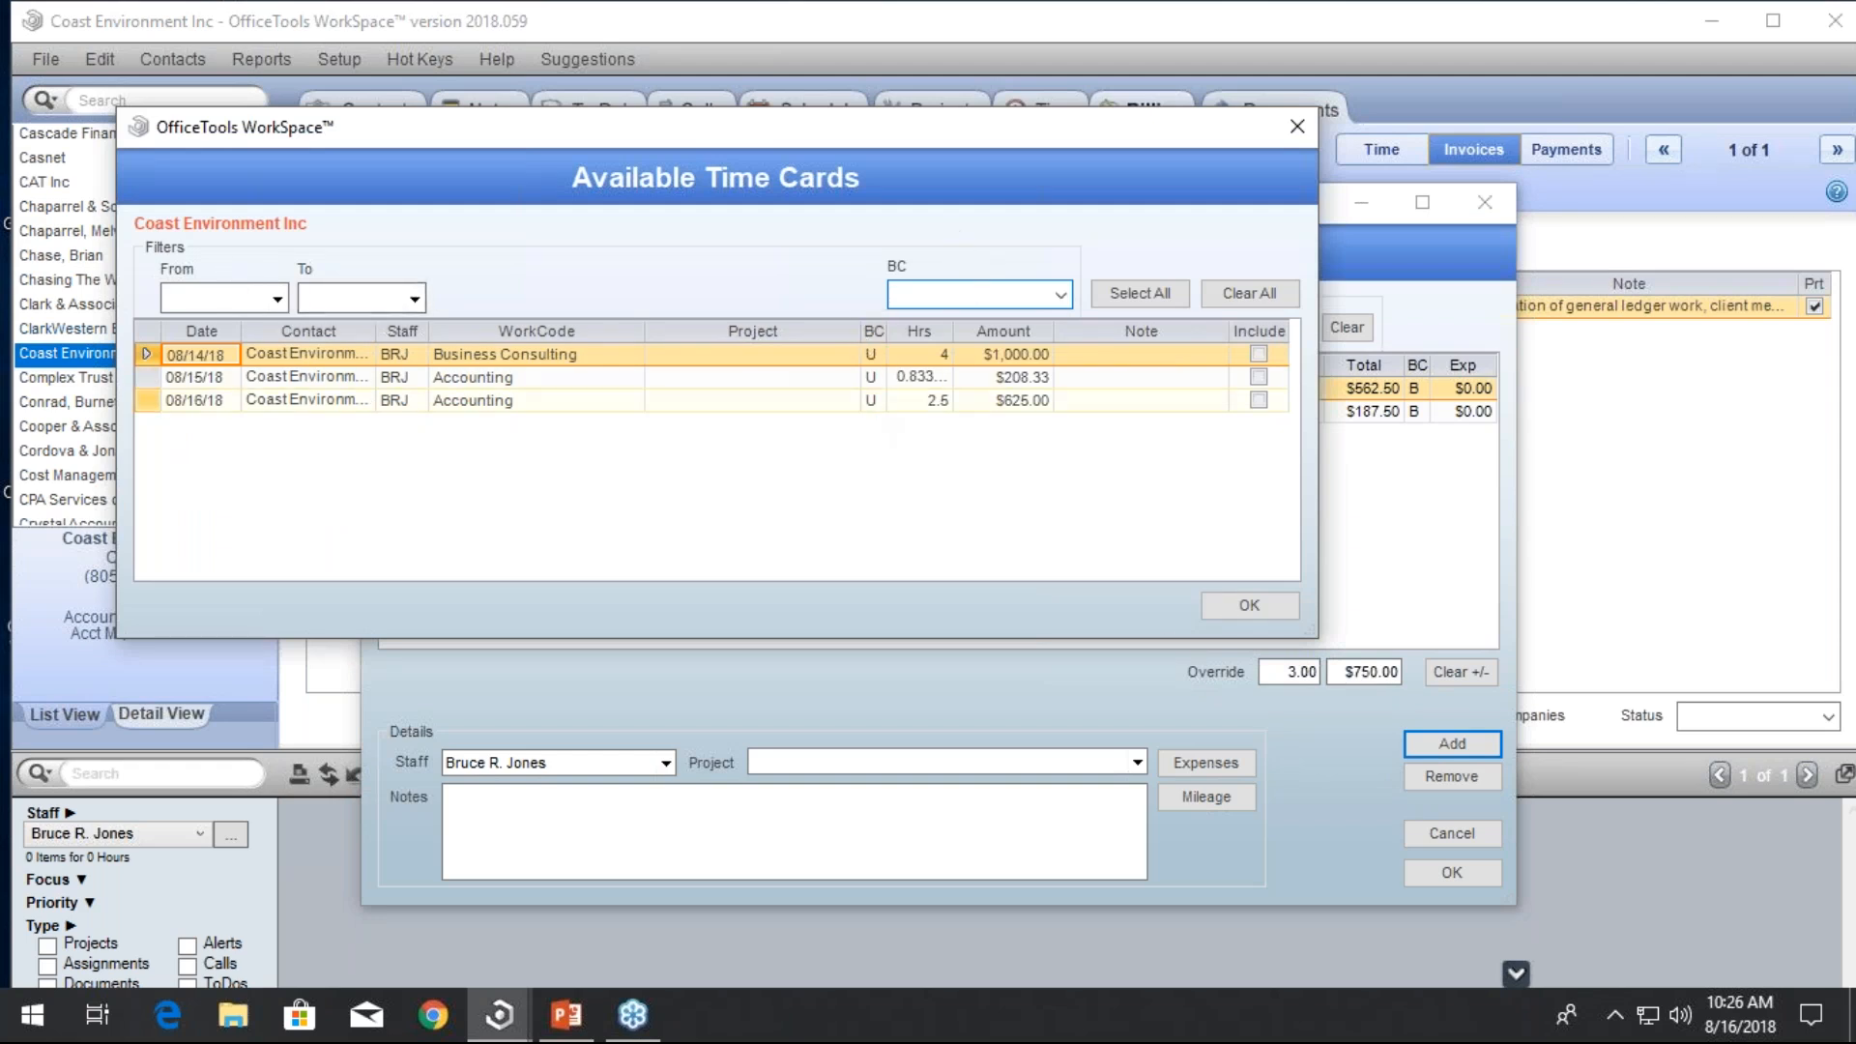
pyautogui.click(1129, 292)
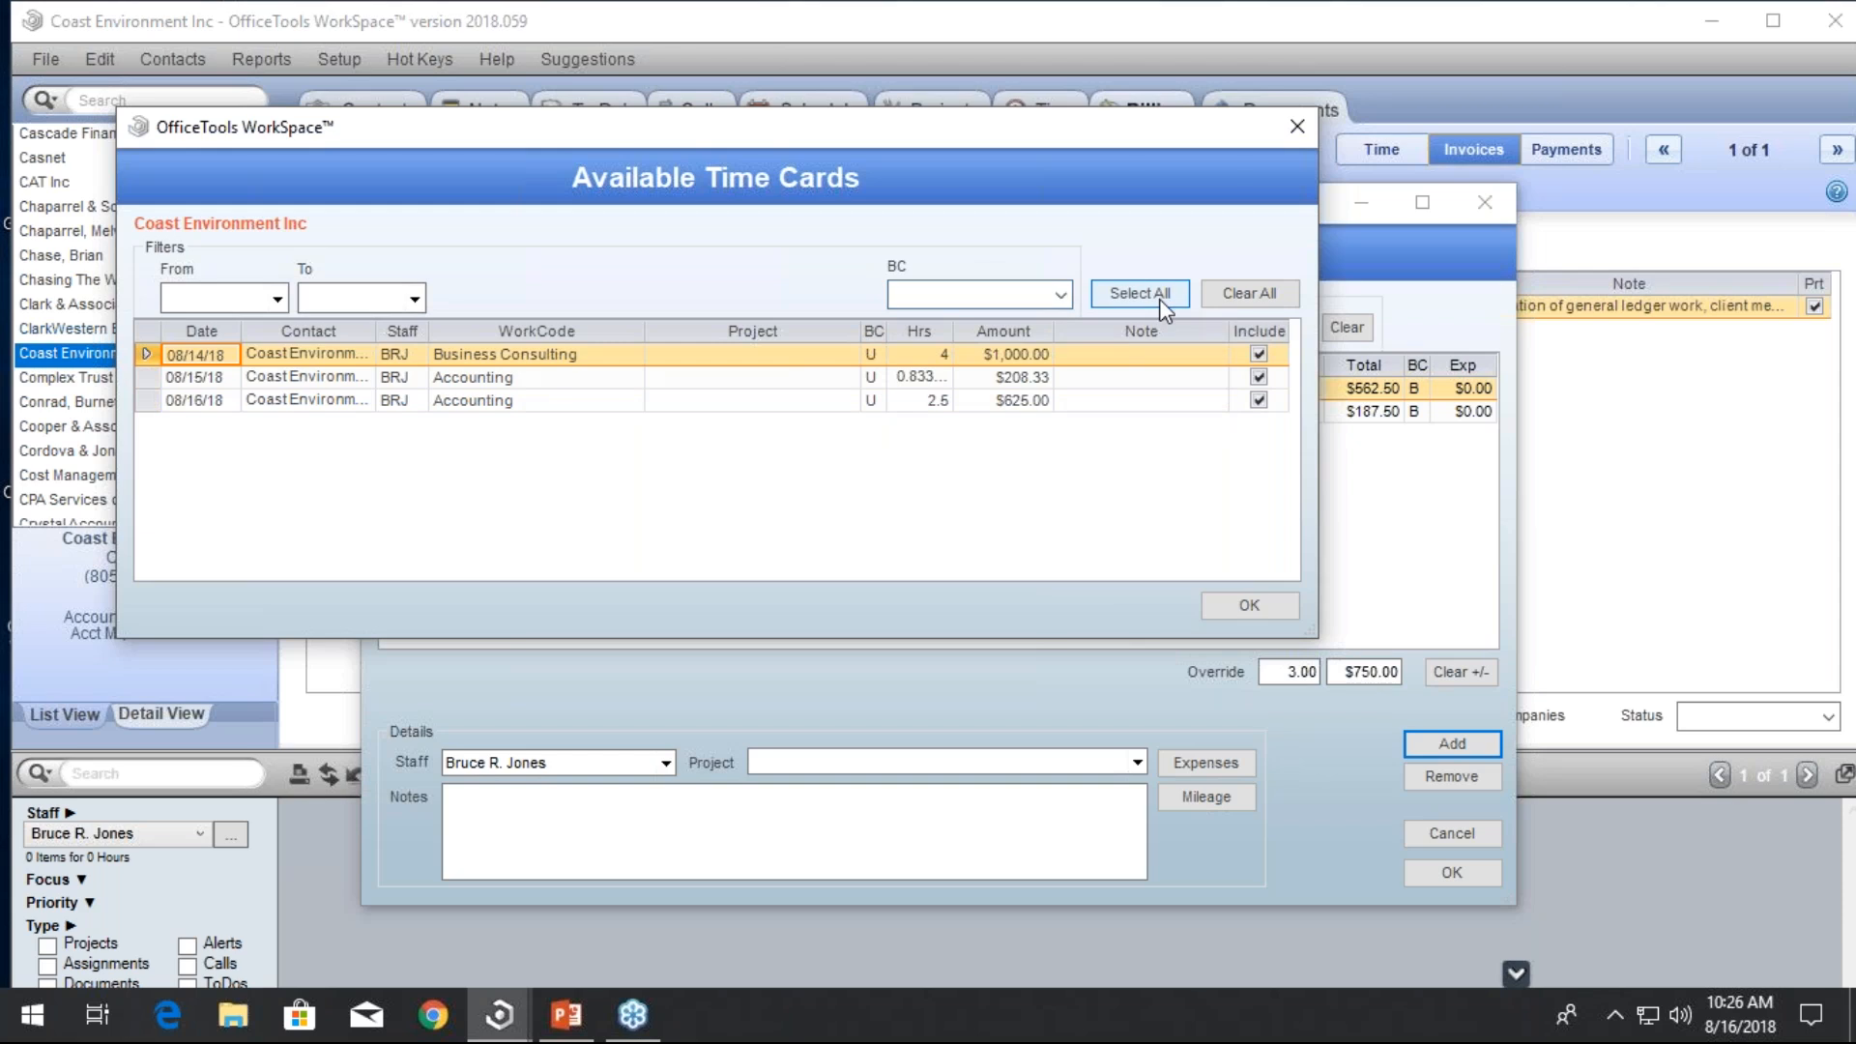
pyautogui.click(1236, 296)
pyautogui.click(1259, 400)
pyautogui.click(1259, 377)
pyautogui.click(1259, 354)
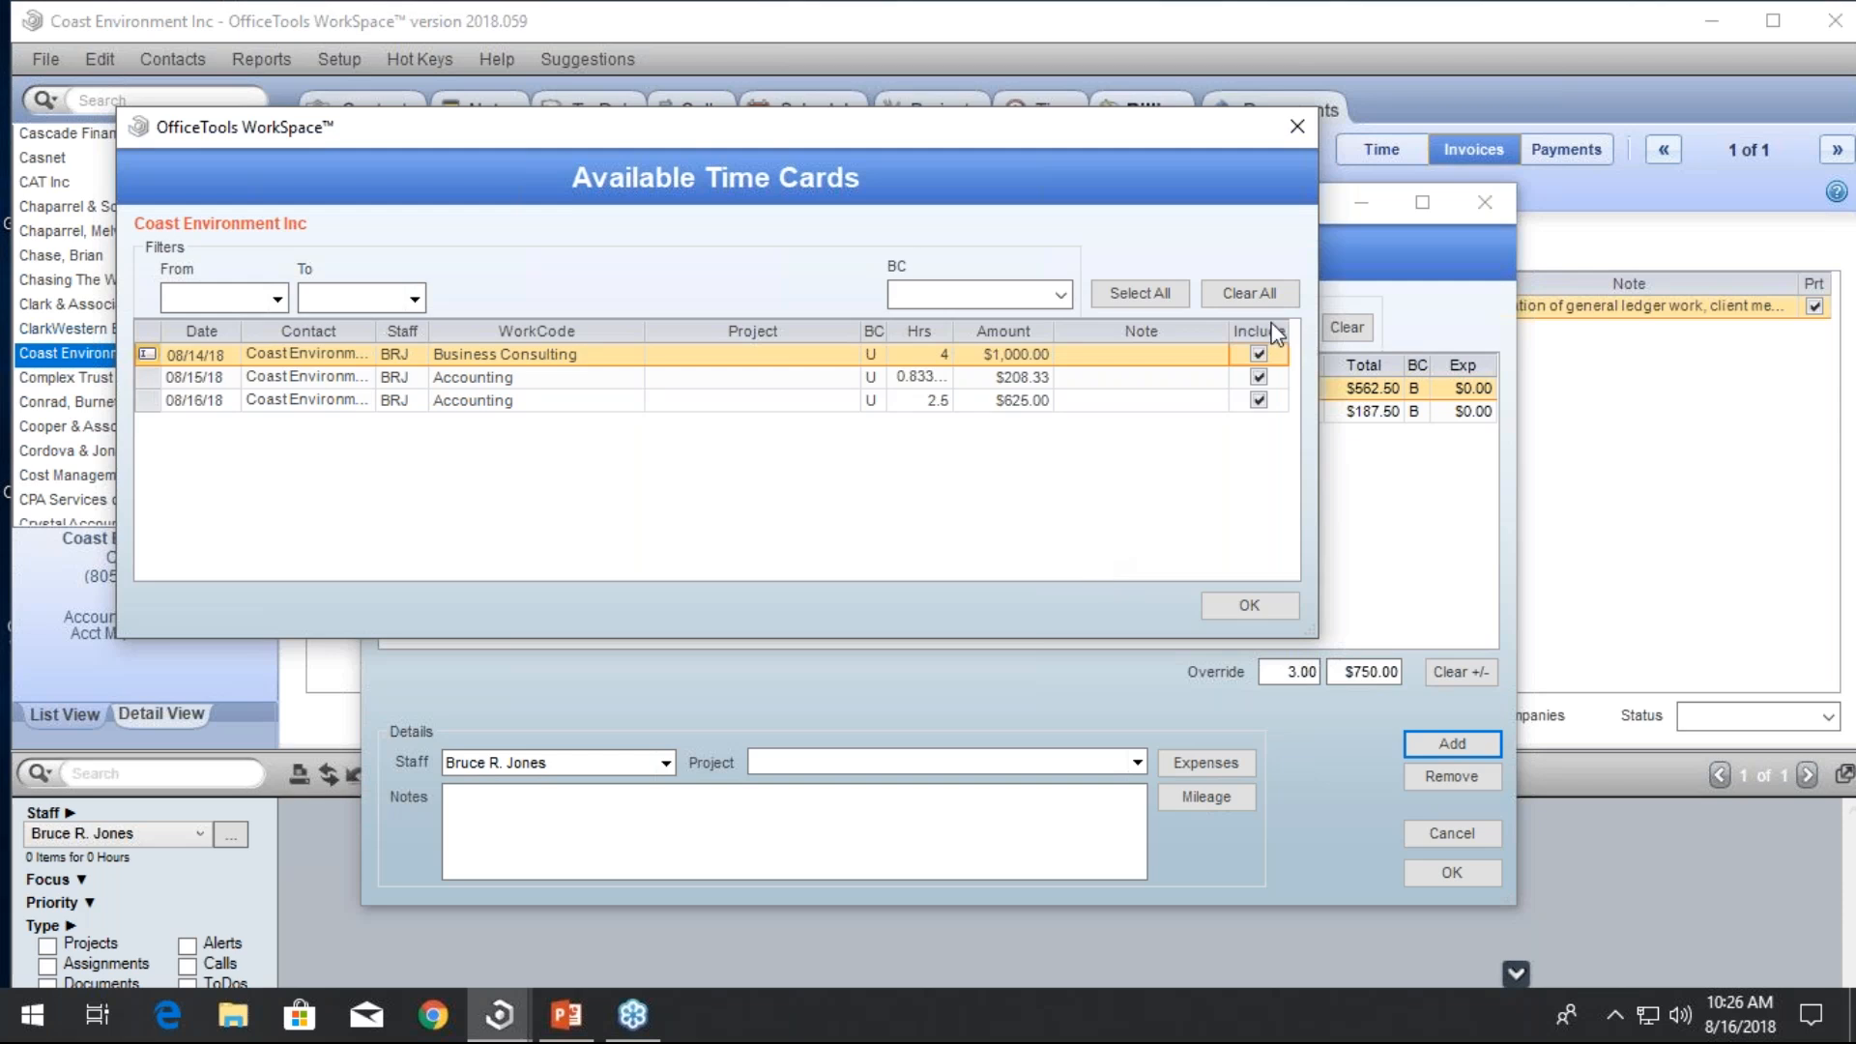
pyautogui.click(1261, 601)
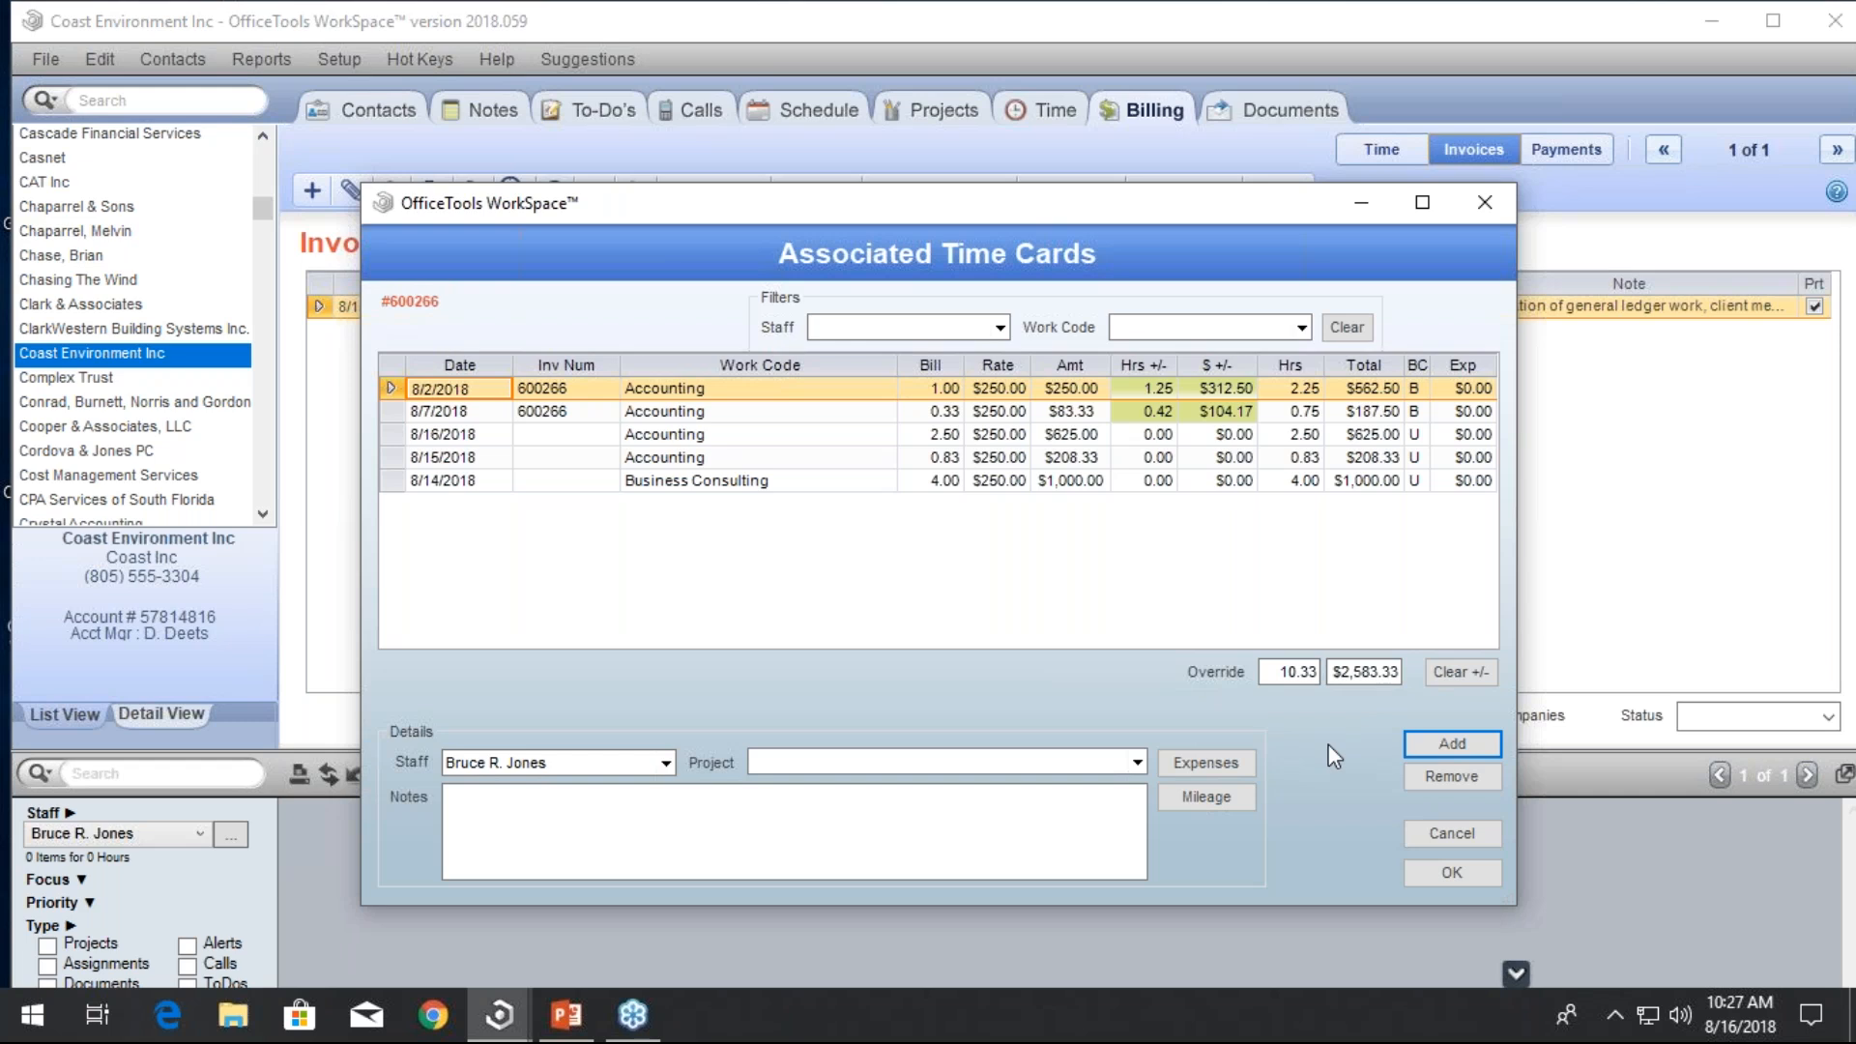
# Accept the line item update, keep the invoice amount instead of updating it to the new total, and apportion the time cards
pyautogui.click(1369, 673)
pyautogui.click(1461, 874)
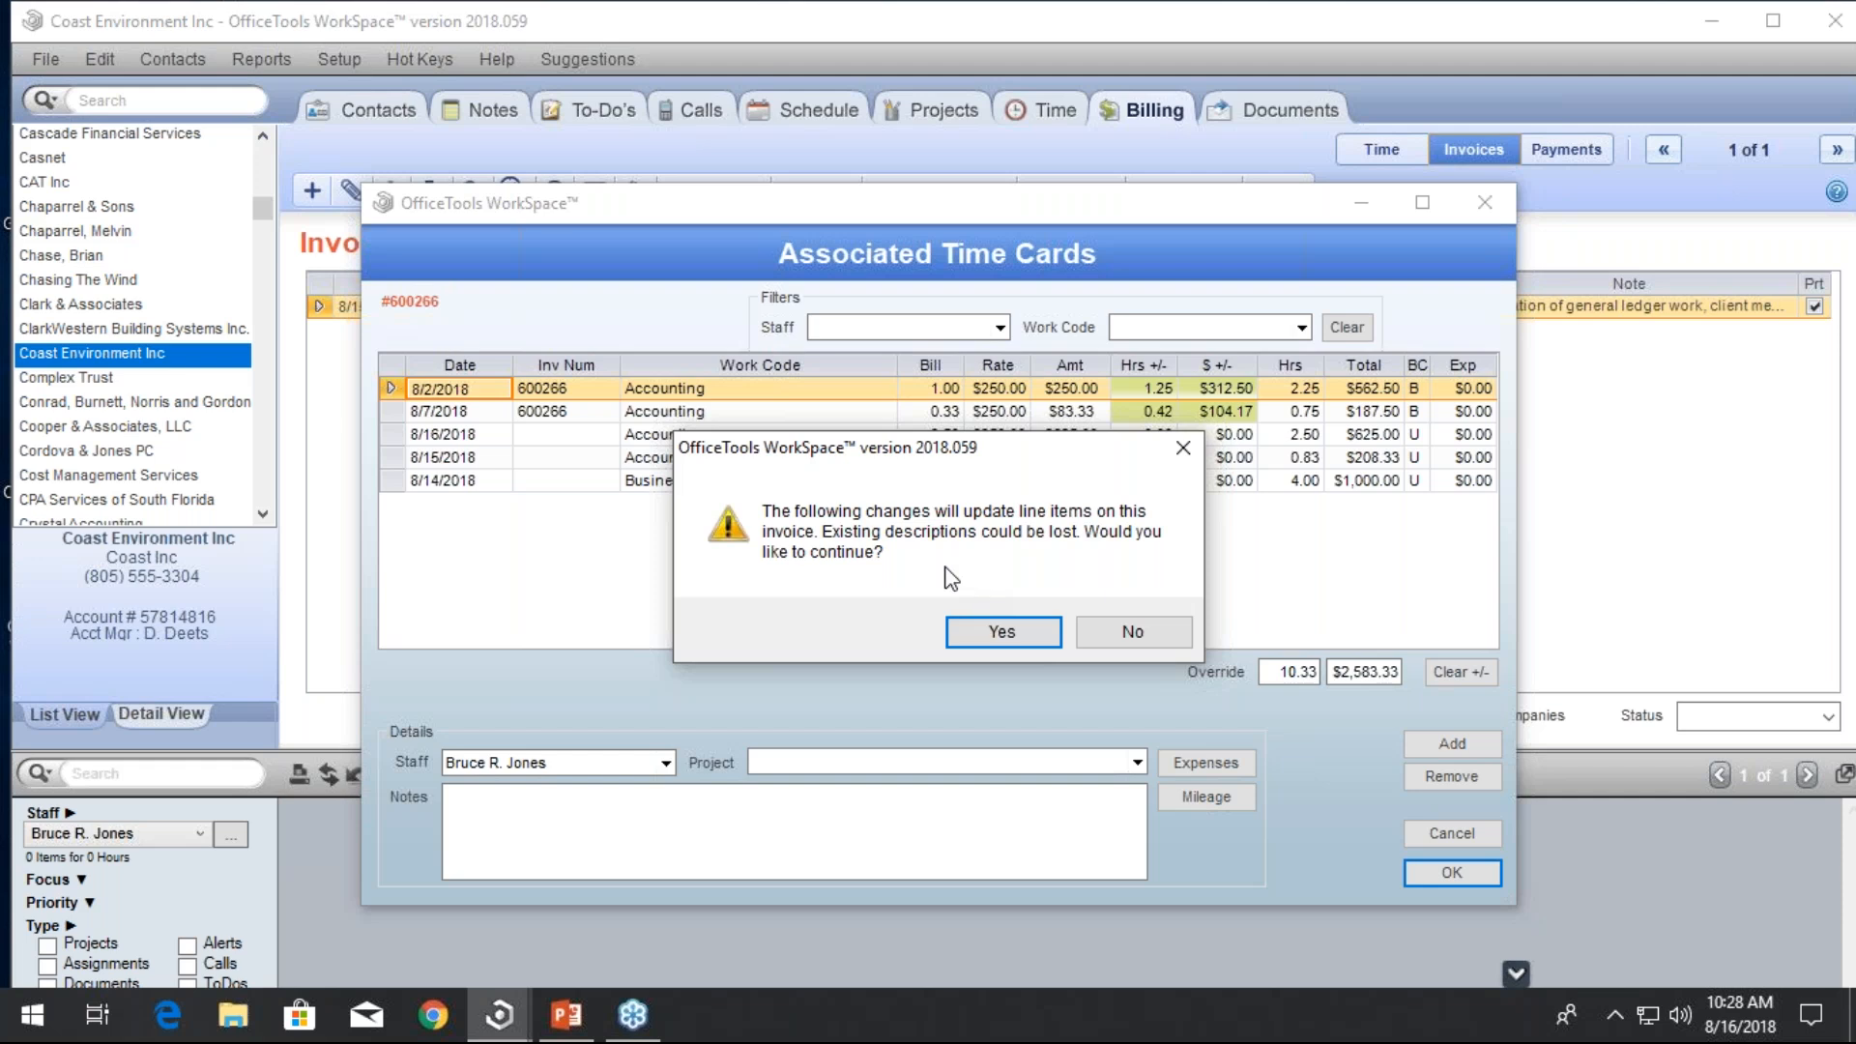
pyautogui.click(1004, 634)
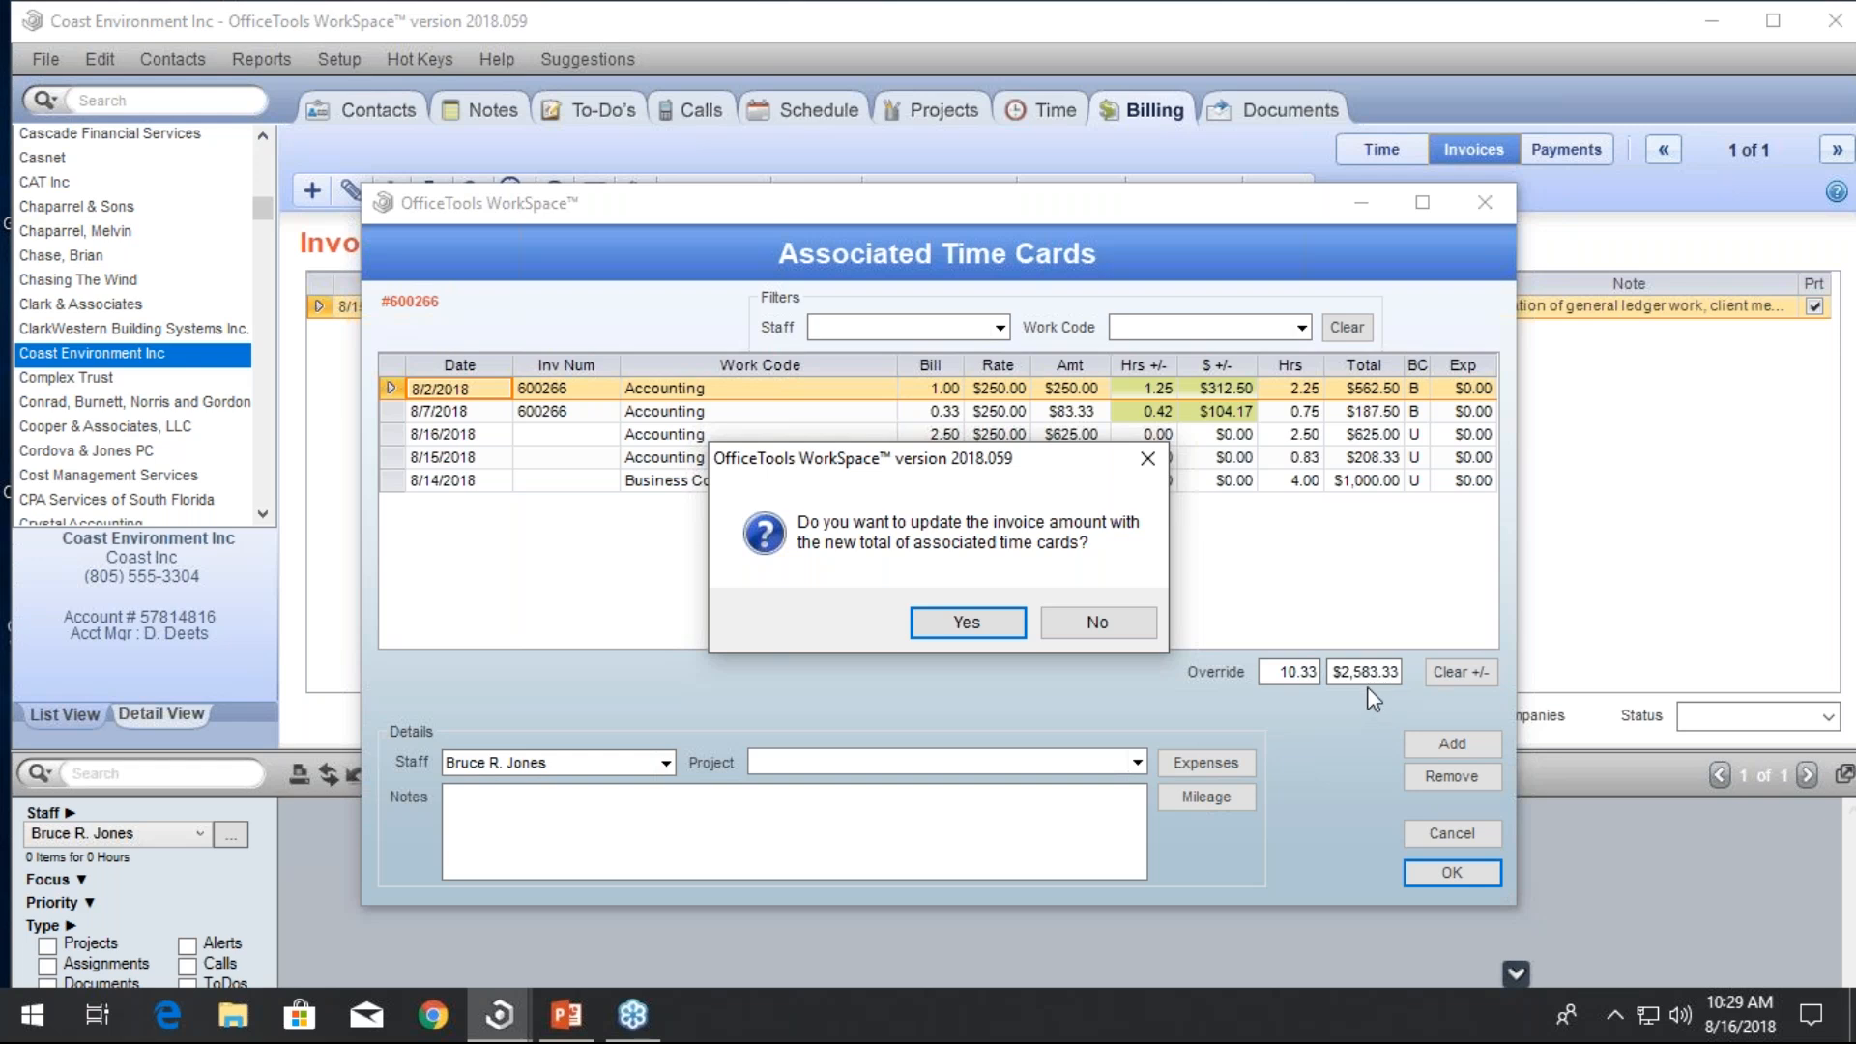
pyautogui.click(1127, 635)
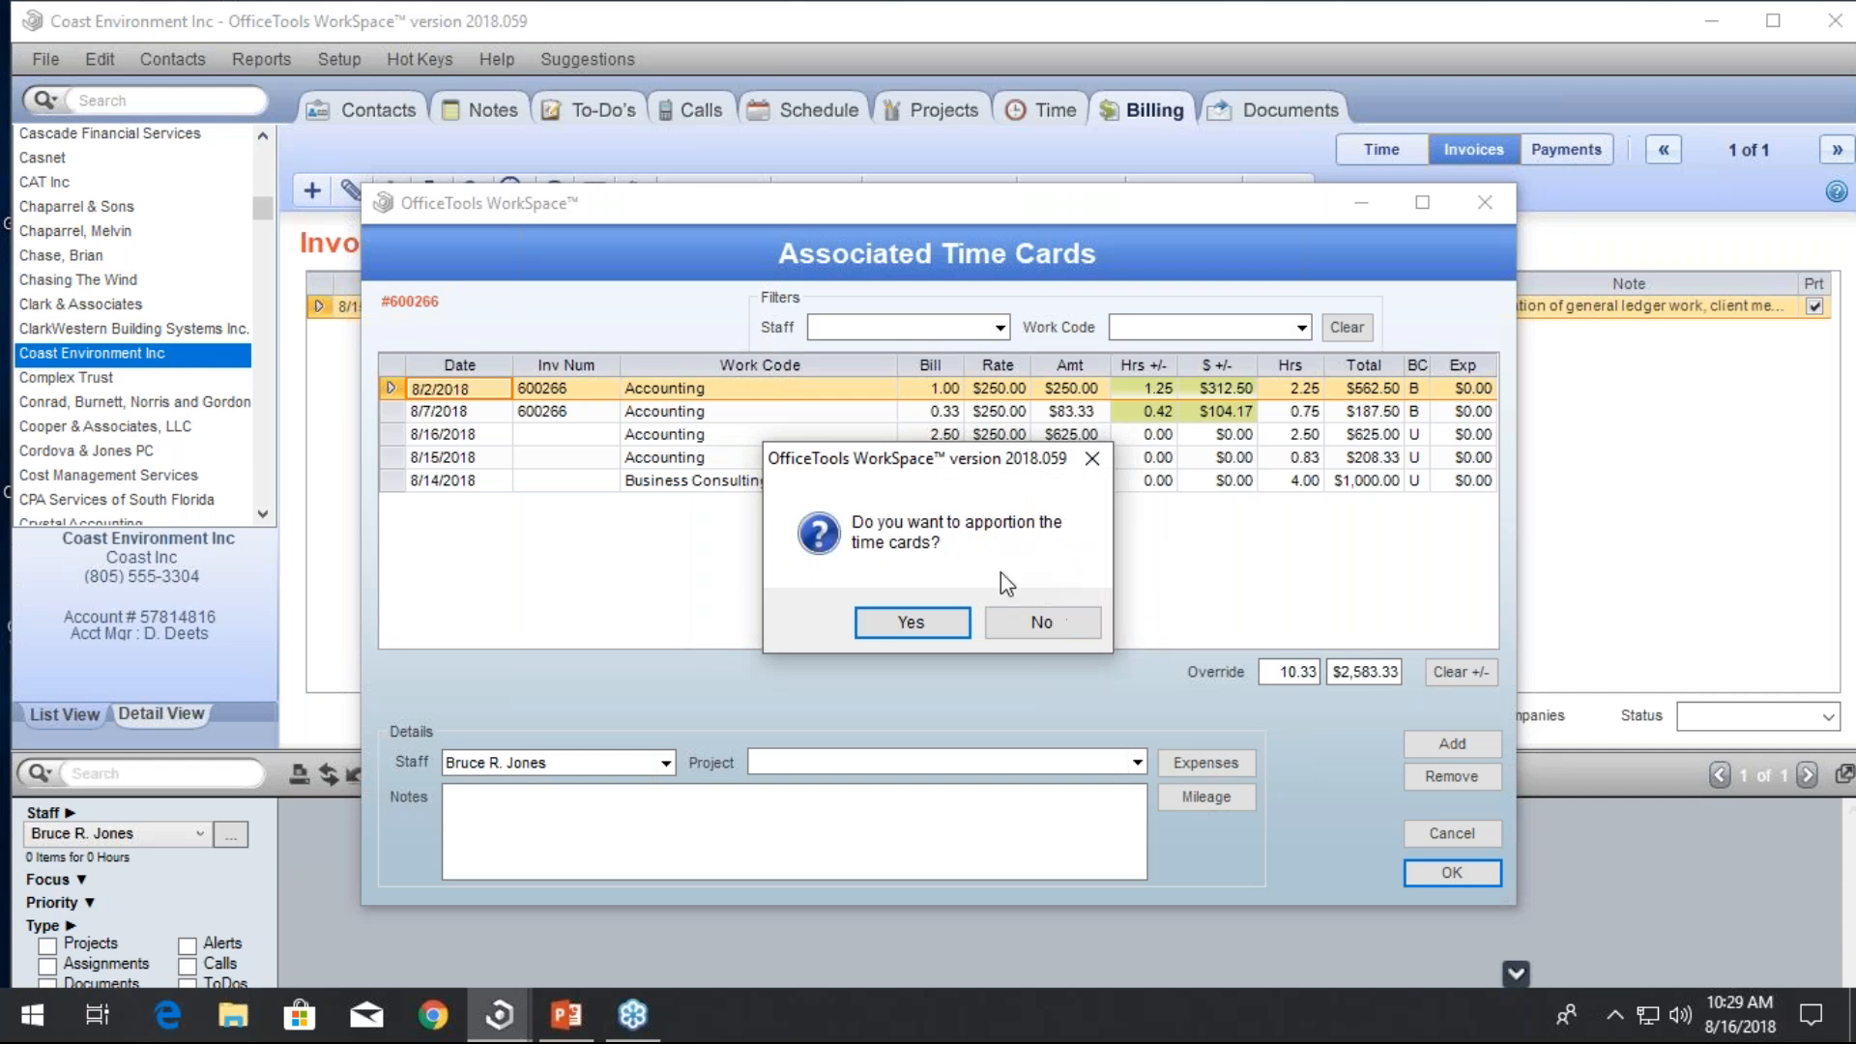
pyautogui.click(964, 630)
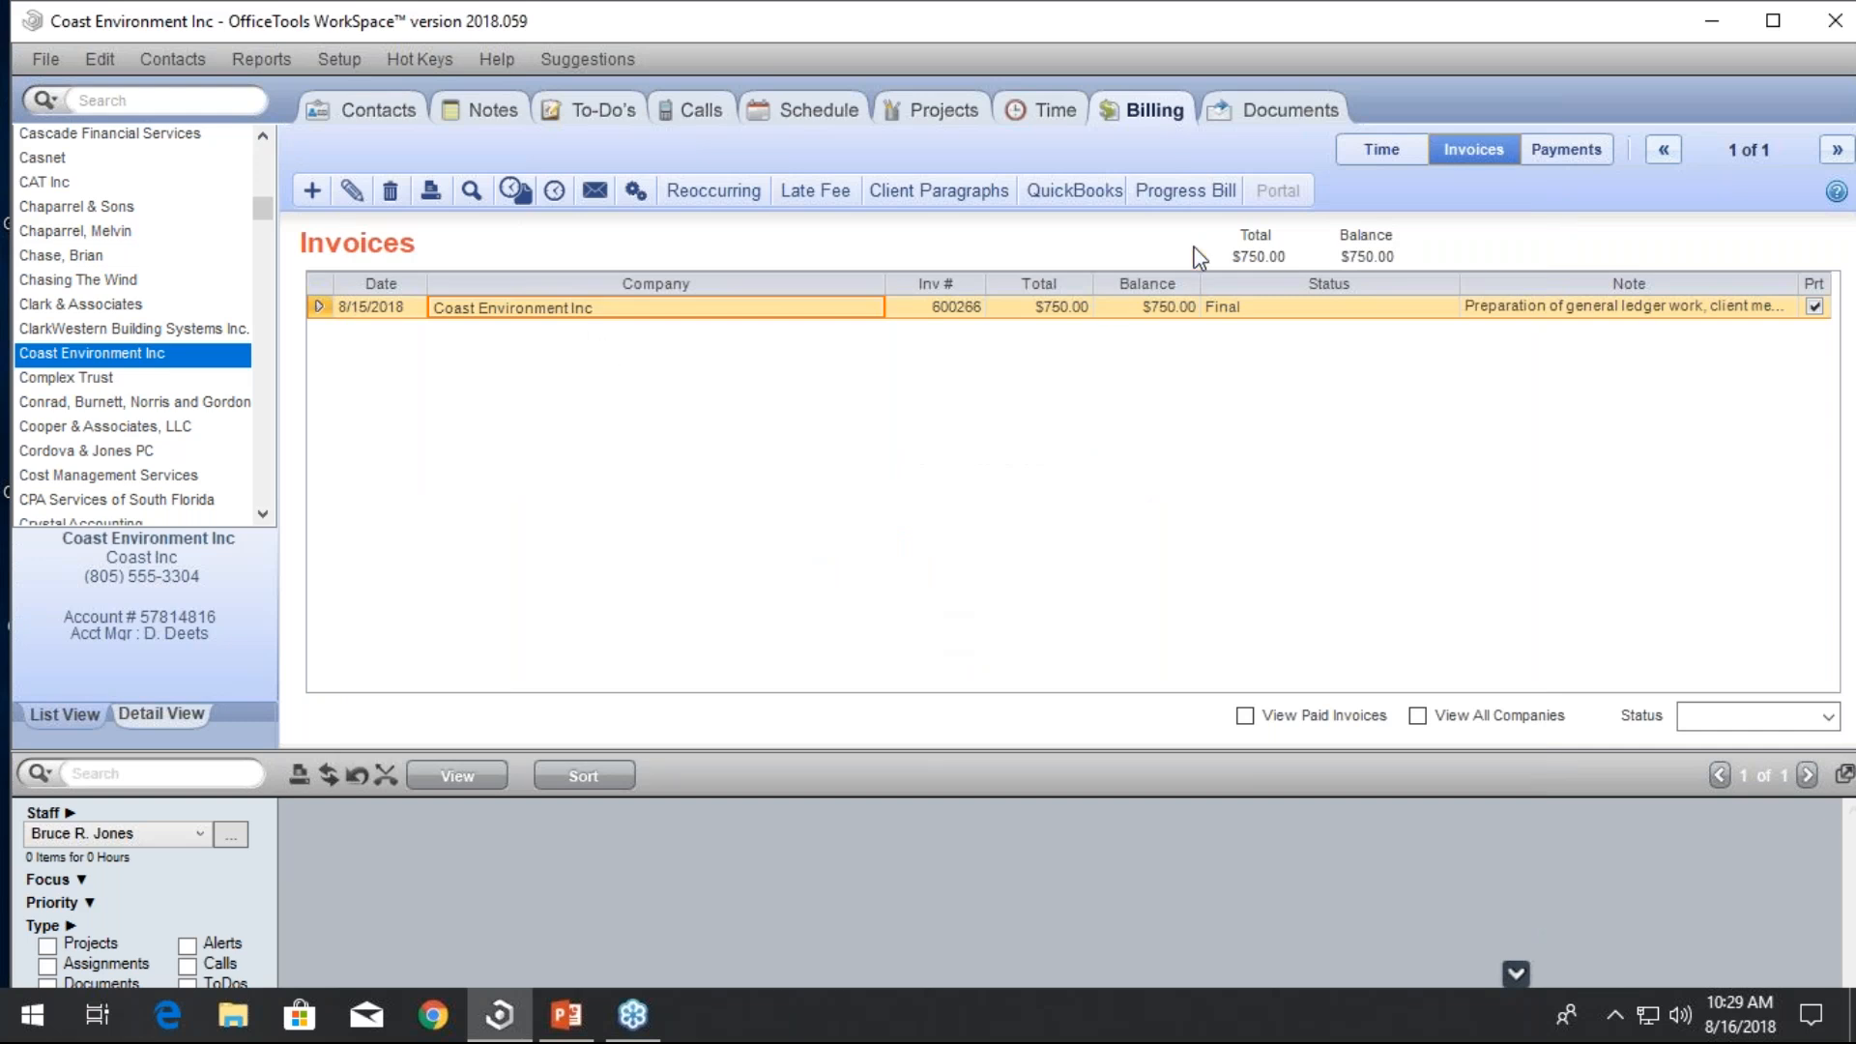
# Check the billable time list, review the adjustments on the invoice's associated time cards, and close their window
pyautogui.click(1358, 149)
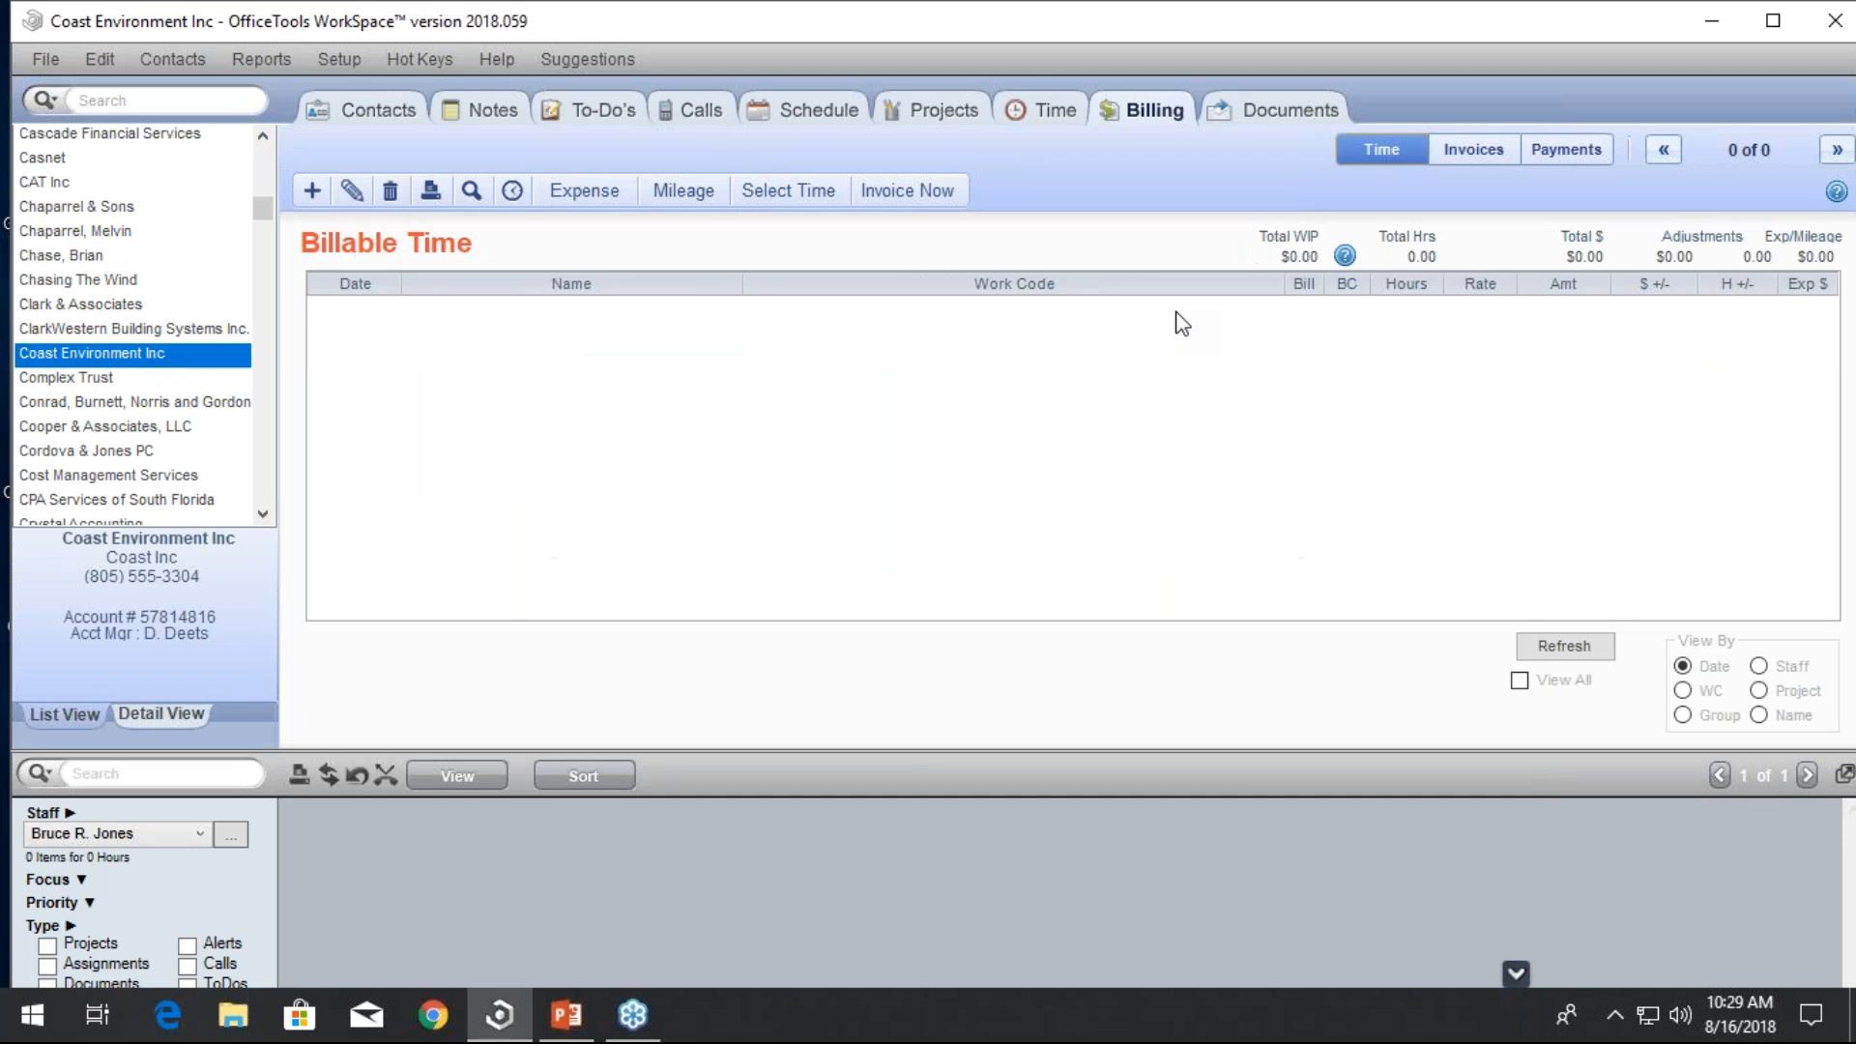
pyautogui.click(1443, 147)
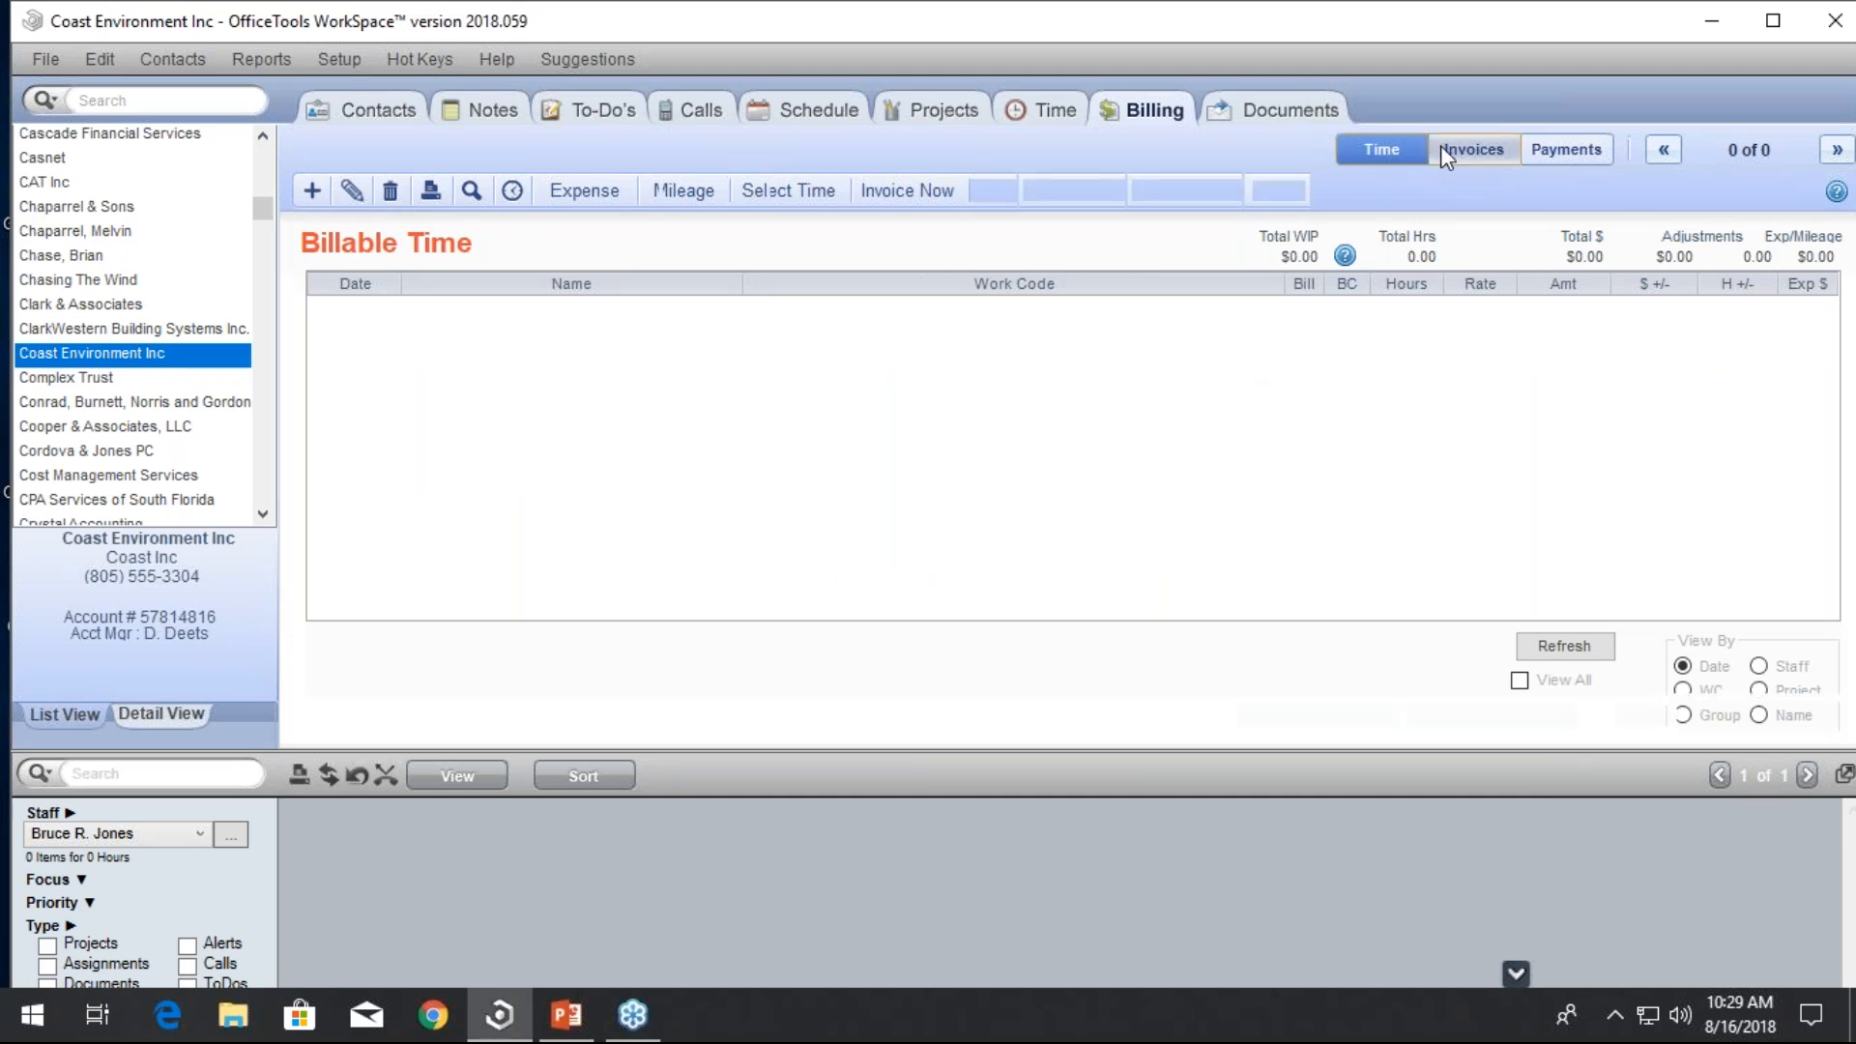
pyautogui.rightClick(1003, 309)
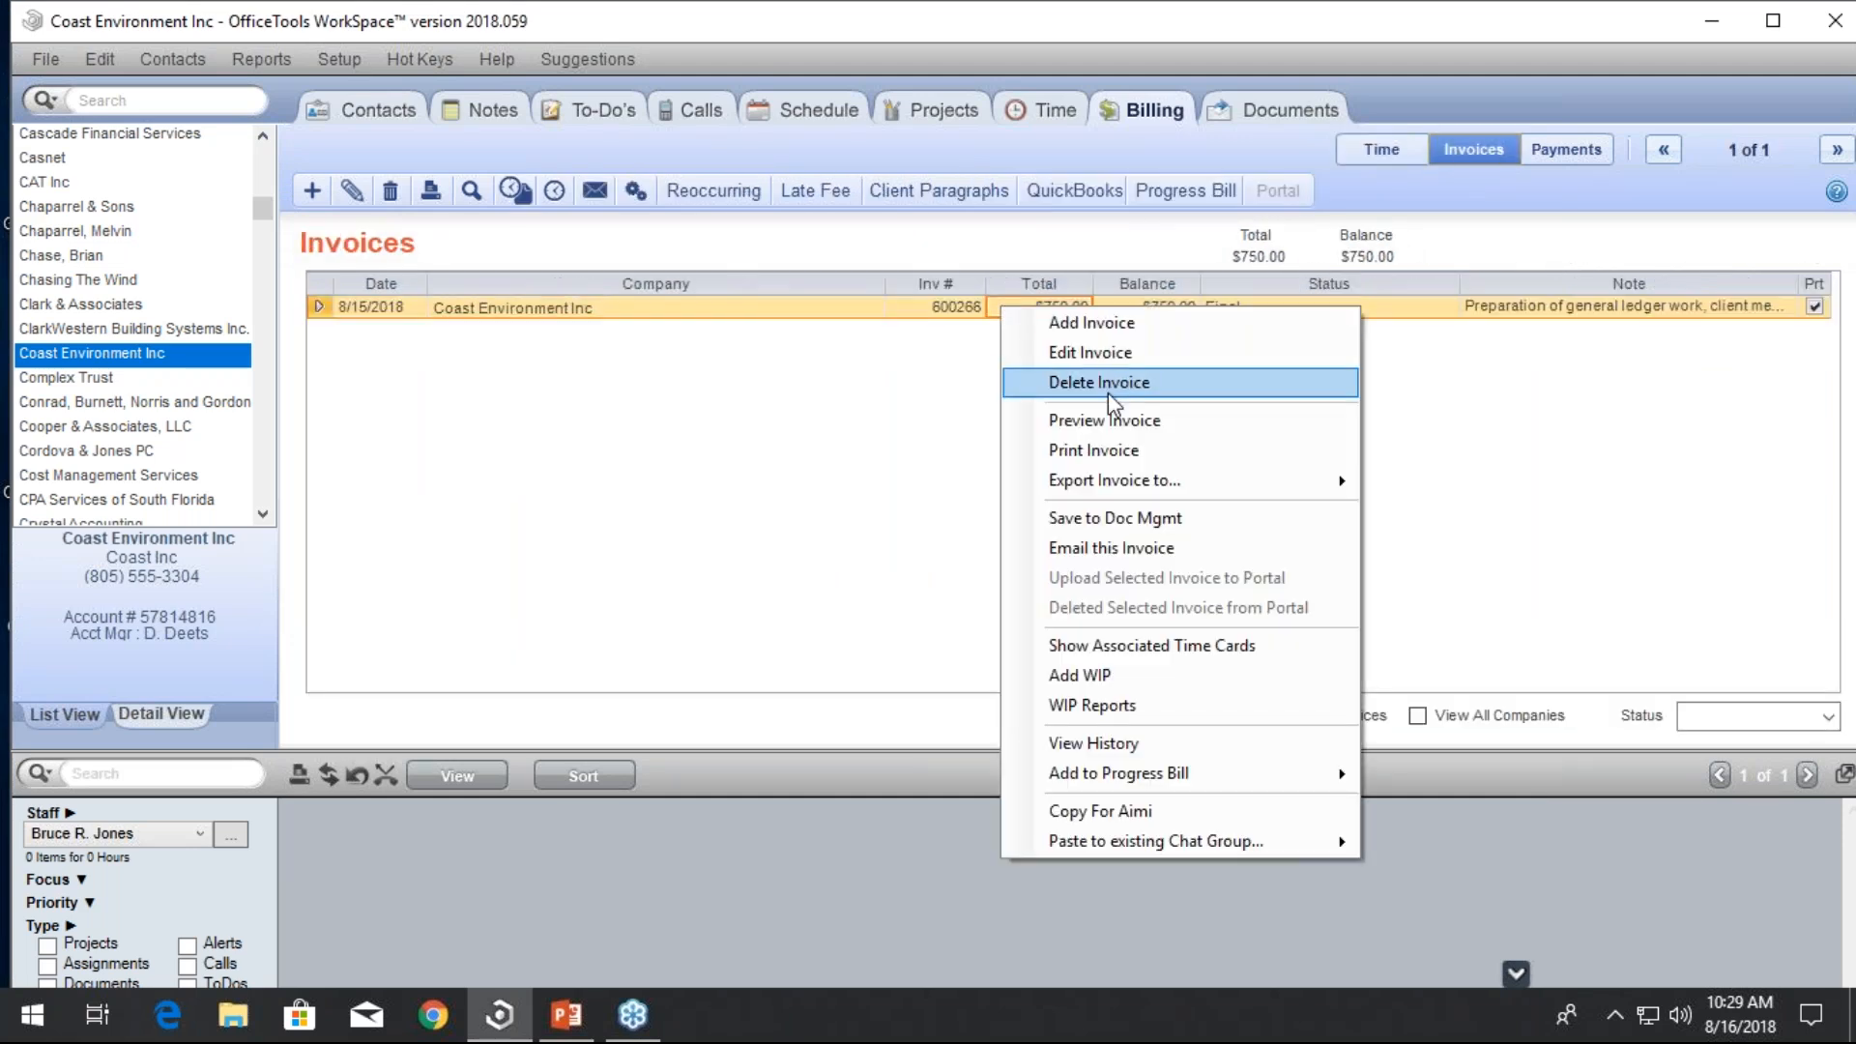
pyautogui.click(1223, 648)
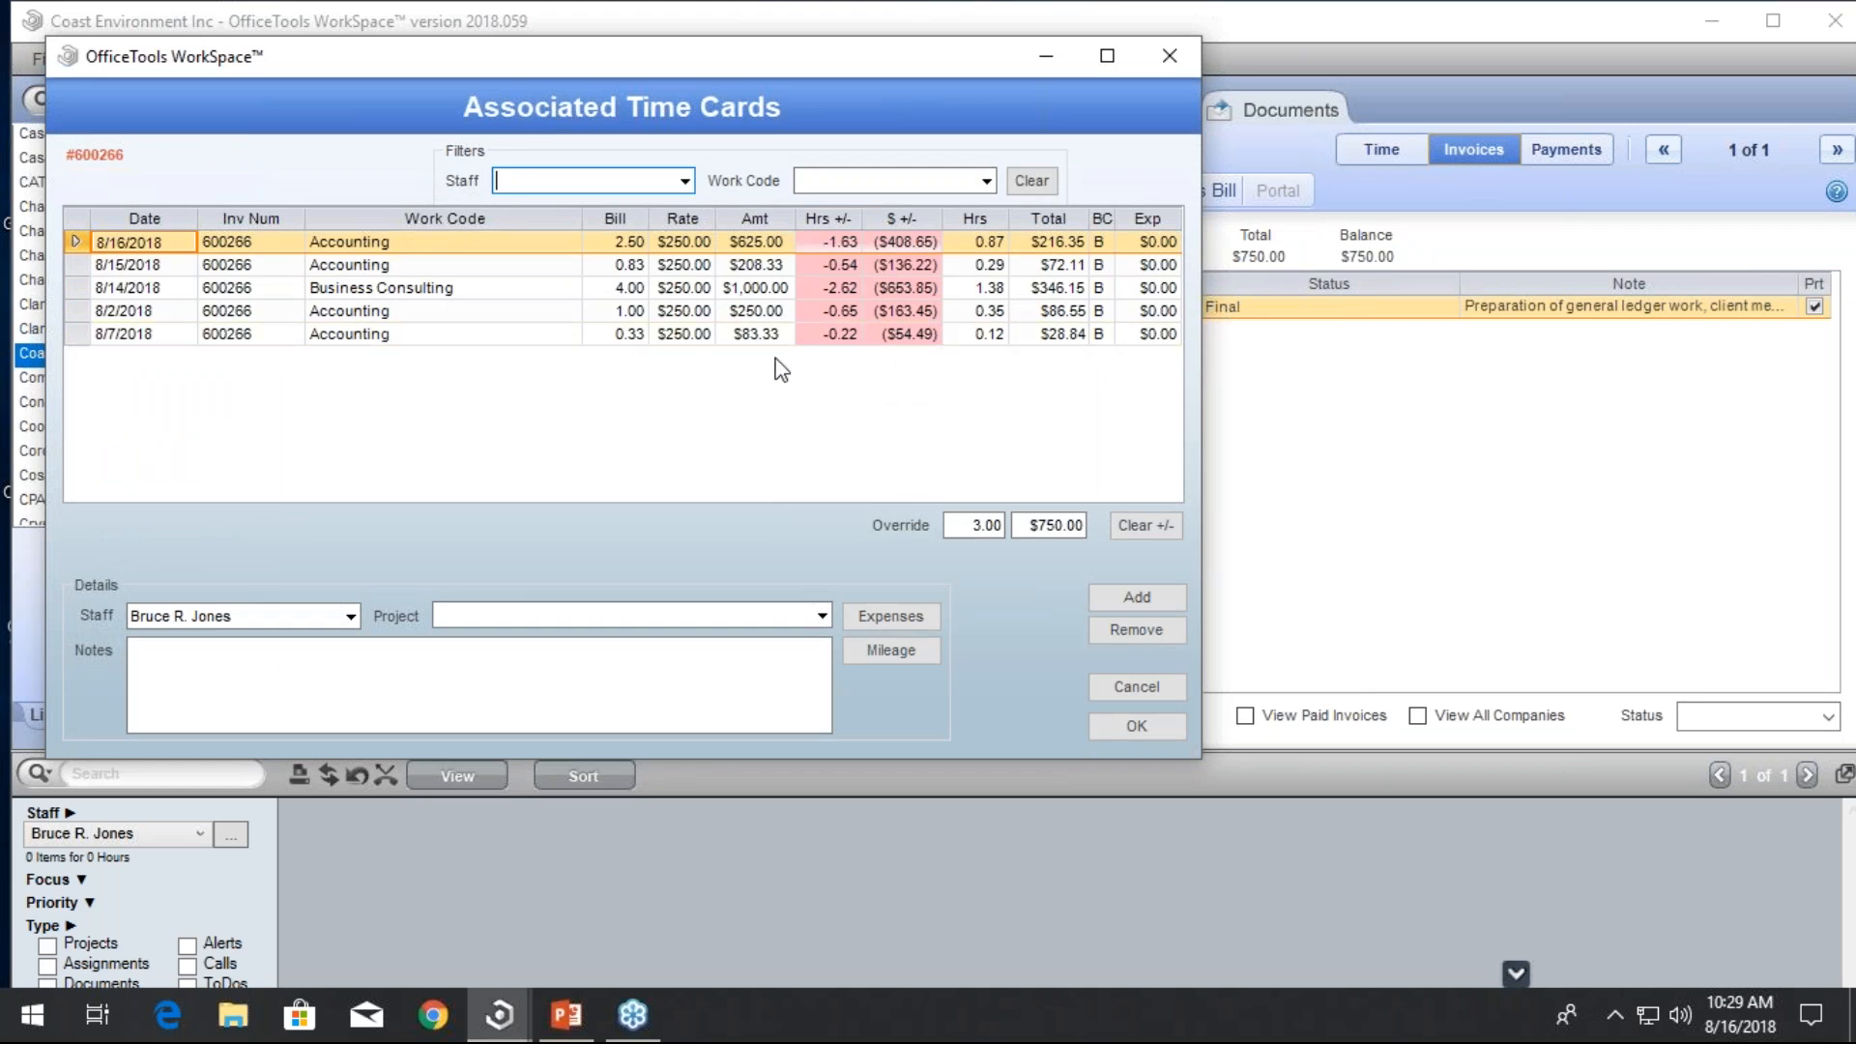
pyautogui.click(1149, 72)
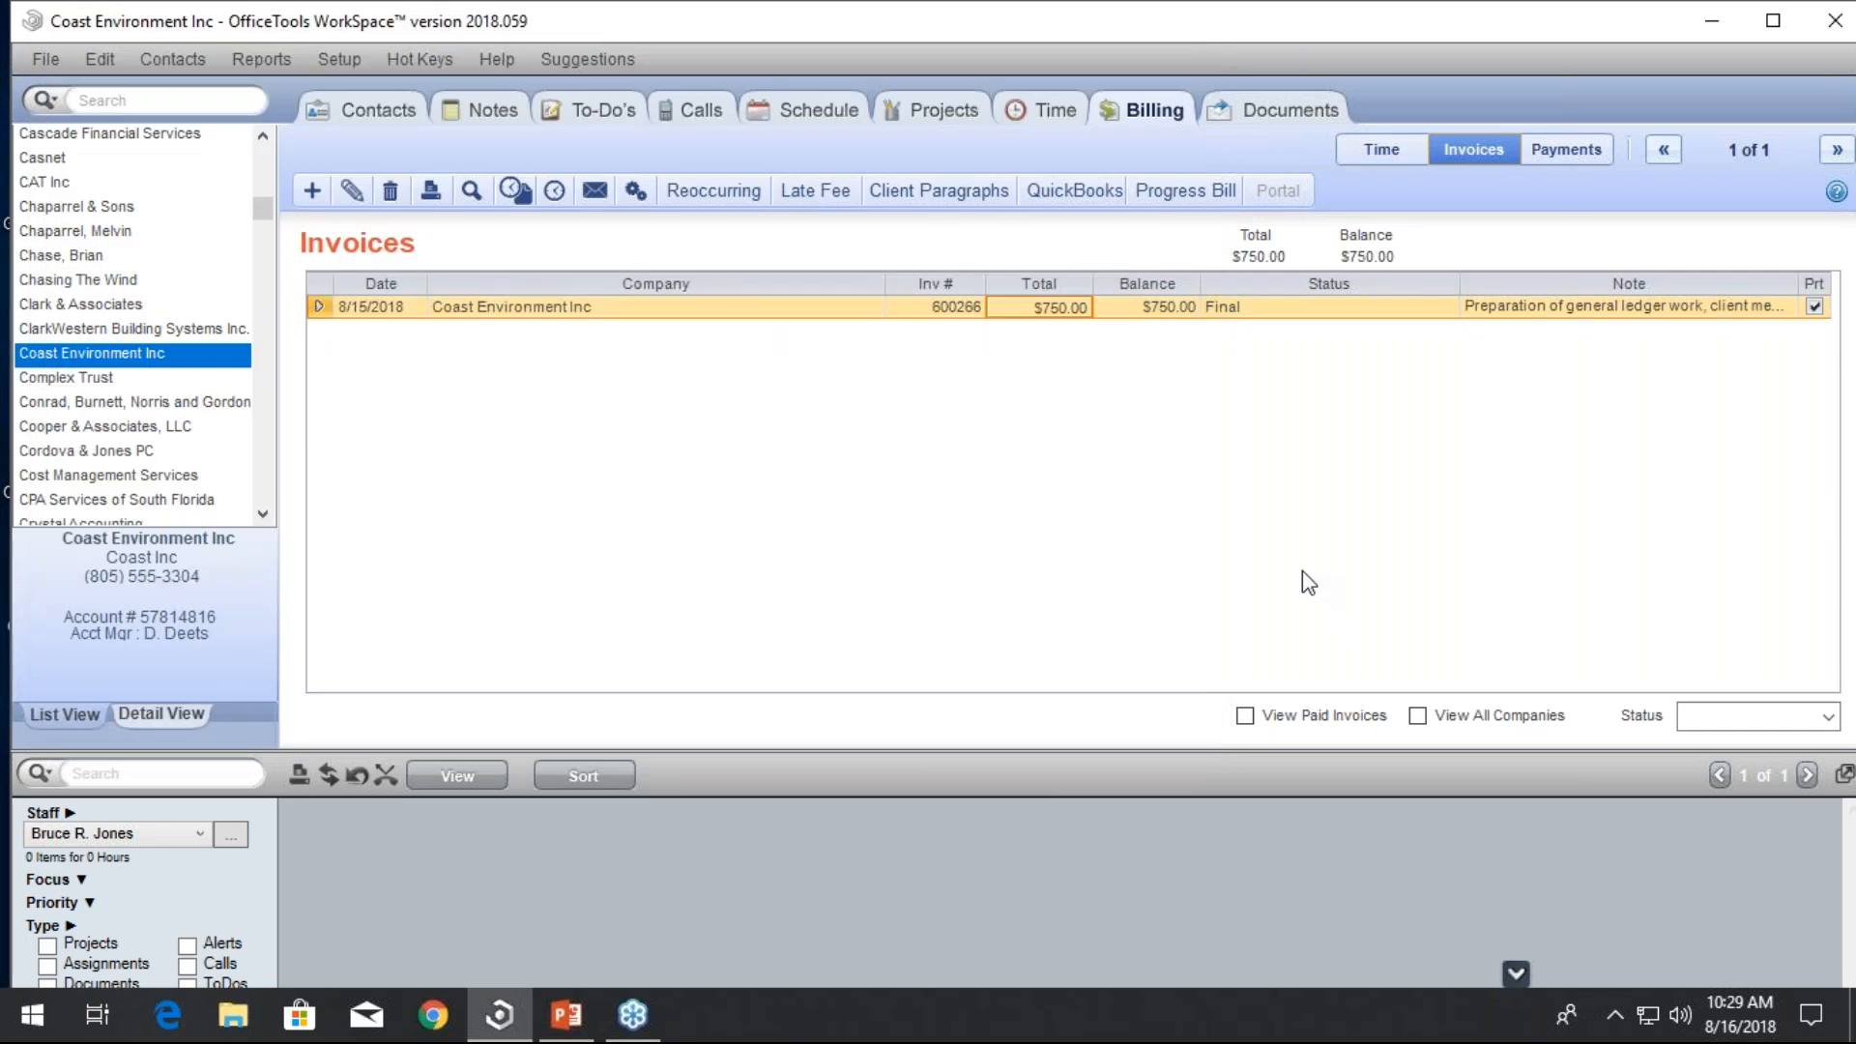